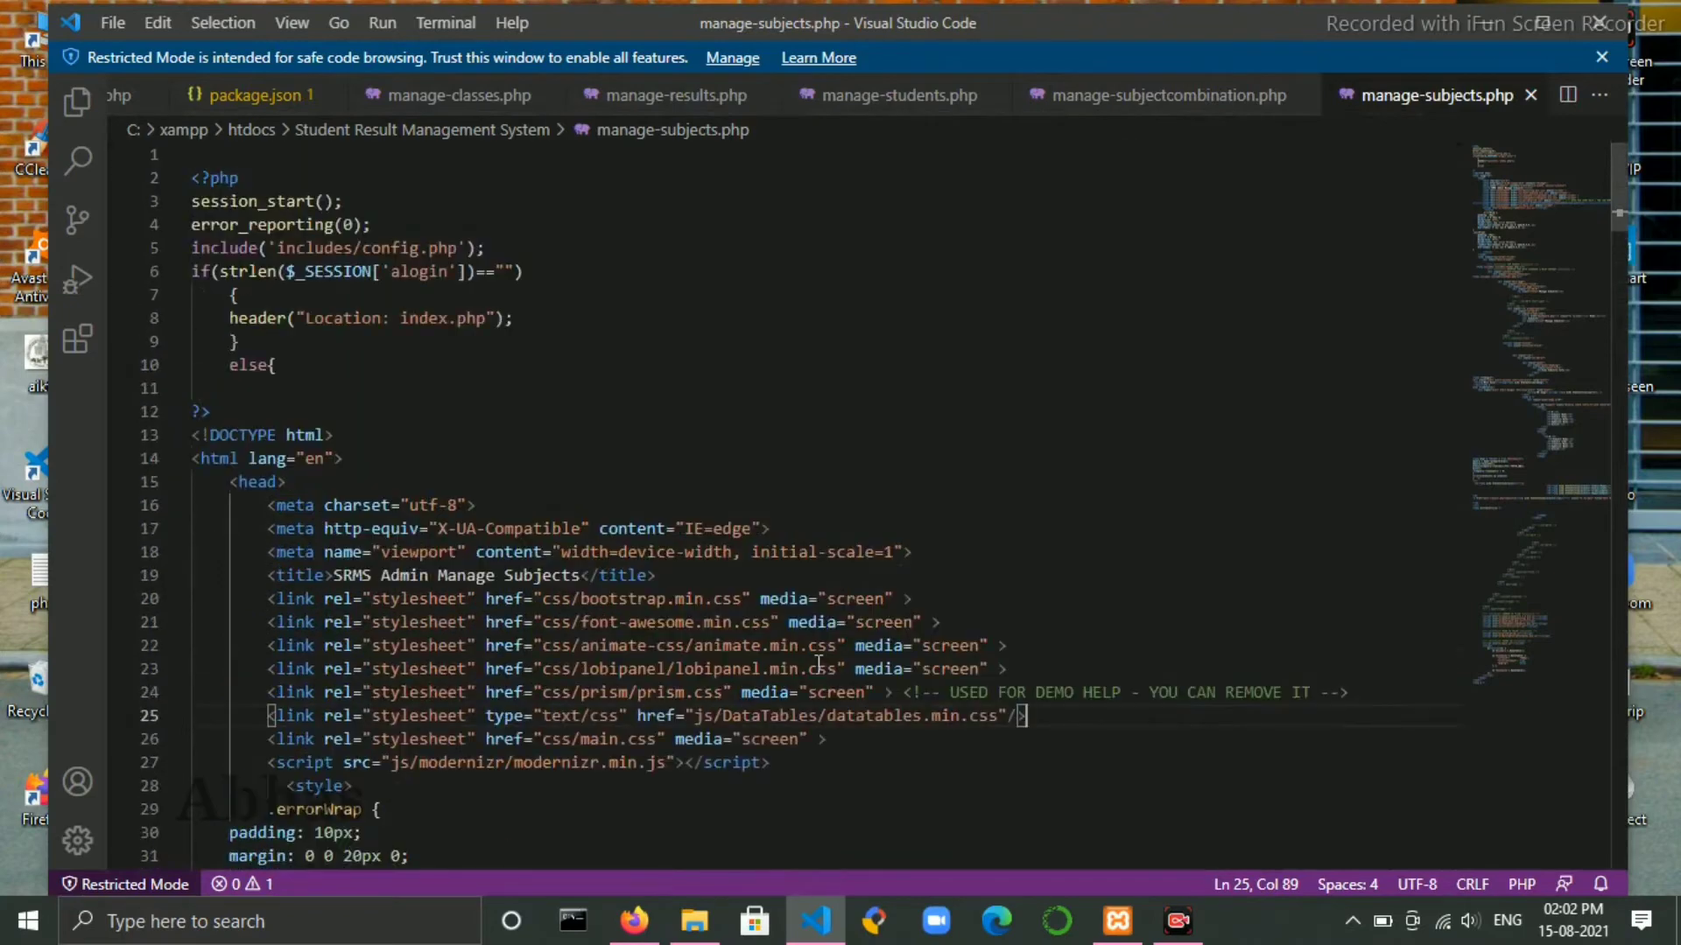
- Review the index.php source and the project folder's file listing
{"action": "left_click", "coordinate": [119, 95]}
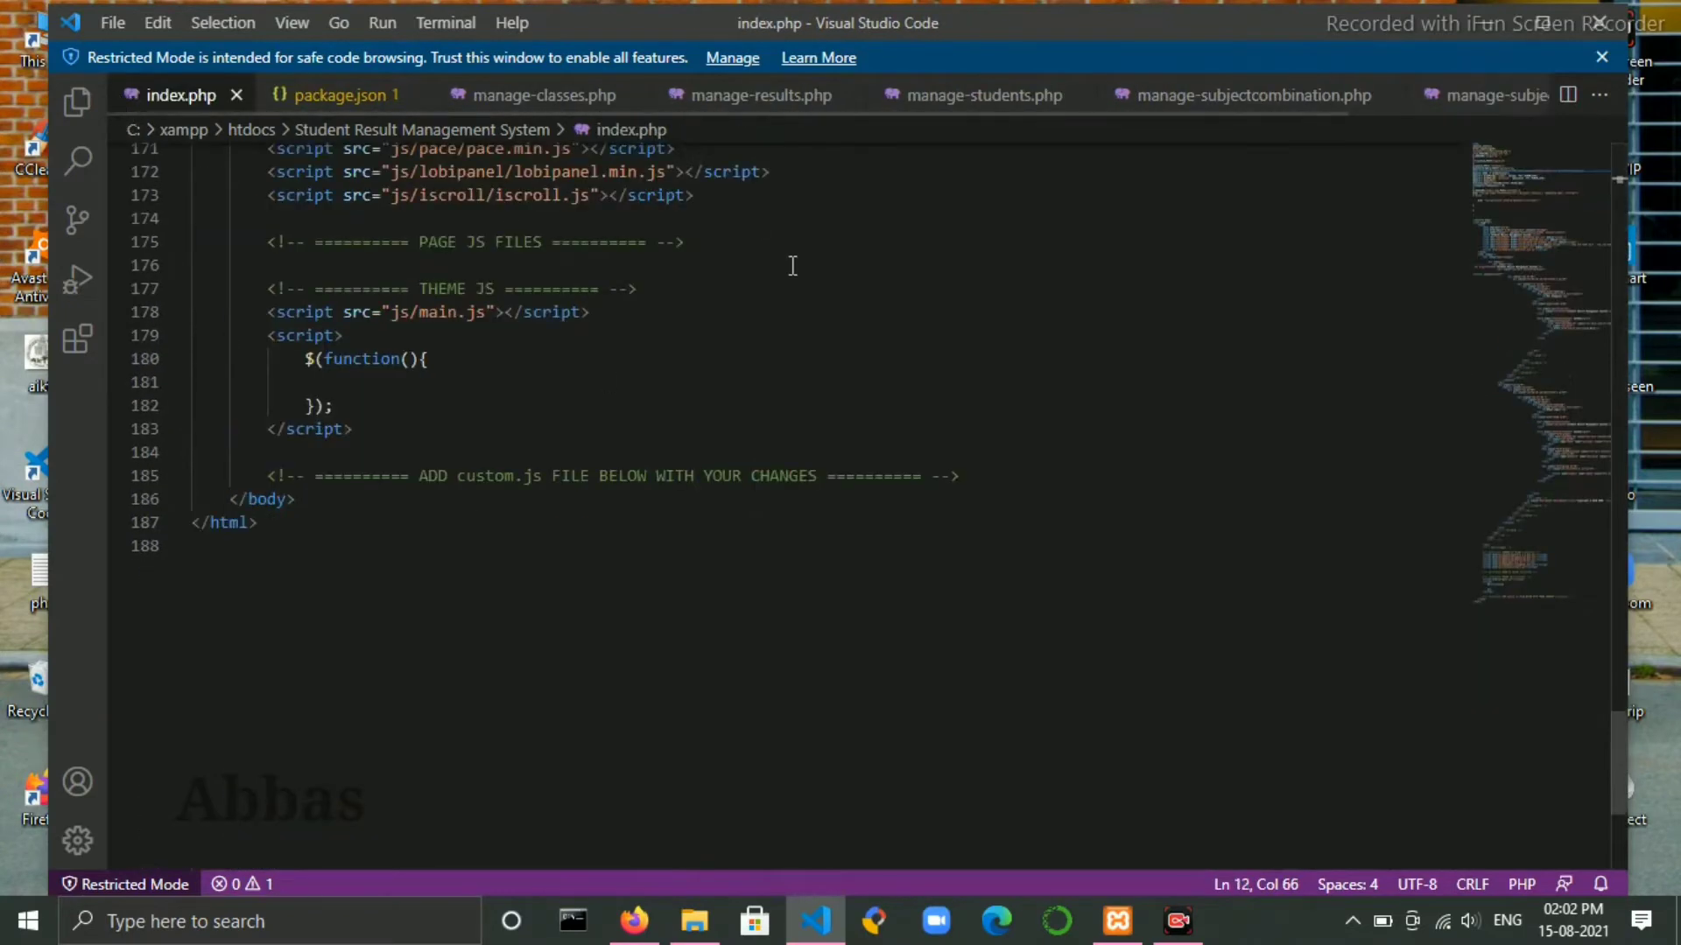
{"action": "scroll", "coordinate": [534, 474], "scroll_direction": "up", "scroll_amount": 15}
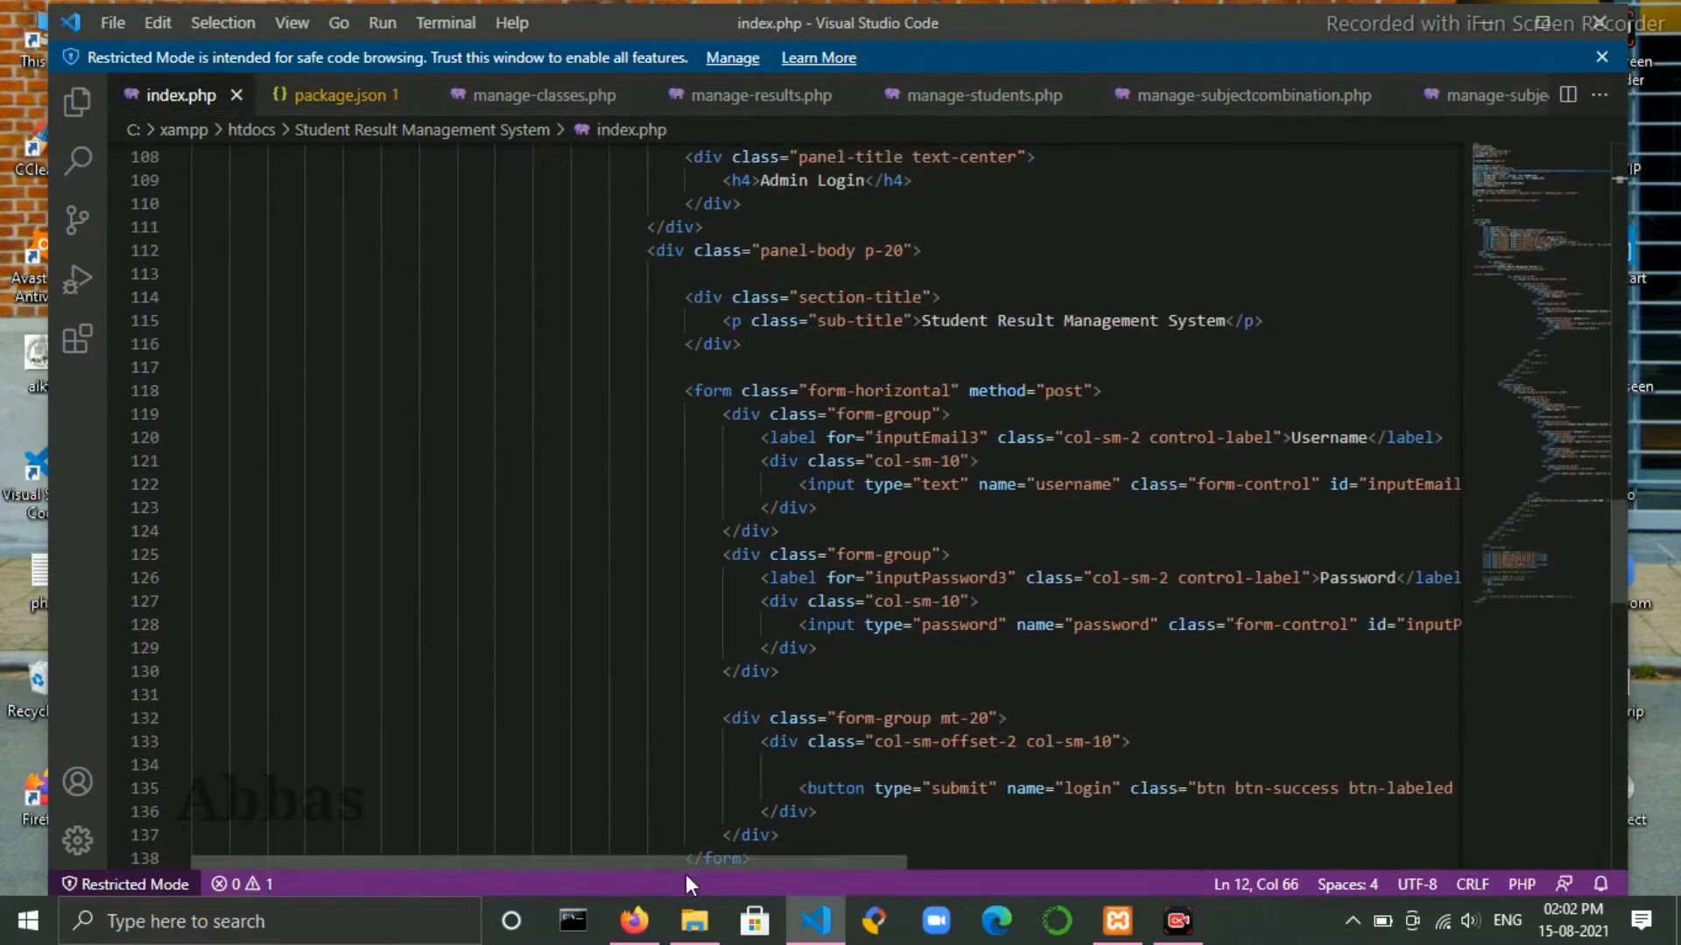
{"action": "left_click", "coordinate": [697, 924]}
{"action": "scroll", "coordinate": [523, 471], "scroll_direction": "up", "scroll_amount": 6}
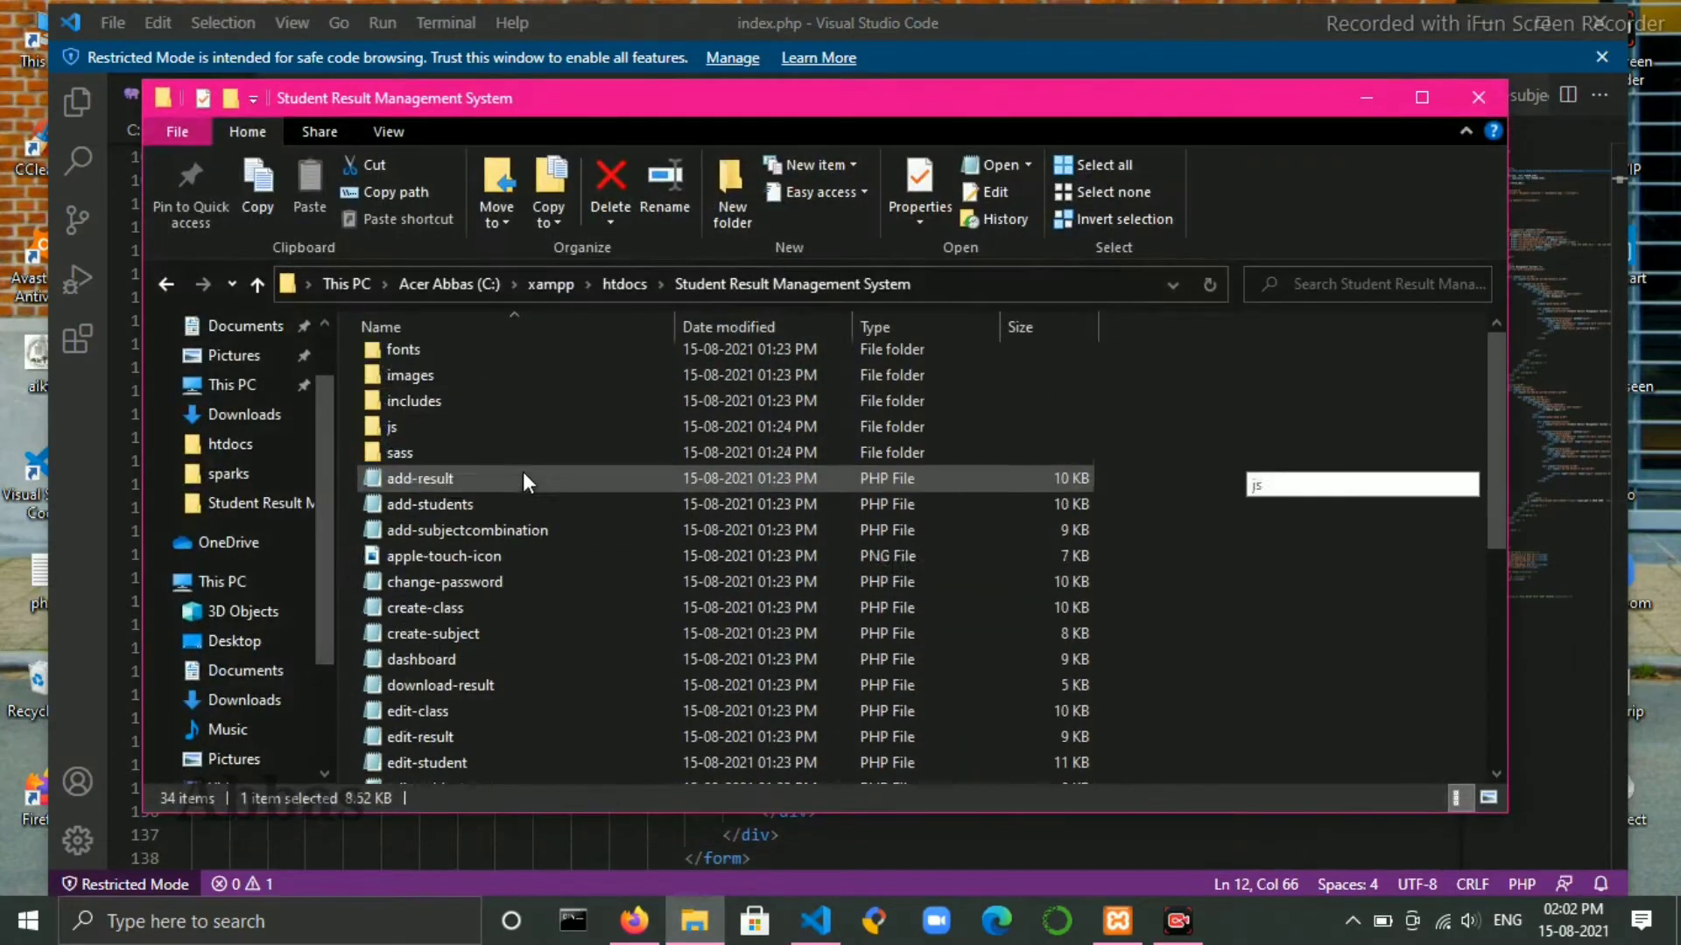
{"action": "scroll", "coordinate": [560, 578], "scroll_direction": "down", "scroll_amount": 6}
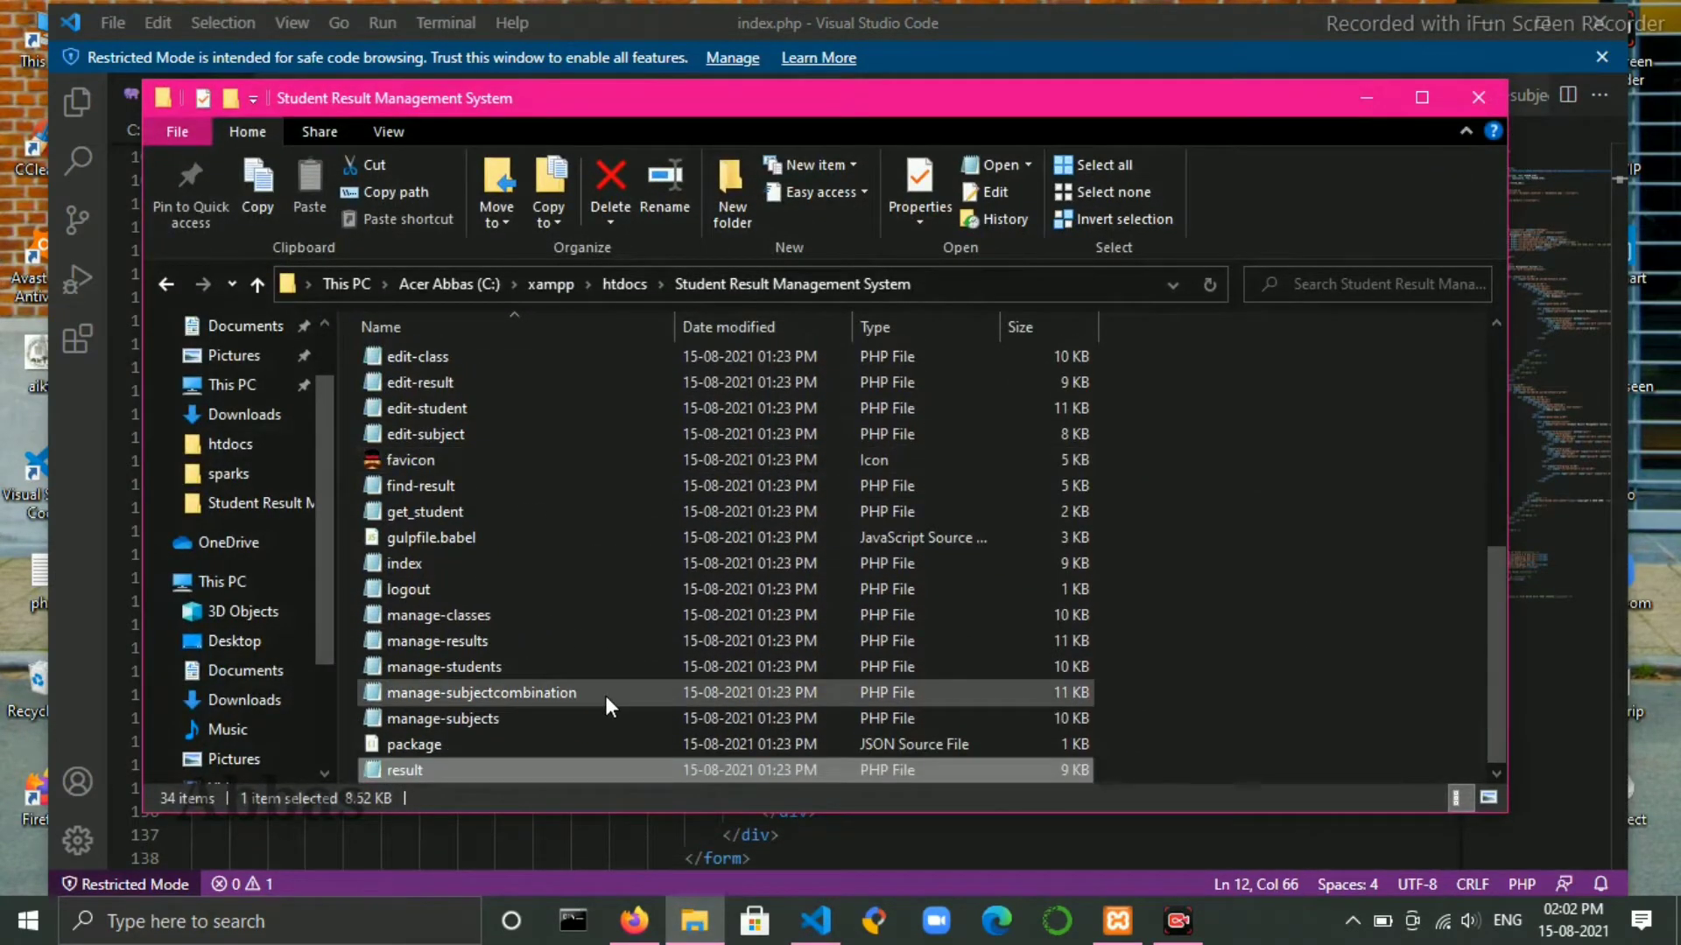
{"action": "scroll", "coordinate": [606, 695], "scroll_direction": "up", "scroll_amount": 6}
- Minimise the file browser and code editor, and bring up the XAMPP control panel
{"action": "left_click", "coordinate": [1366, 97]}
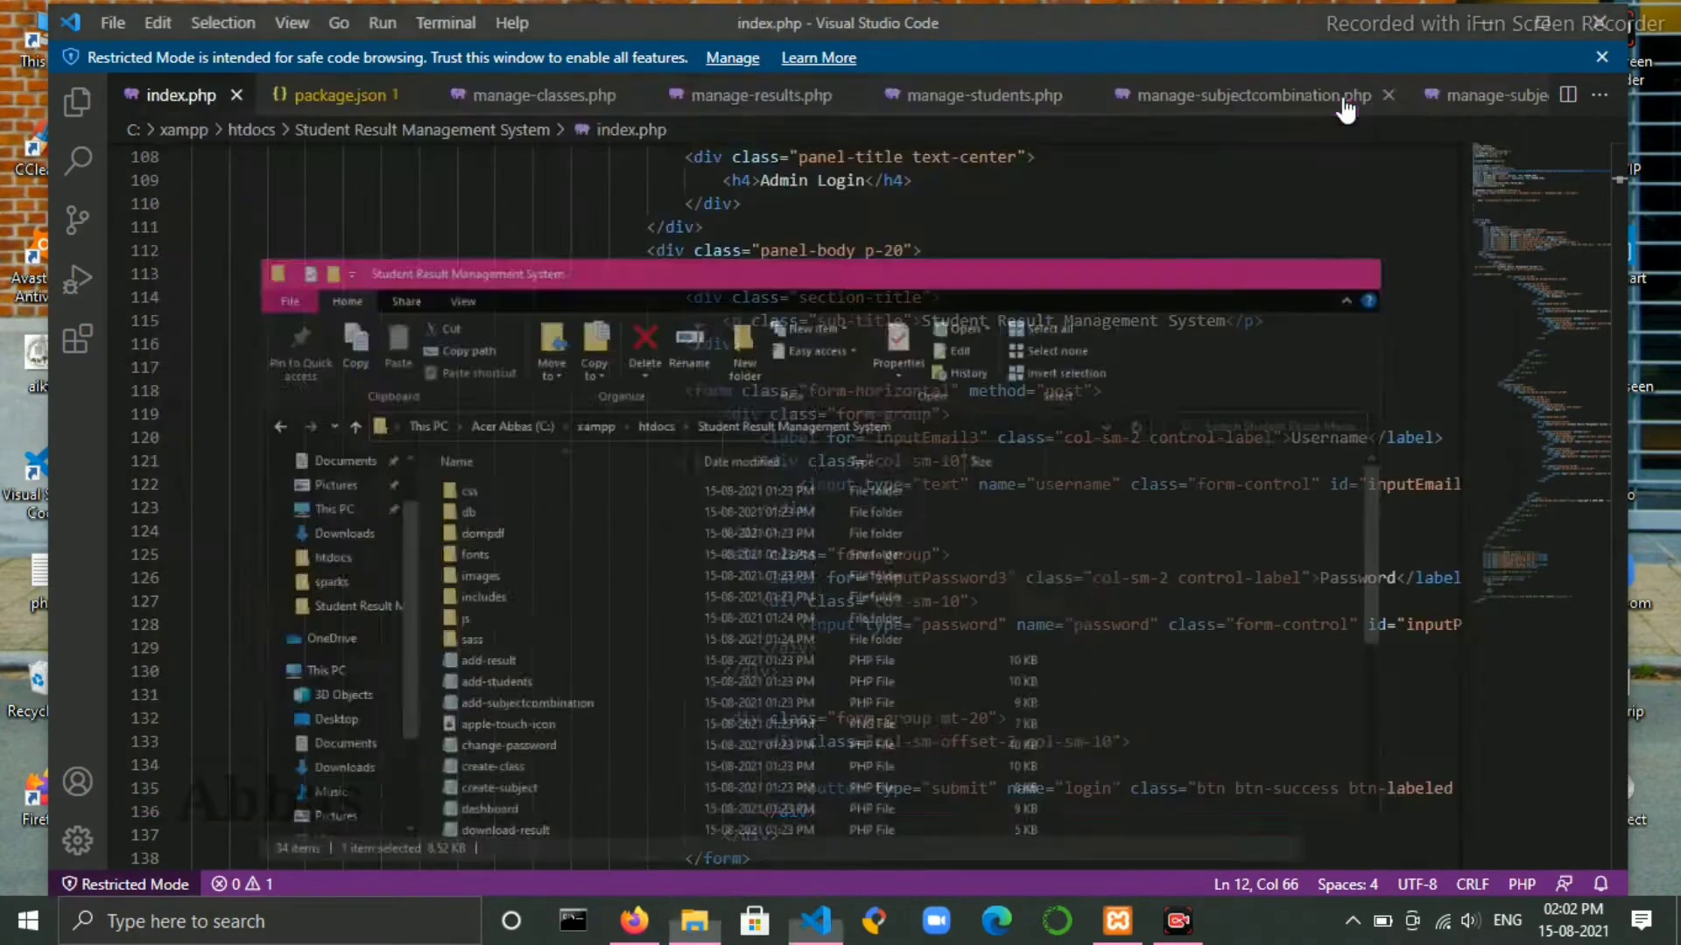
{"action": "left_click", "coordinate": [1488, 25]}
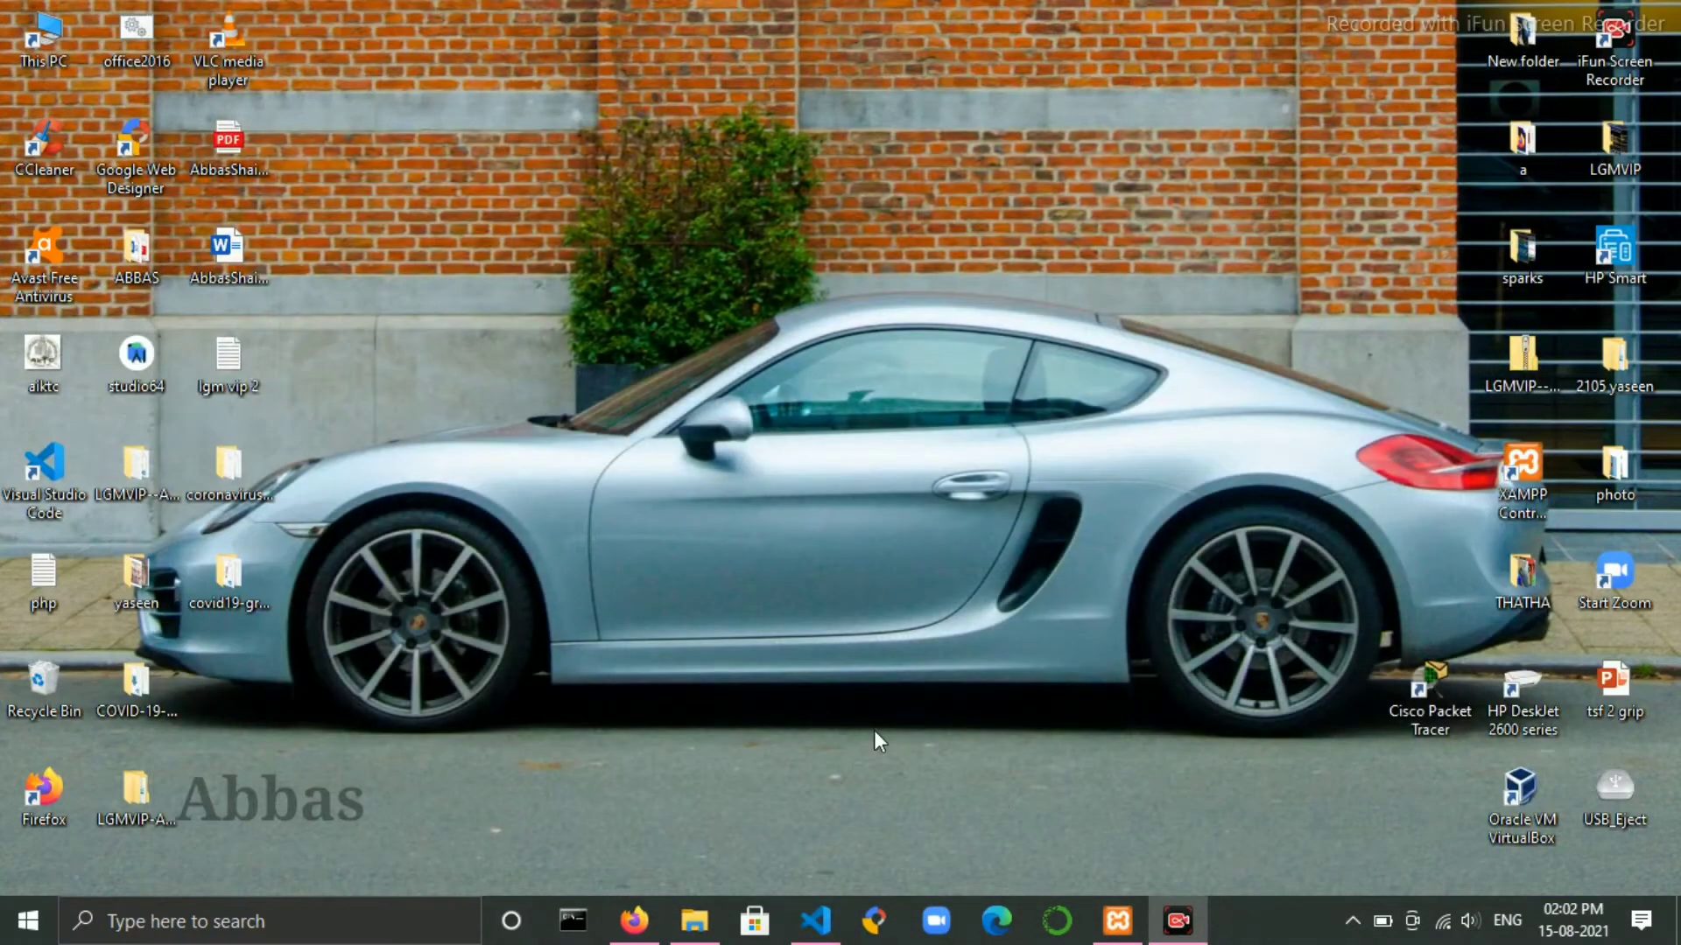
{"action": "left_click", "coordinate": [1117, 919]}
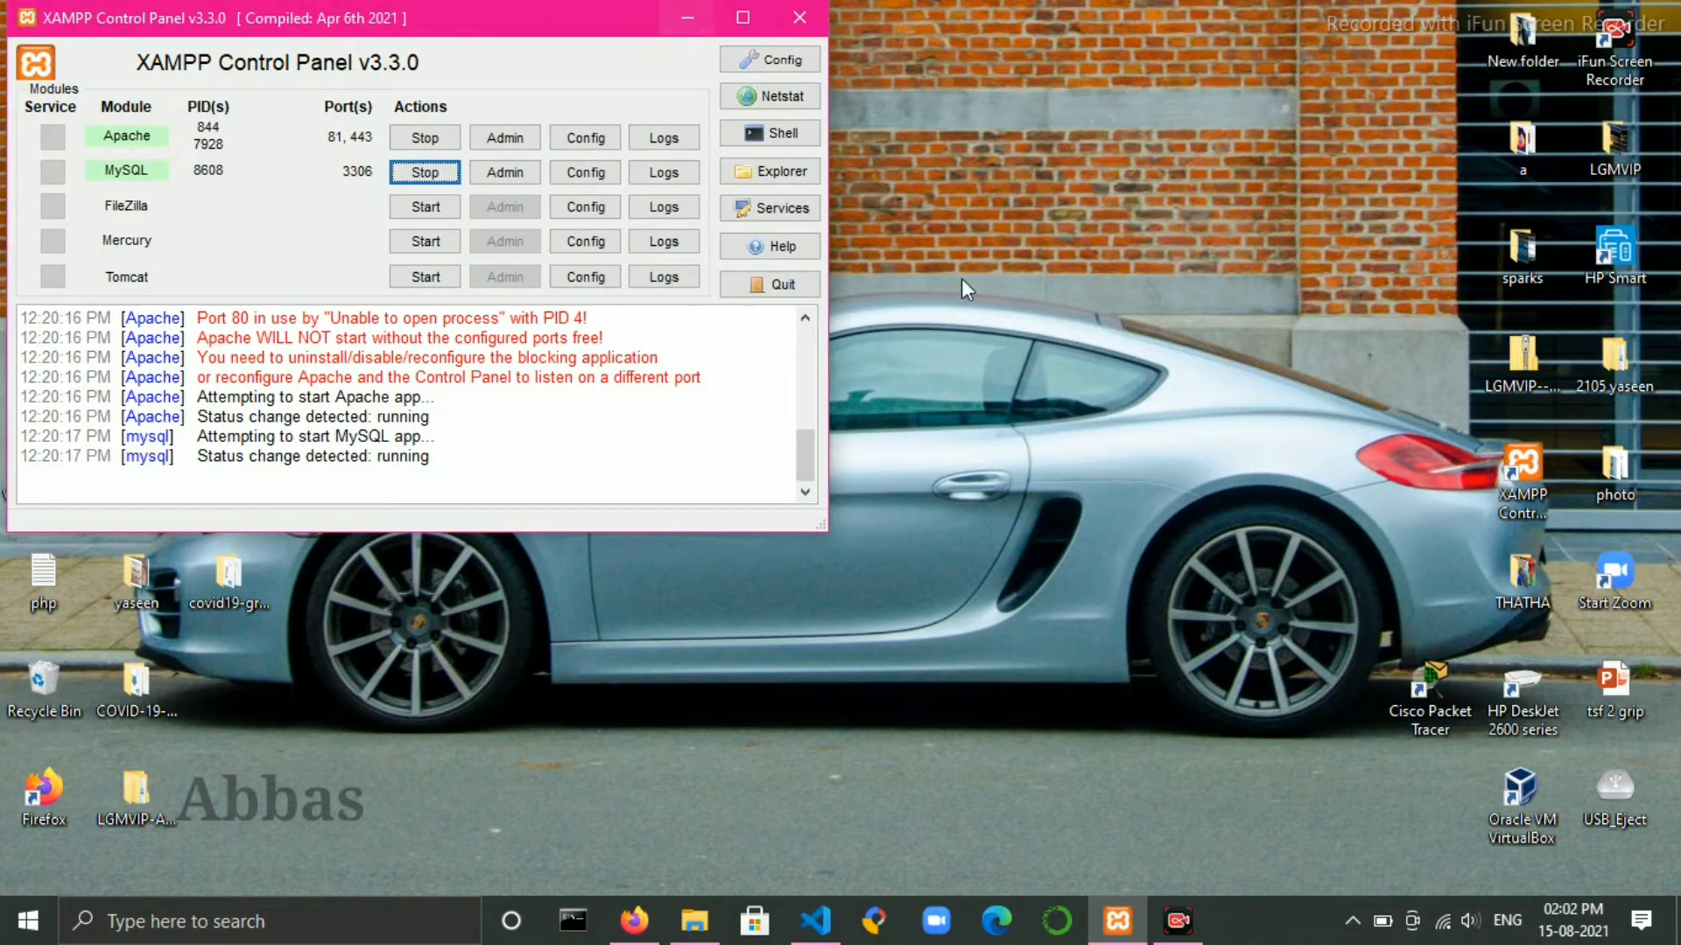
- Switch to Firefox and close the two extra Canva presentation tabs
{"action": "left_click", "coordinate": [642, 934]}
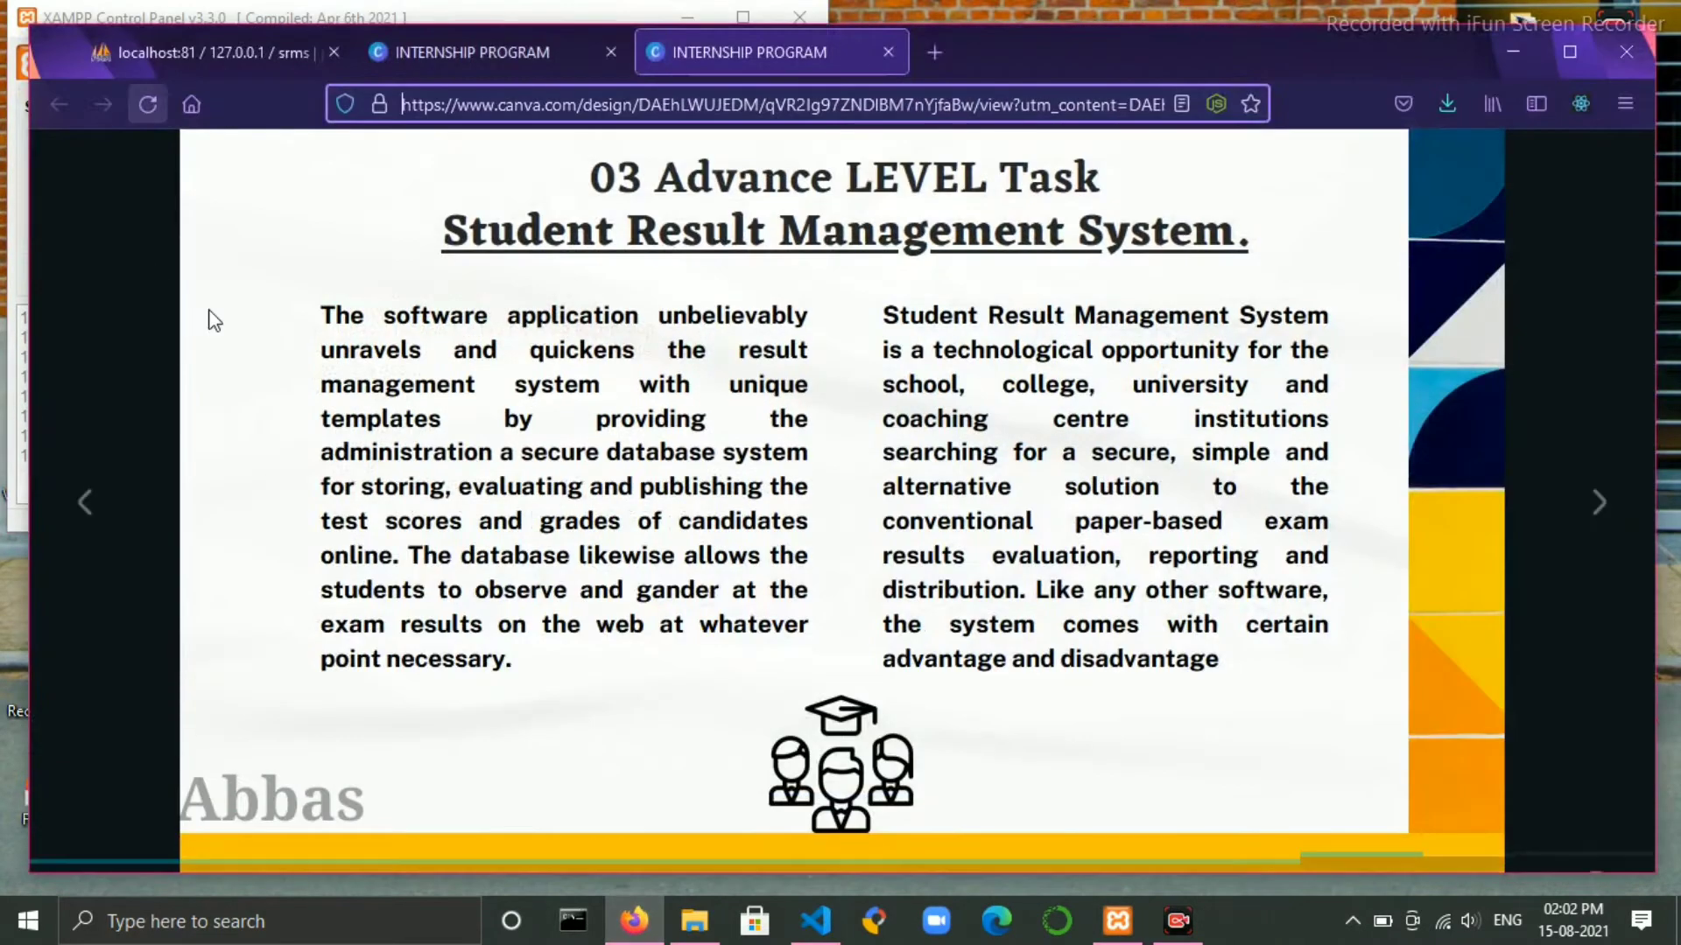
{"action": "left_click", "coordinate": [609, 56]}
{"action": "left_click", "coordinate": [609, 56]}
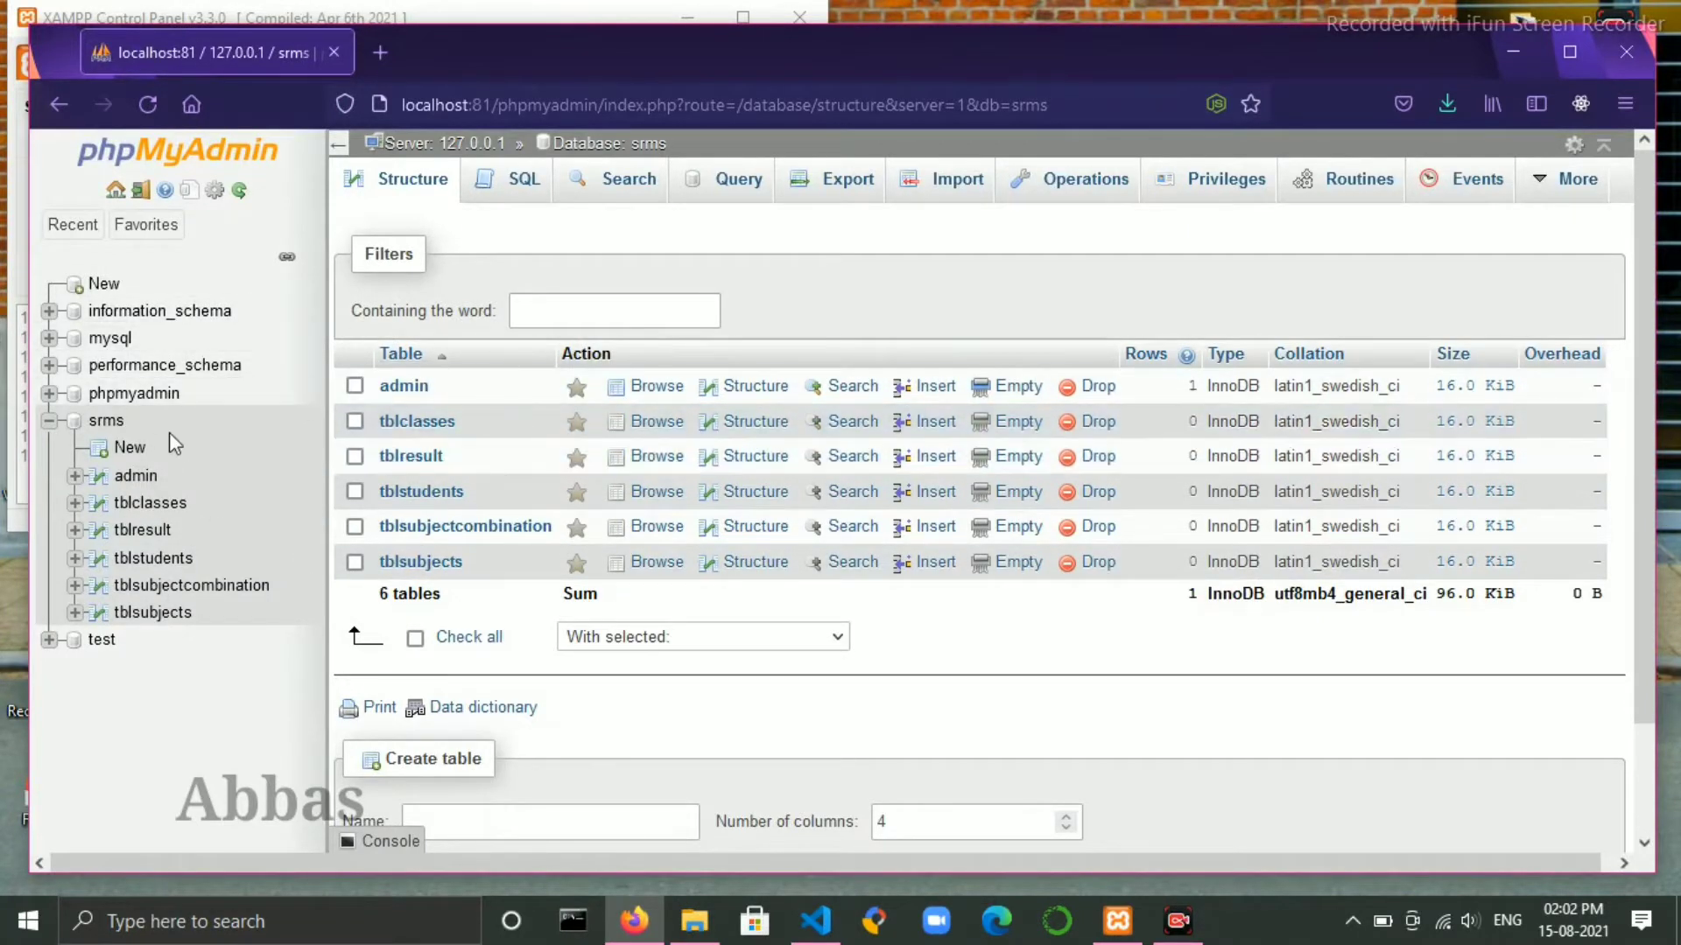
{"action": "left_click", "coordinate": [137, 477]}
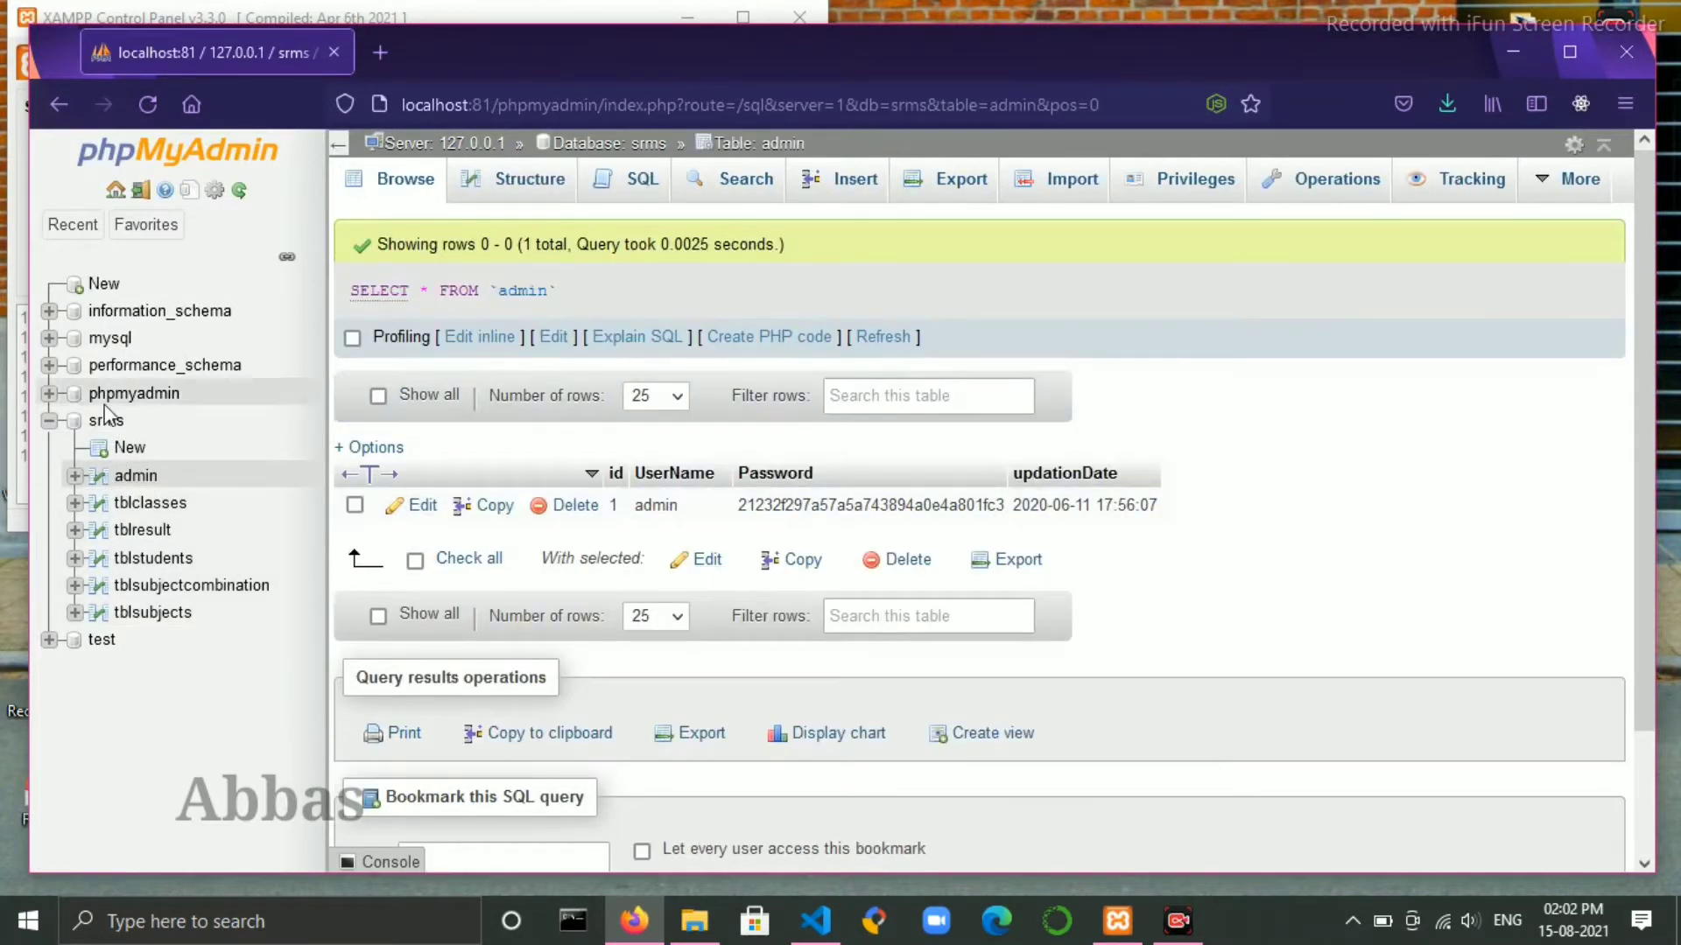
{"action": "left_click", "coordinate": [166, 507]}
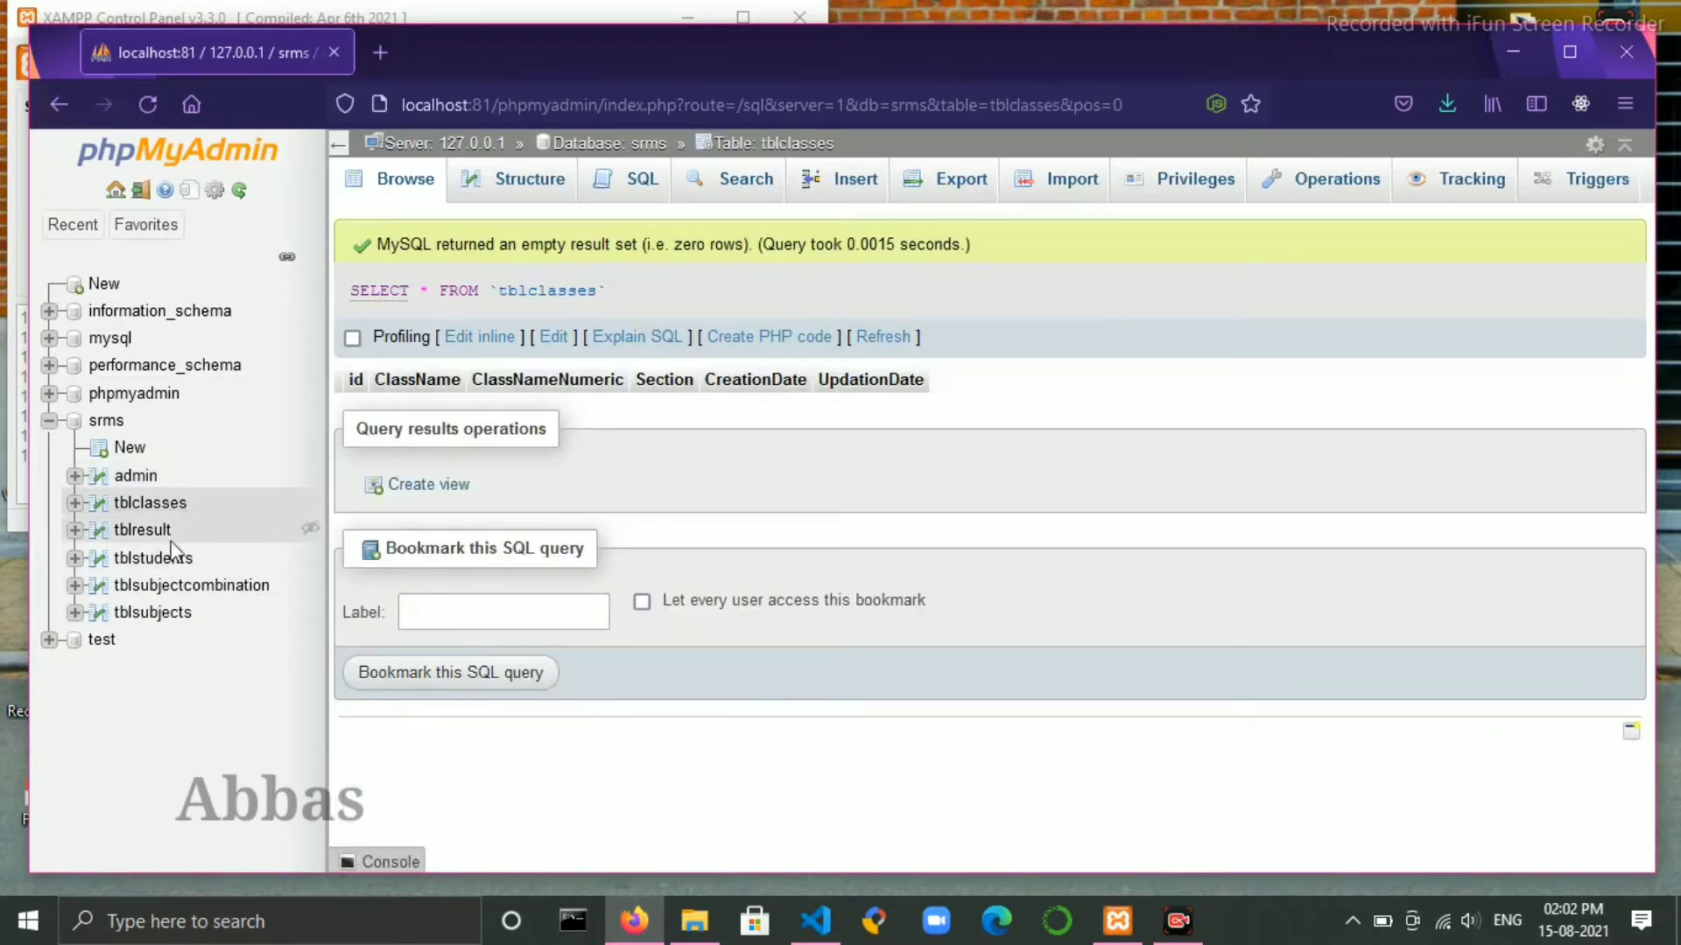
{"action": "left_click", "coordinate": [140, 530]}
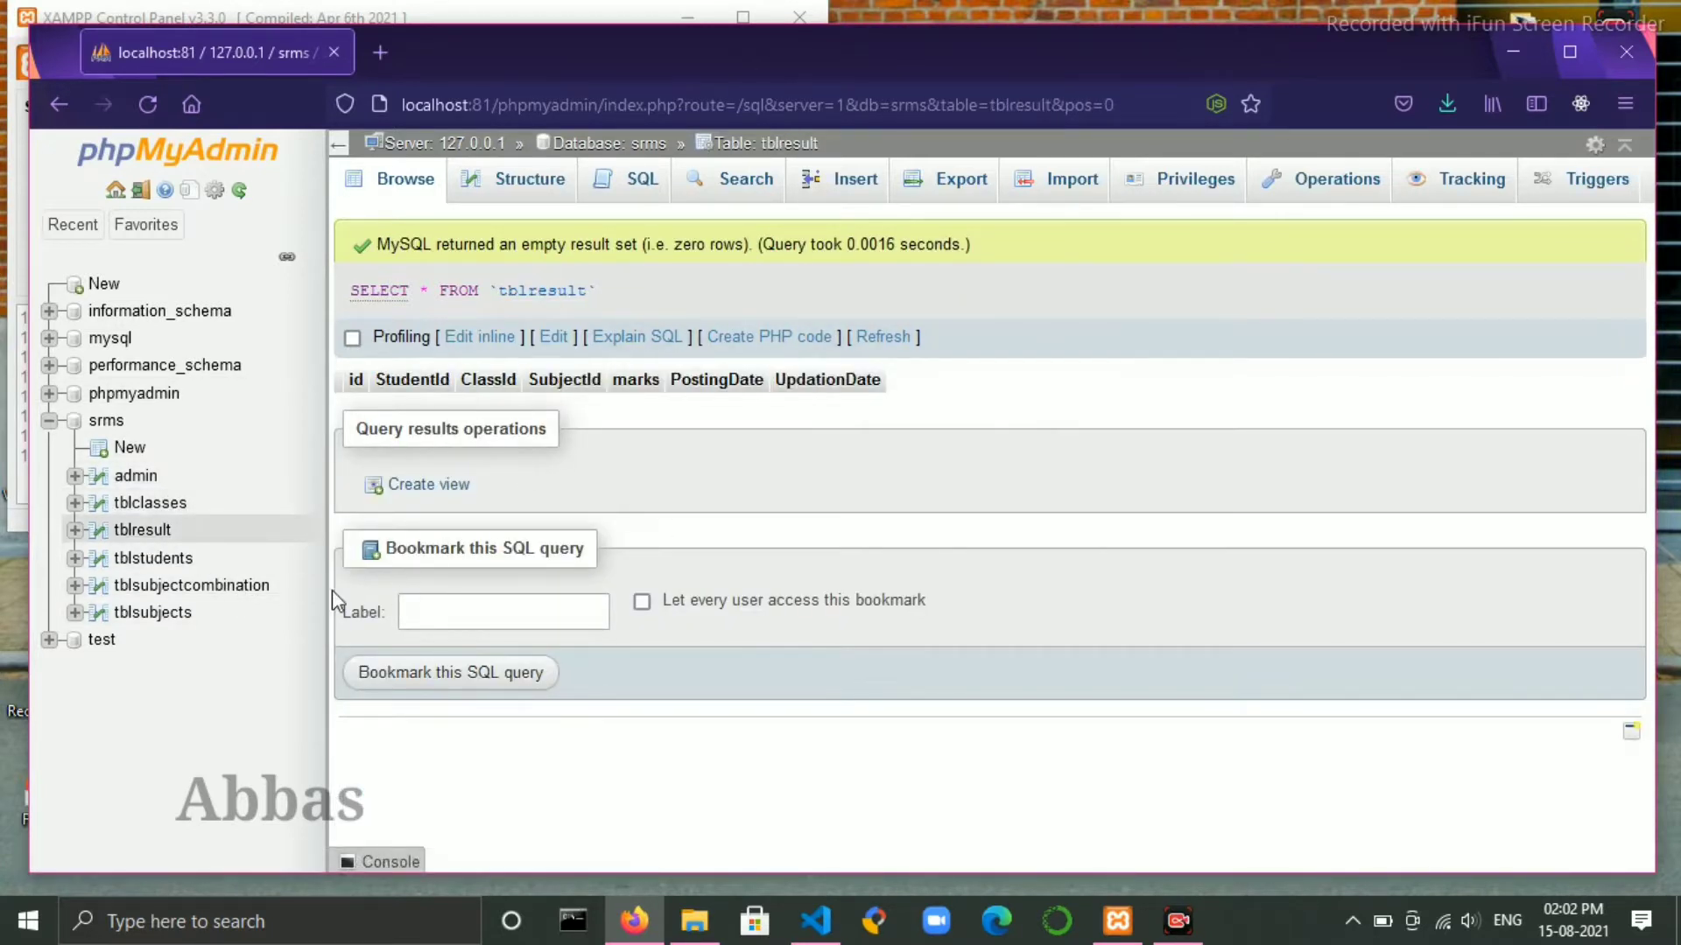
{"action": "left_click", "coordinate": [172, 568]}
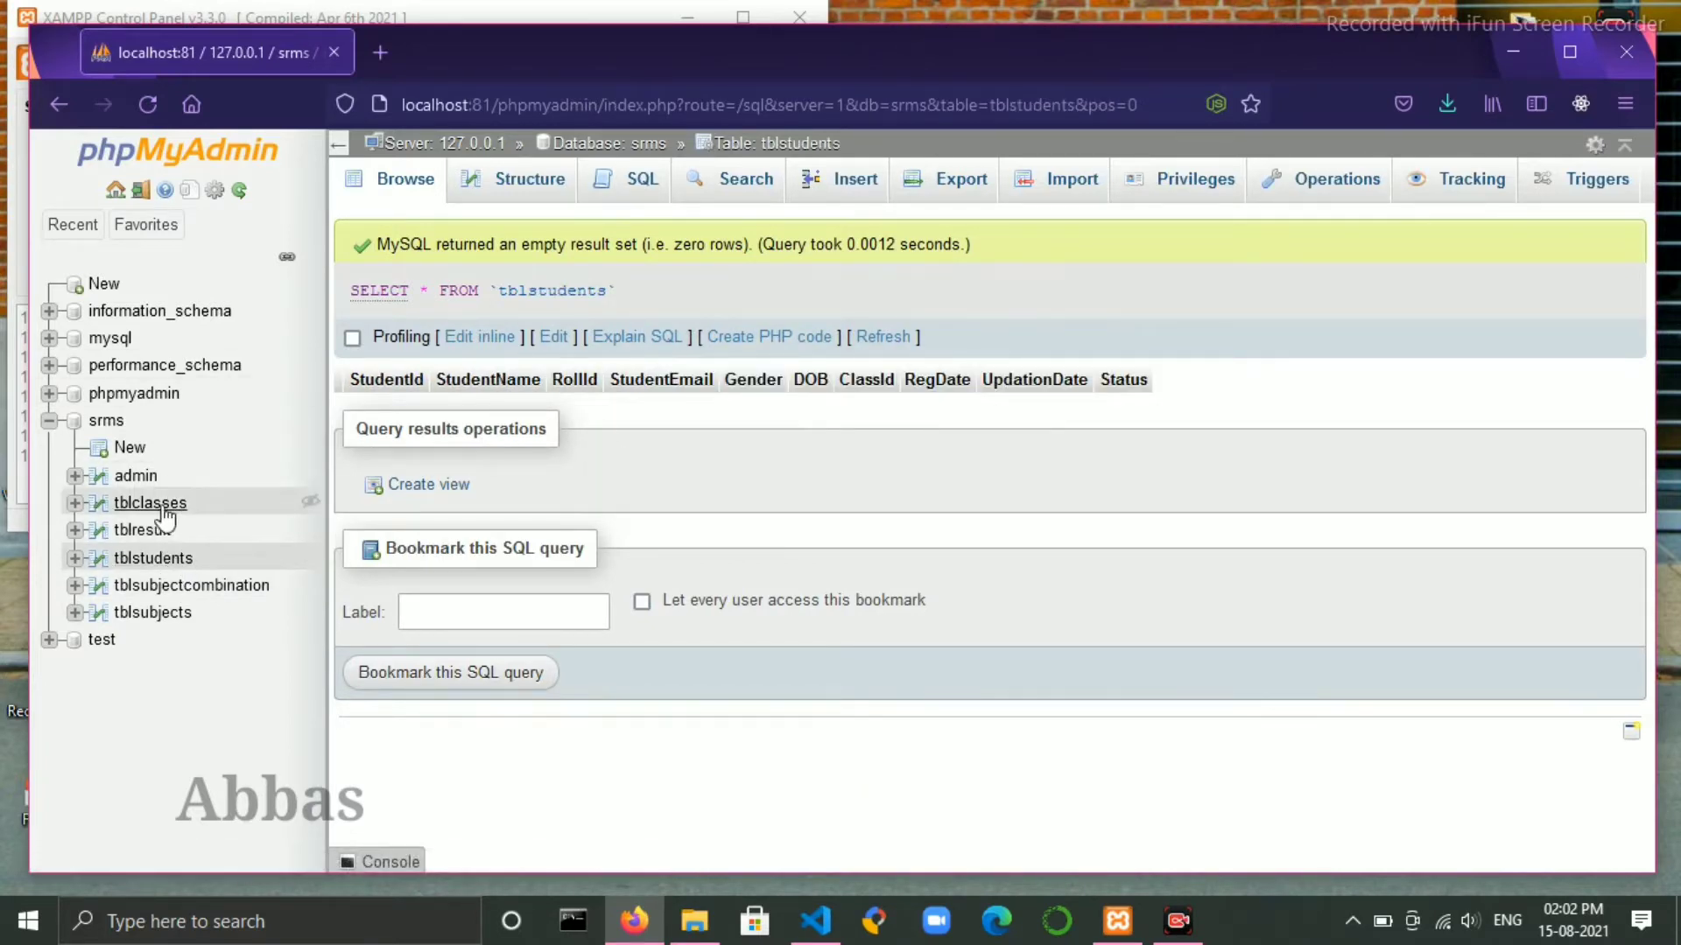
{"action": "left_click", "coordinate": [103, 424]}
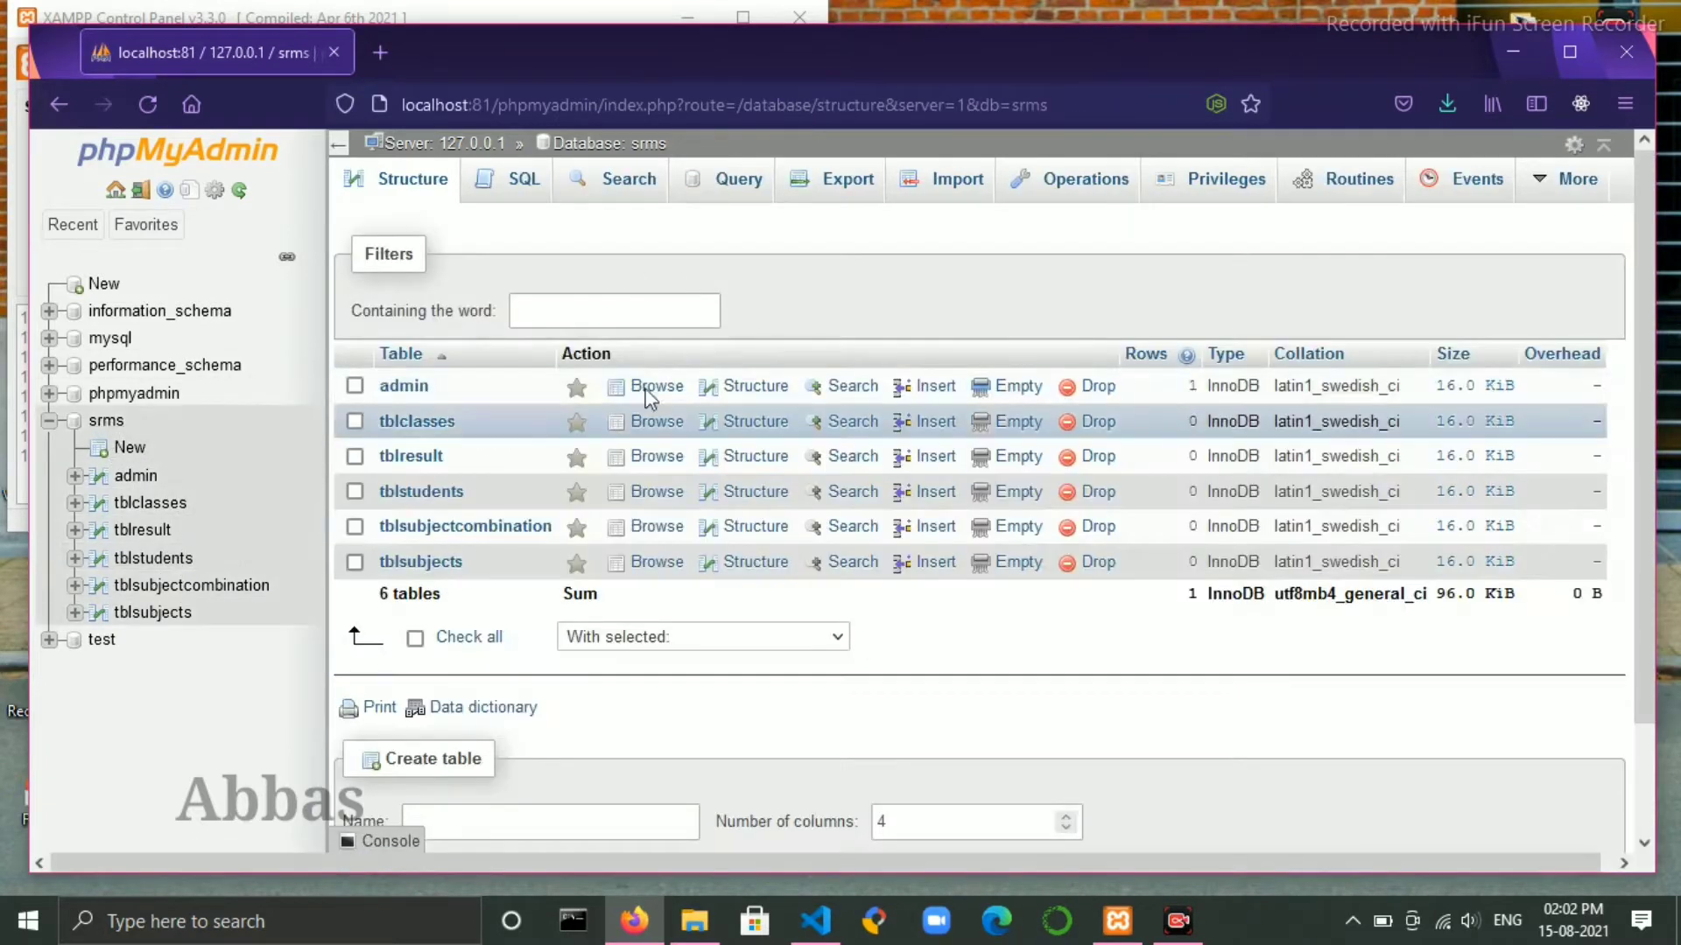
{"action": "right_click", "coordinate": [388, 58]}
{"action": "key", "text": "Escape"}
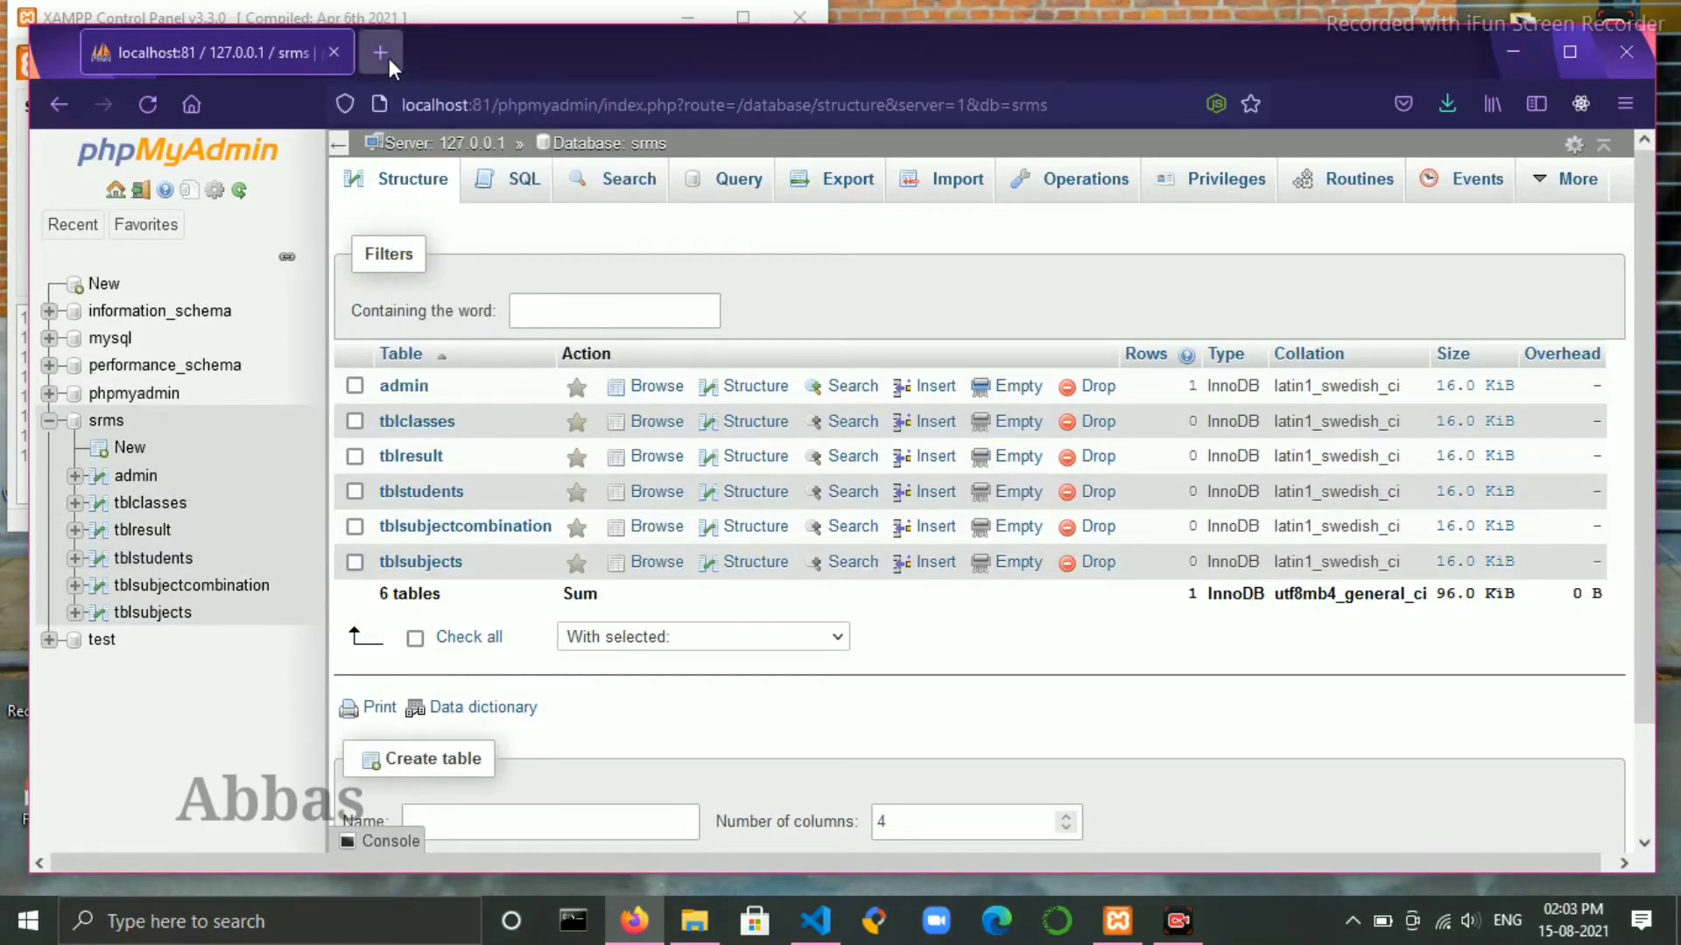
- Load the Student Result Management System site from localhost:81 in a new tab
{"action": "left_click", "coordinate": [389, 55]}
{"action": "left_click", "coordinate": [602, 104]}
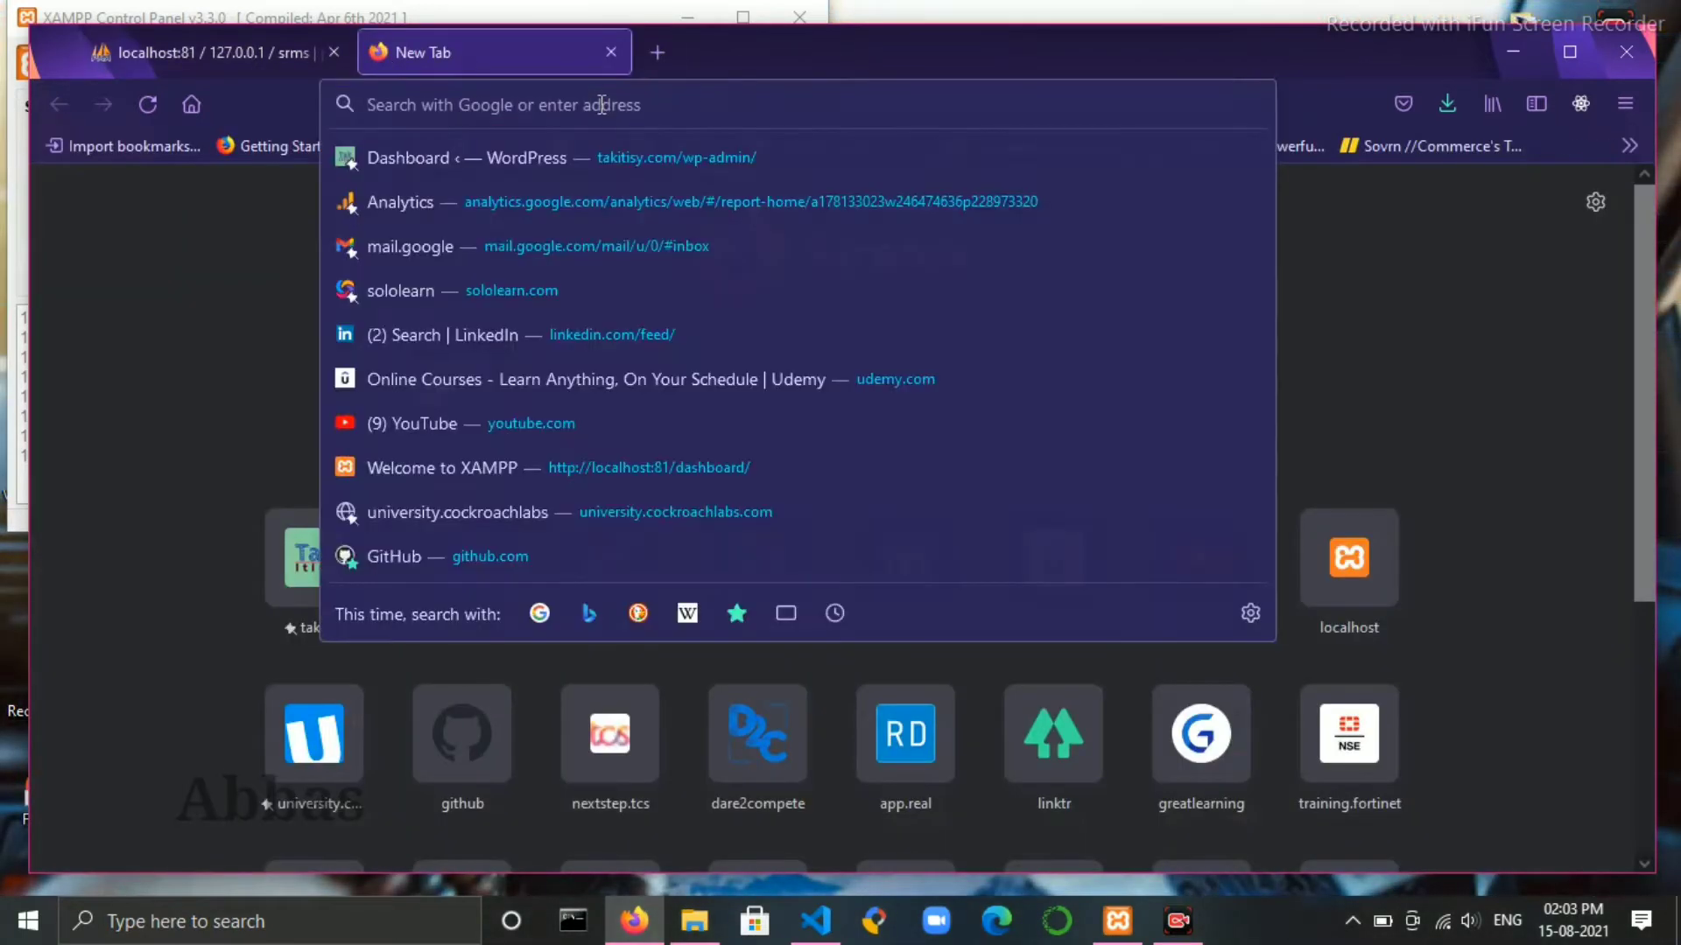
{"action": "type", "text": "l"}
{"action": "key", "text": "BackSpace"}
{"action": "key", "text": "BackSpace"}
{"action": "type", "text": "l"}
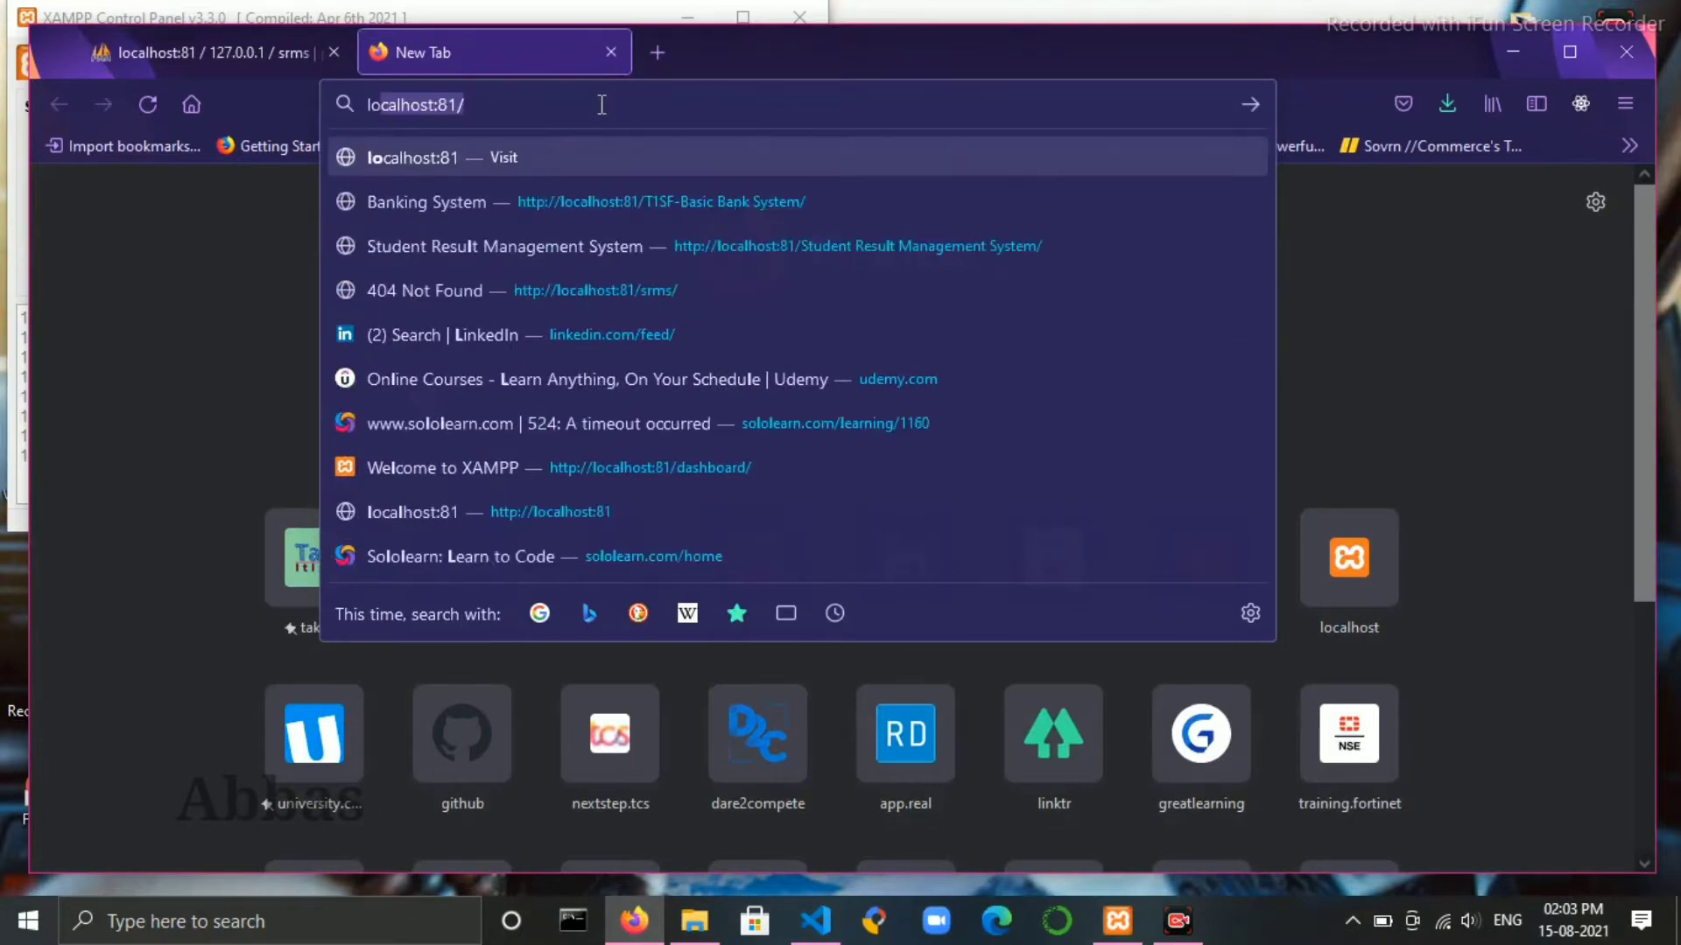
{"action": "type", "text": "ocalhost:81/s"}
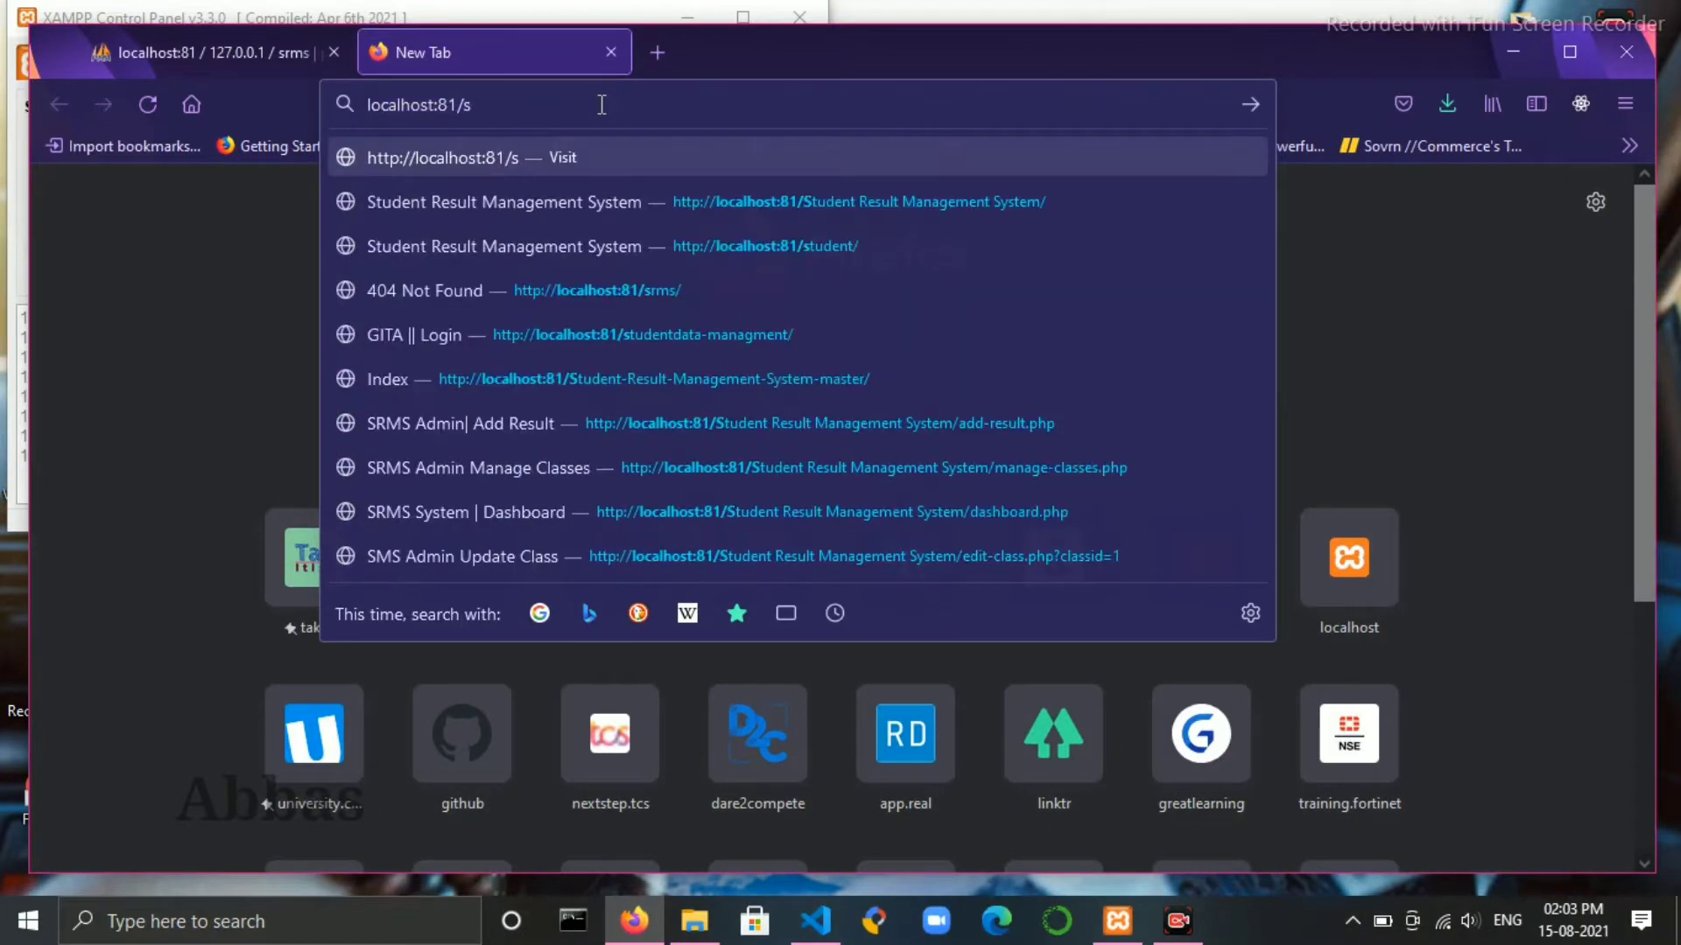
{"action": "key", "text": "Down"}
{"action": "key", "text": "Return"}
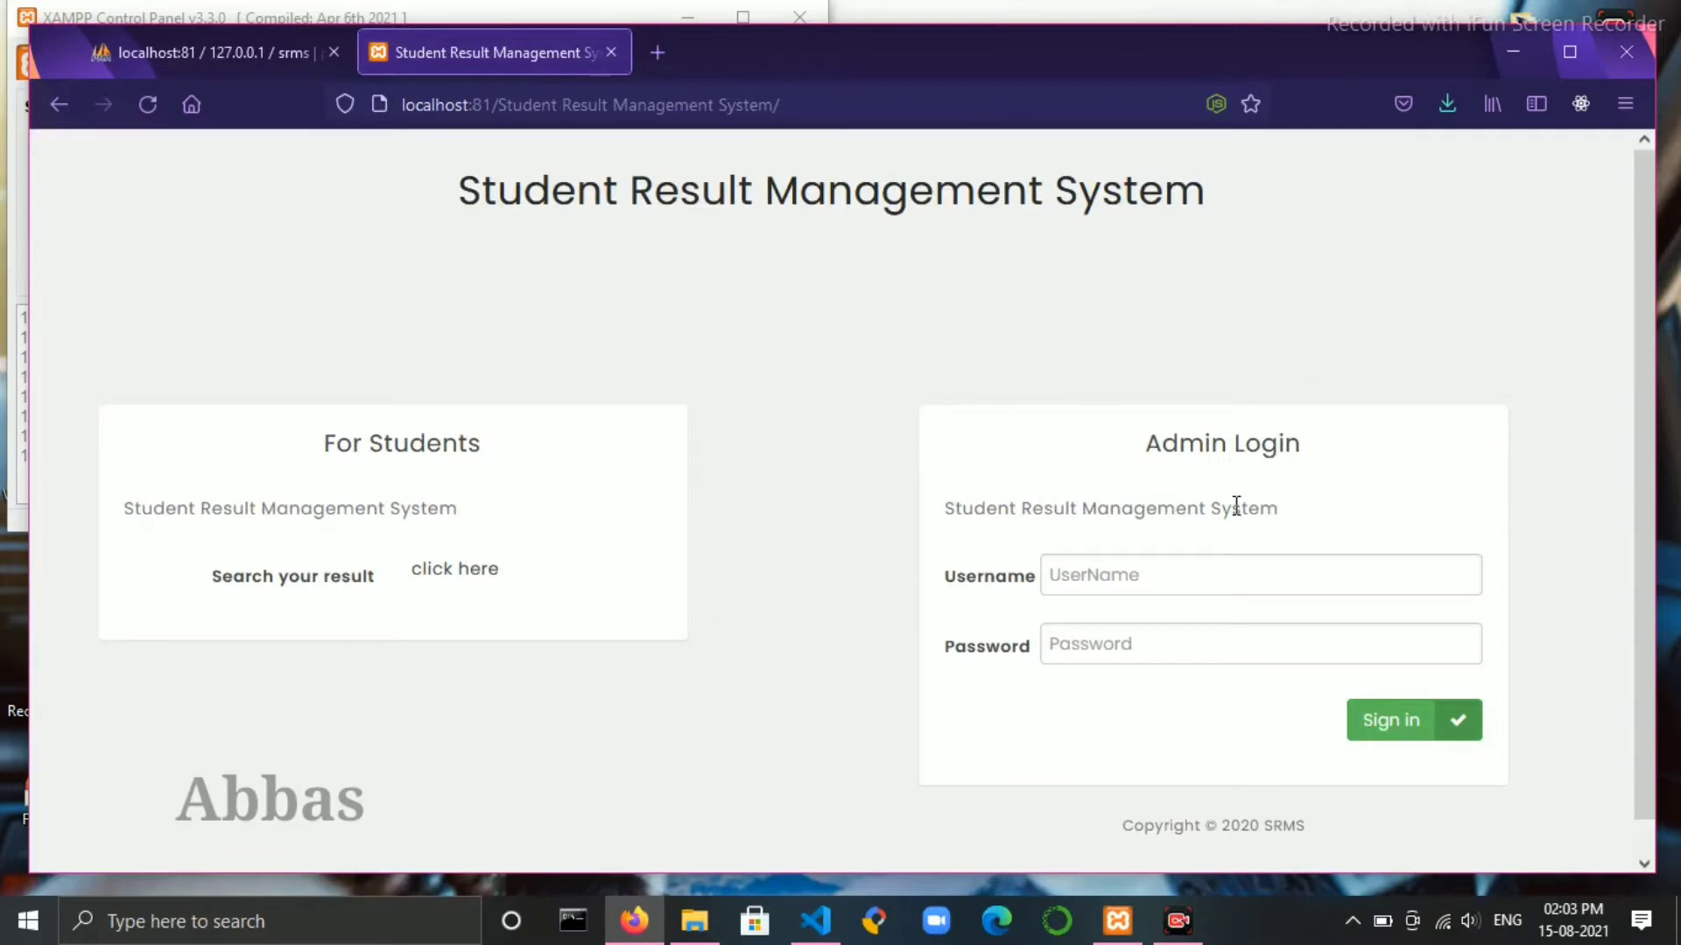
- Sign in with the saved admin username and the admin password, declining to save the login
{"action": "left_click", "coordinate": [1189, 580]}
{"action": "type", "text": "a"}
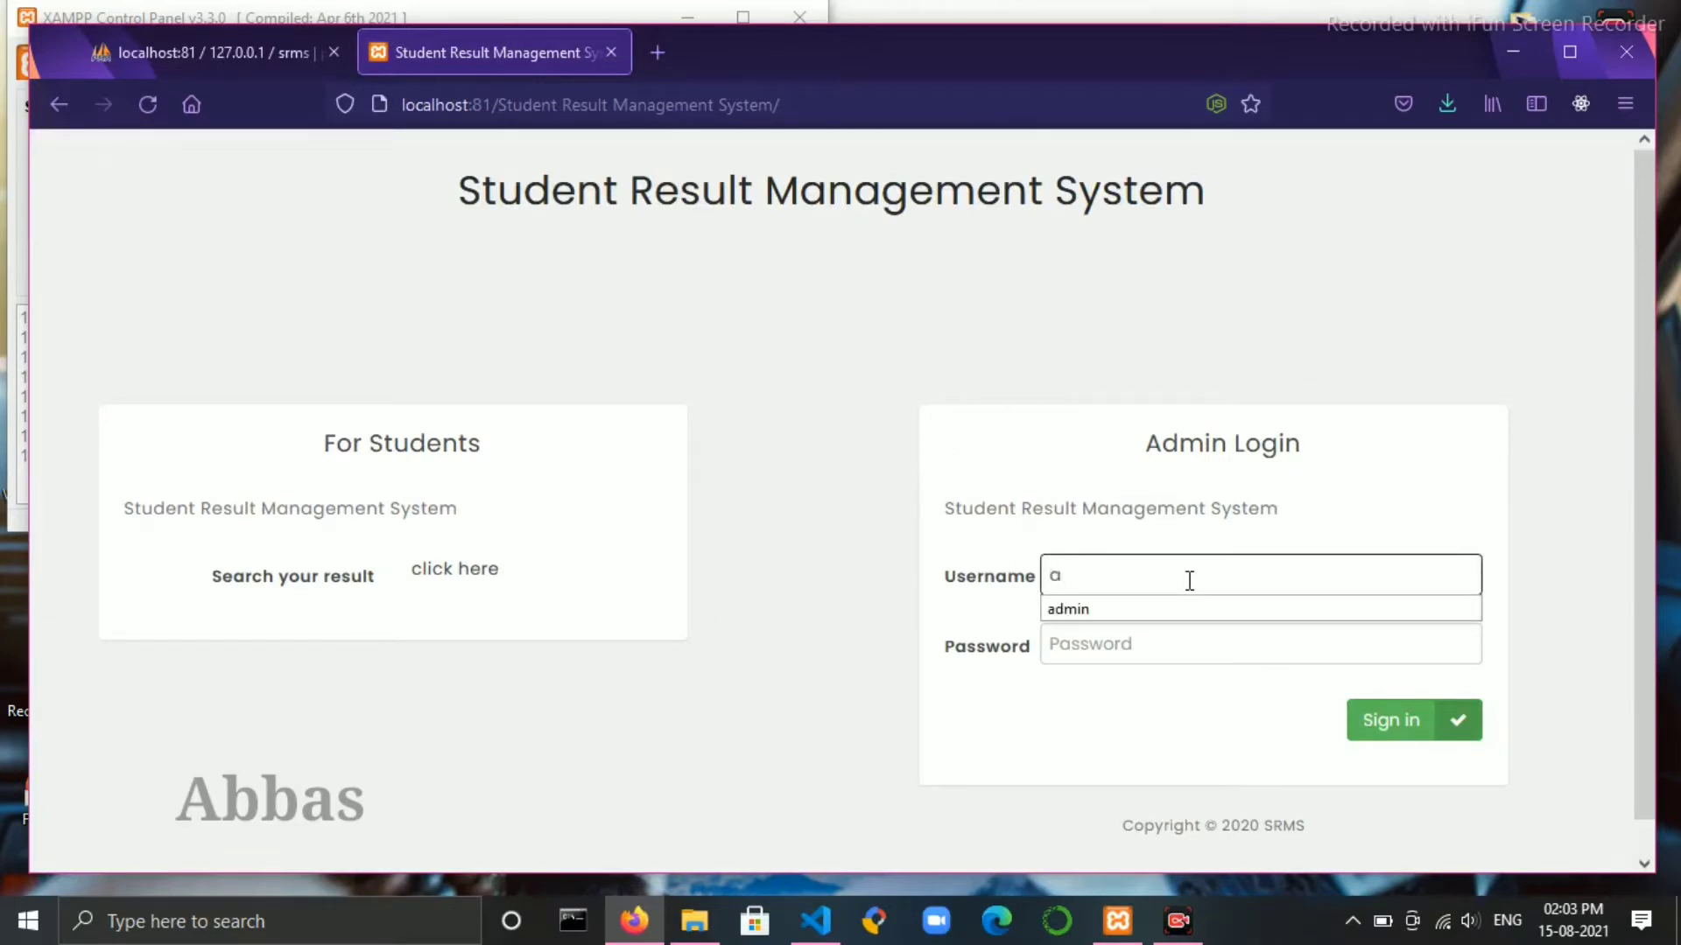
{"action": "key", "text": "Down"}
{"action": "key", "text": "Return"}
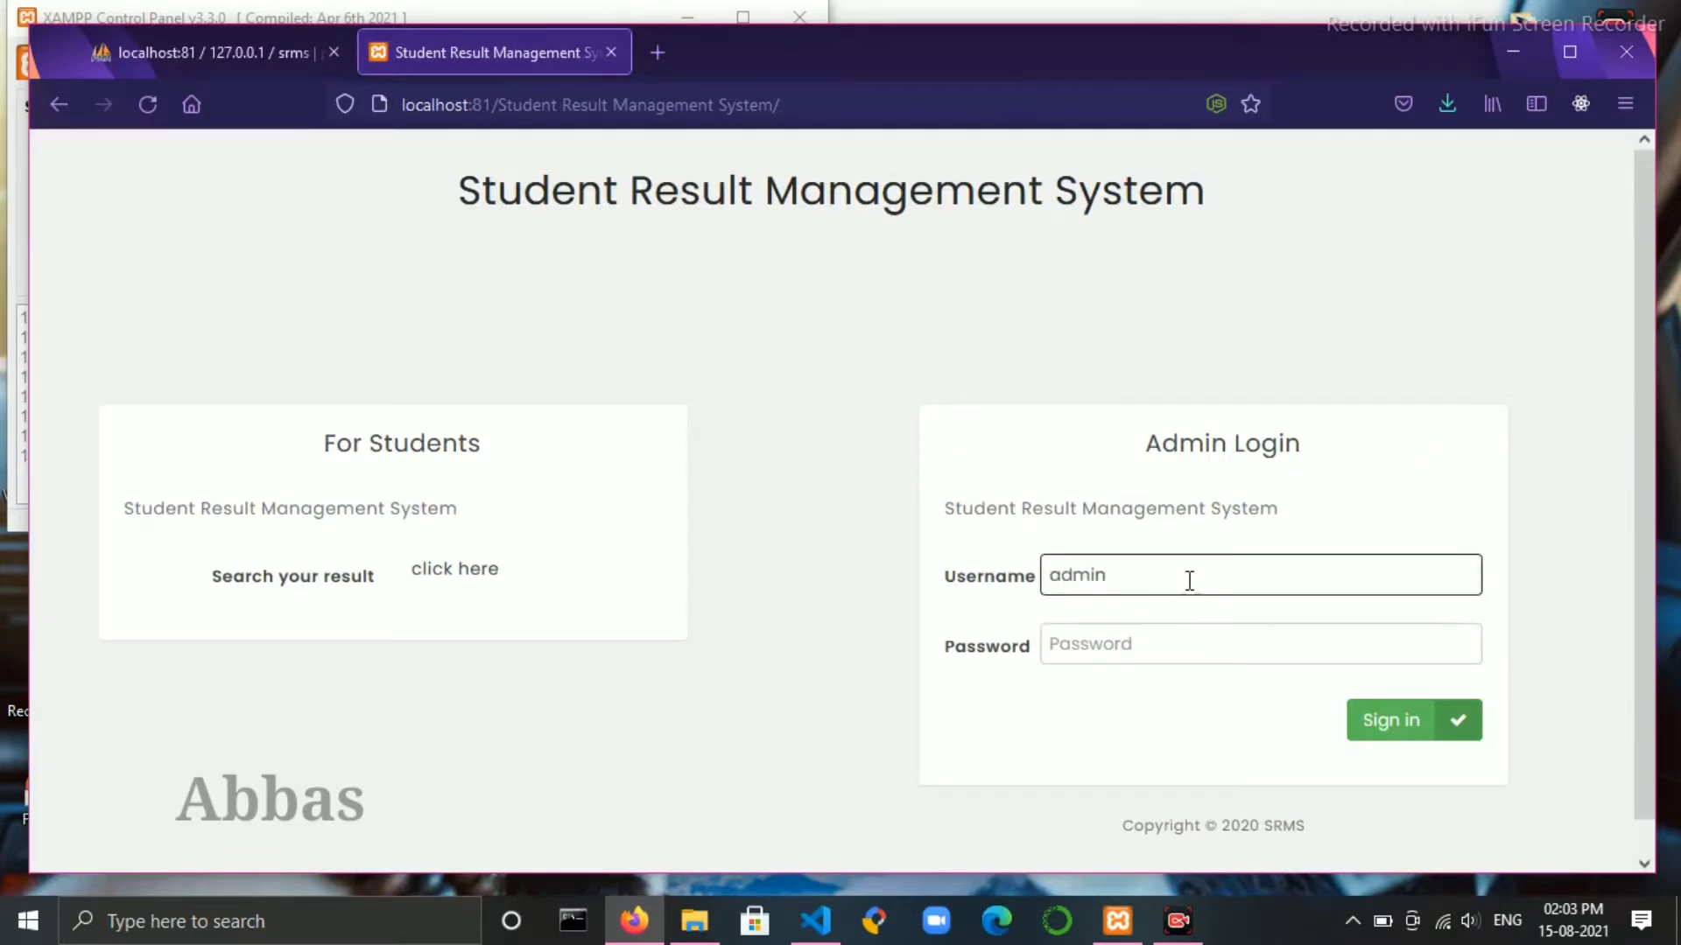
{"action": "key", "text": "ctrl+a"}
{"action": "left_click", "coordinate": [1174, 653]}
{"action": "type", "text": "admin"}
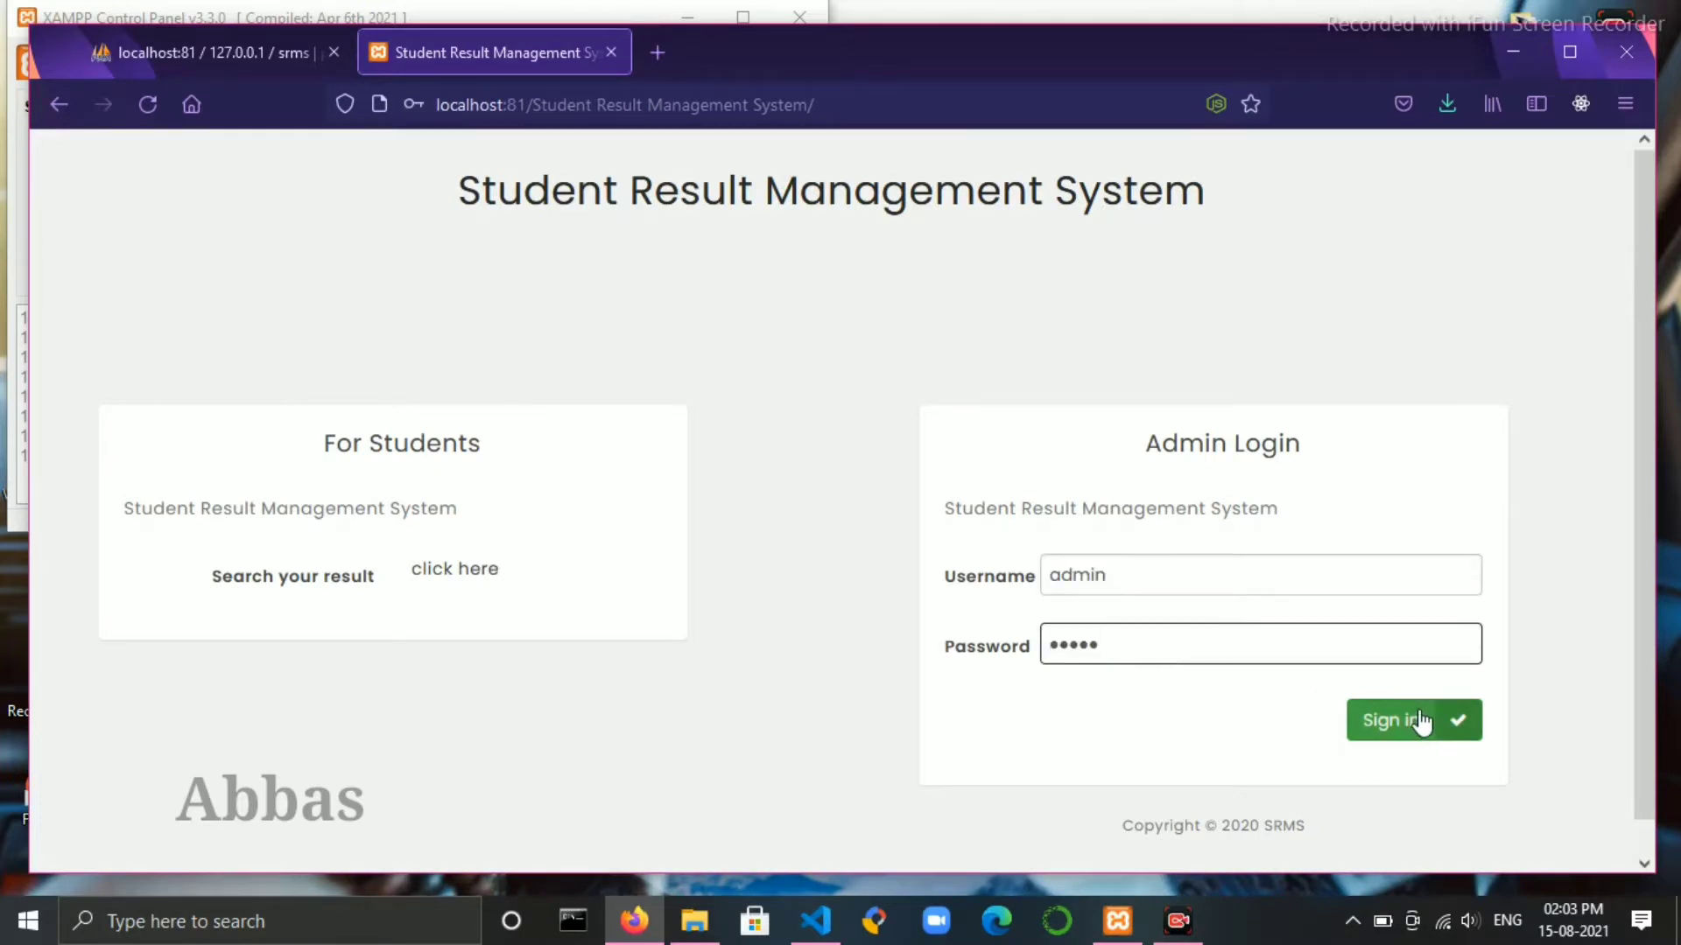
{"action": "left_click", "coordinate": [1416, 721]}
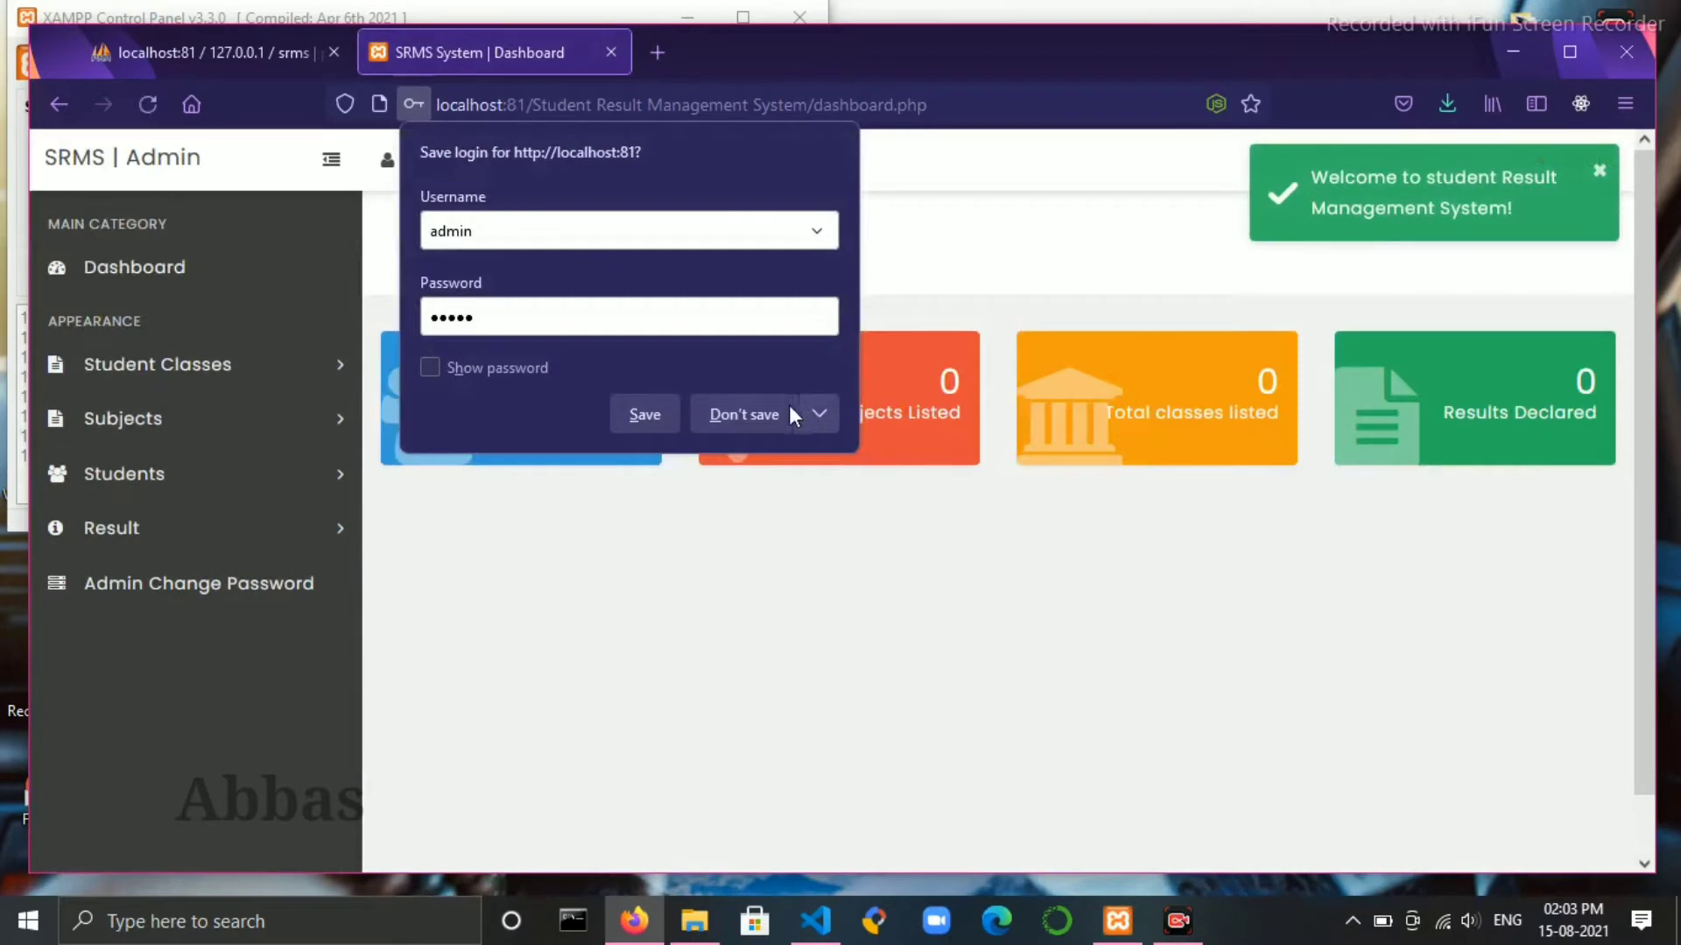
{"action": "left_click", "coordinate": [761, 415]}
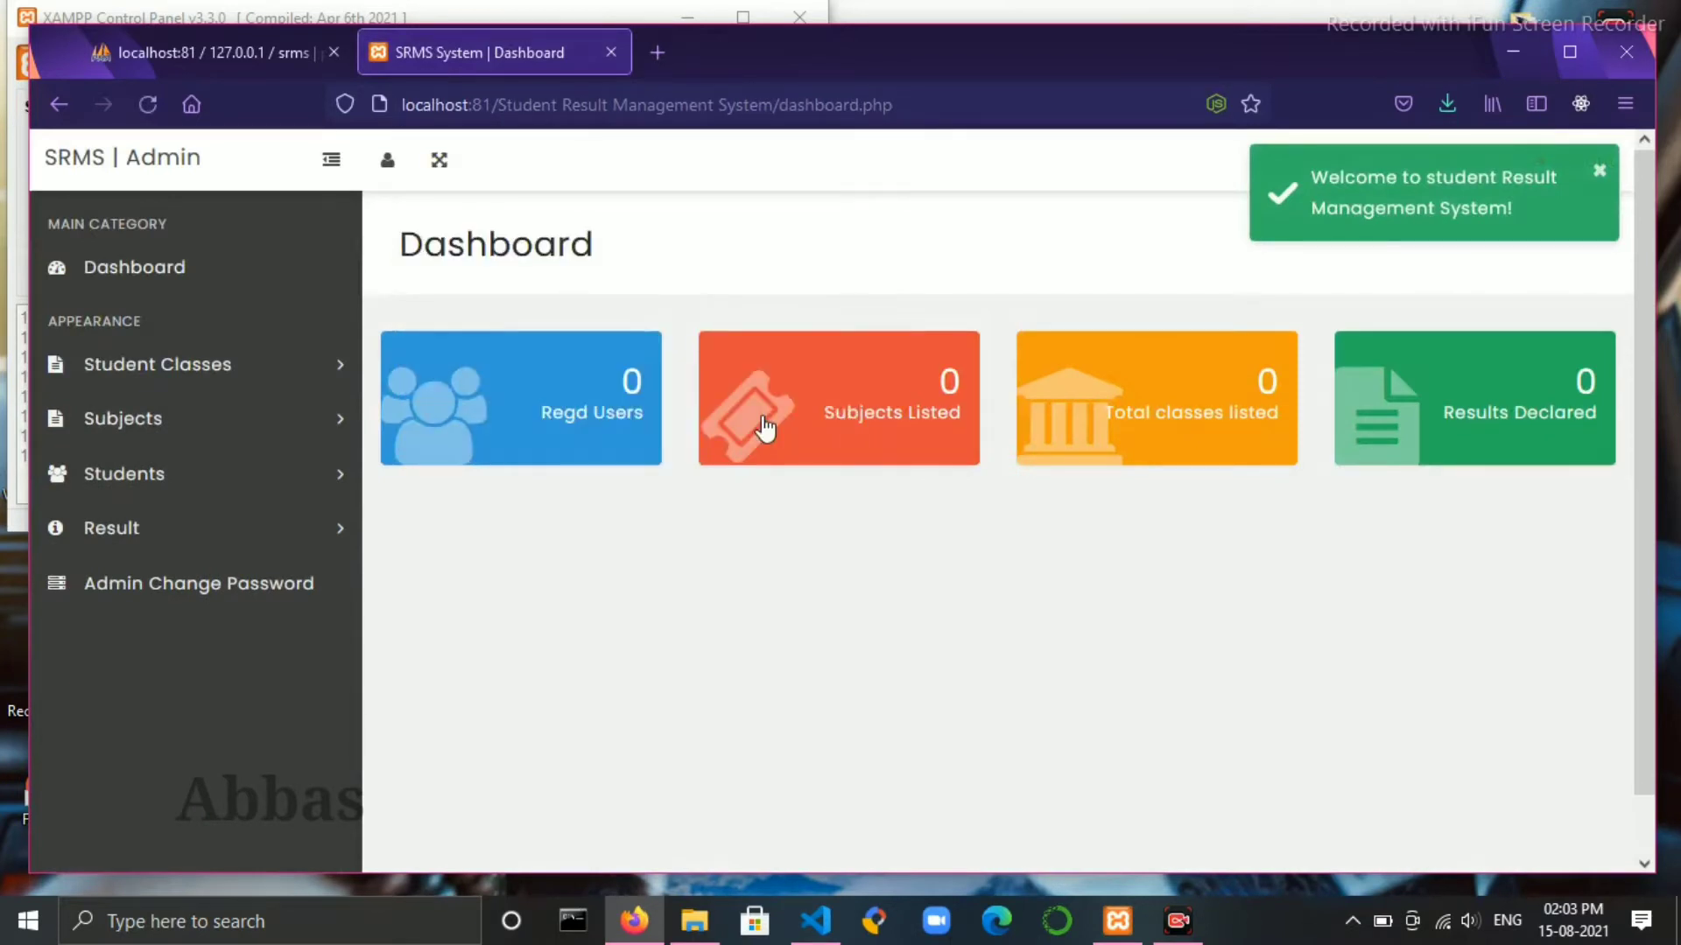
- Dismiss the welcome toast, expand Student Classes and Subjects, and open Create Class
{"action": "left_click", "coordinate": [1598, 173]}
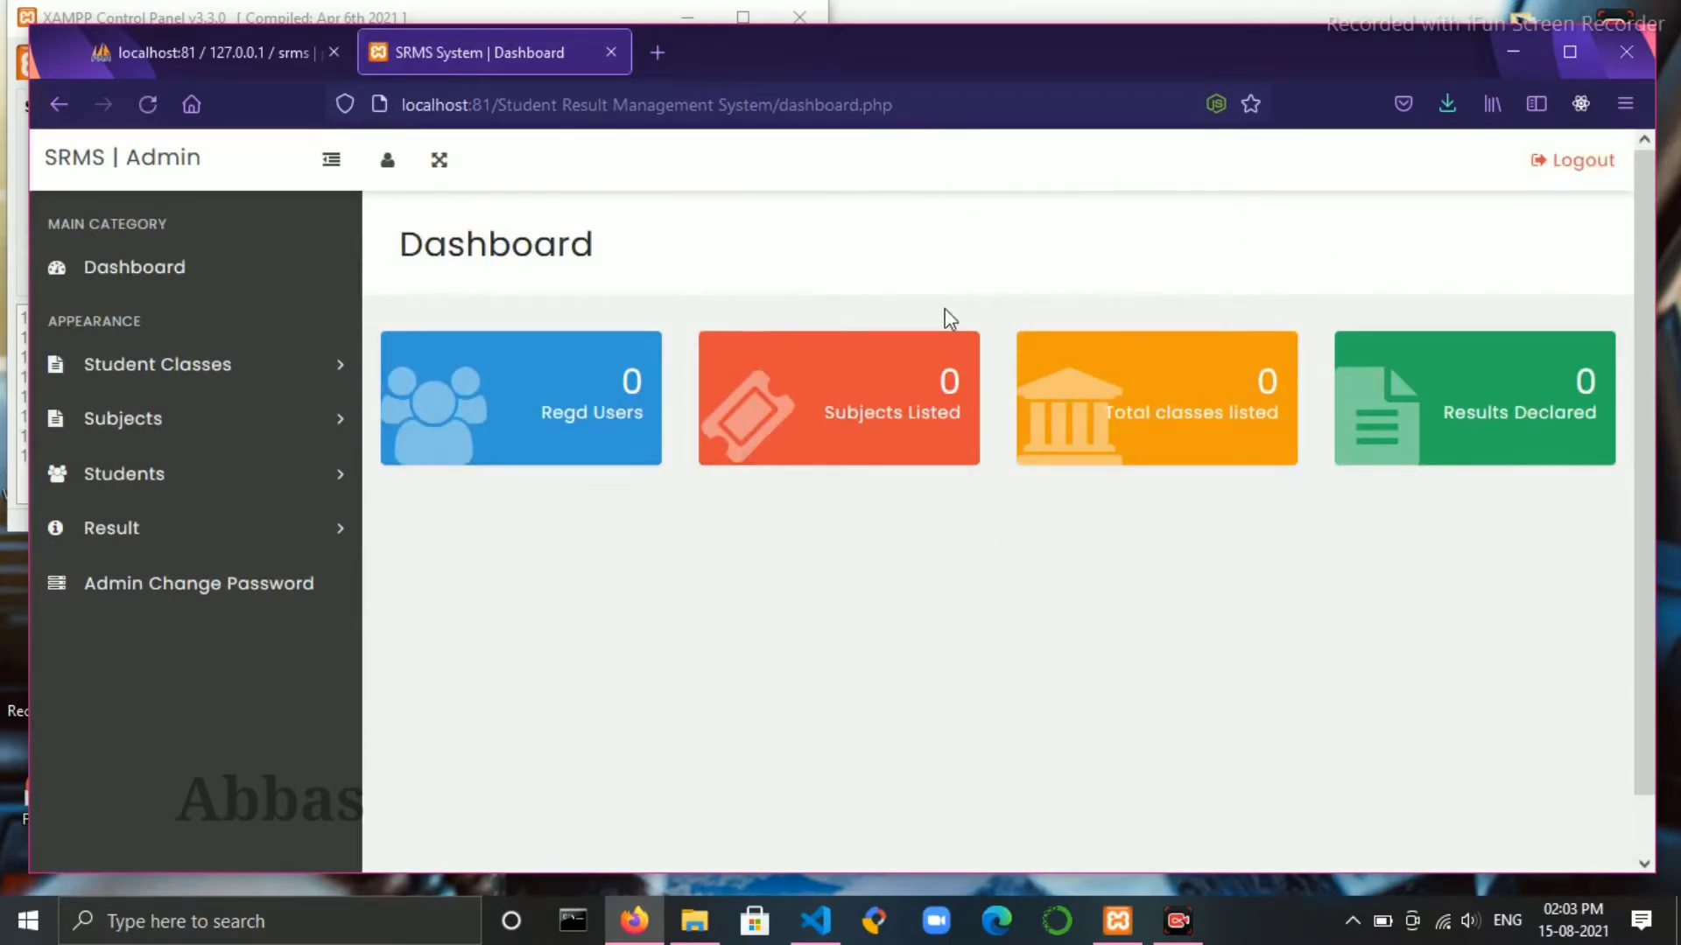
{"action": "left_click", "coordinate": [262, 368]}
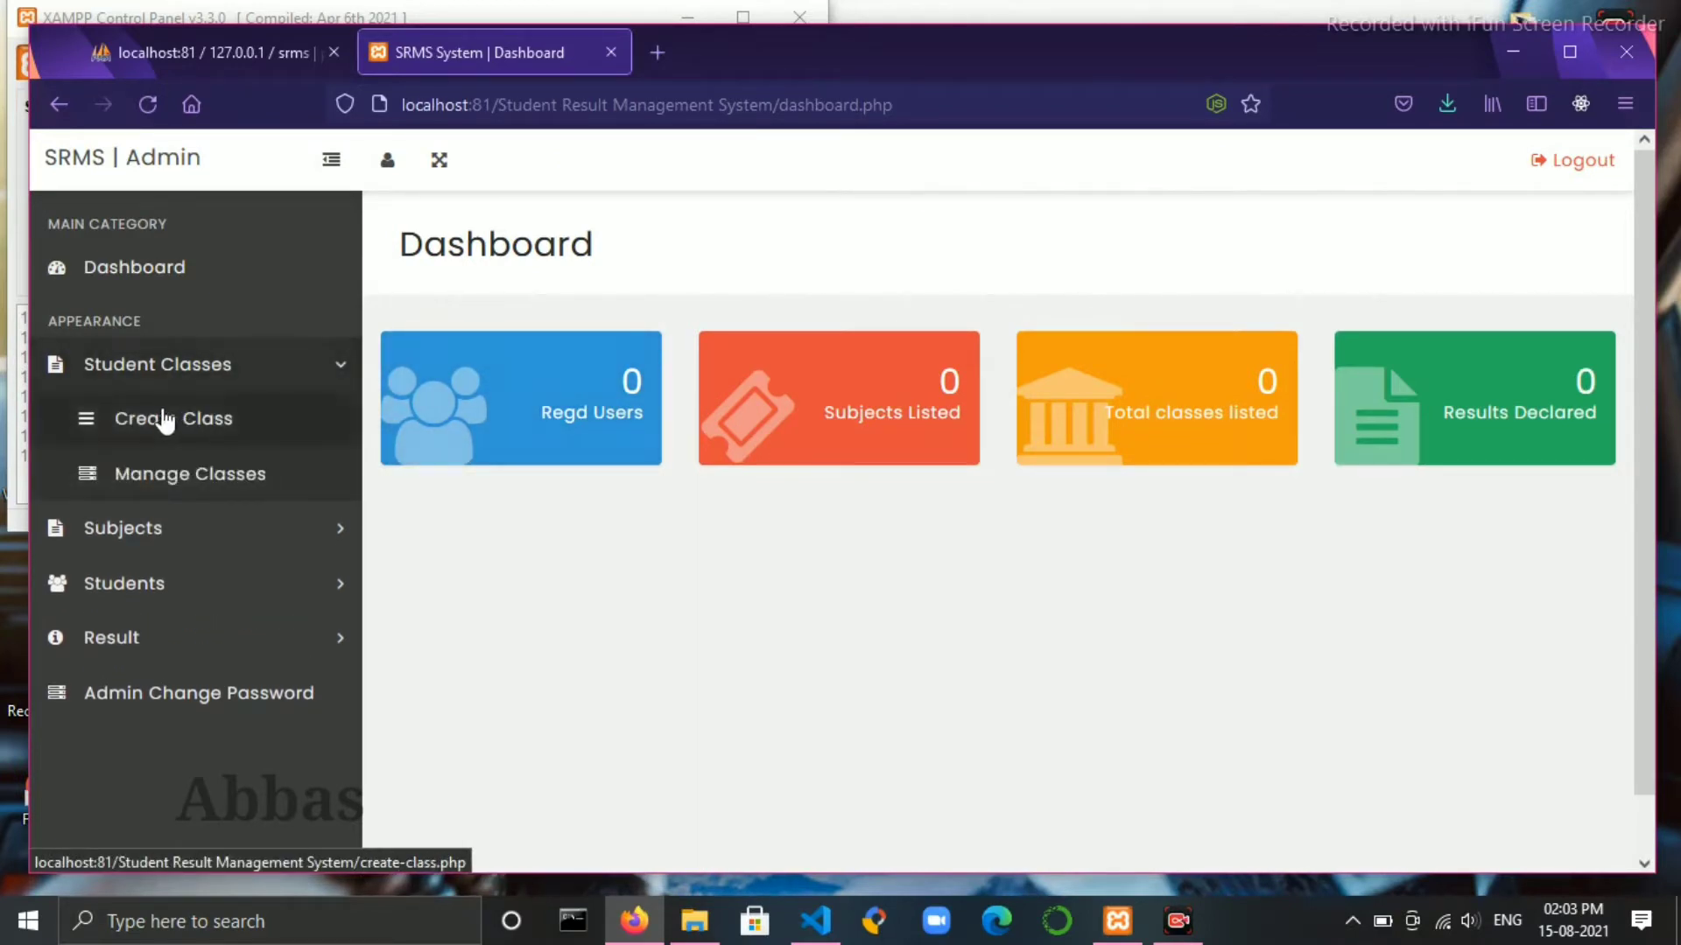
{"action": "left_click", "coordinate": [254, 530]}
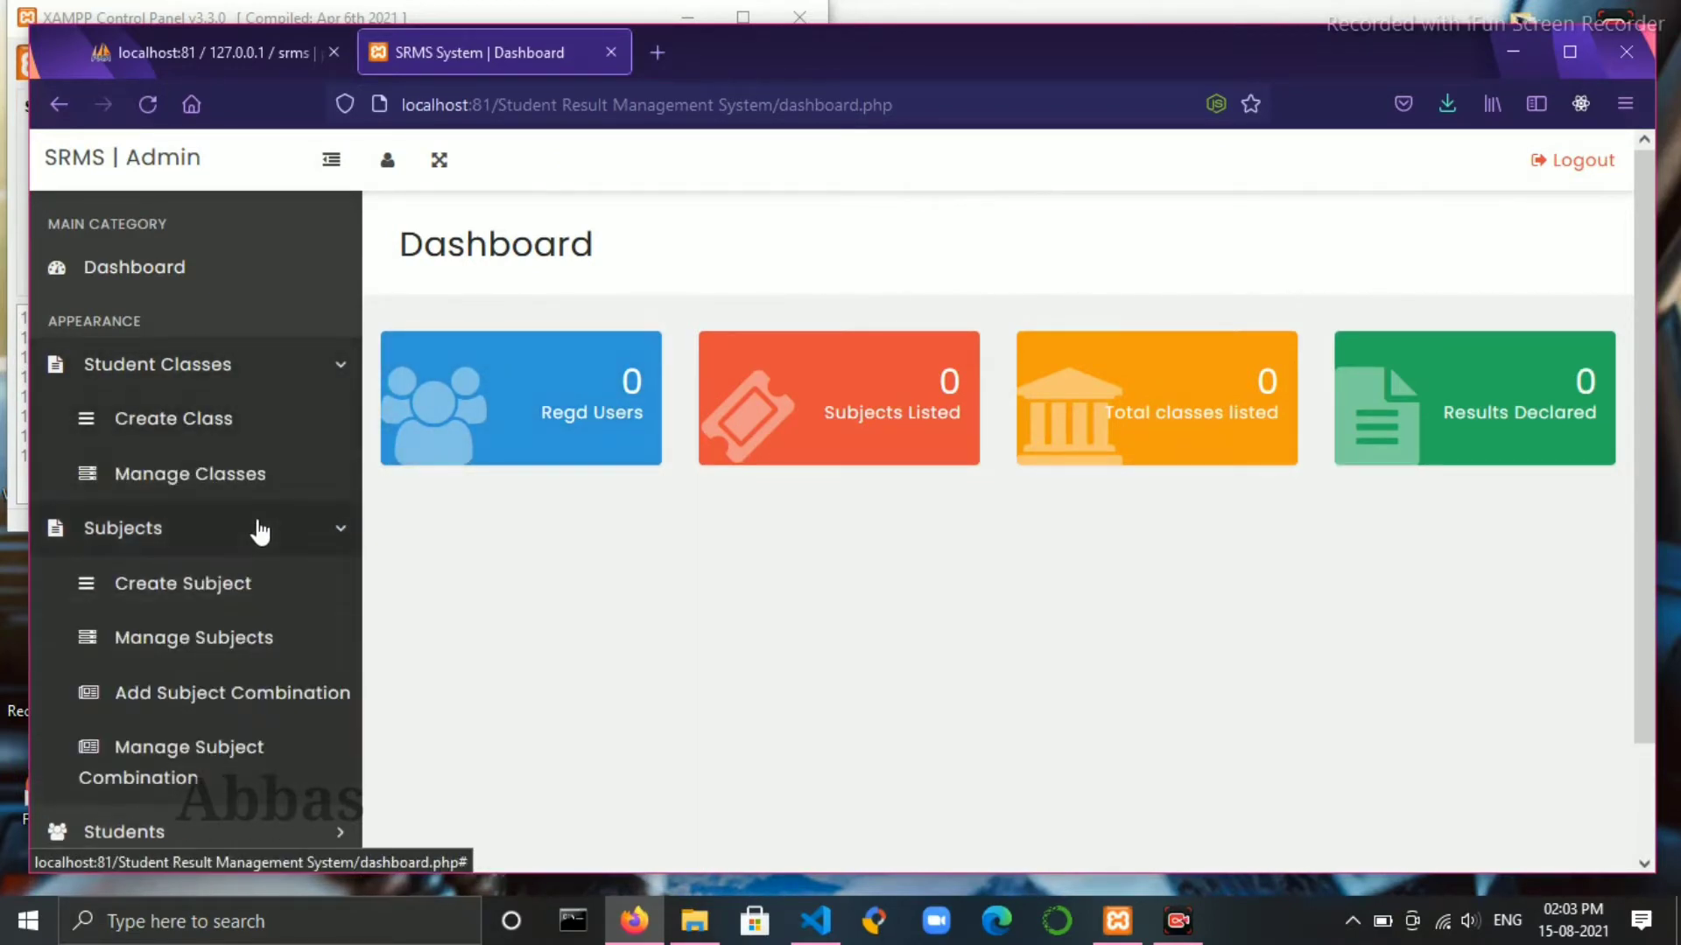
{"action": "left_click", "coordinate": [197, 422]}
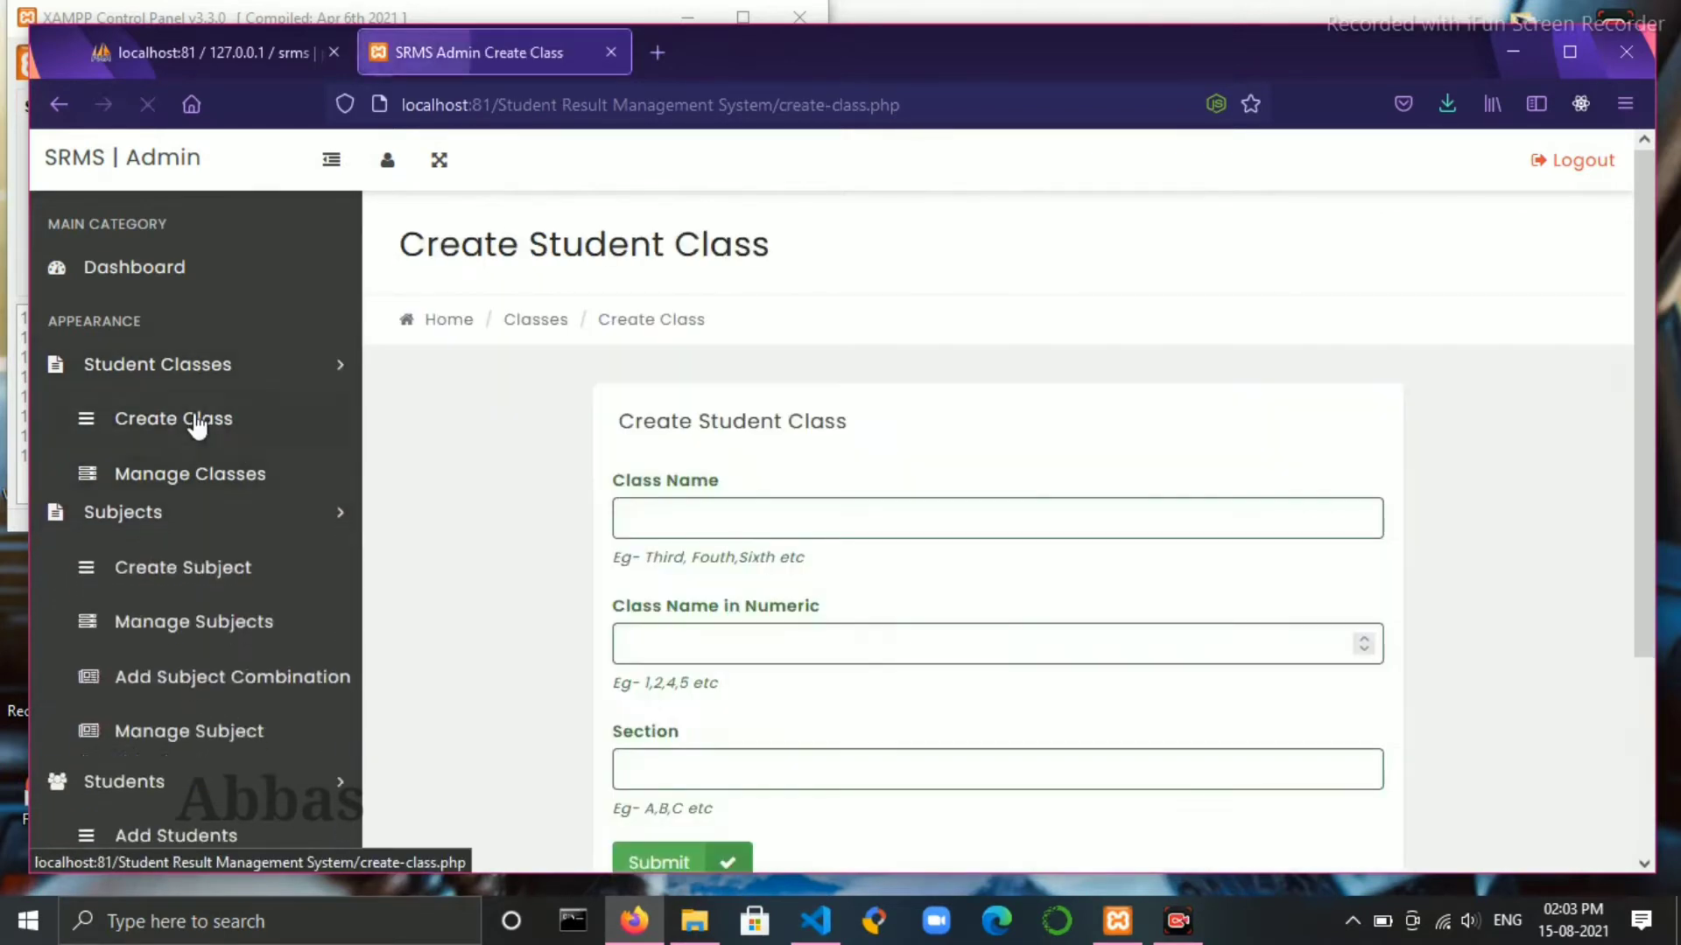
- Create class 'Tenth' with numeric value 10 and section A
{"action": "left_click", "coordinate": [671, 508]}
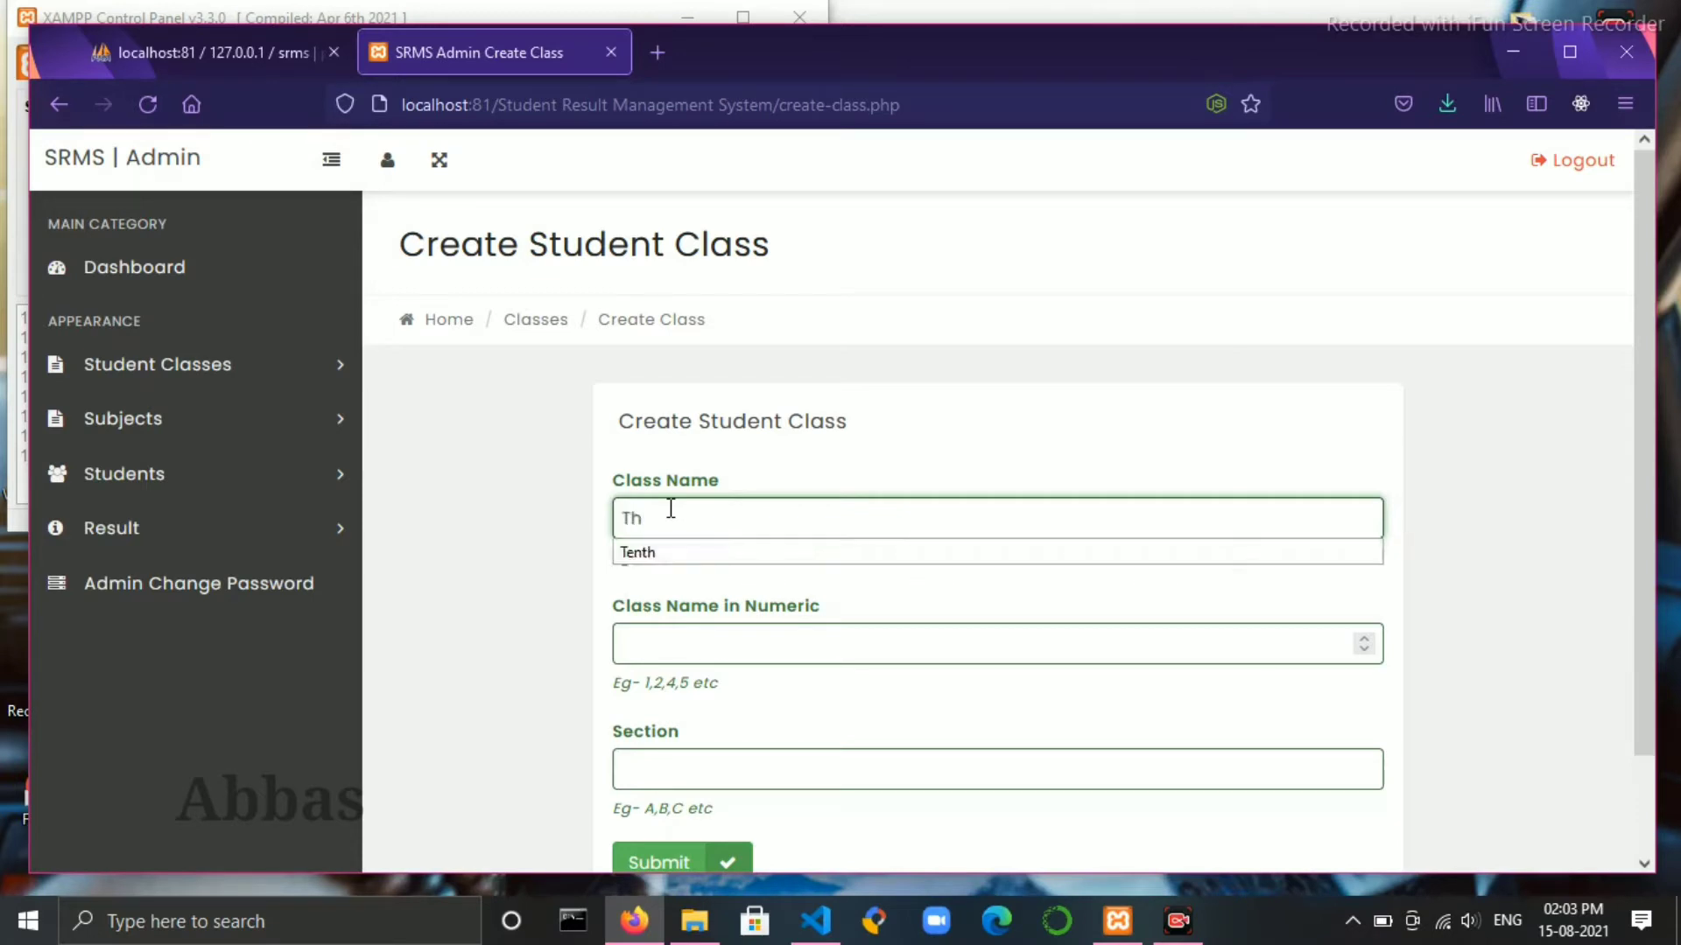
{"action": "type", "text": "Th"}
{"action": "key", "text": "Down"}
{"action": "key", "text": "Return"}
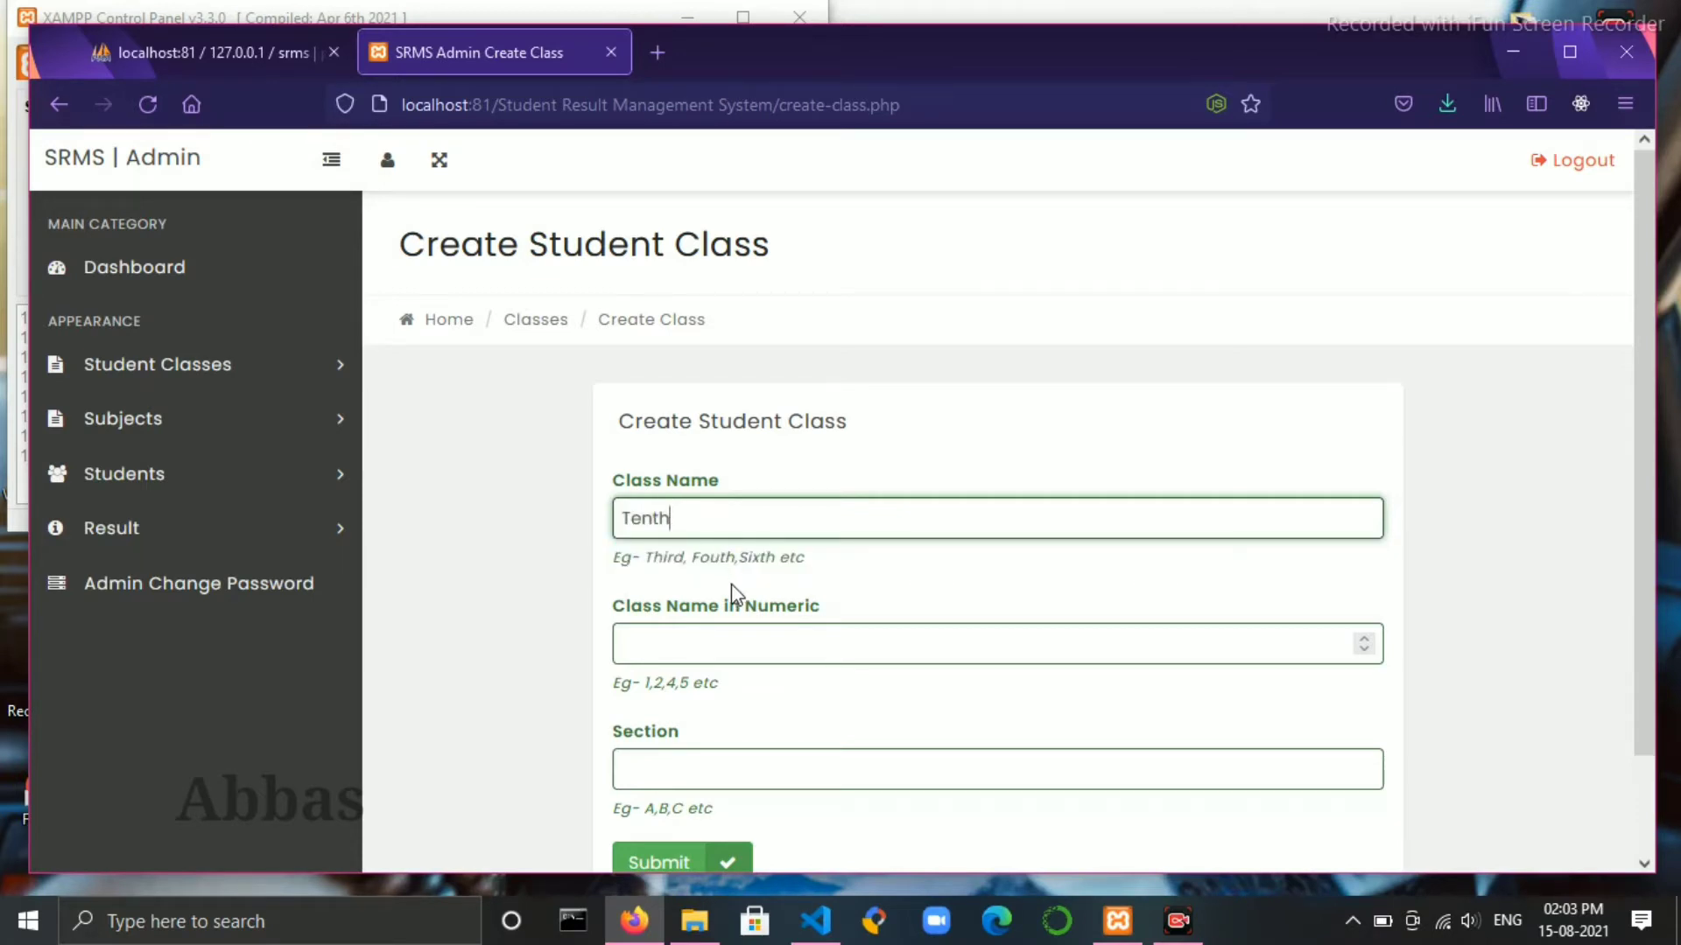
{"action": "left_click", "coordinate": [731, 639]}
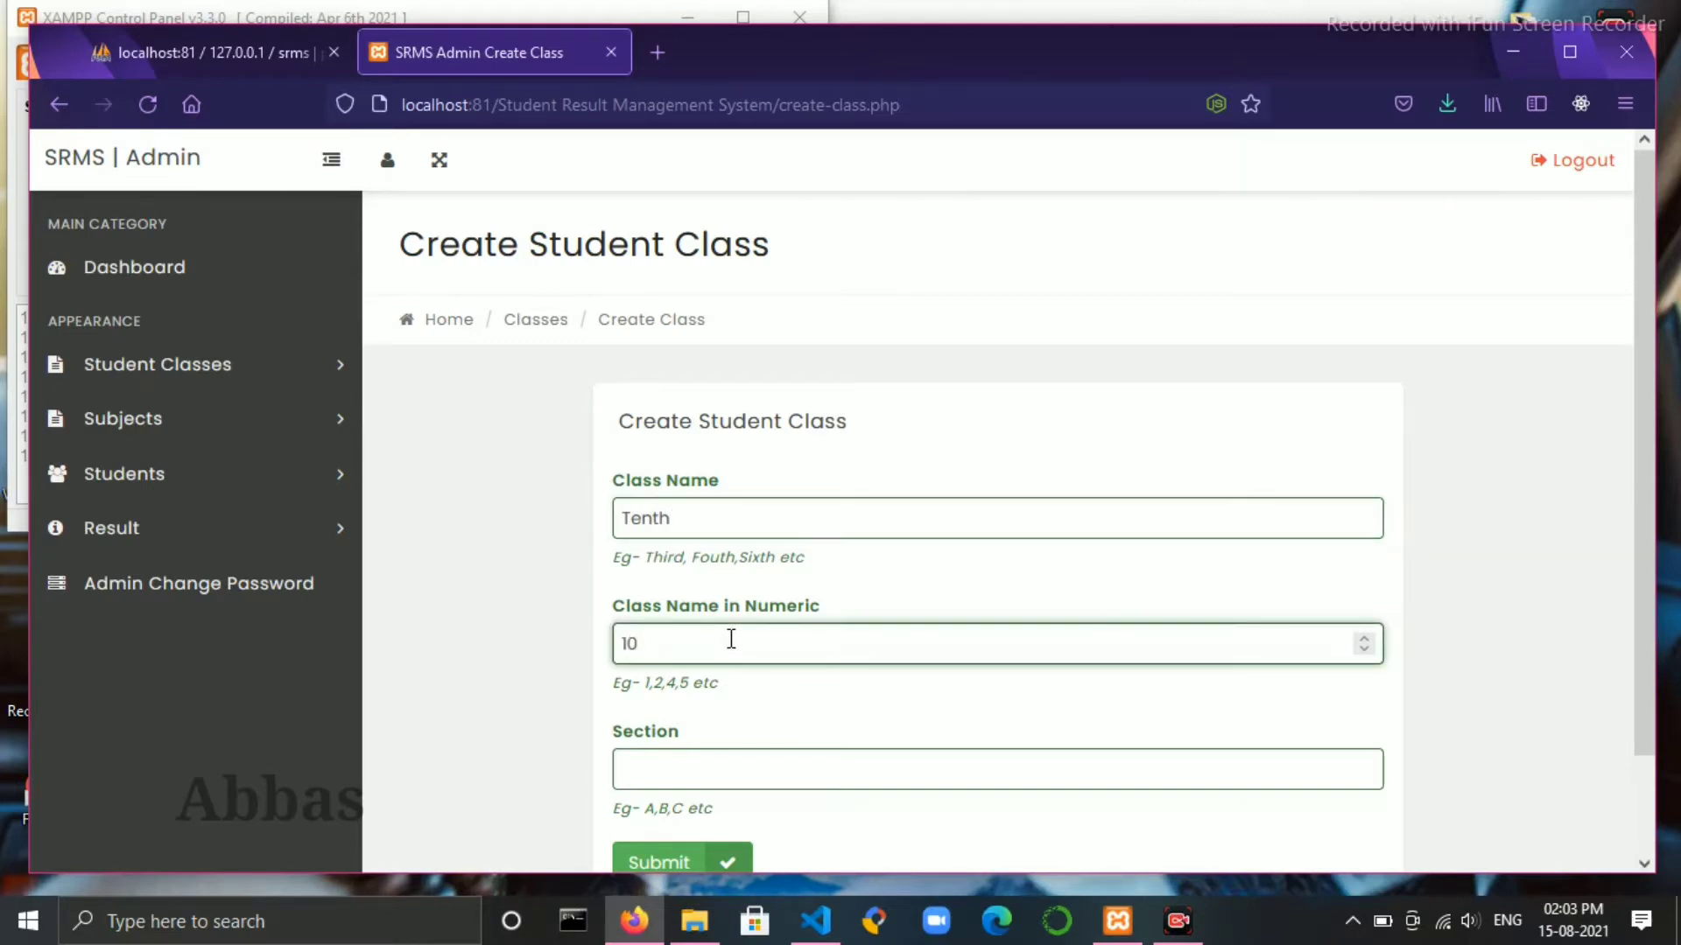
{"action": "scroll", "coordinate": [731, 638], "scroll_direction": "down", "scroll_amount": 1}
{"action": "left_click", "coordinate": [799, 648]}
{"action": "type", "text": "A"}
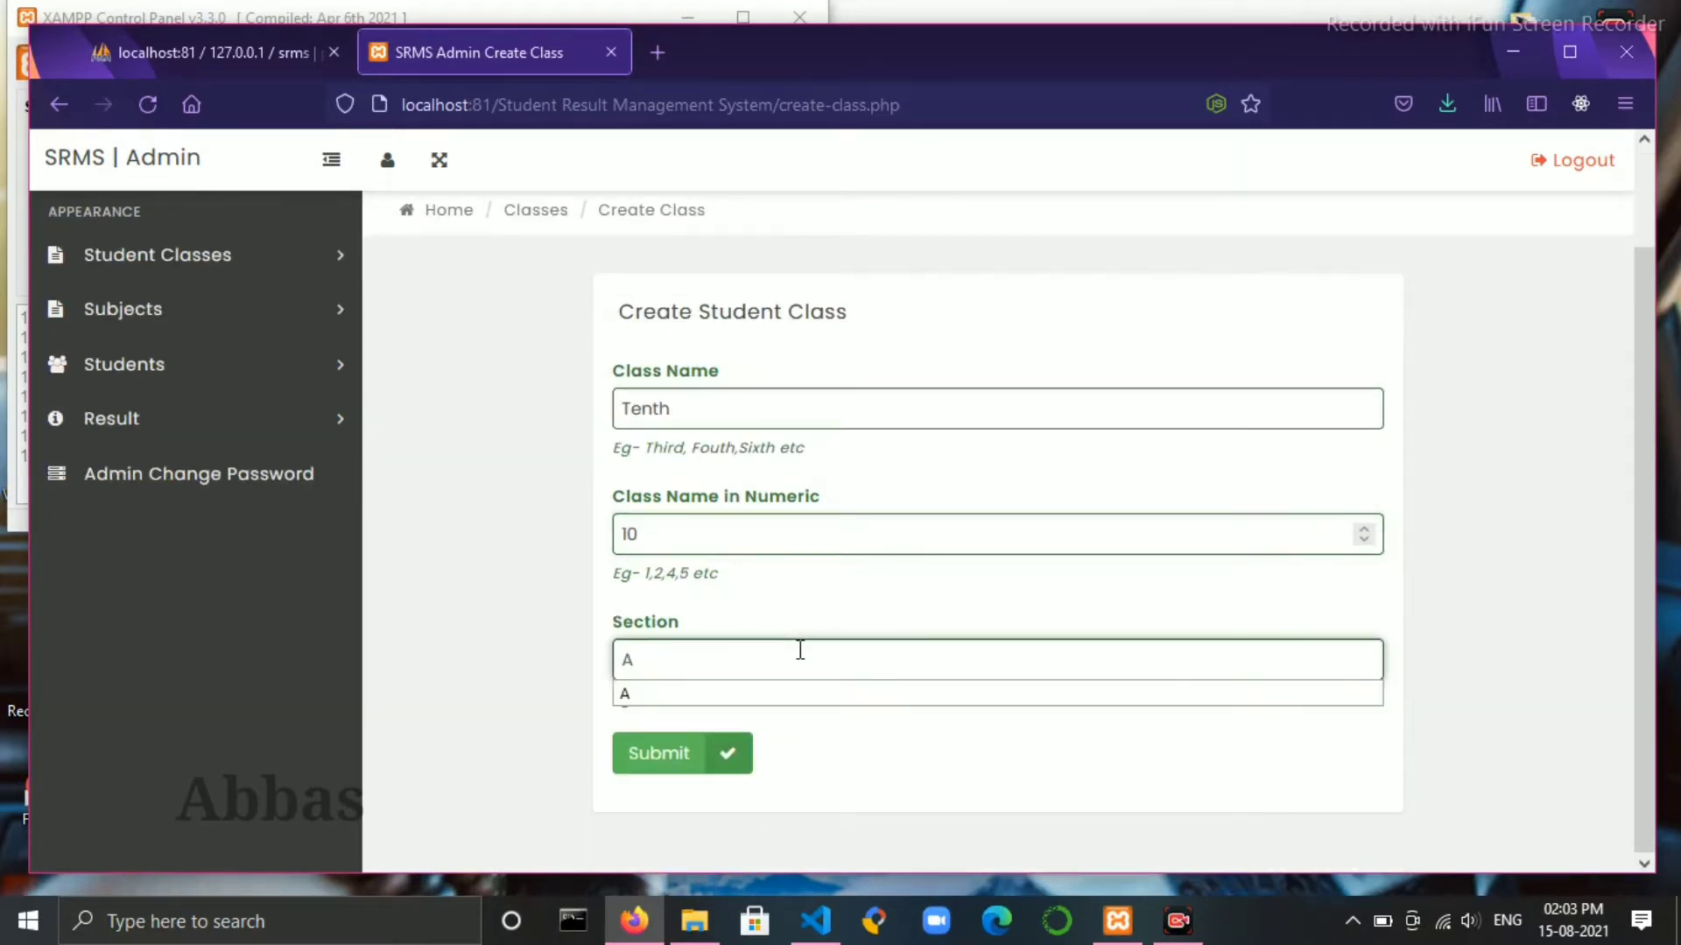
{"action": "left_click", "coordinate": [675, 746]}
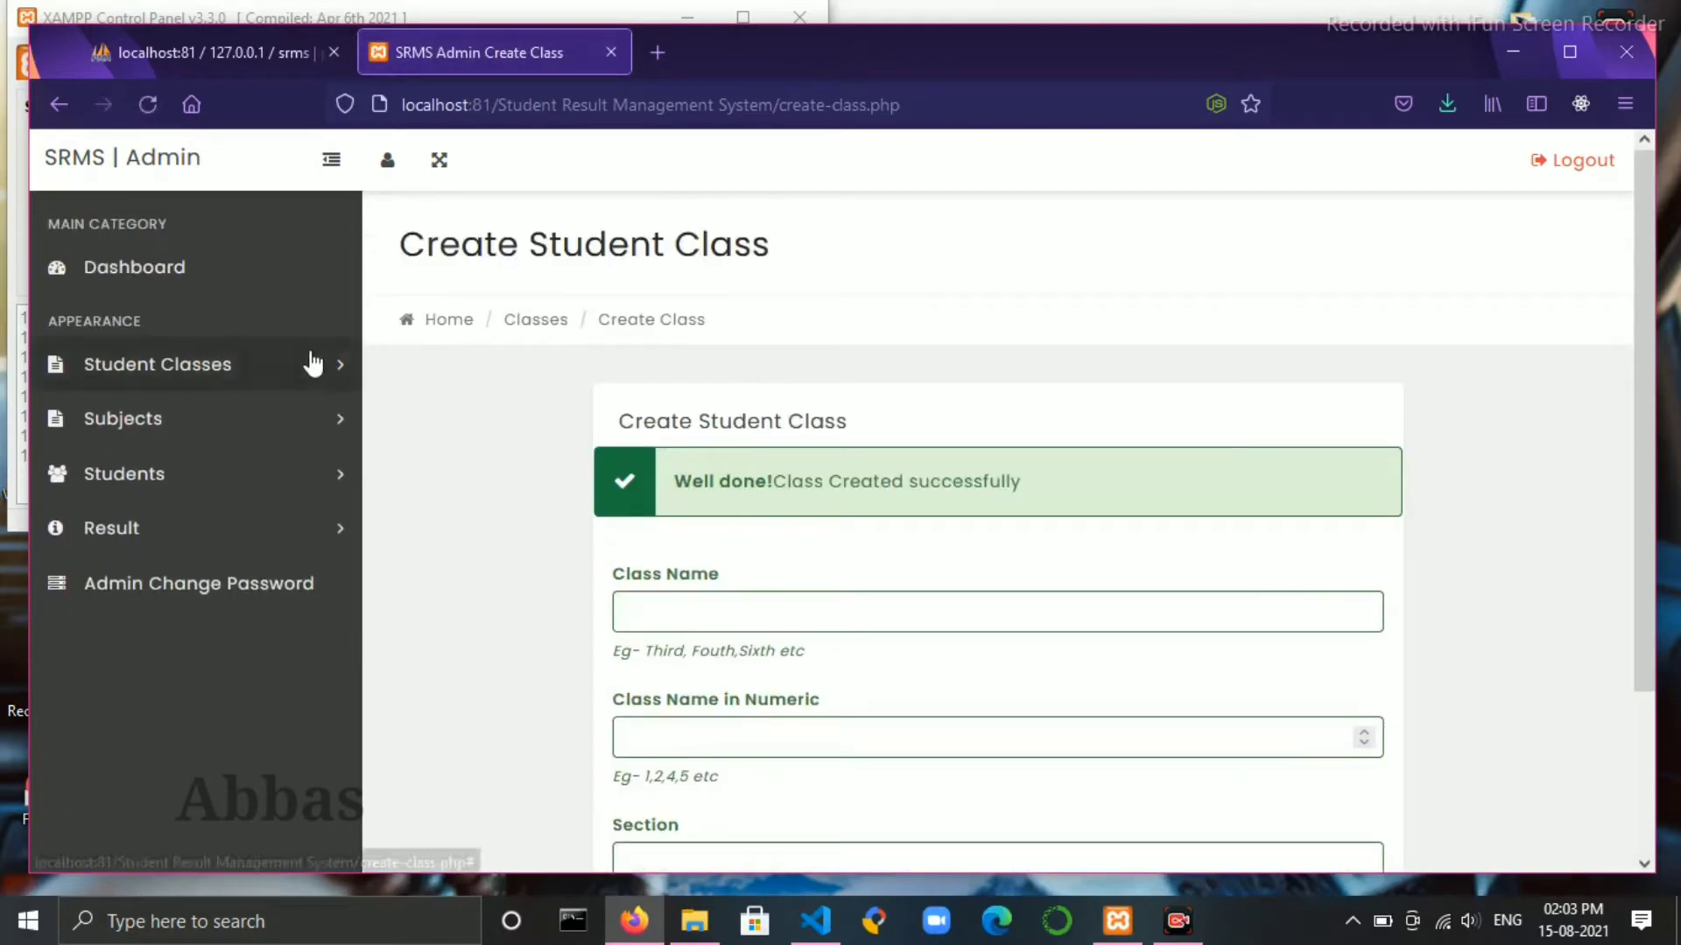
- Open Manage Classes to confirm Tenth is listed
{"action": "left_click", "coordinate": [321, 368]}
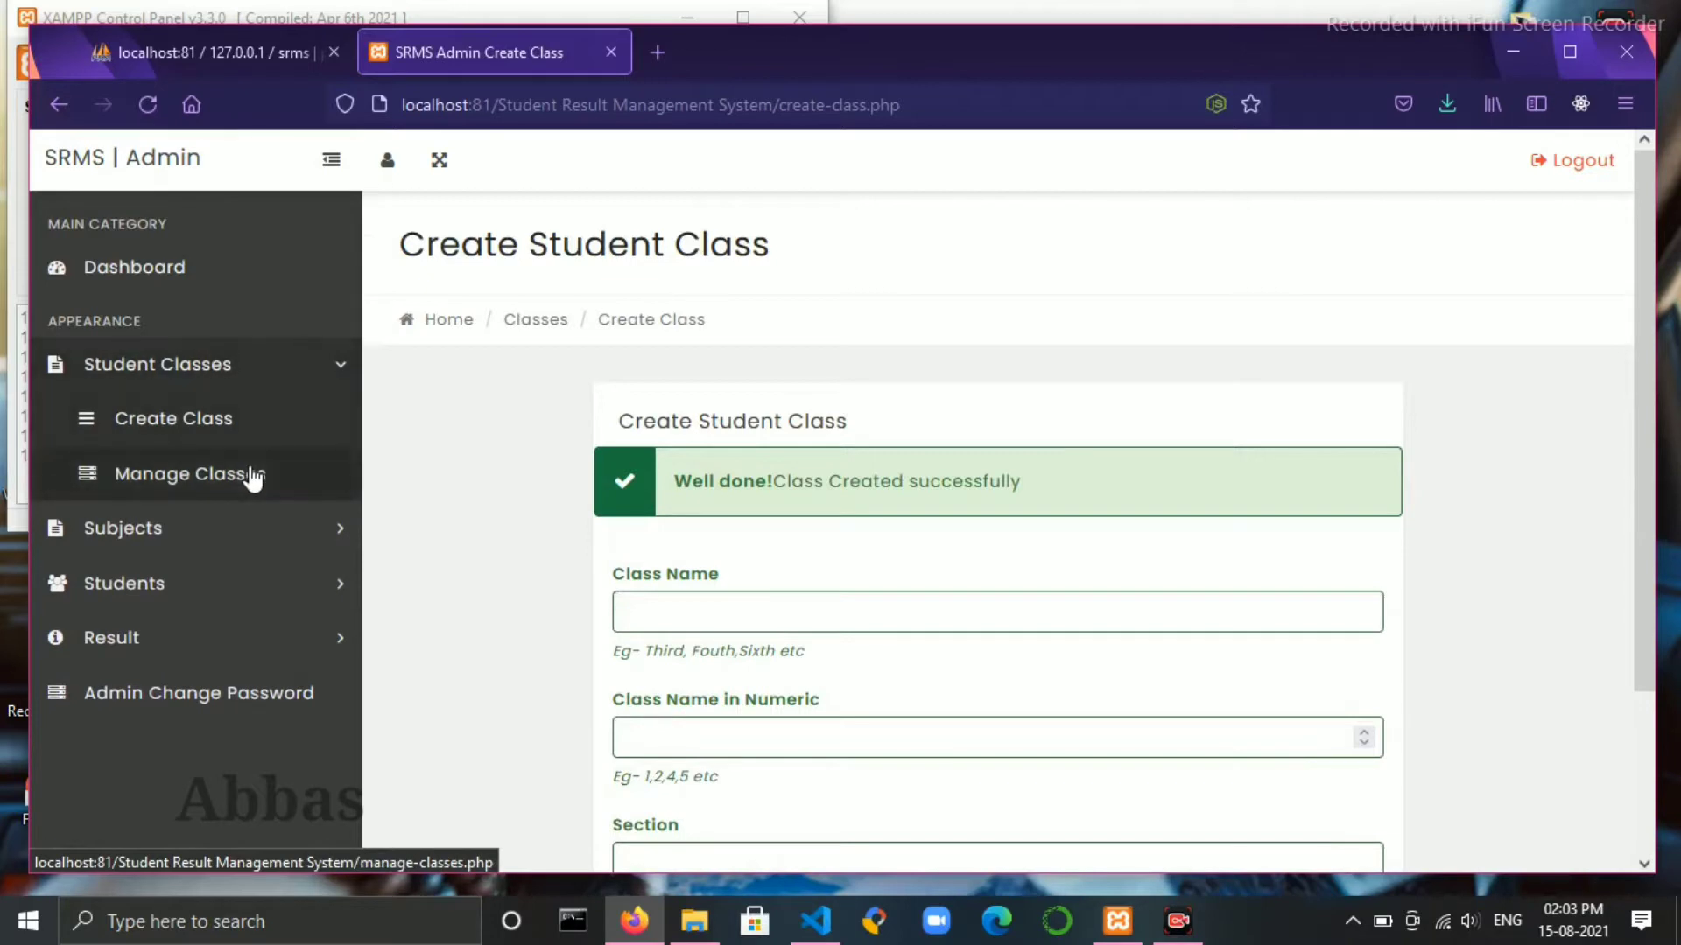
{"action": "left_click", "coordinate": [247, 474]}
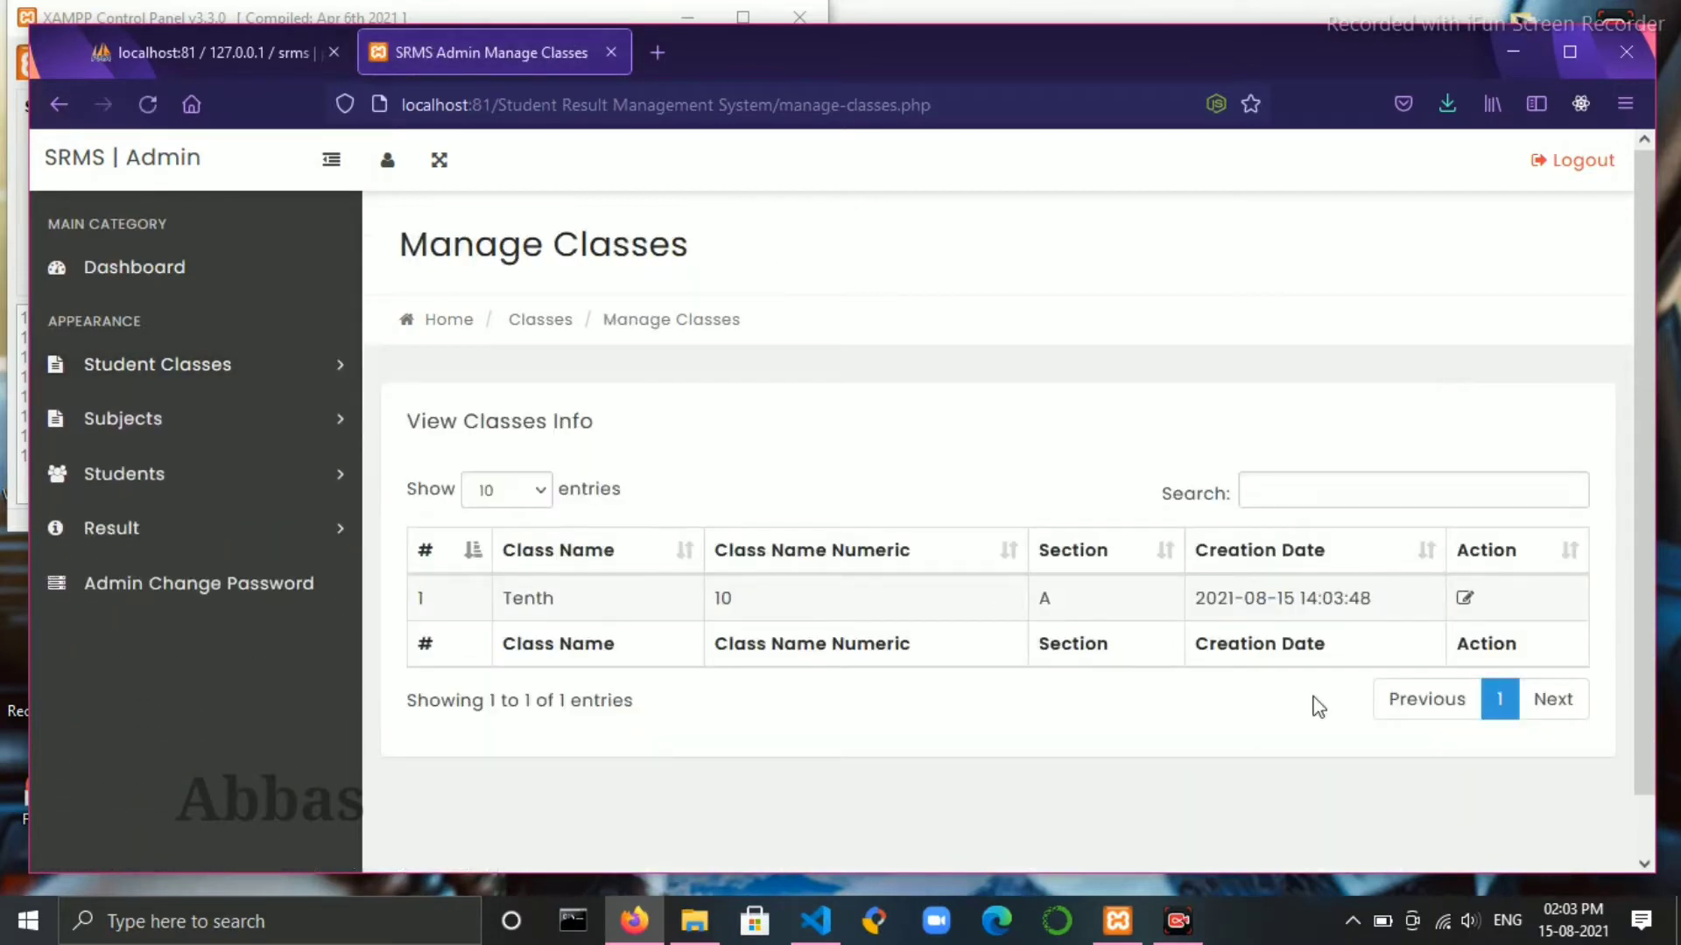
{"action": "left_click", "coordinate": [300, 418]}
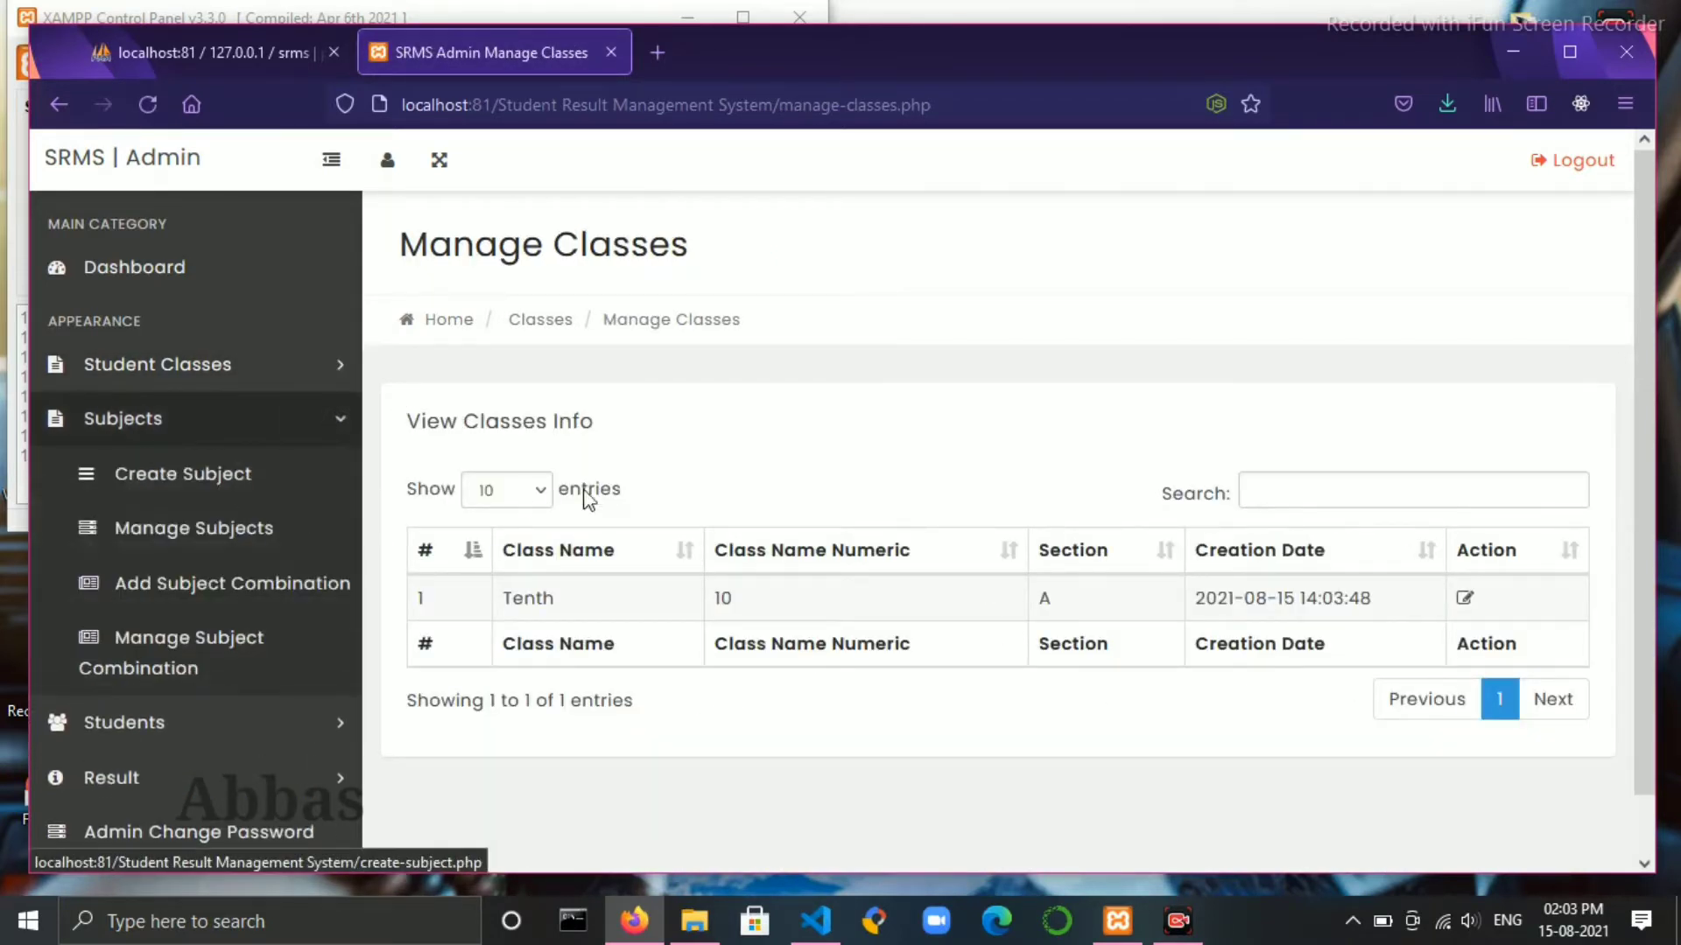
- Create the subject English with code S01
{"action": "left_click", "coordinate": [260, 477]}
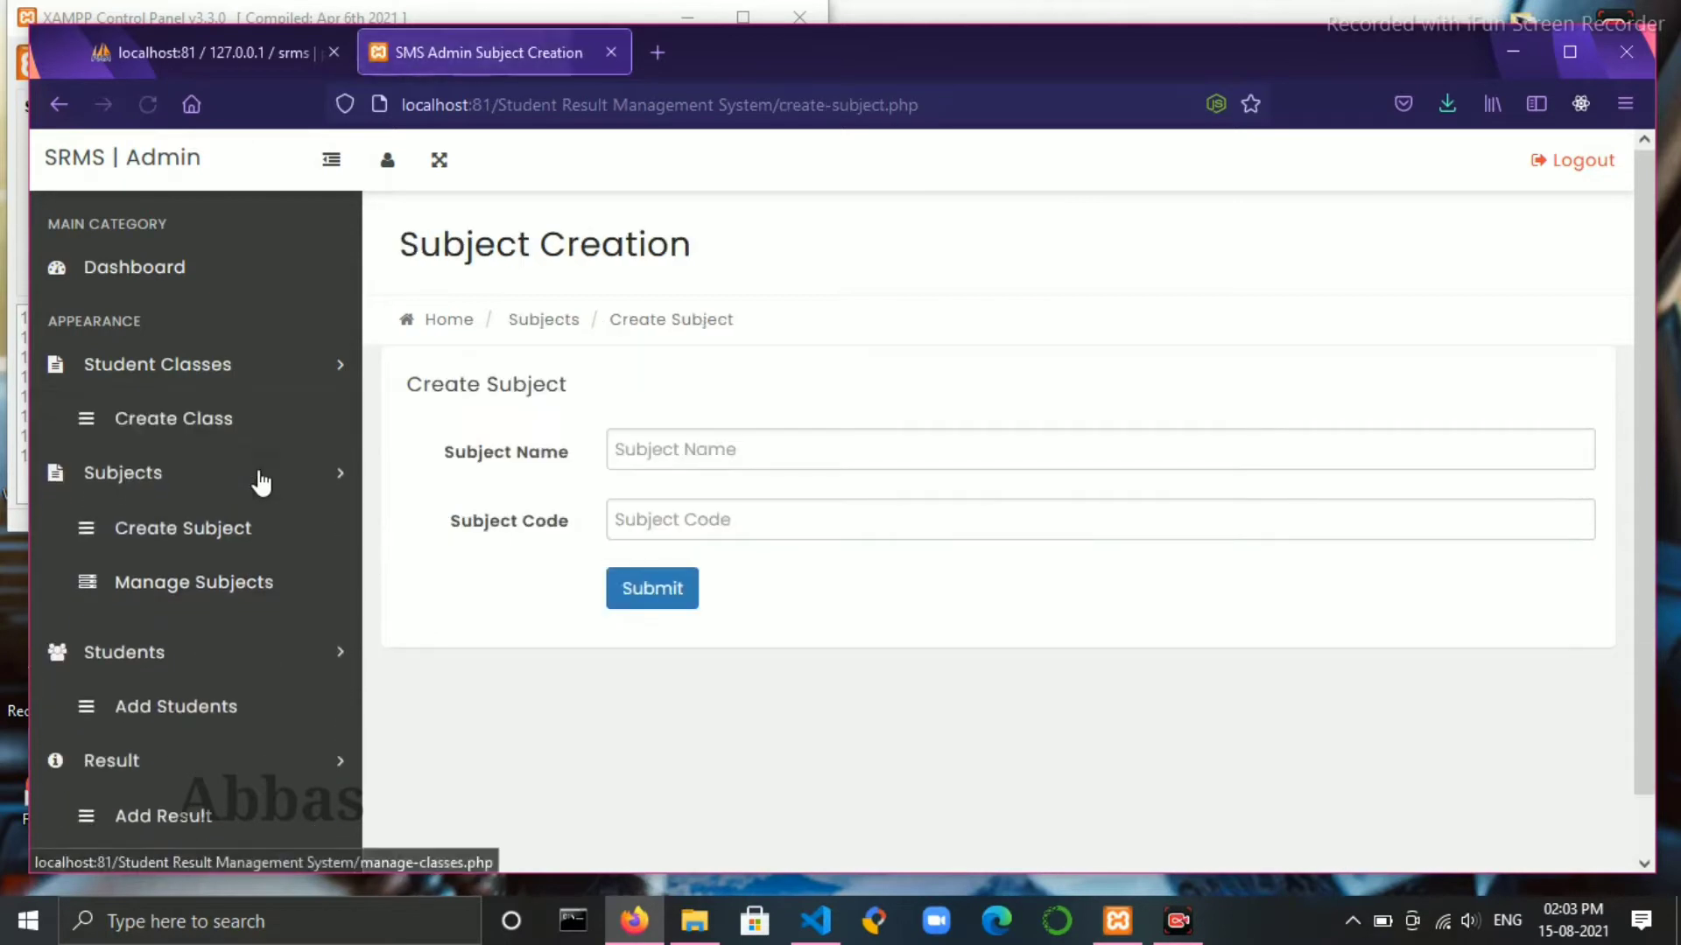
{"action": "left_click", "coordinate": [726, 449]}
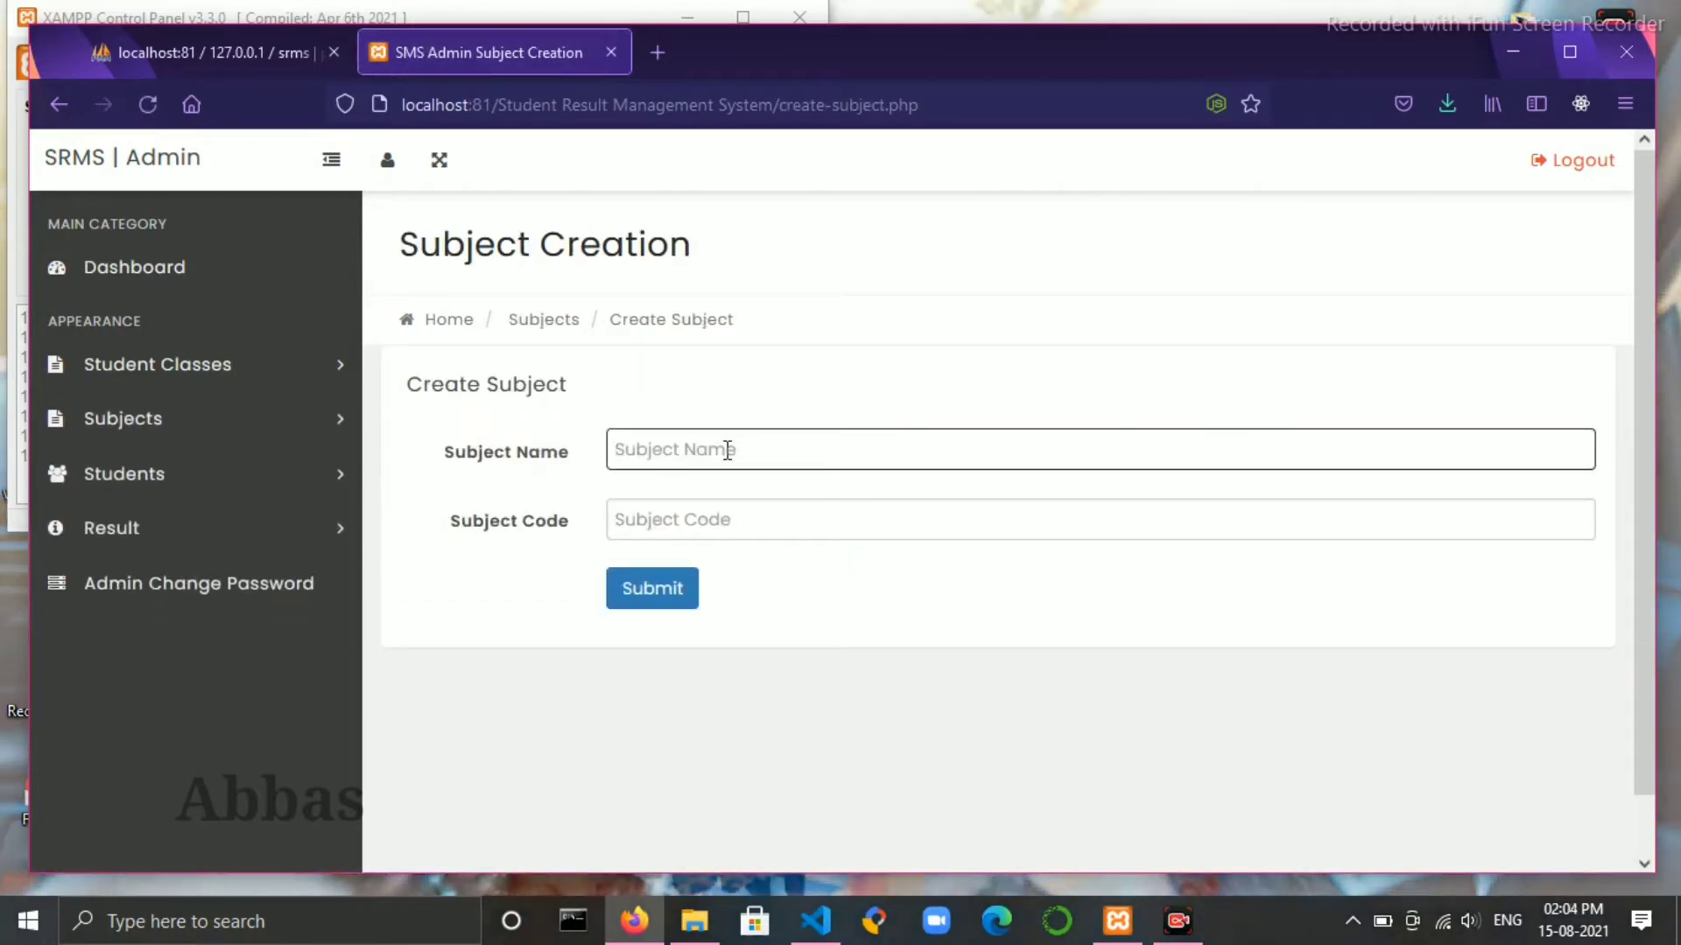
{"action": "type", "text": "hin"}
{"action": "key", "text": "BackSpace"}
{"action": "key", "text": "BackSpace"}
{"action": "key", "text": "BackSpace"}
{"action": "type", "text": "E"}
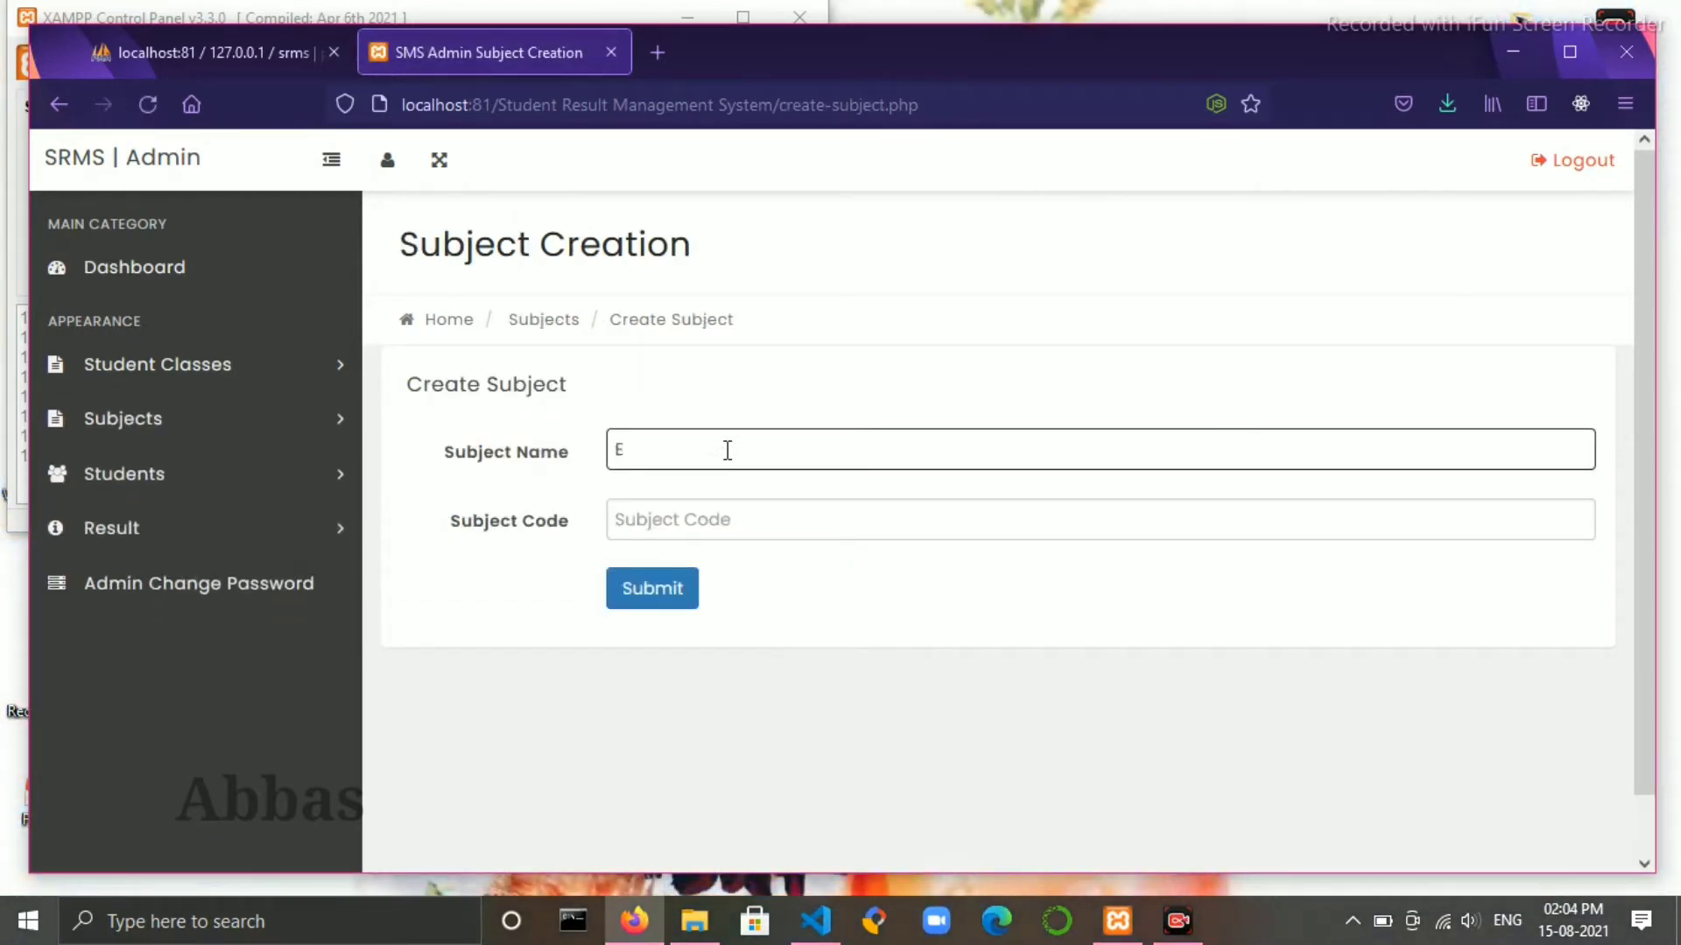
{"action": "type", "text": "nglish"}
{"action": "left_click", "coordinate": [681, 509]}
{"action": "type", "text": "s"}
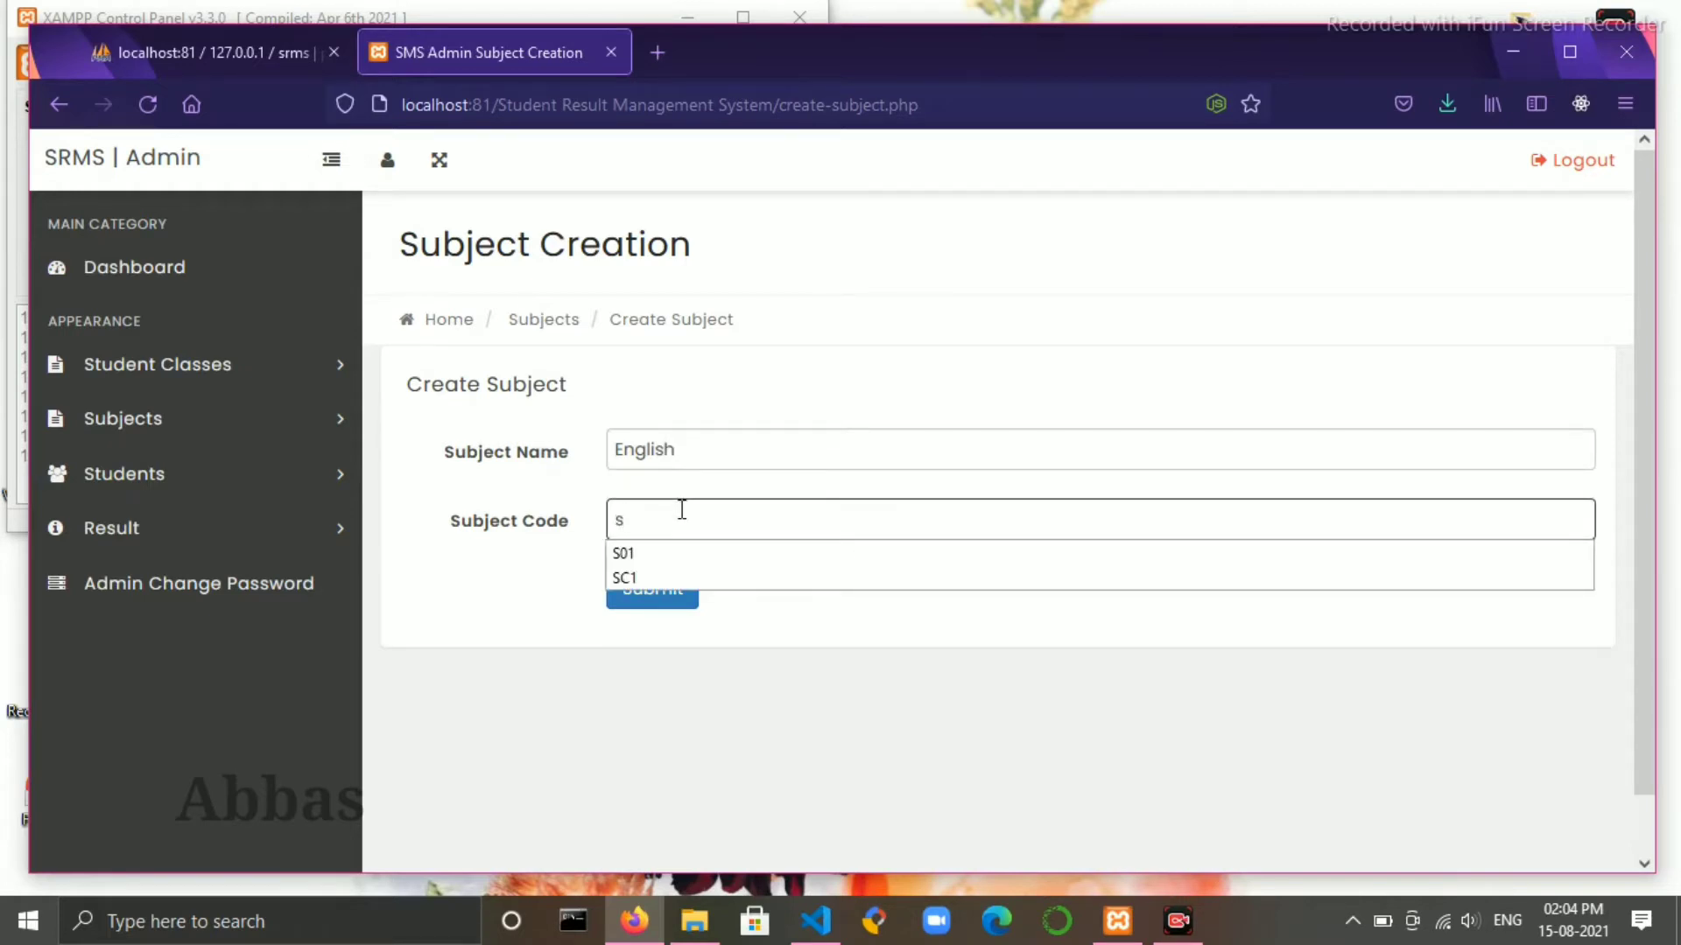
{"action": "key", "text": "BackSpace"}
{"action": "type", "text": "S01"}
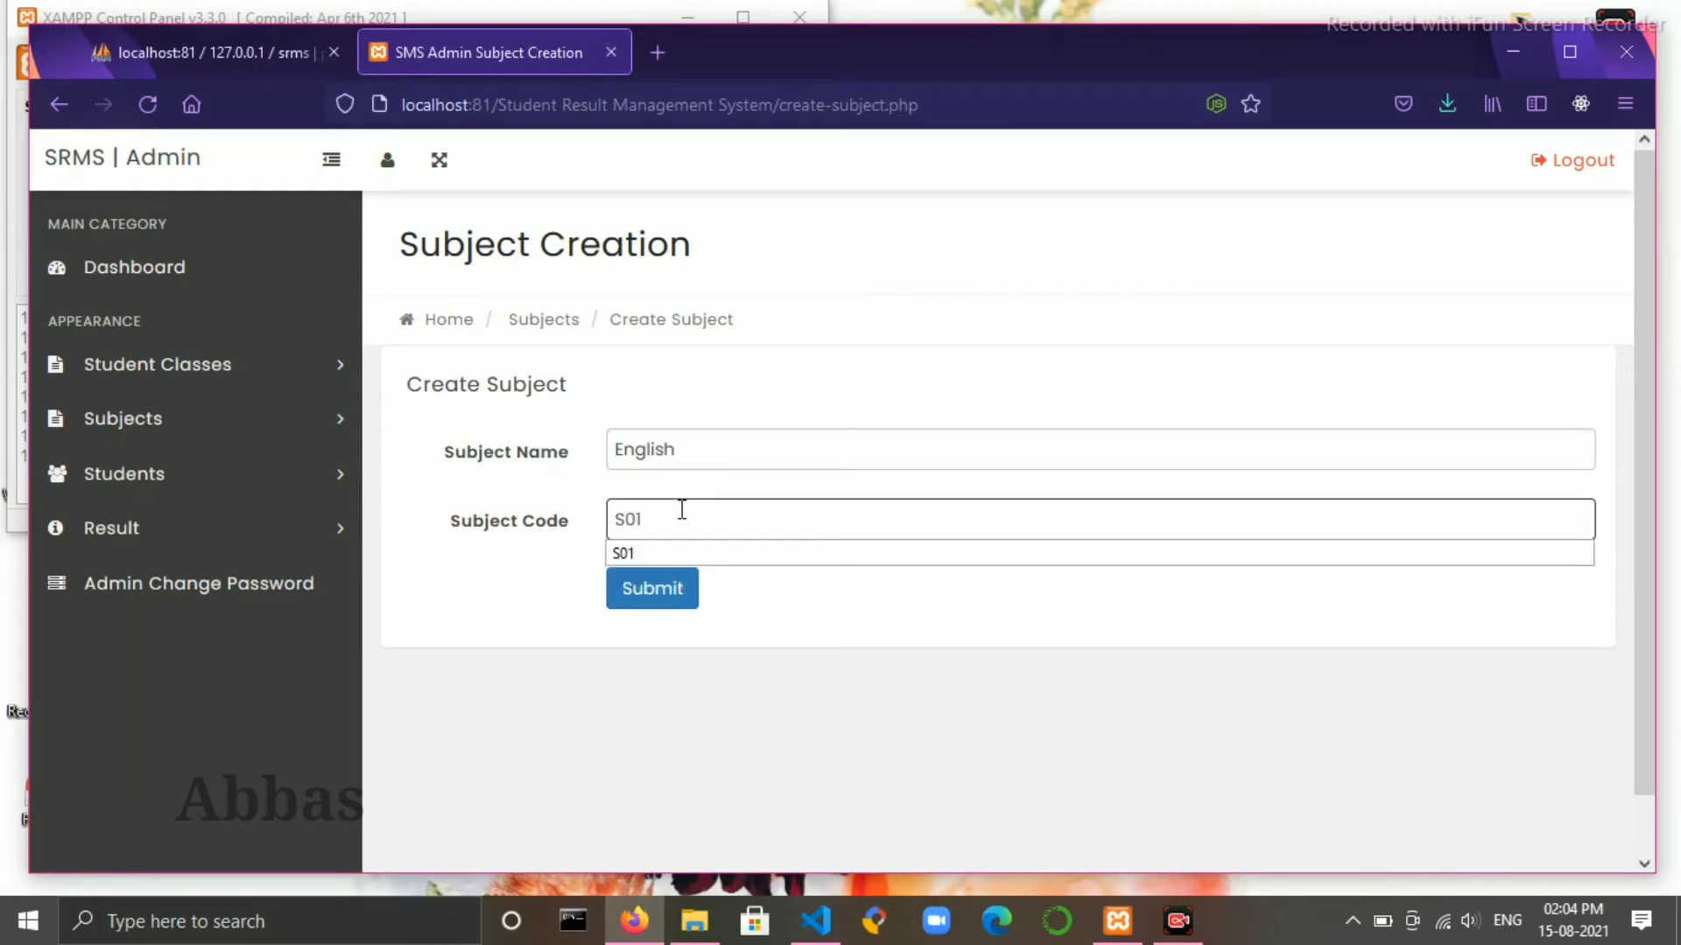
{"action": "left_click", "coordinate": [671, 591]}
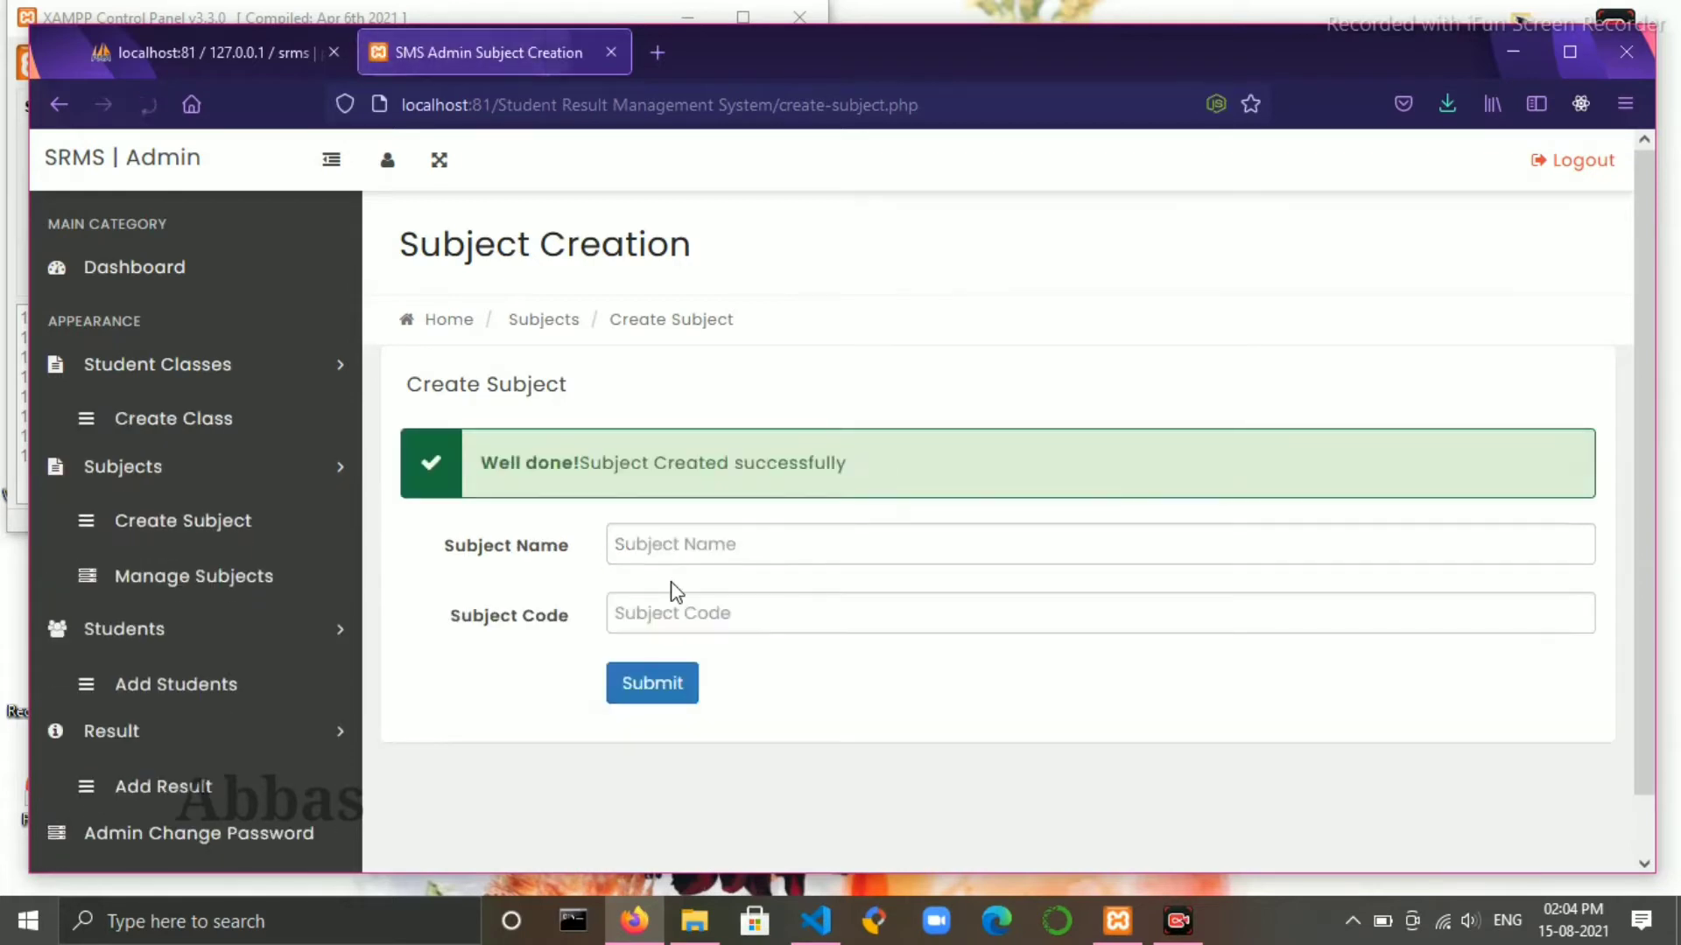
- Create the subject Maths with code S02
{"action": "left_click", "coordinate": [687, 540]}
{"action": "type", "text": "m"}
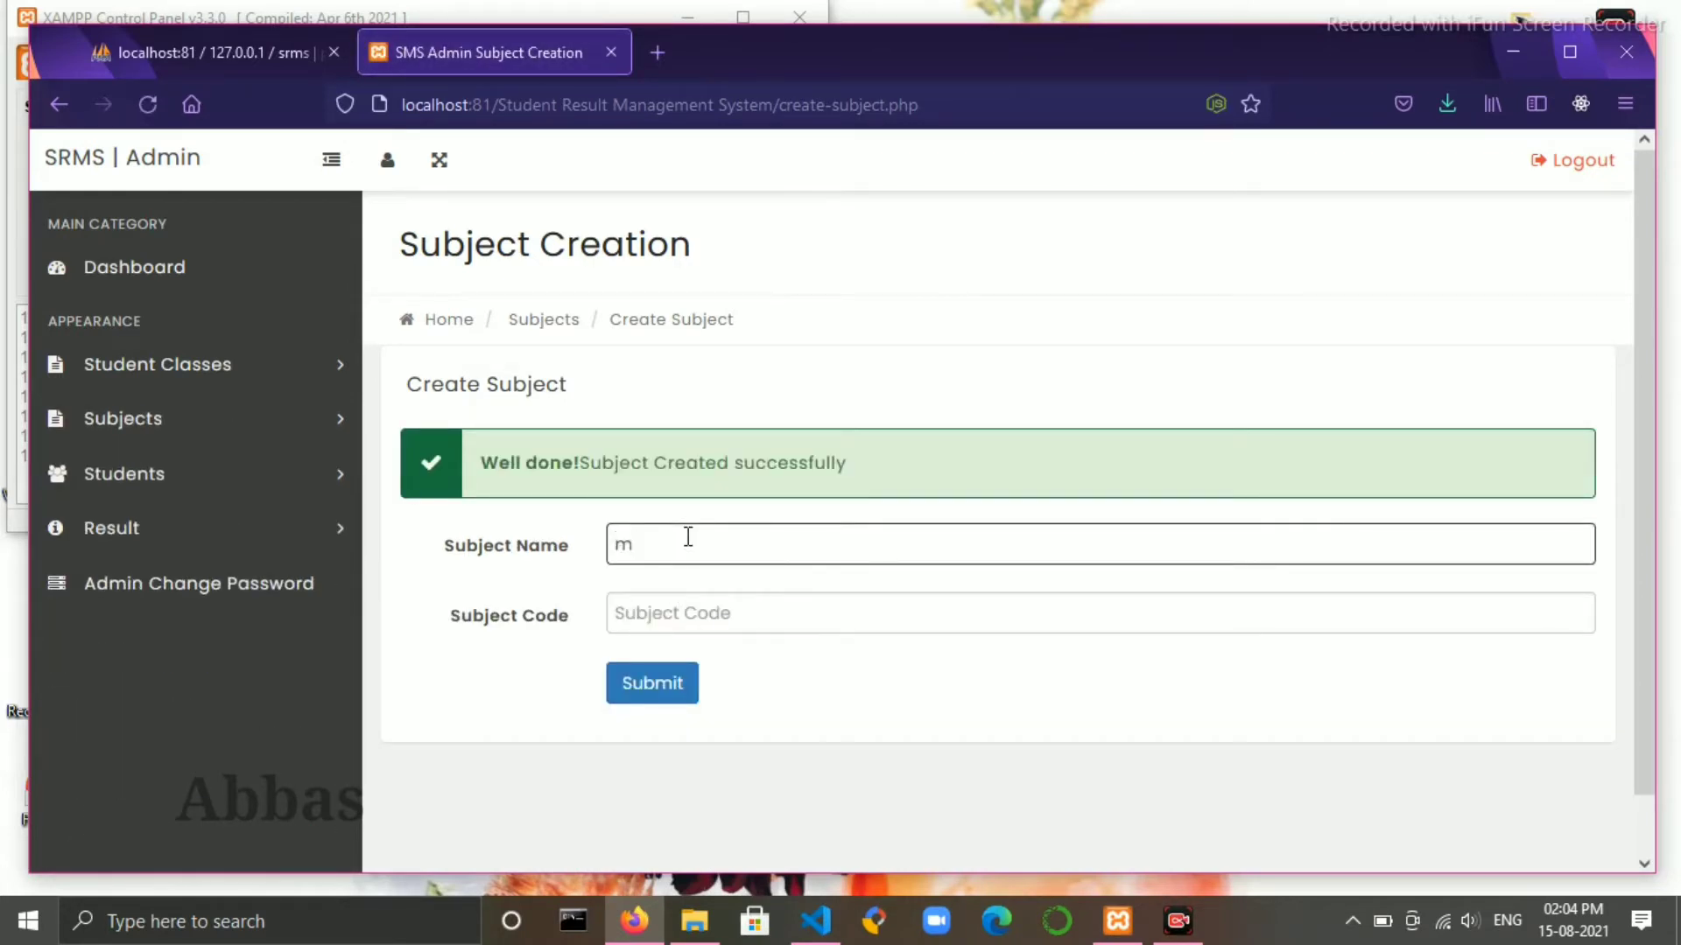
{"action": "key", "text": "BackSpace"}
{"action": "type", "text": "Maths"}
{"action": "left_click", "coordinate": [711, 599]}
{"action": "type", "text": "s"}
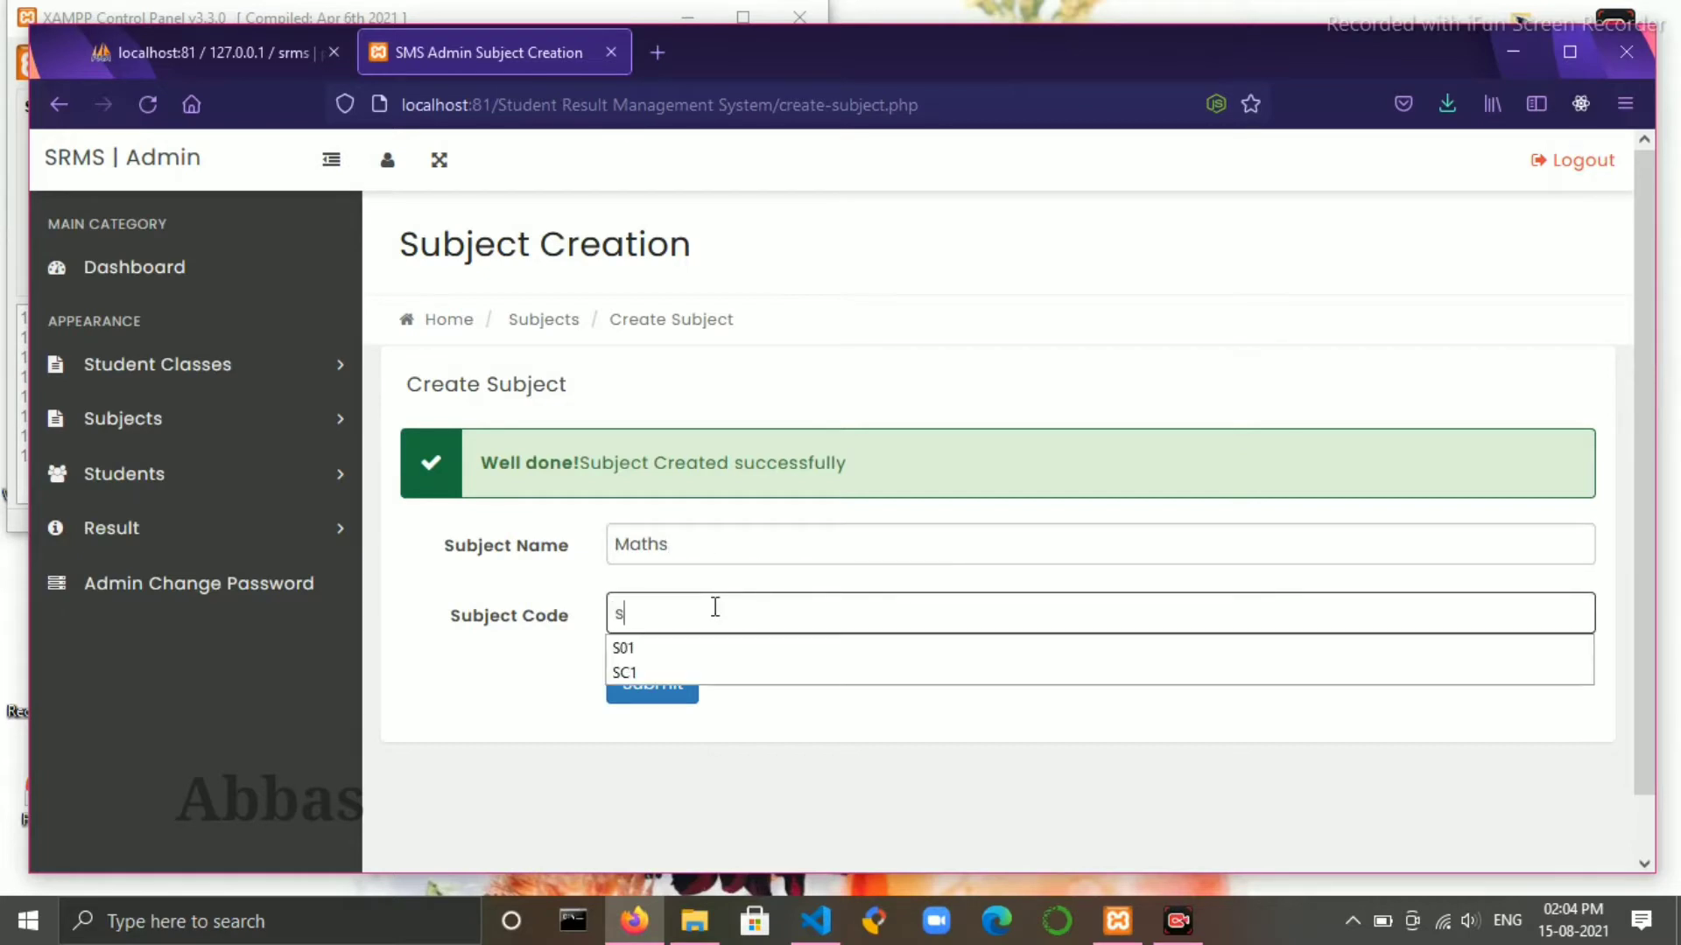
{"action": "key", "text": "BackSpace"}
{"action": "type", "text": "S02"}
{"action": "left_click", "coordinate": [660, 688]}
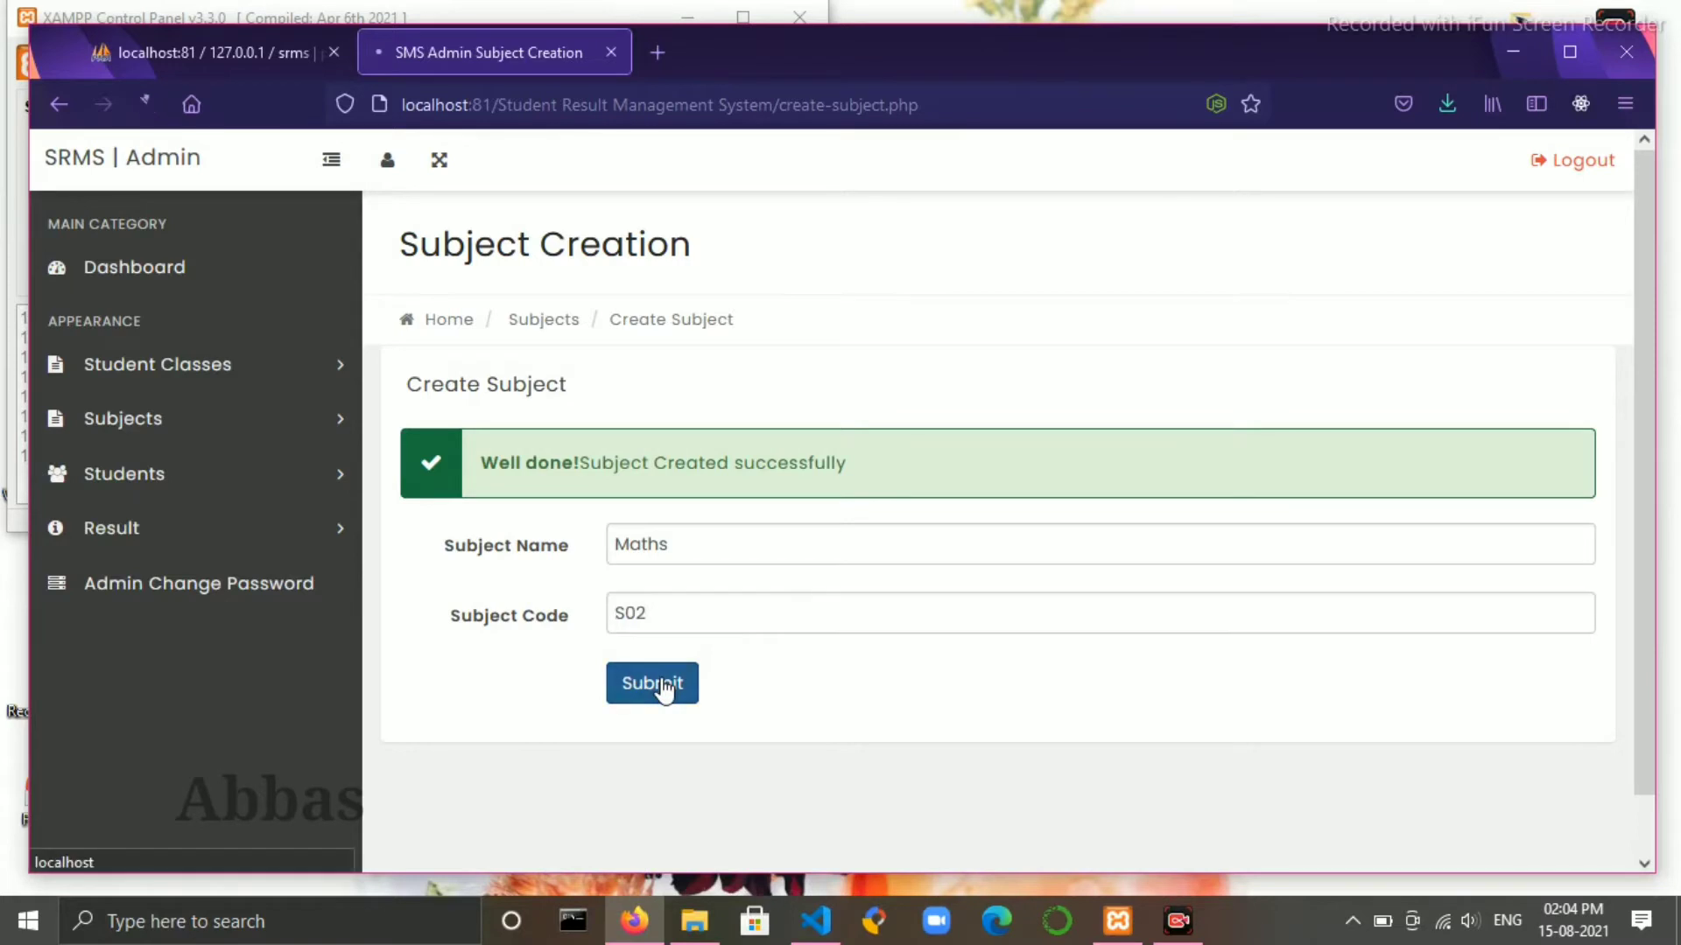
- Create the subject Science with code S03
{"action": "left_click", "coordinate": [814, 541]}
{"action": "type", "text": "S"}
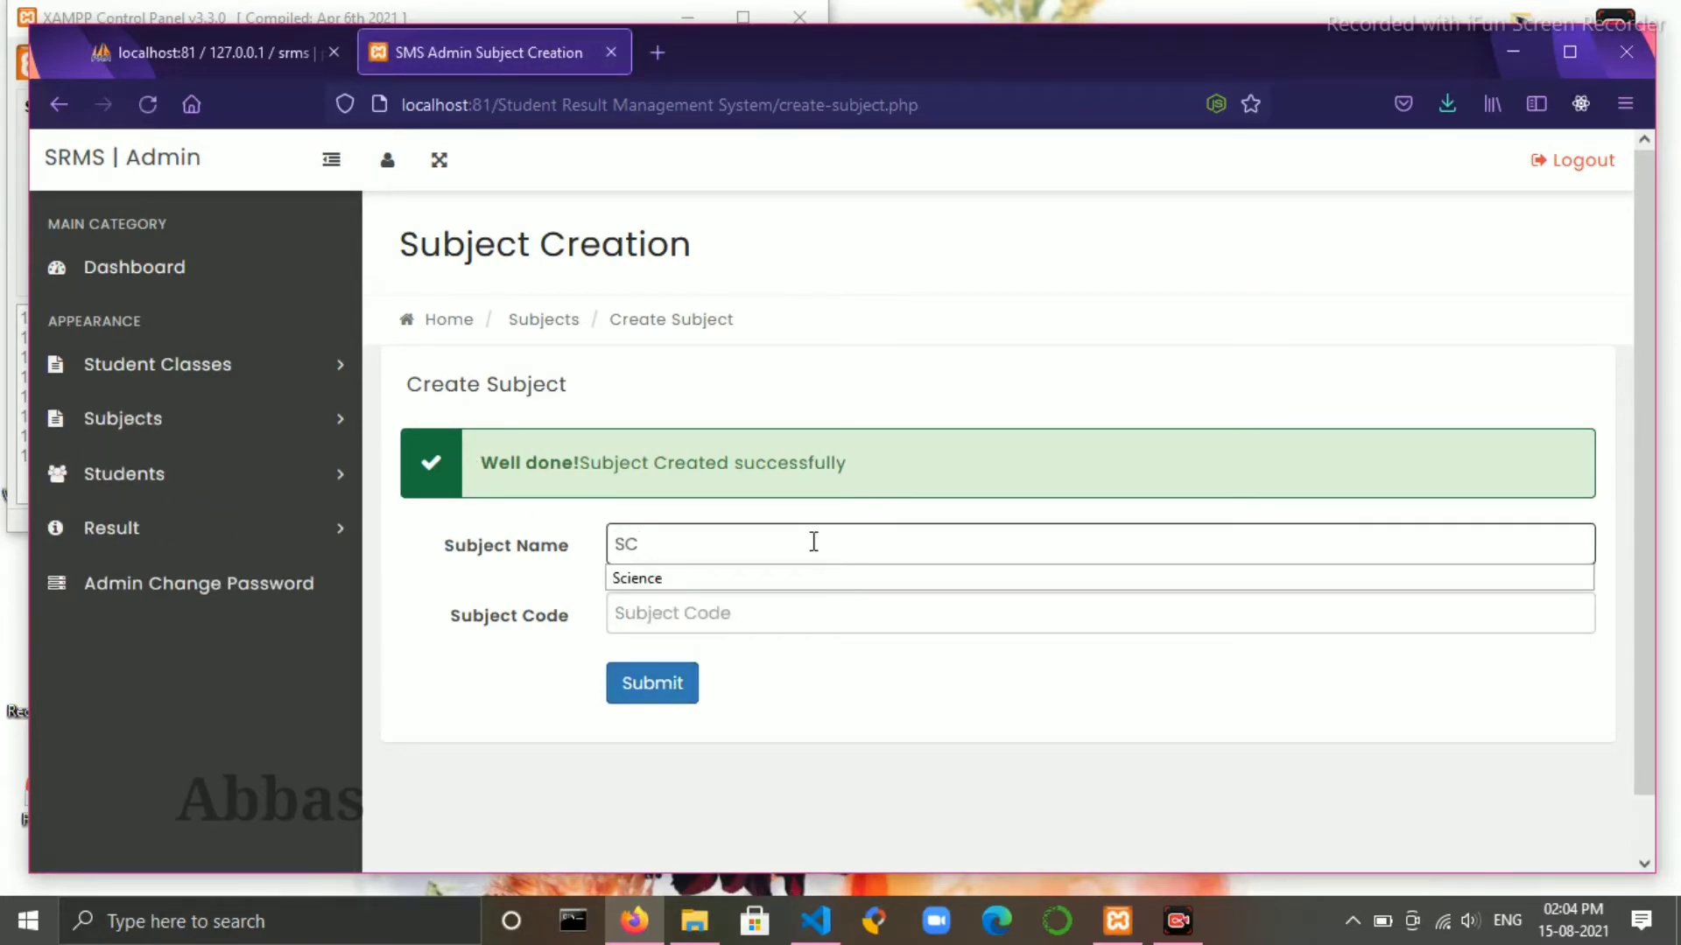
{"action": "type", "text": "C"}
{"action": "key", "text": "Down"}
{"action": "key", "text": "Return"}
{"action": "left_click", "coordinate": [755, 602]}
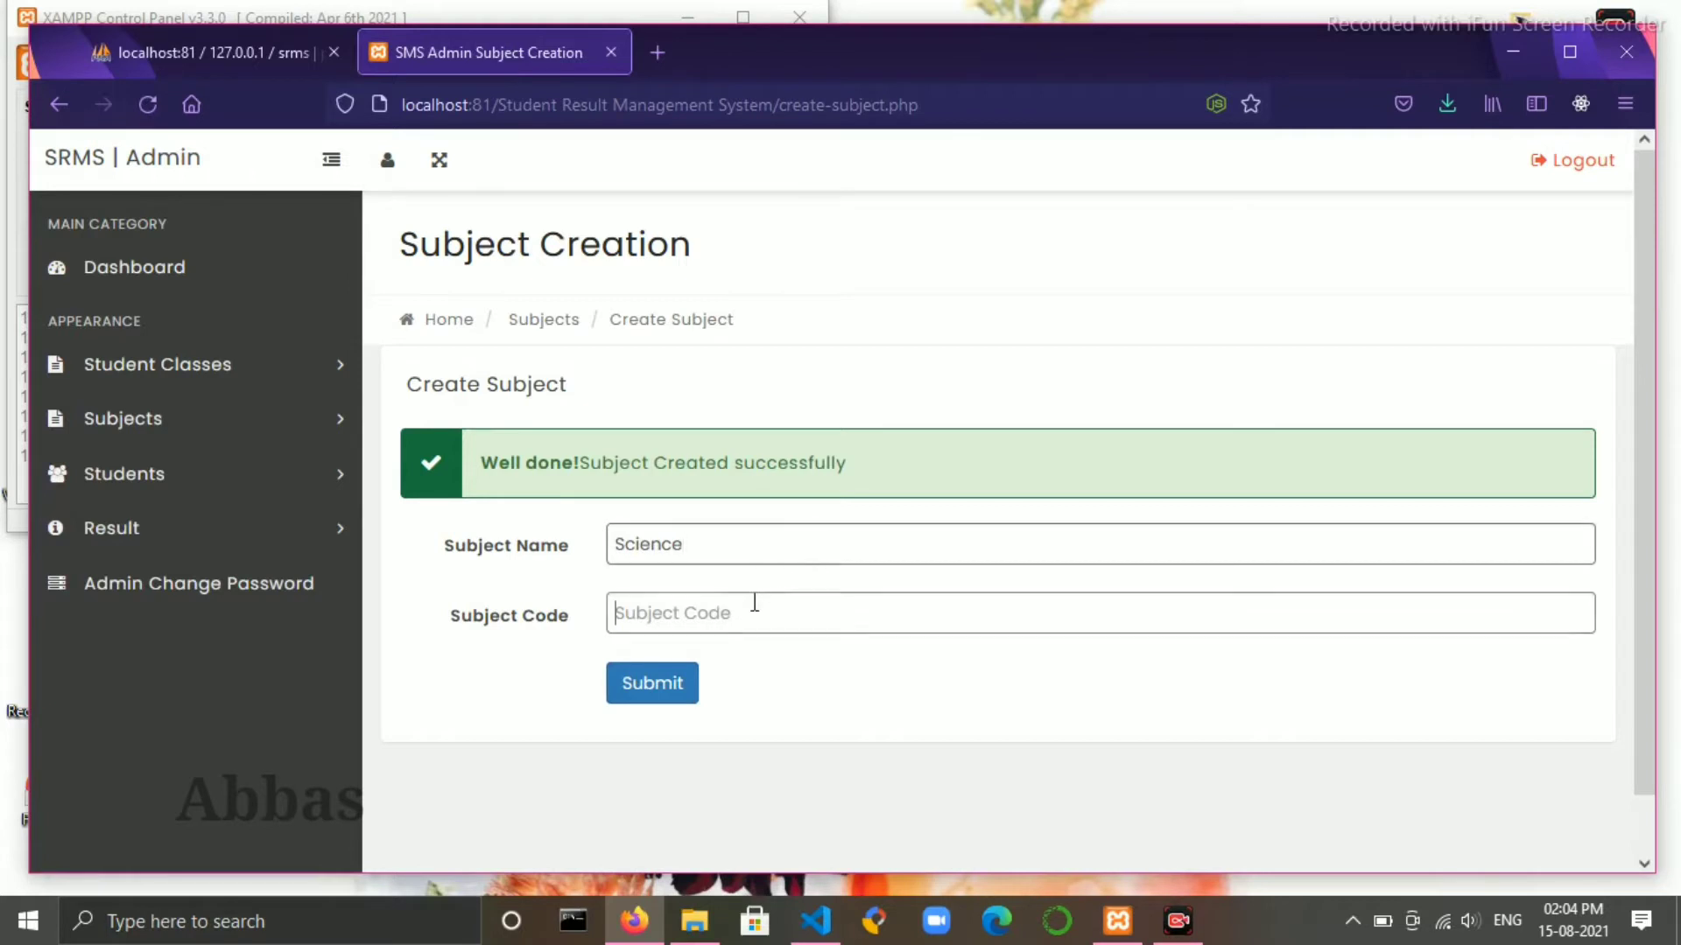
{"action": "type", "text": "S"}
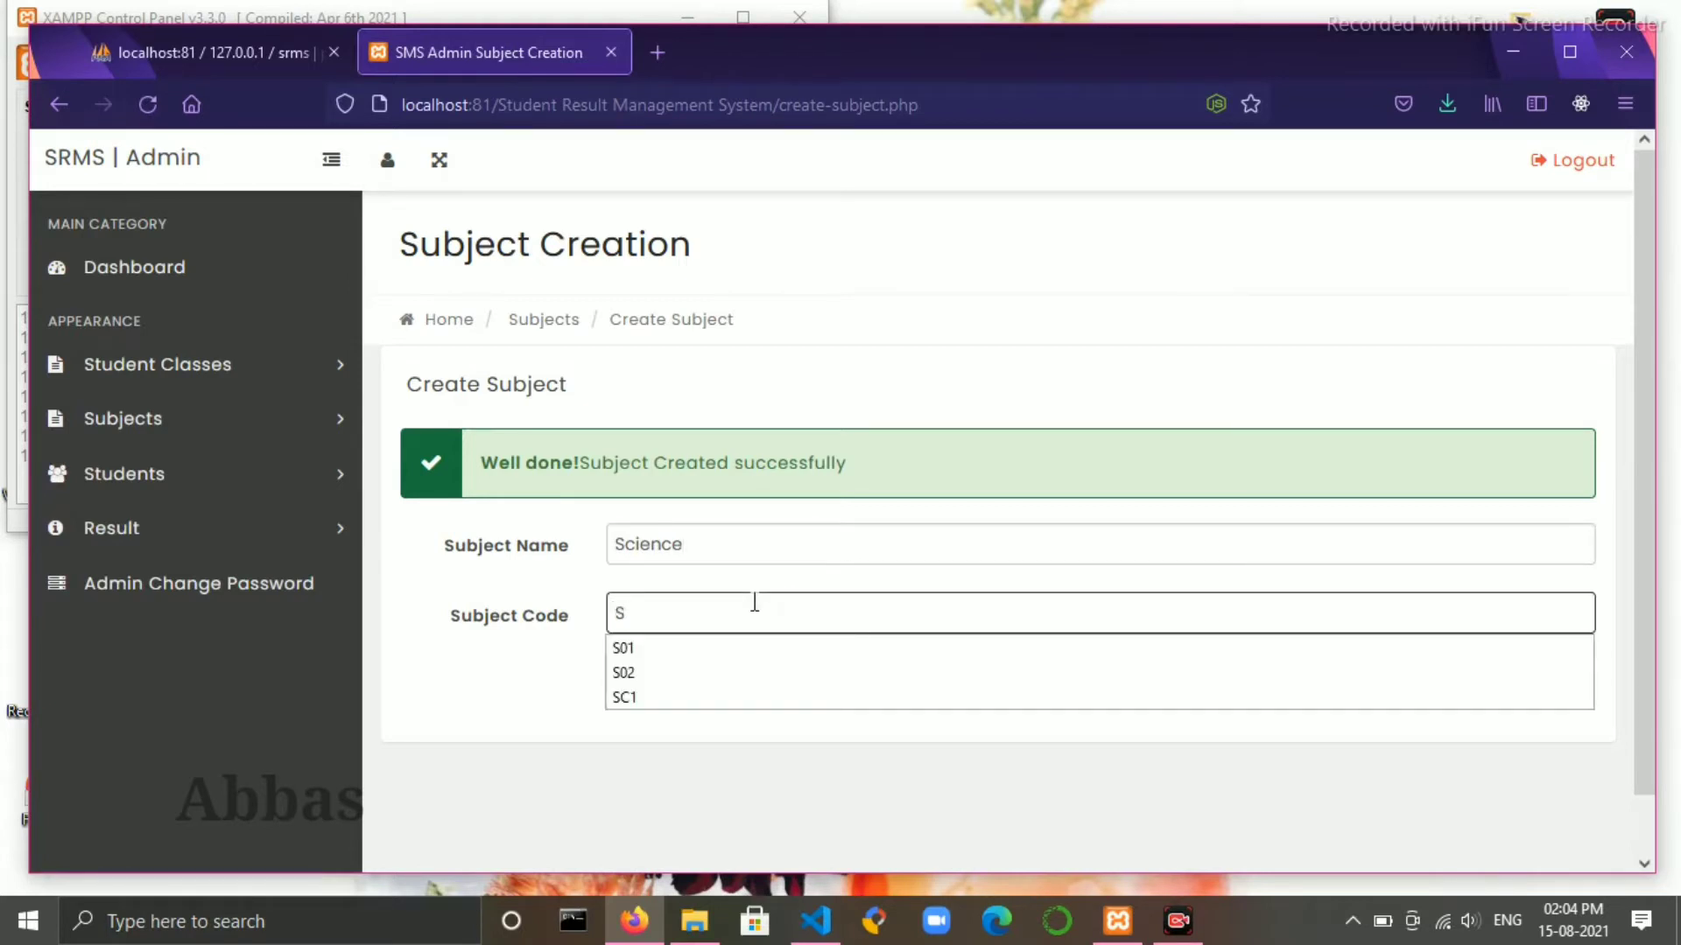
{"action": "type", "text": "03"}
{"action": "left_click", "coordinate": [637, 675]}
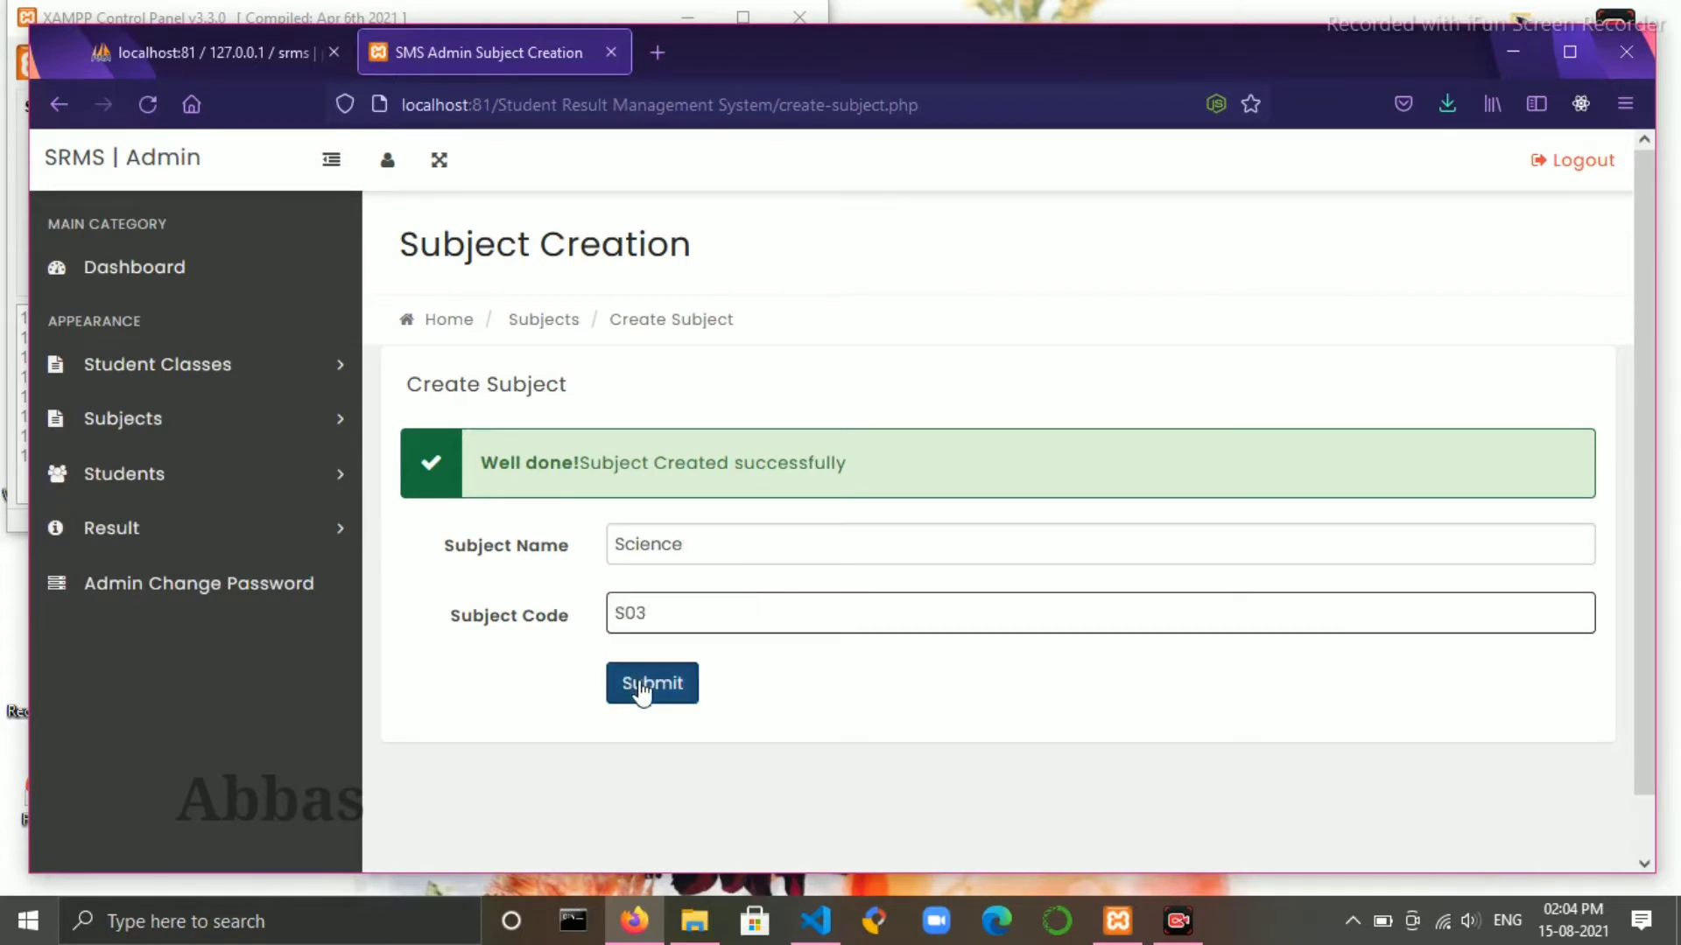
{"action": "left_click", "coordinate": [641, 546]}
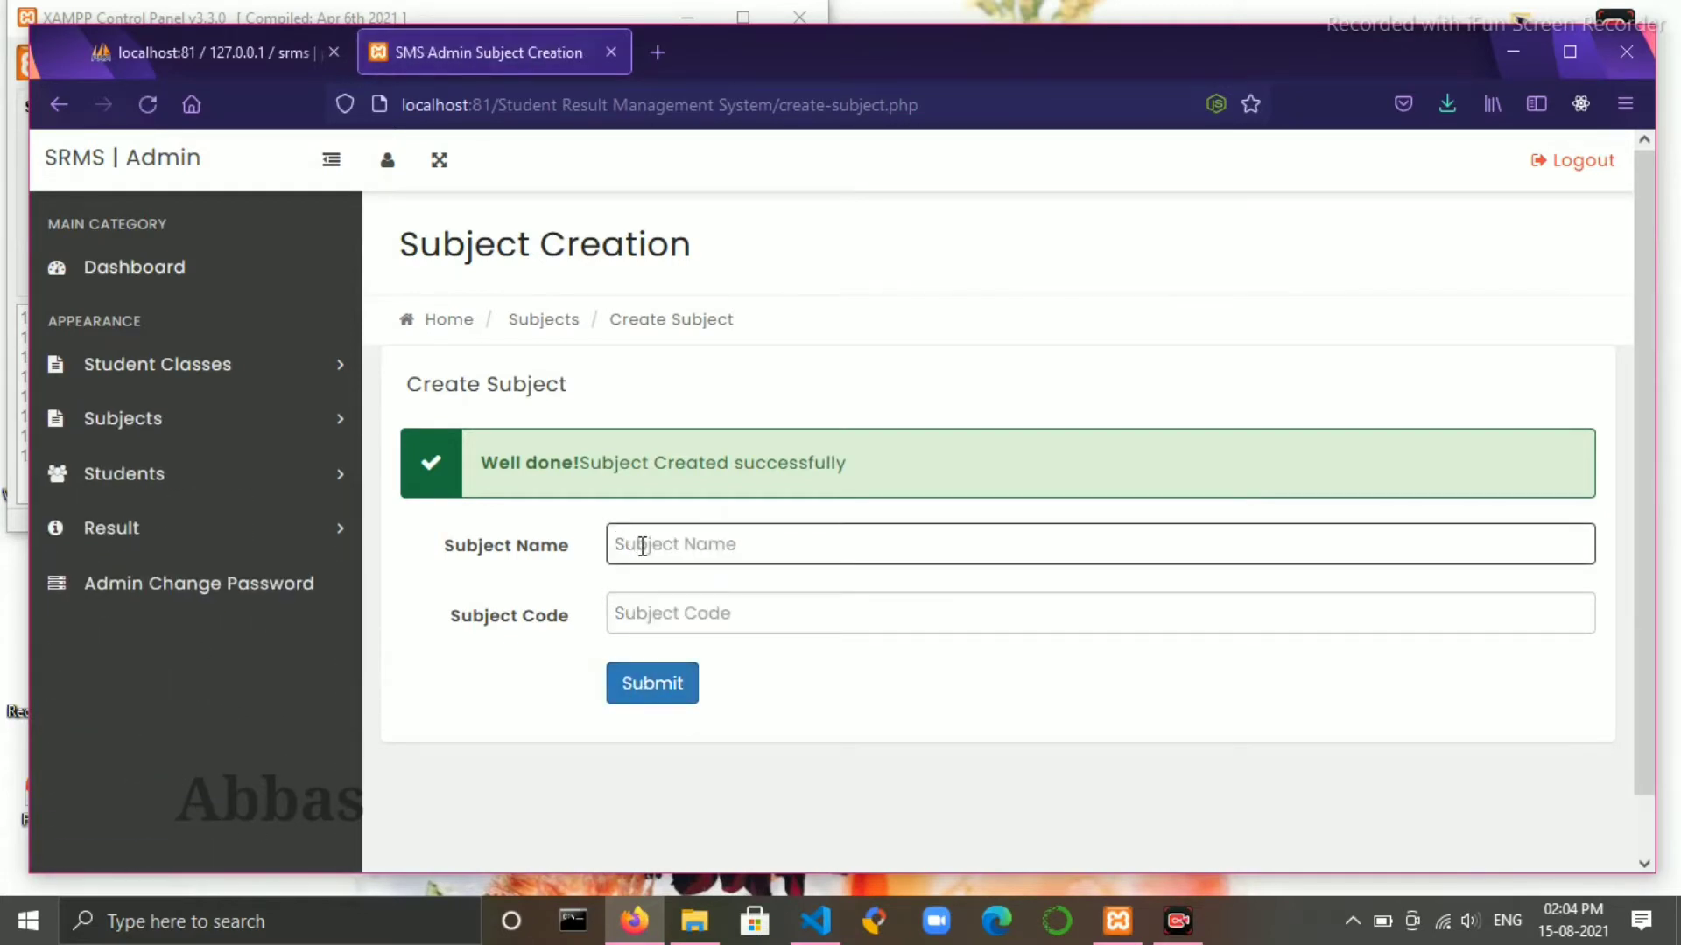
- Create the subject History with code S04
{"action": "type", "text": "History"}
{"action": "left_click", "coordinate": [814, 618]}
{"action": "type", "text": "S"}
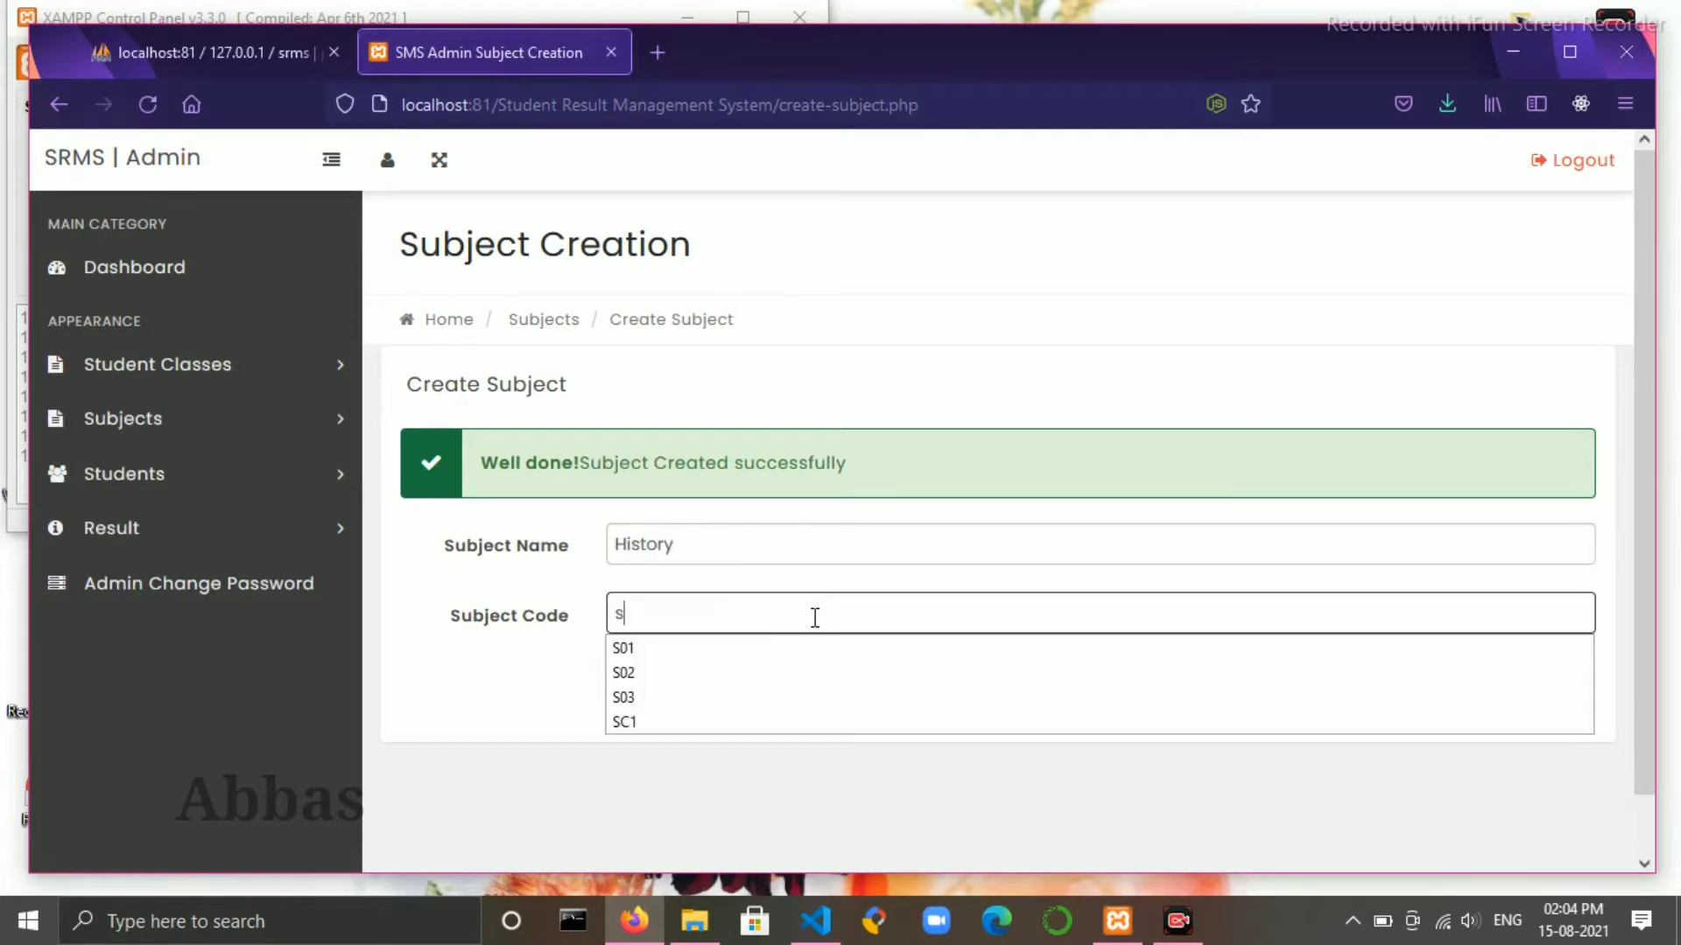
{"action": "key", "text": "BackSpace"}
{"action": "type", "text": "S04"}
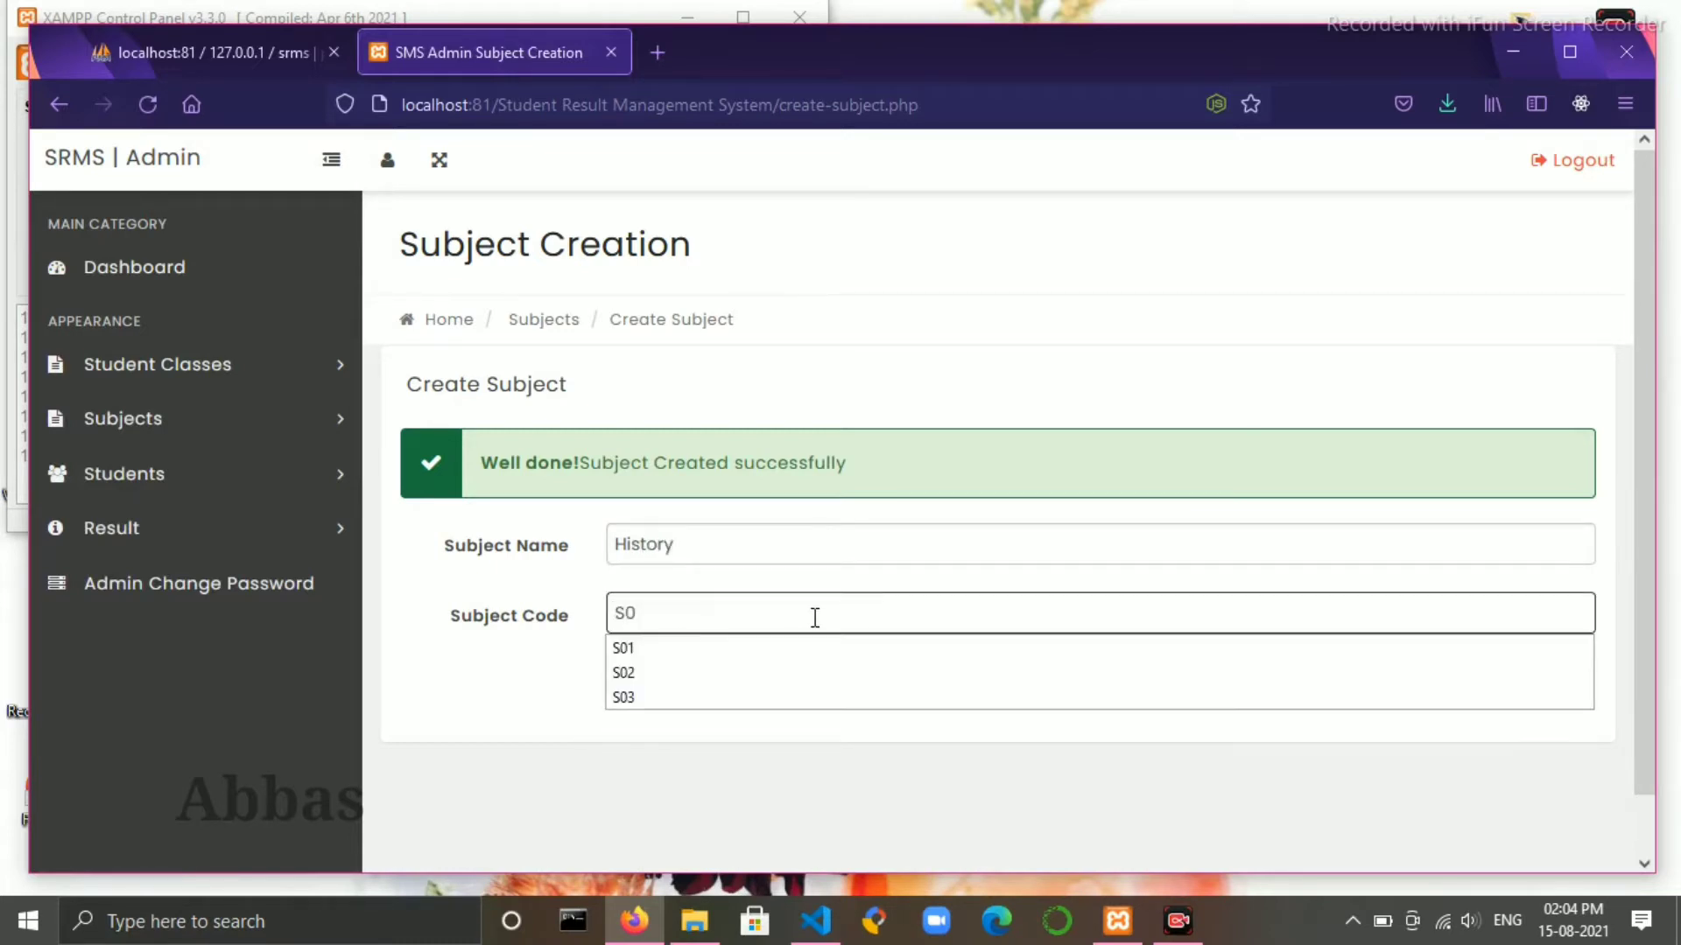
{"action": "left_click", "coordinate": [656, 682]}
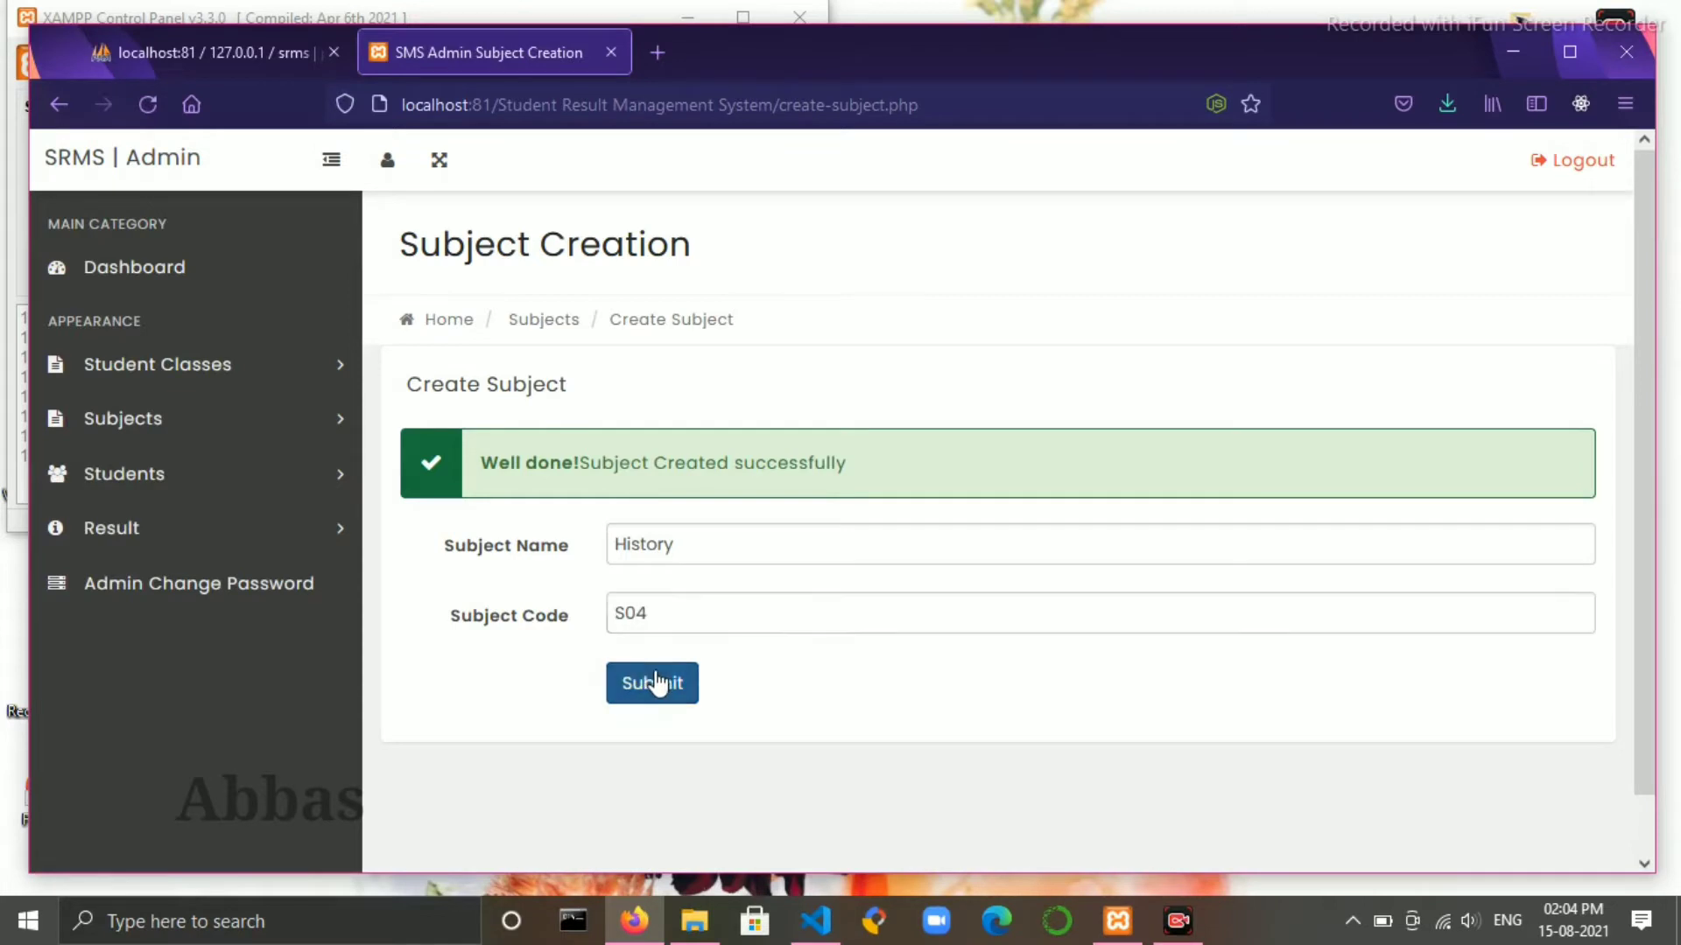
- Create the subject Geography with code S05
{"action": "left_click", "coordinate": [734, 540]}
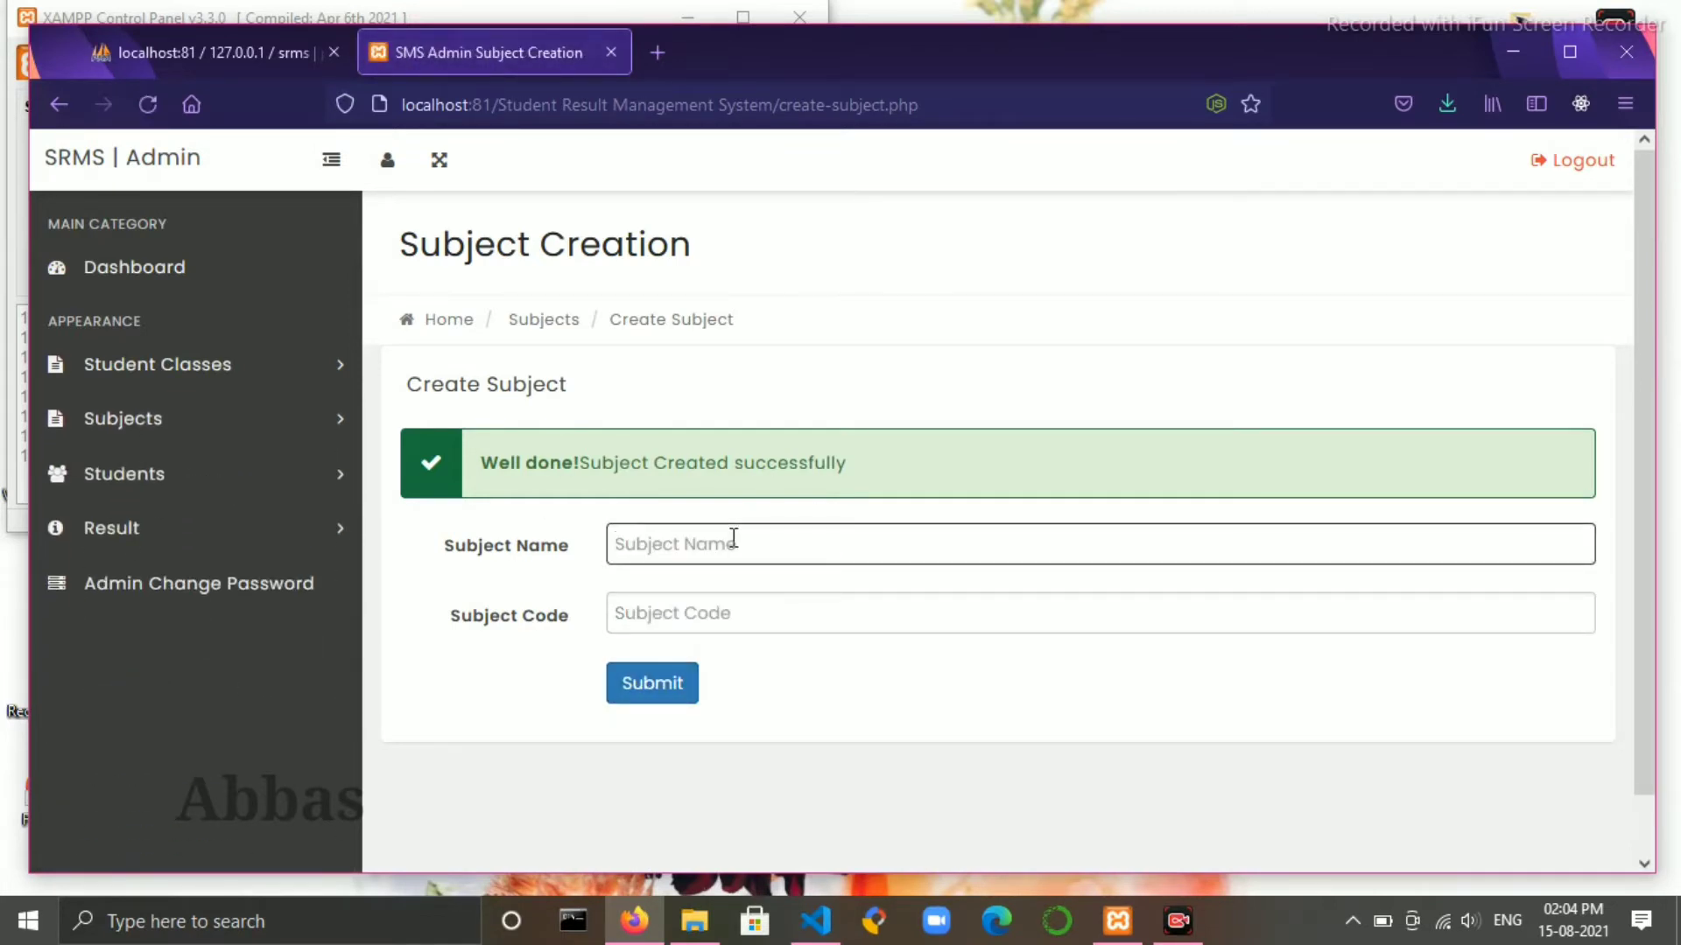
{"action": "type", "text": "Geography"}
{"action": "left_click", "coordinate": [719, 628]}
{"action": "type", "text": "s"}
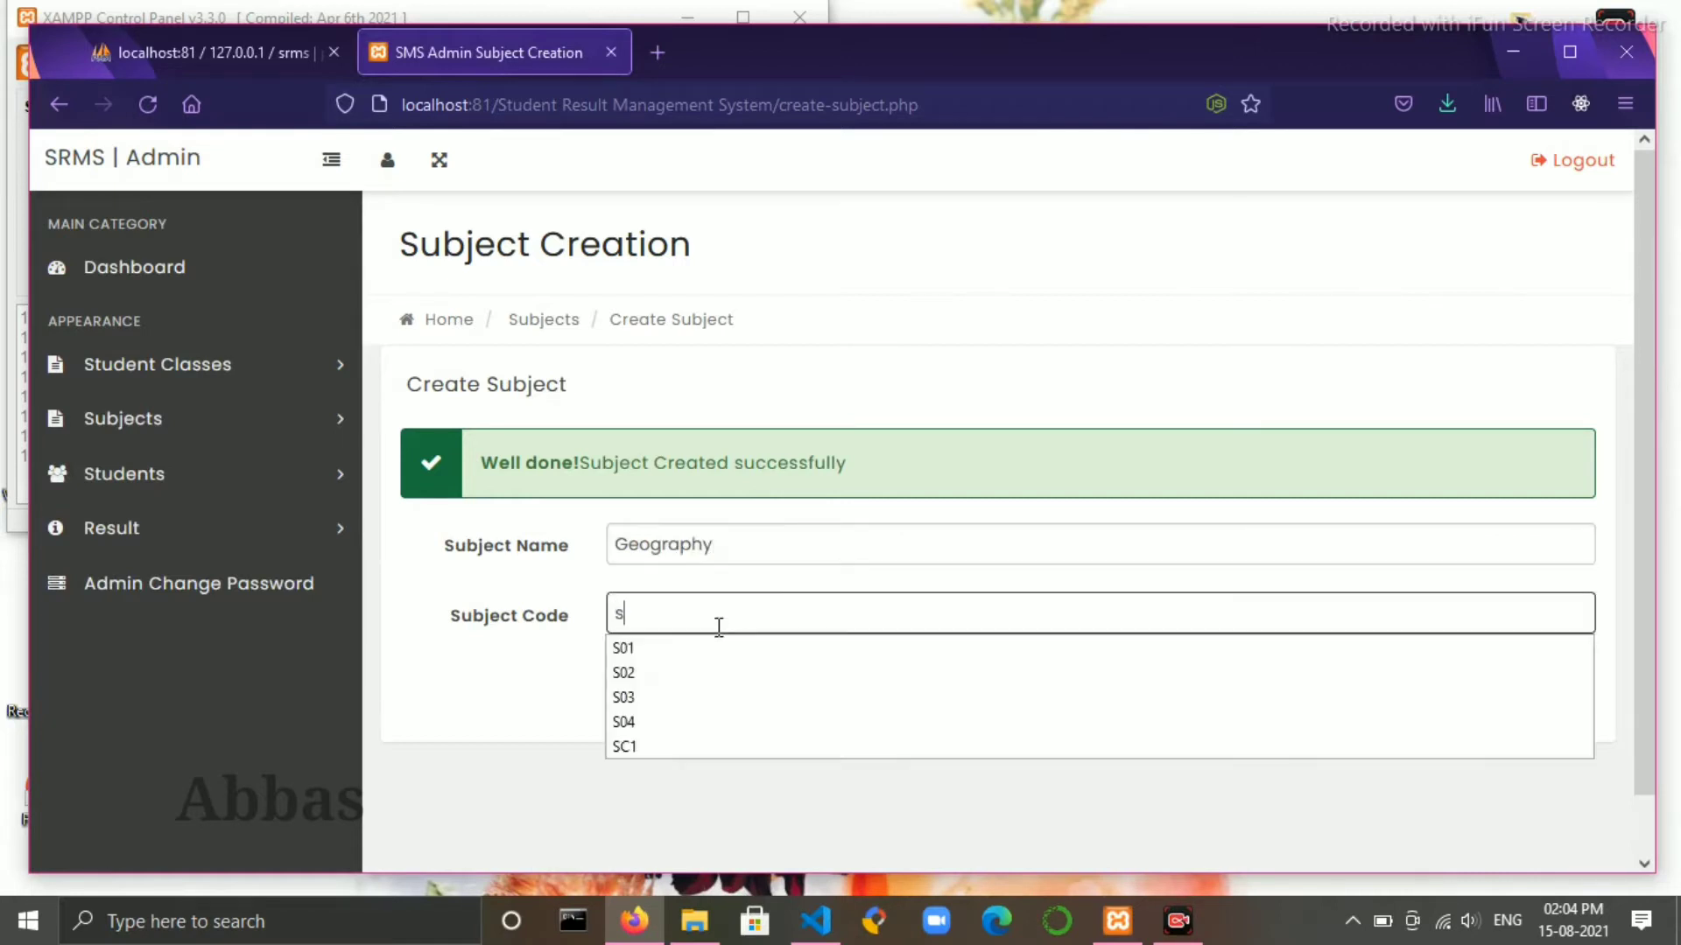
{"action": "key", "text": "BackSpace"}
{"action": "type", "text": "S05"}
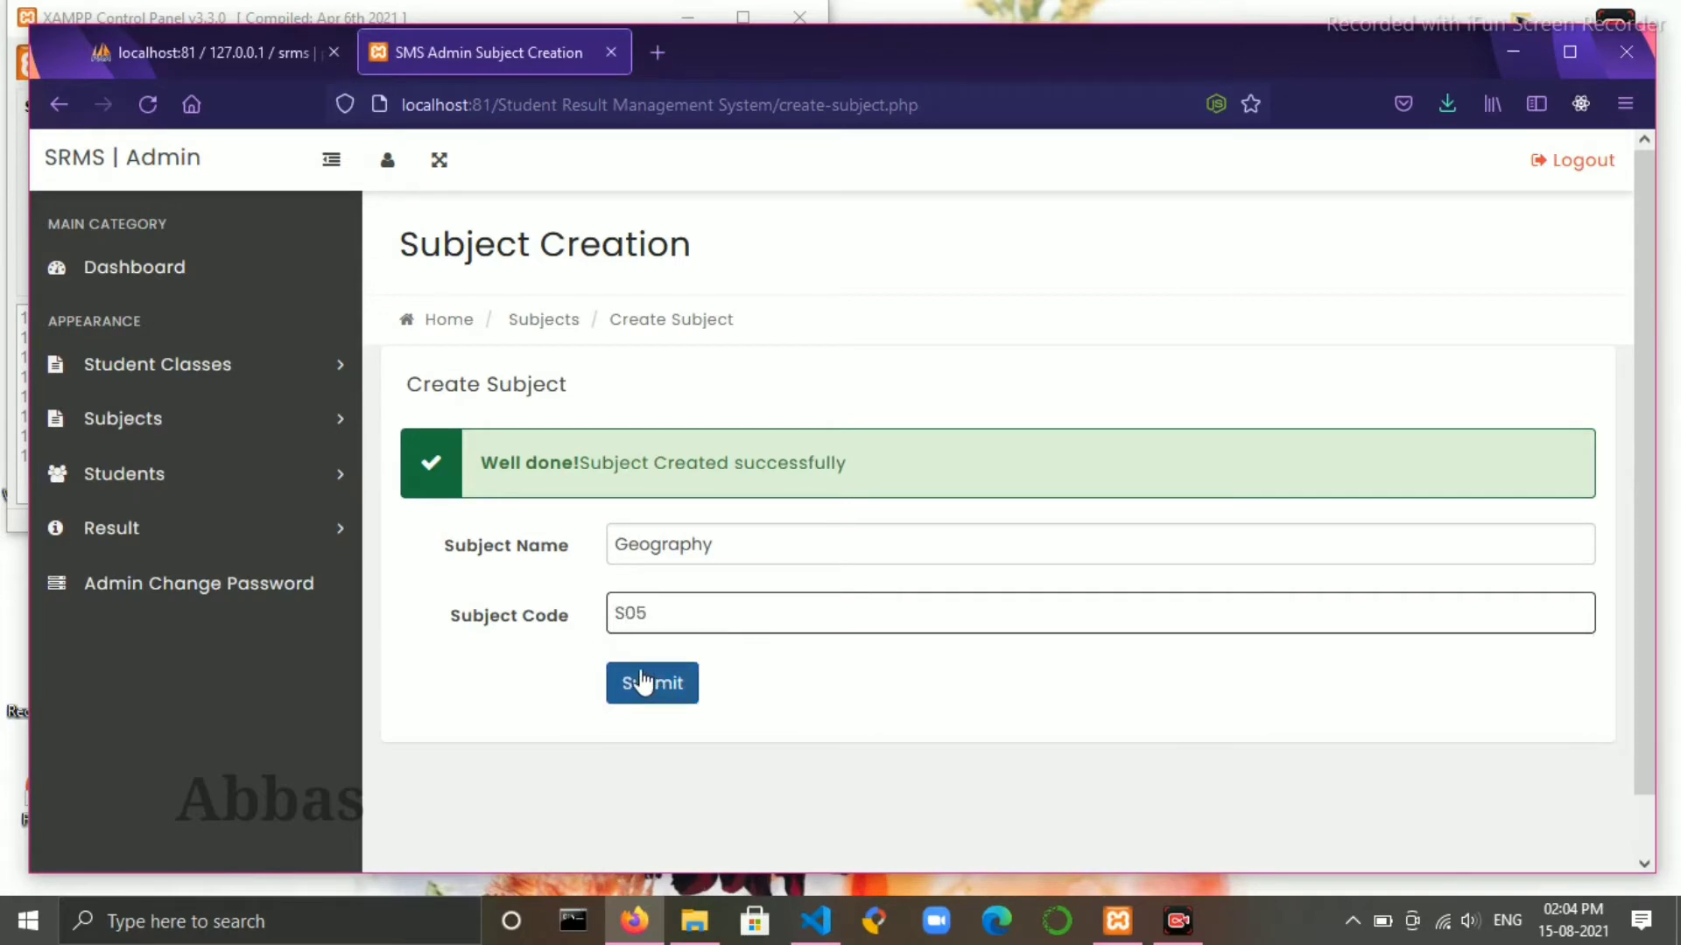
{"action": "left_click", "coordinate": [642, 683]}
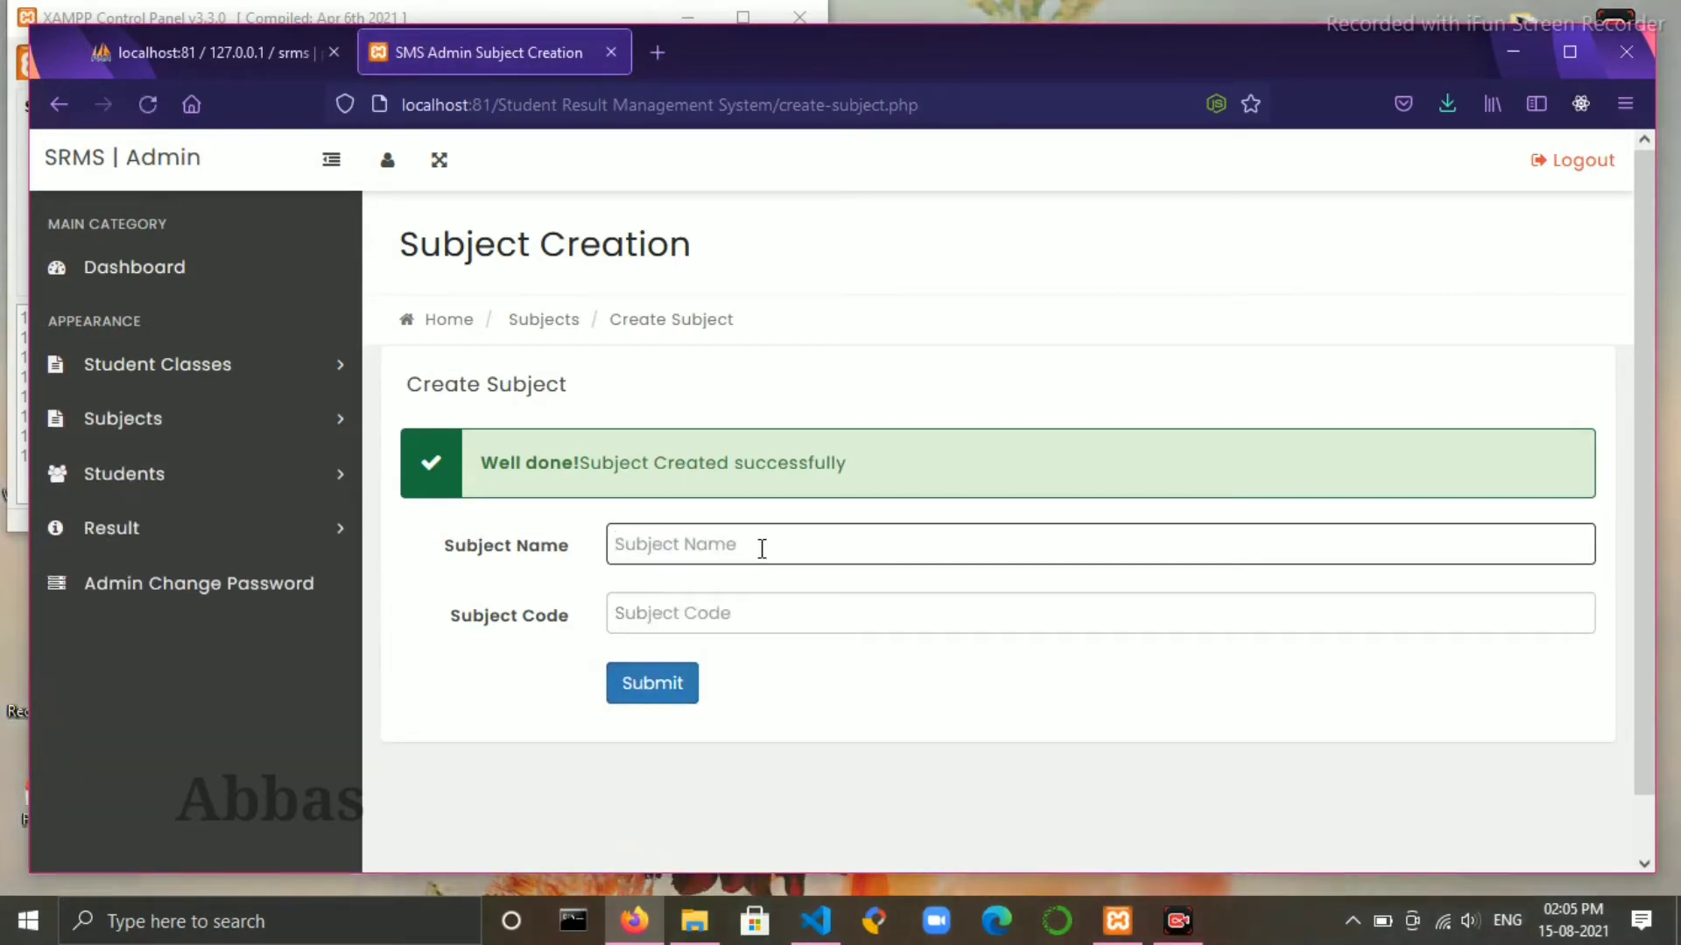
- Create the subject Hindi with code S06
{"action": "type", "text": "h"}
{"action": "key", "text": "BackSpace"}
{"action": "type", "text": "h"}
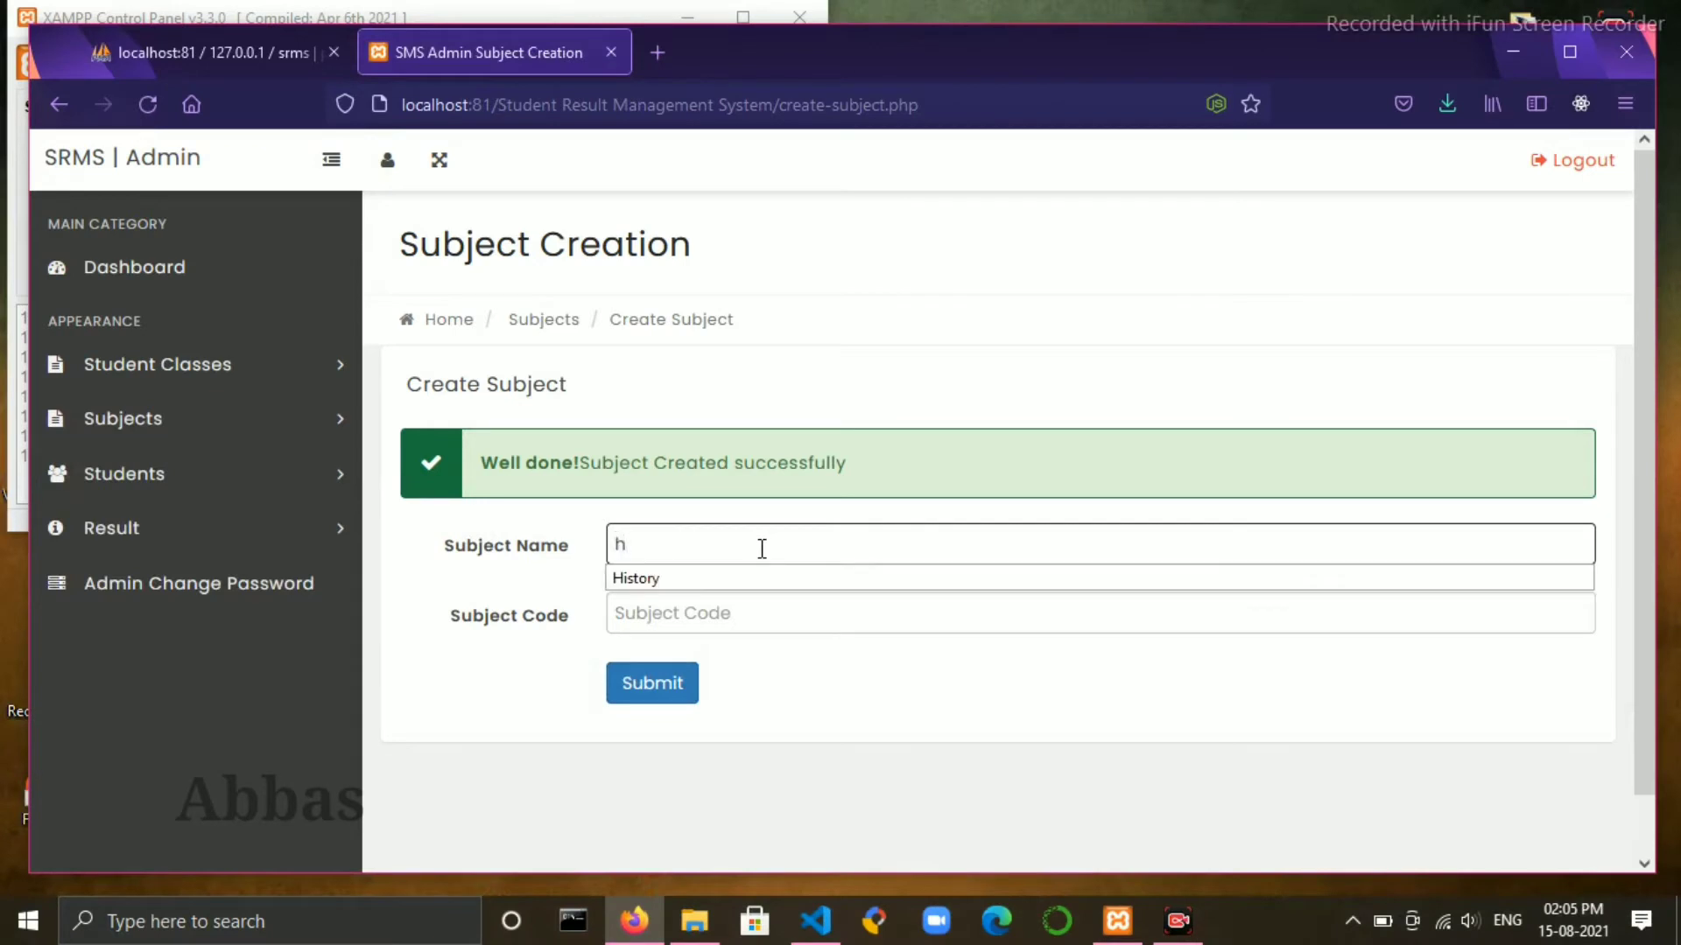
{"action": "key", "text": "BackSpace"}
{"action": "type", "text": "Hindi"}
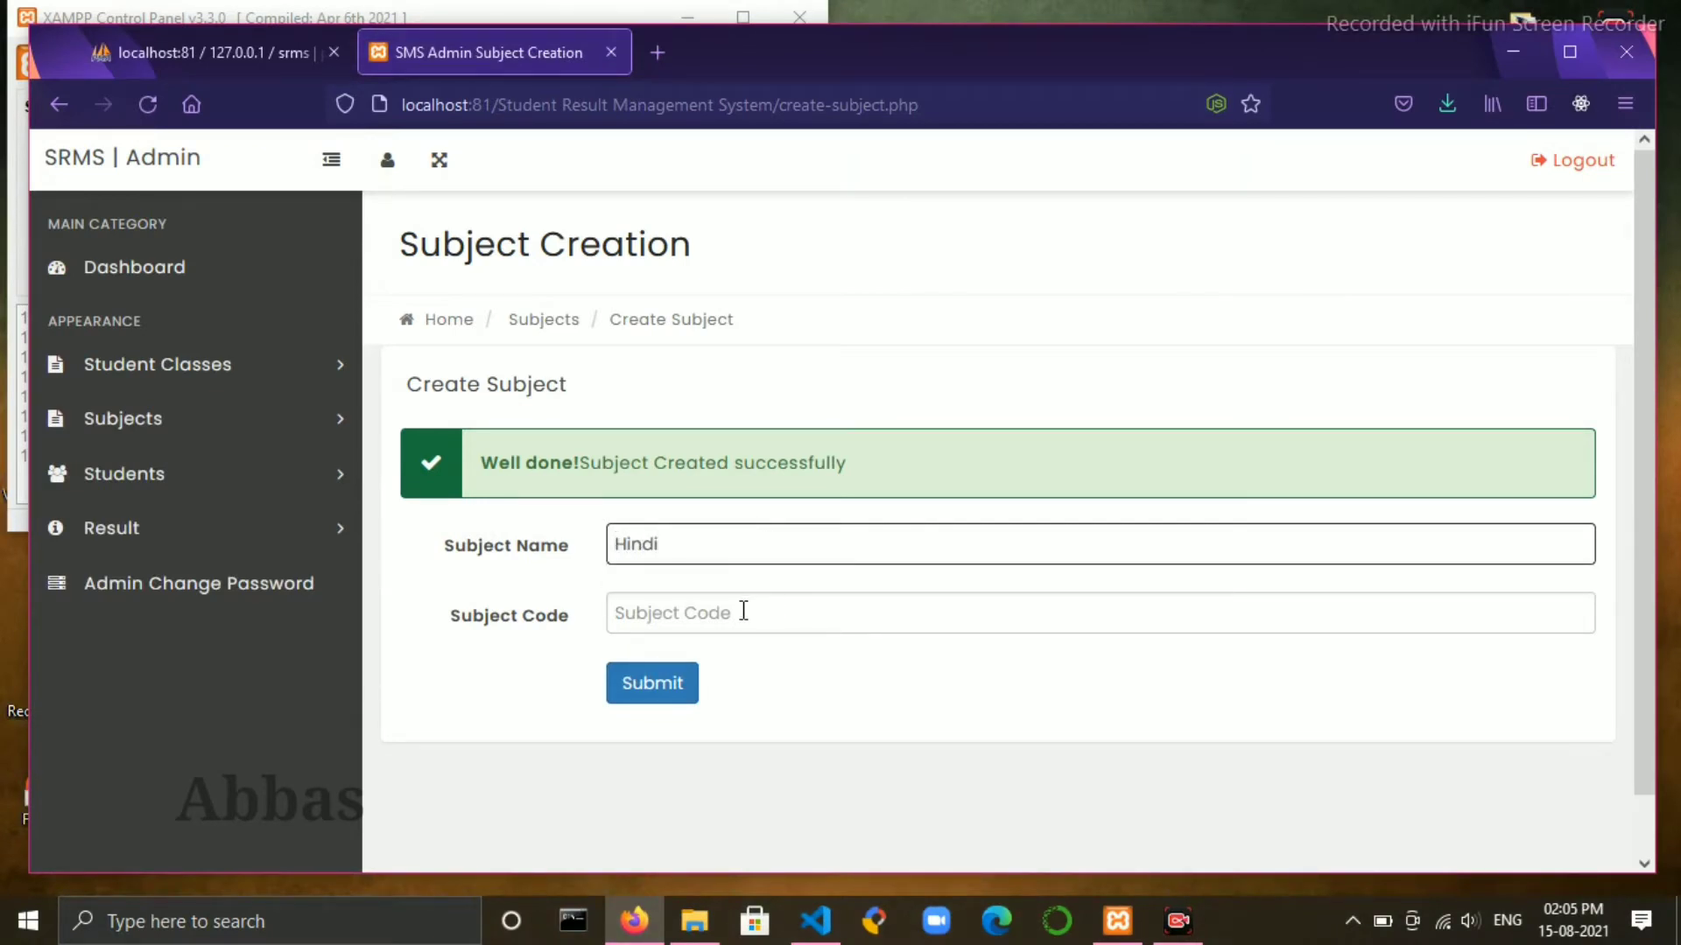
{"action": "left_click", "coordinate": [743, 611]}
{"action": "type", "text": "s"}
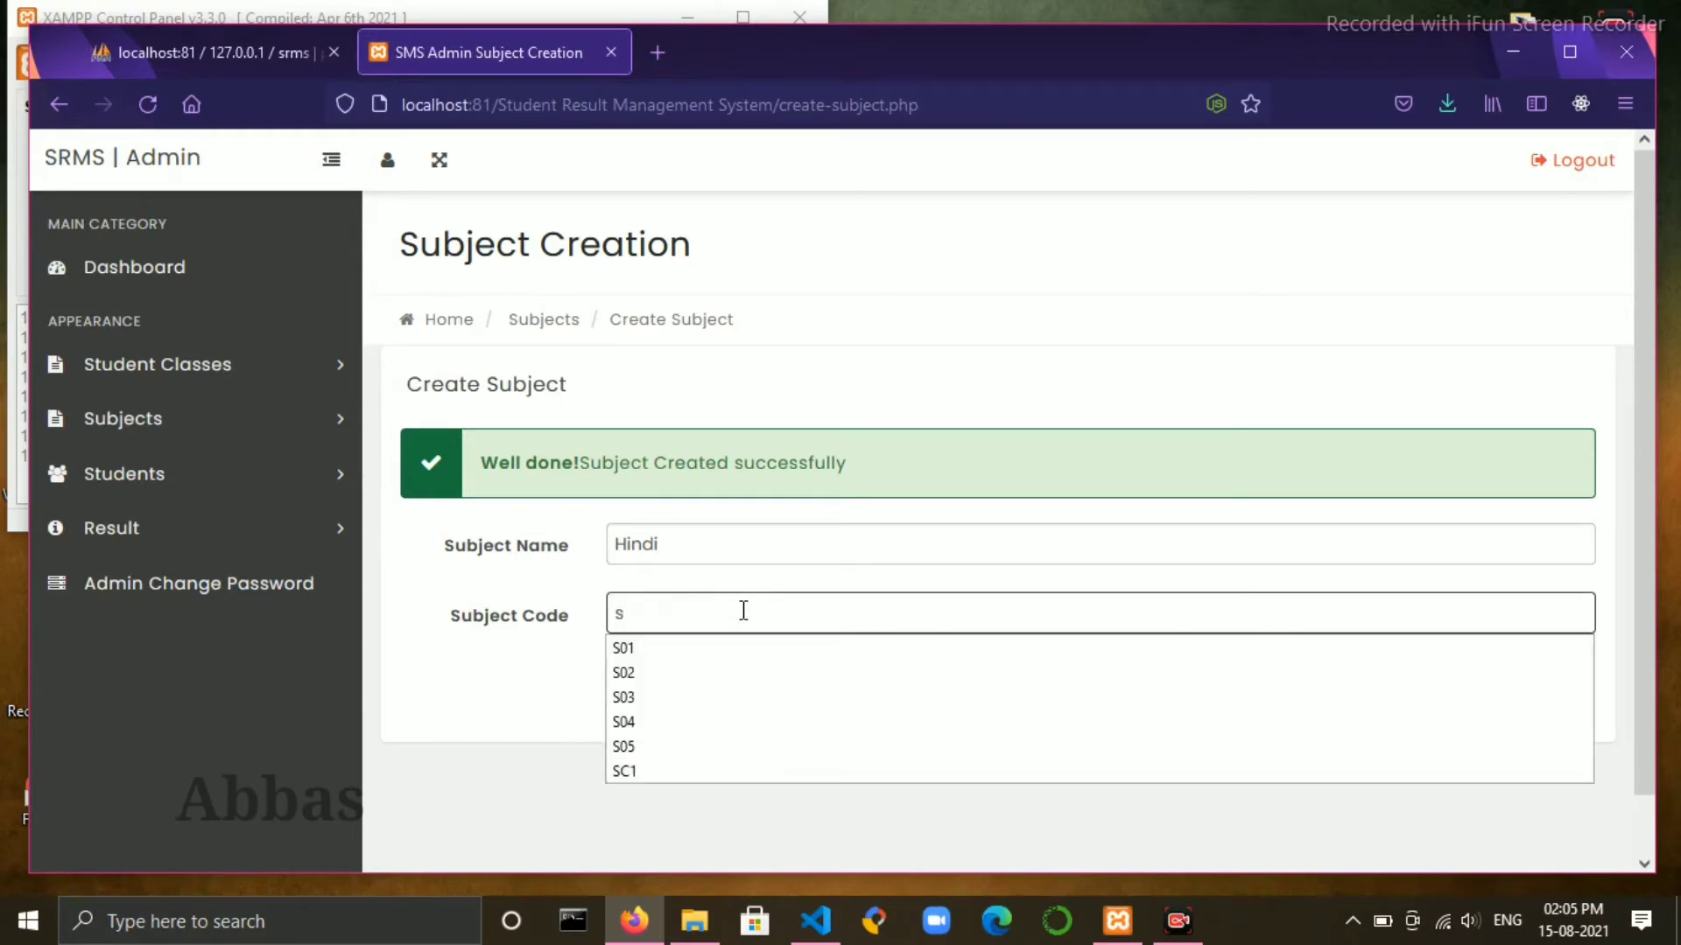
{"action": "key", "text": "BackSpace"}
{"action": "type", "text": "S0"}
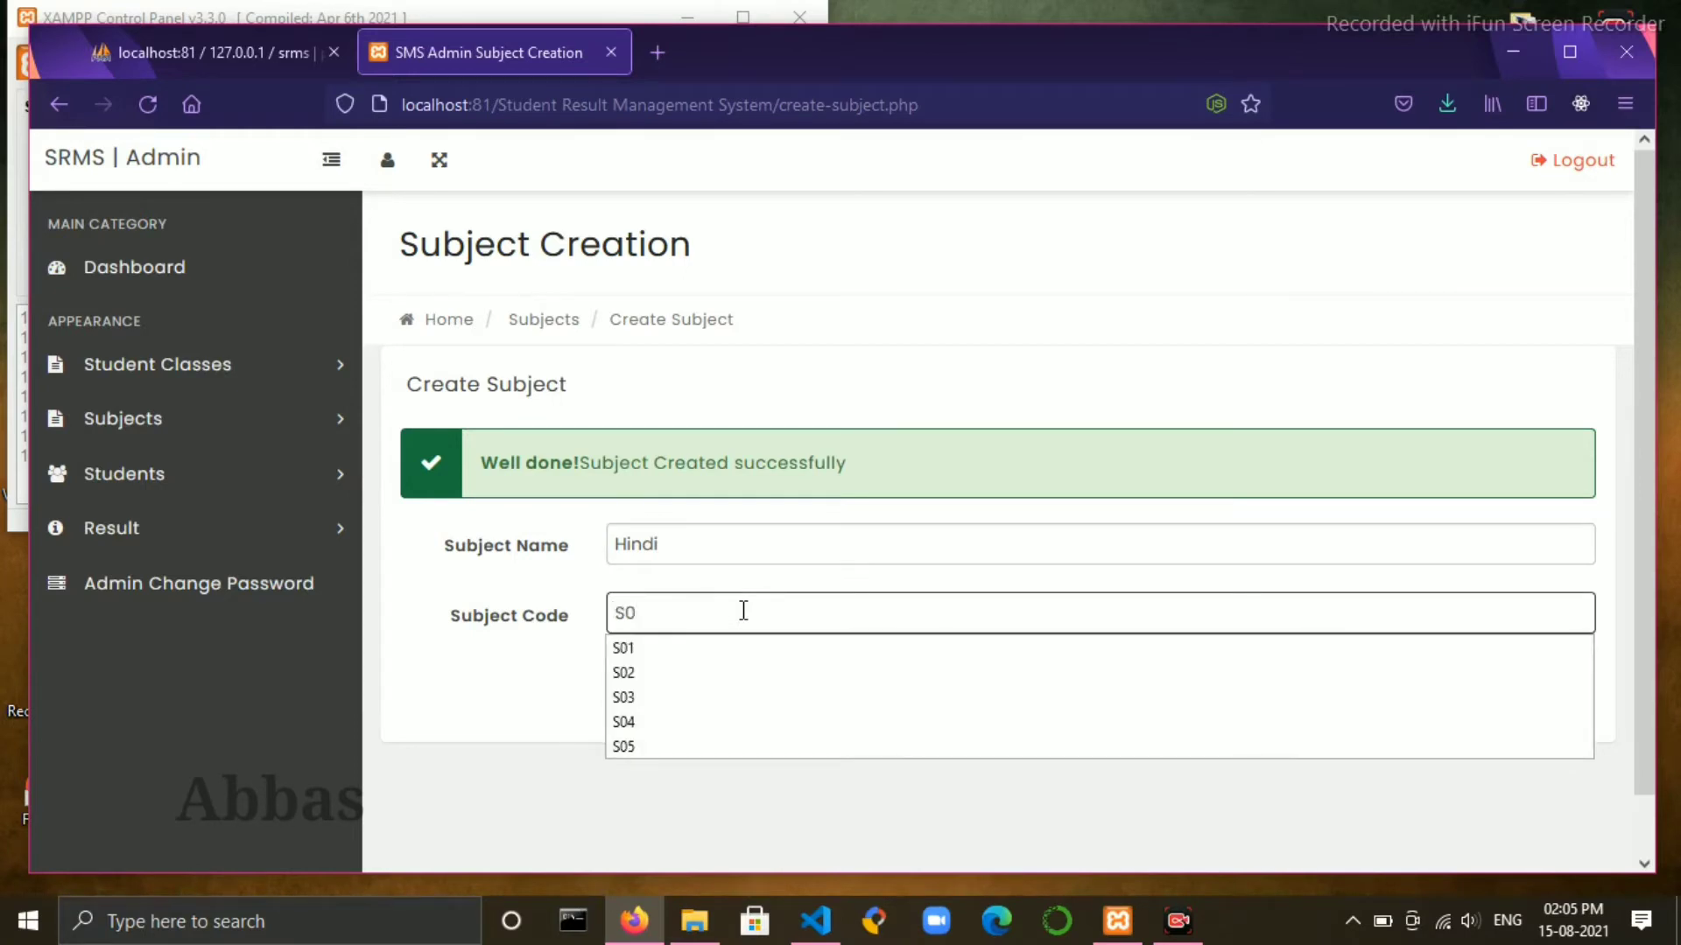
{"action": "type", "text": "7"}
{"action": "key", "text": "BackSpace"}
{"action": "type", "text": "6"}
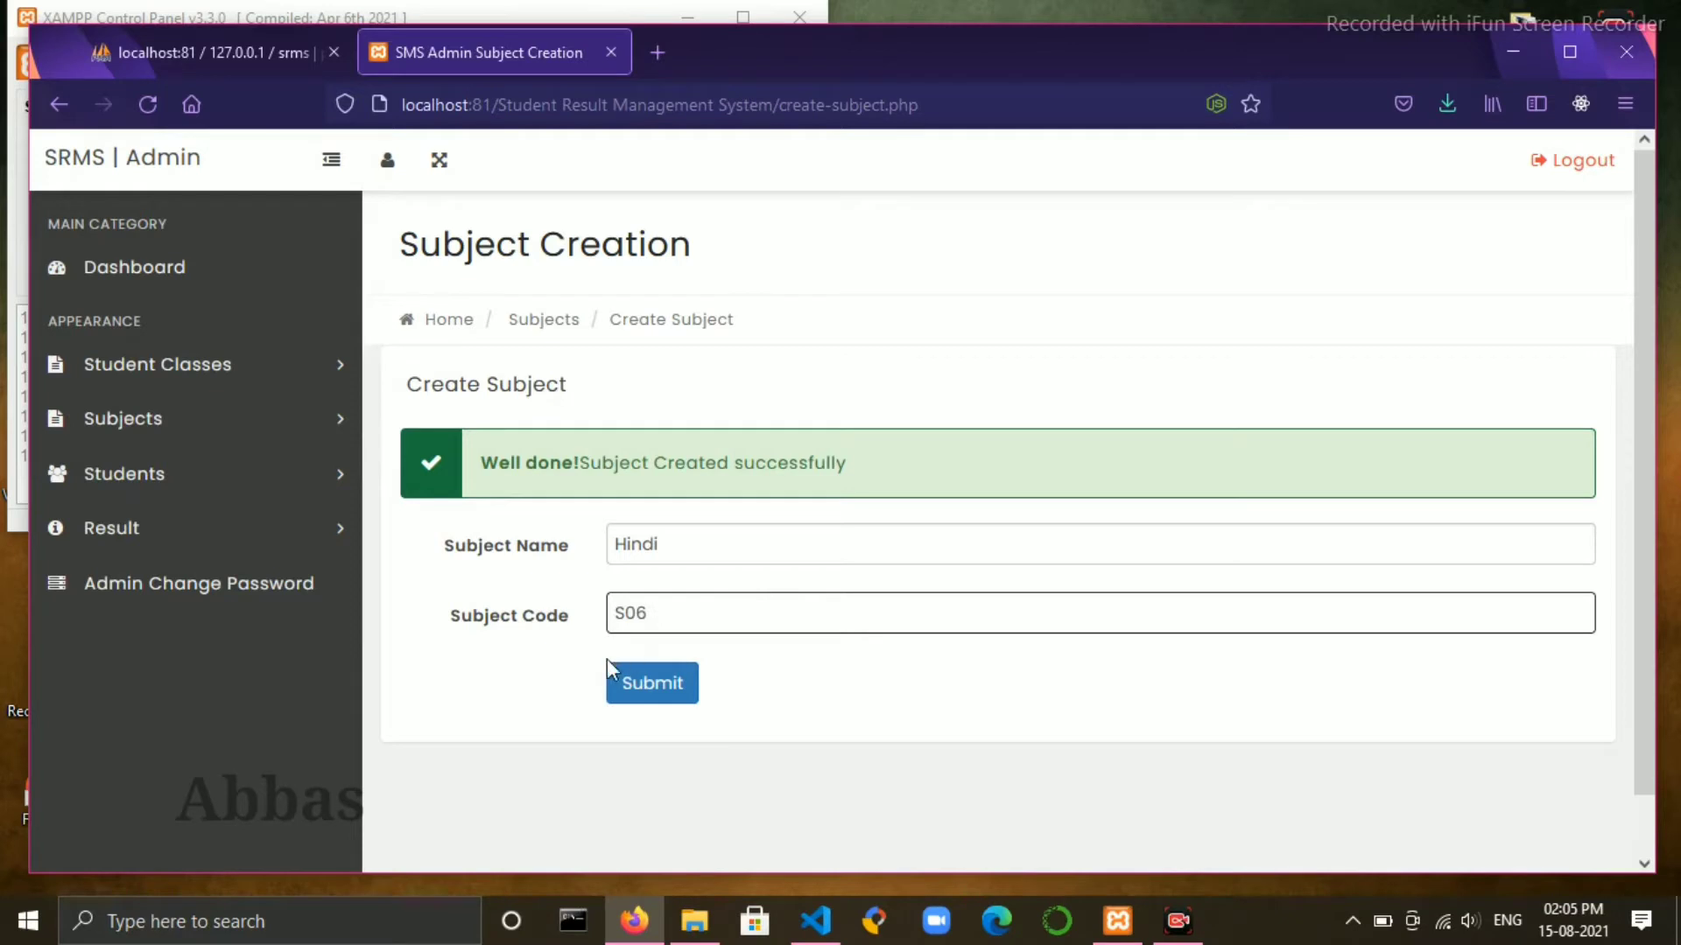
{"action": "left_click", "coordinate": [627, 681]}
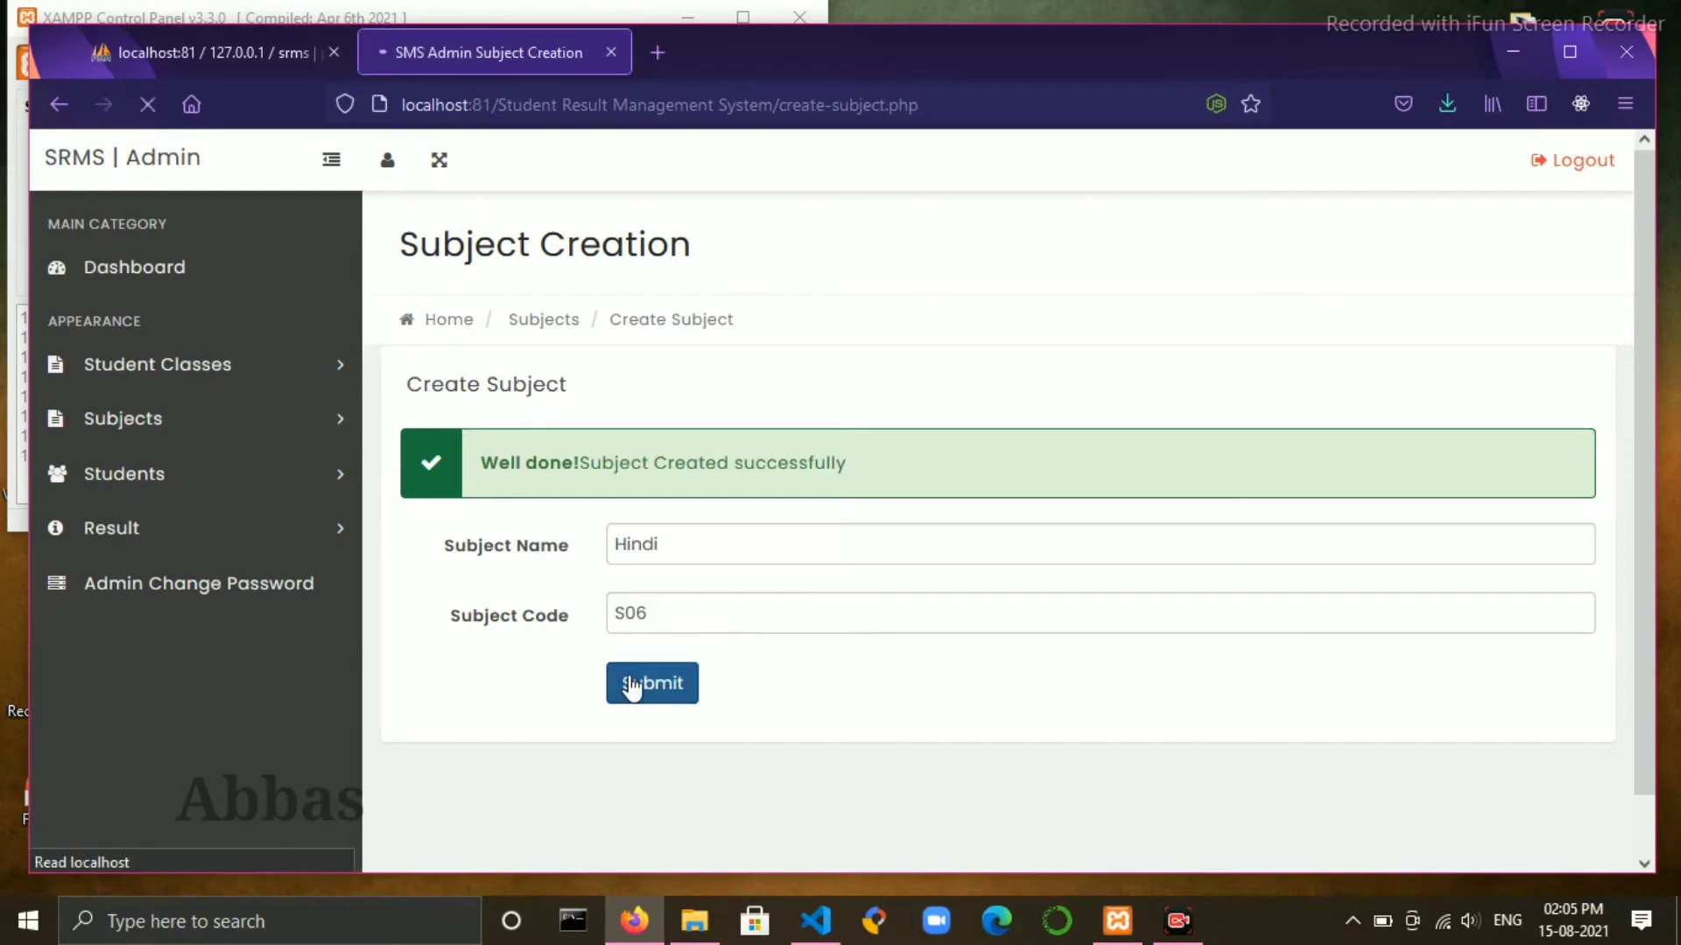
- Create the subject Marathi with code S07
{"action": "left_click", "coordinate": [670, 557]}
{"action": "type", "text": "Mar"}
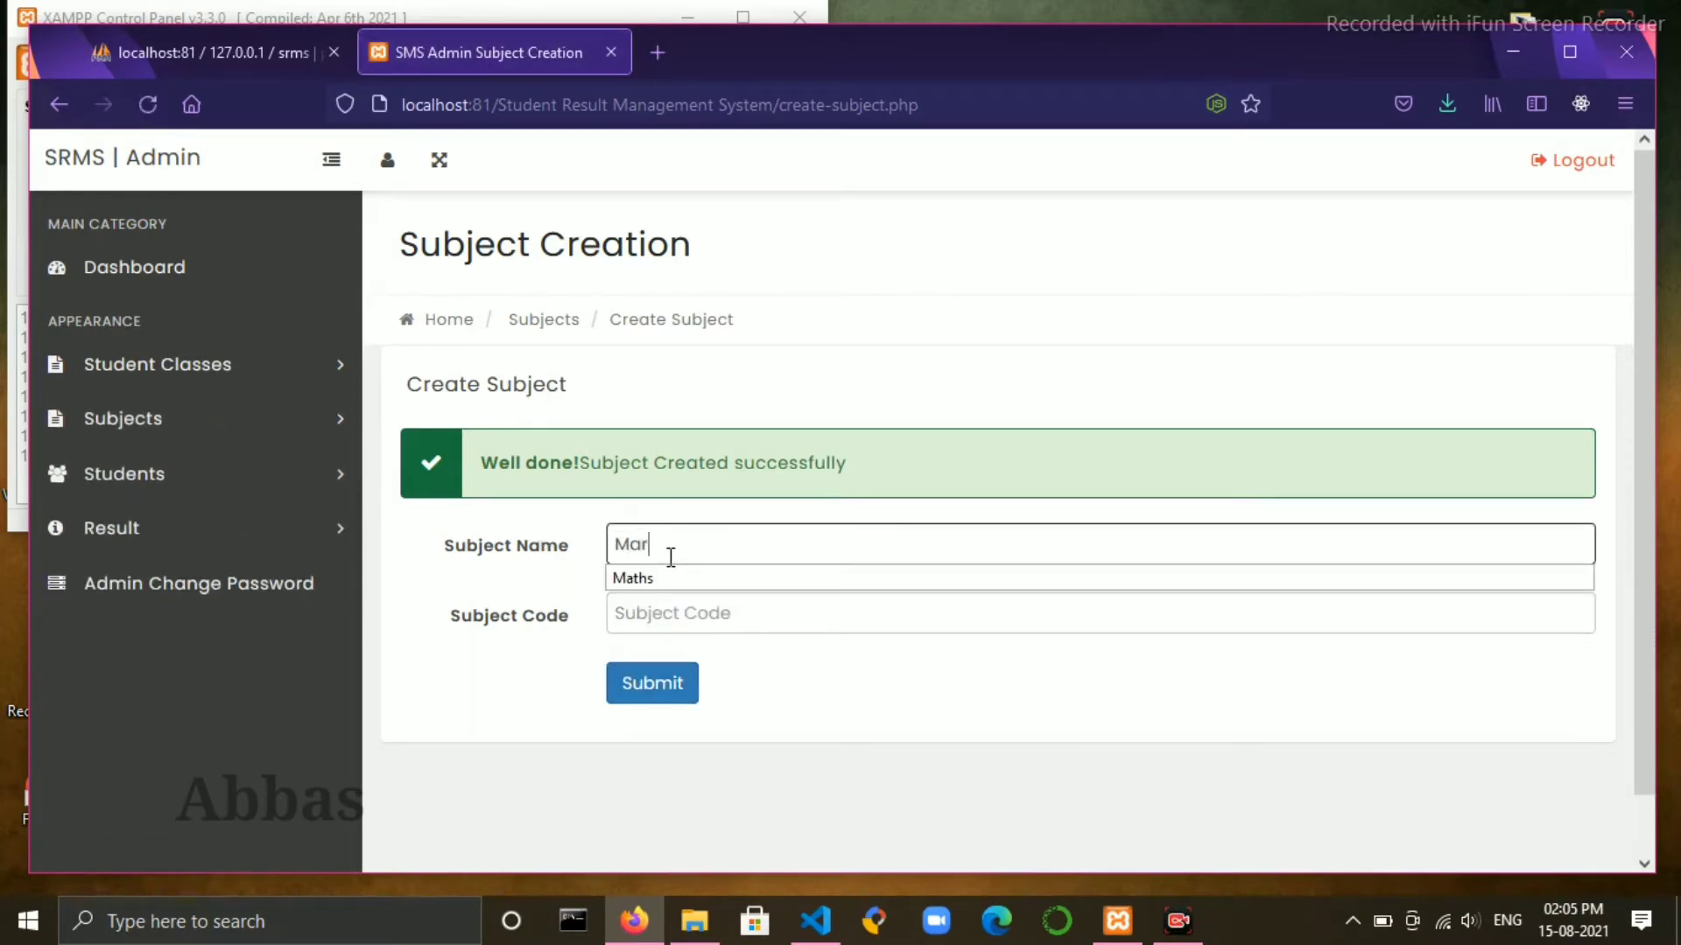
{"action": "type", "text": "athi"}
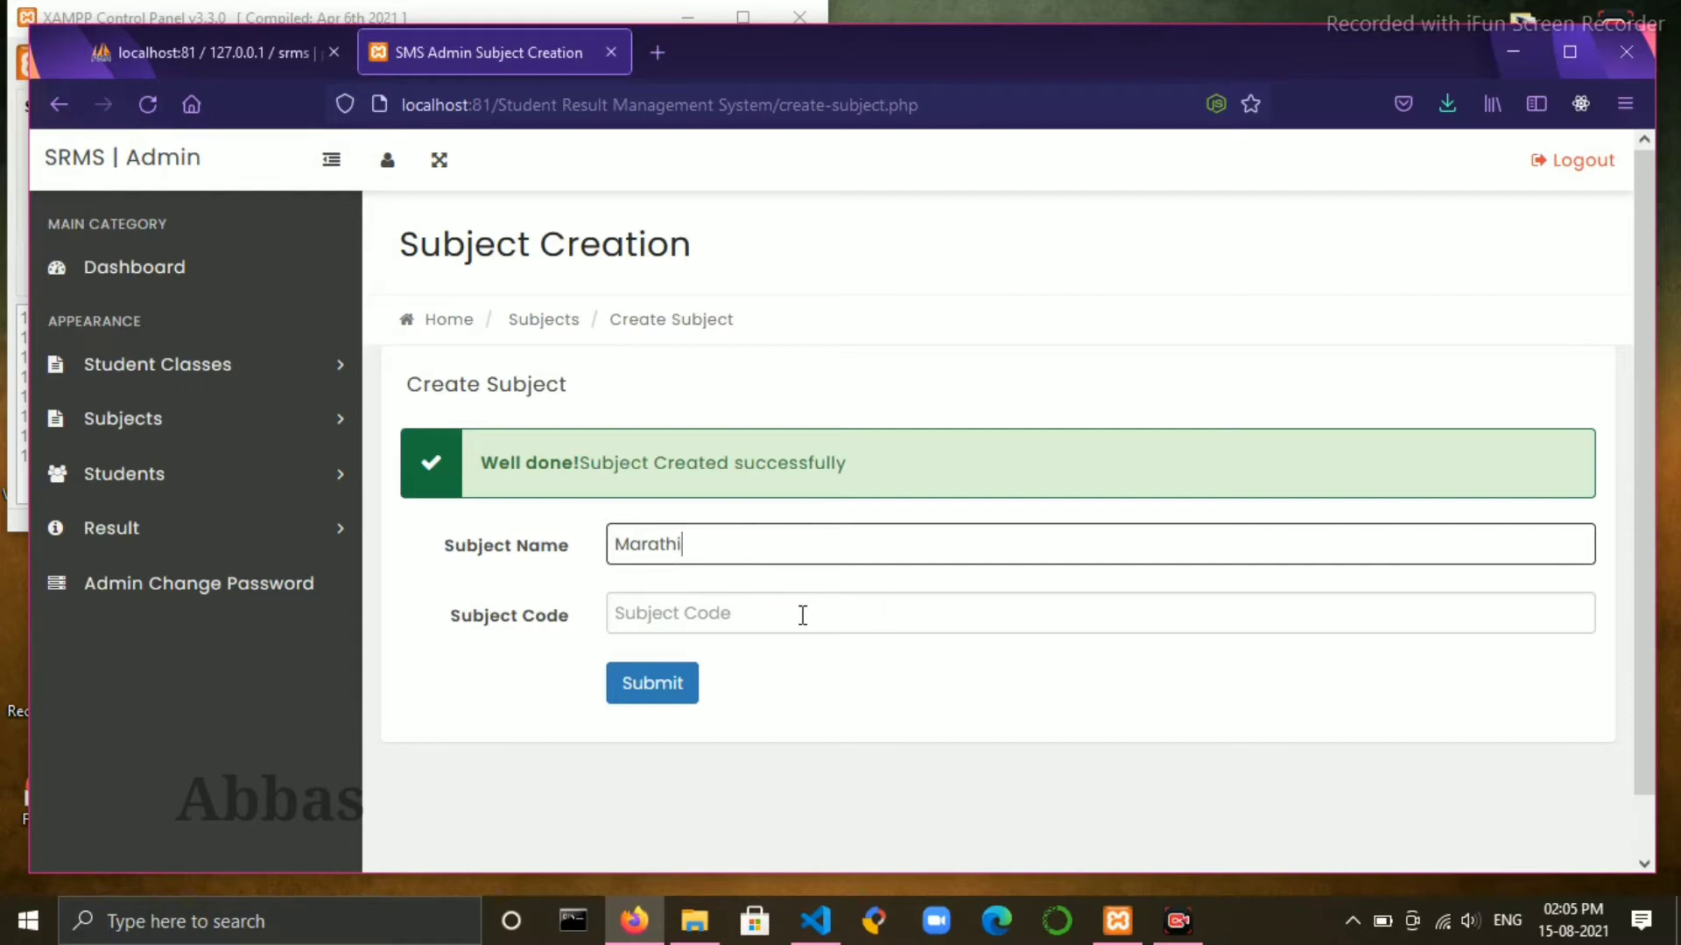
{"action": "left_click", "coordinate": [801, 613]}
{"action": "type", "text": "s"}
{"action": "key", "text": "BackSpace"}
{"action": "type", "text": "S0"}
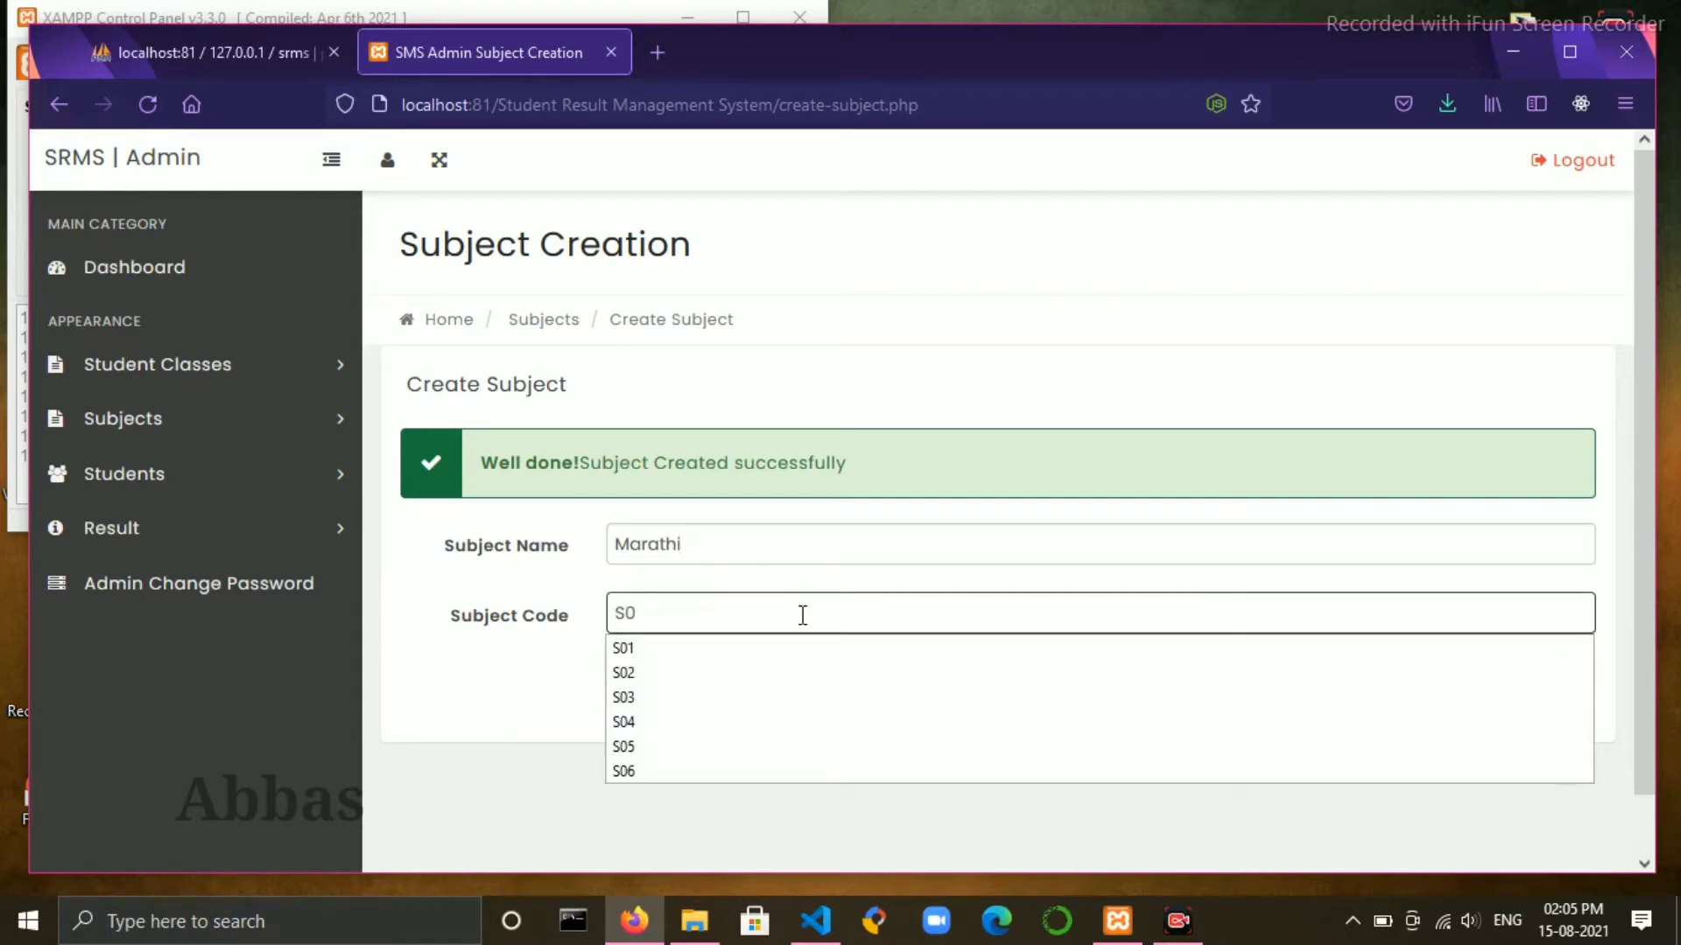
{"action": "type", "text": "7"}
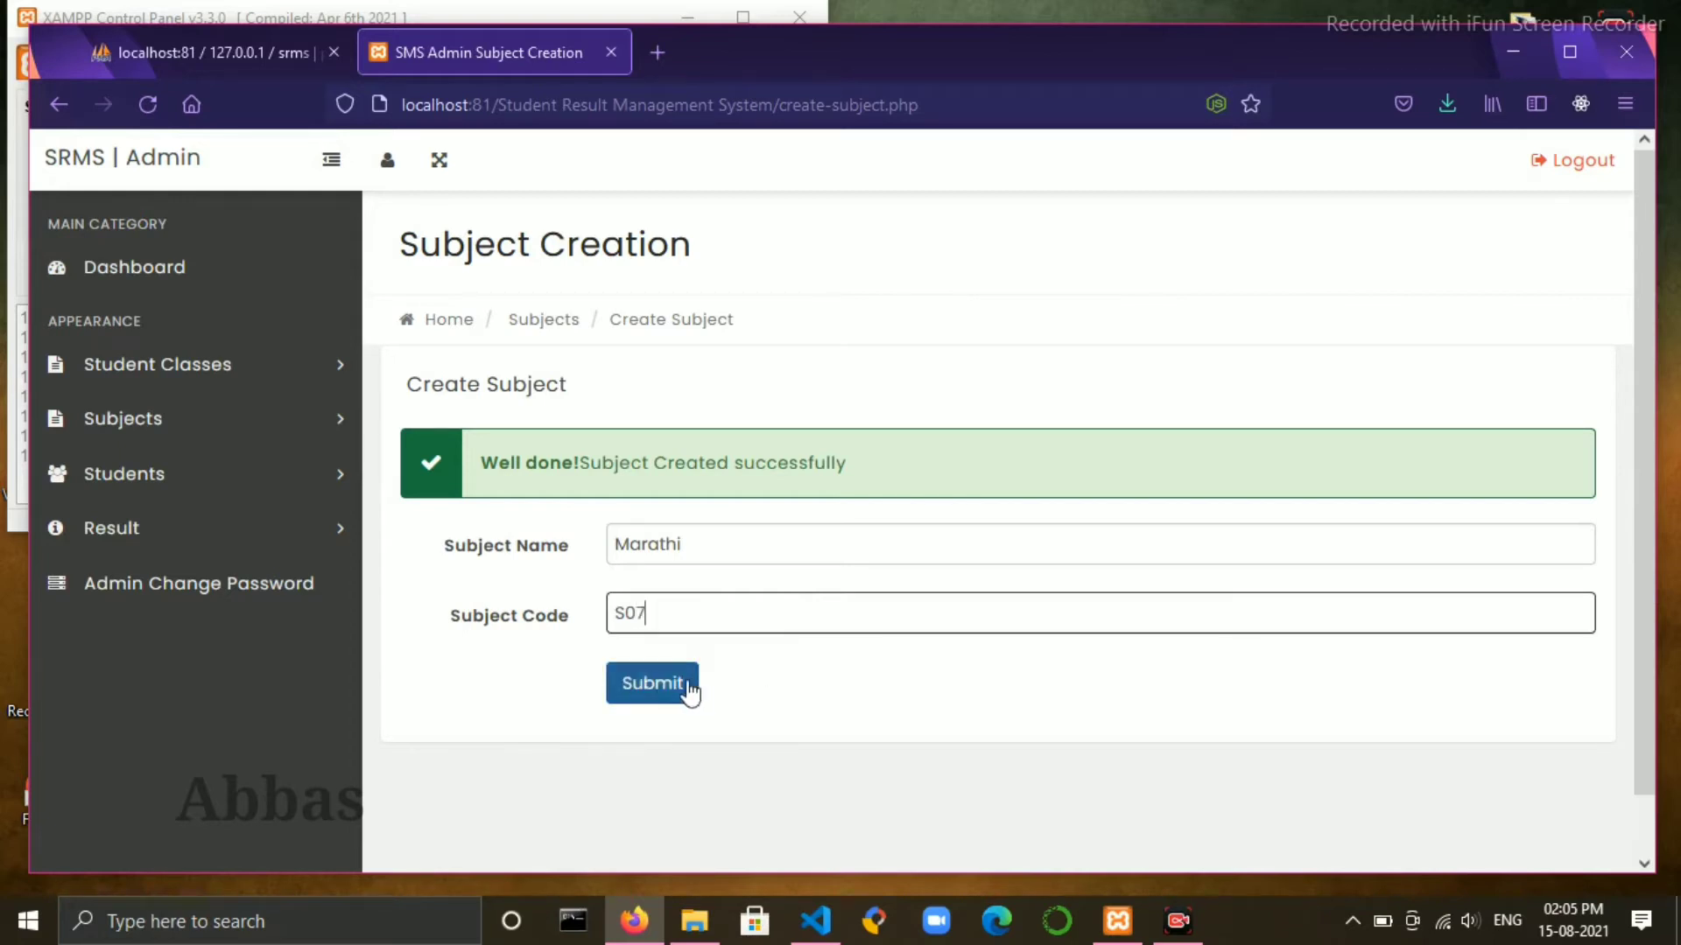
{"action": "left_click", "coordinate": [668, 685]}
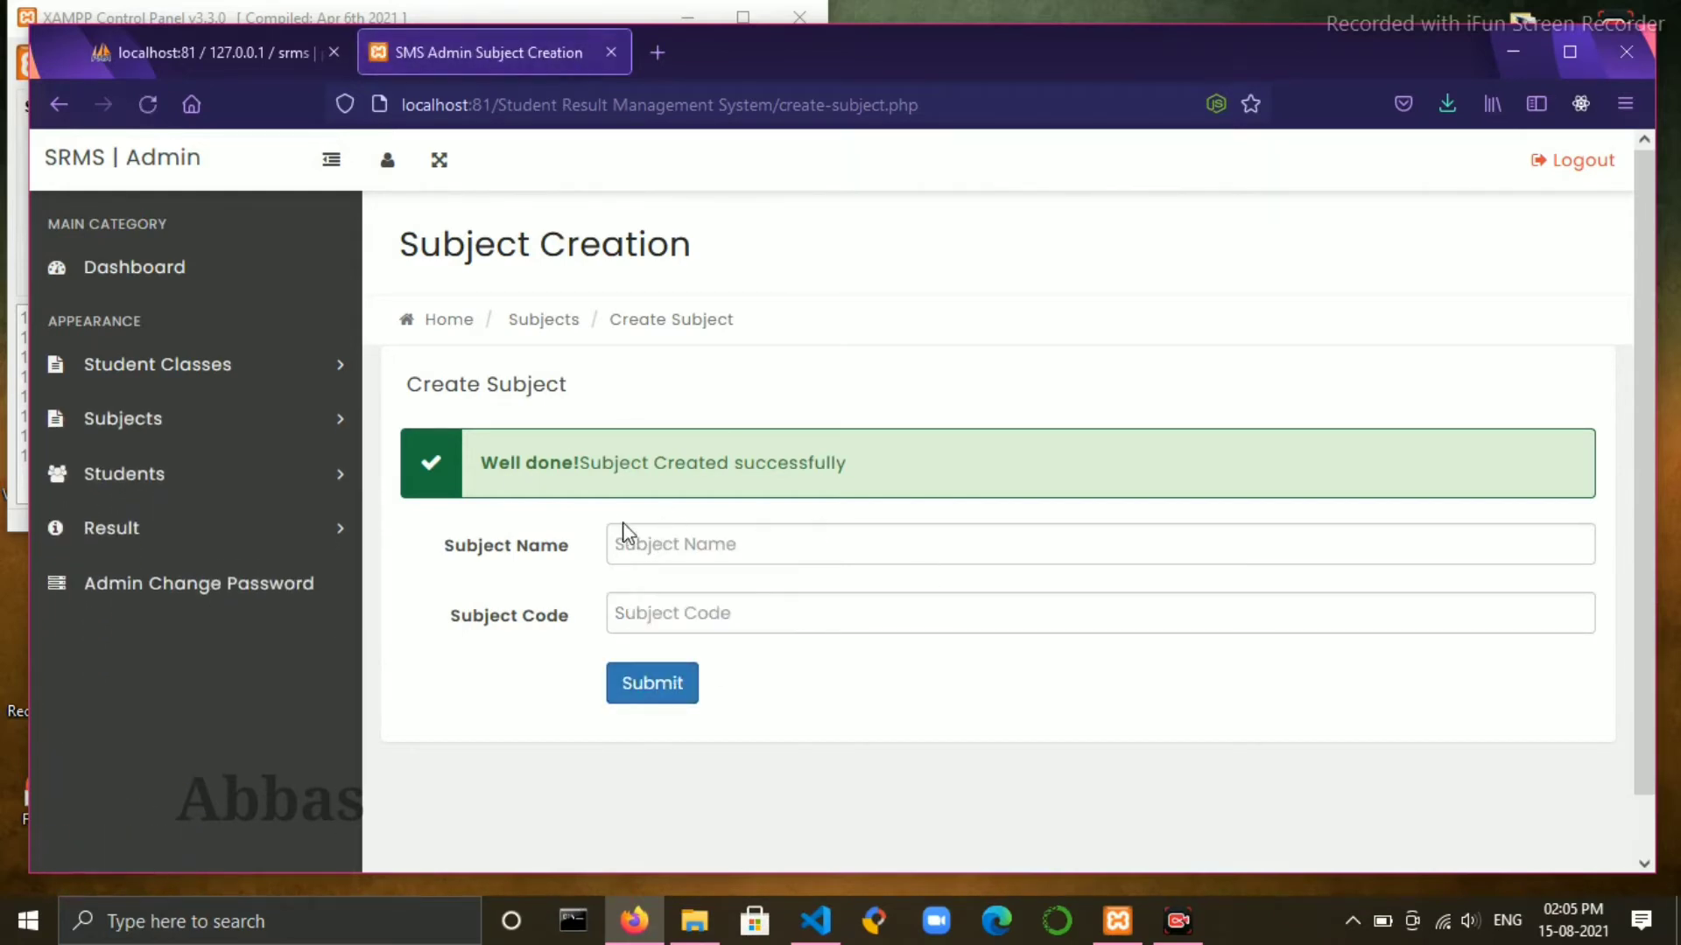
- Open Manage Subjects and scroll through the subjects table listing S01–S07
{"action": "left_click", "coordinate": [281, 415]}
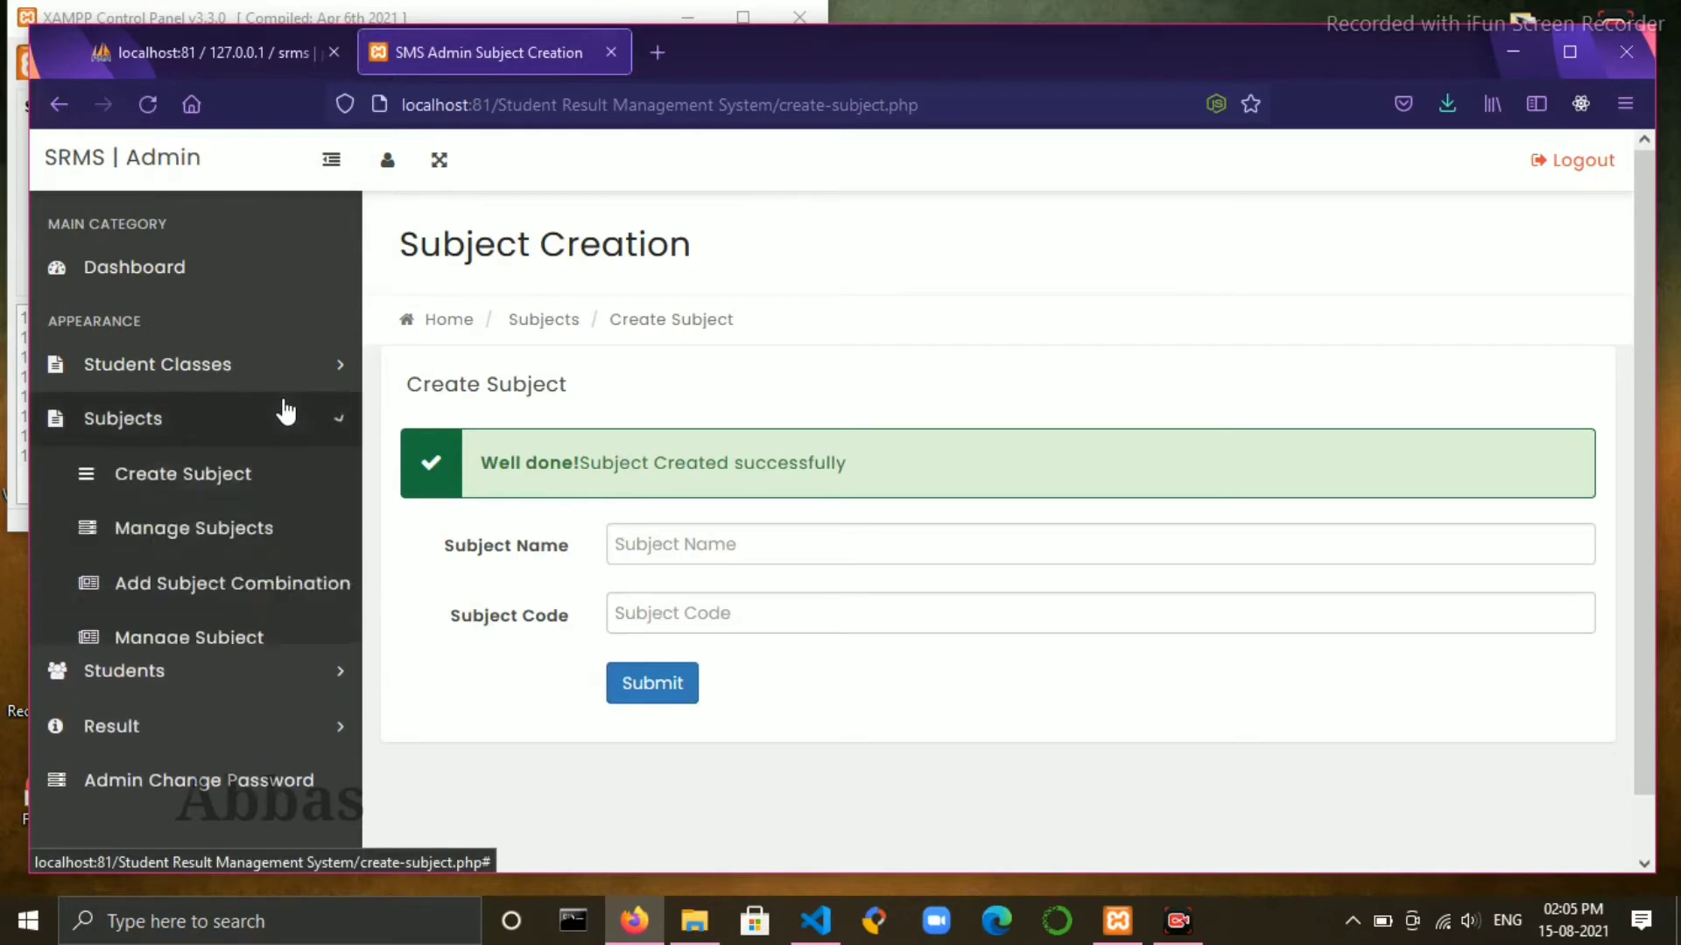
{"action": "left_click", "coordinate": [224, 529]}
{"action": "scroll", "coordinate": [581, 601], "scroll_direction": "down", "scroll_amount": 3}
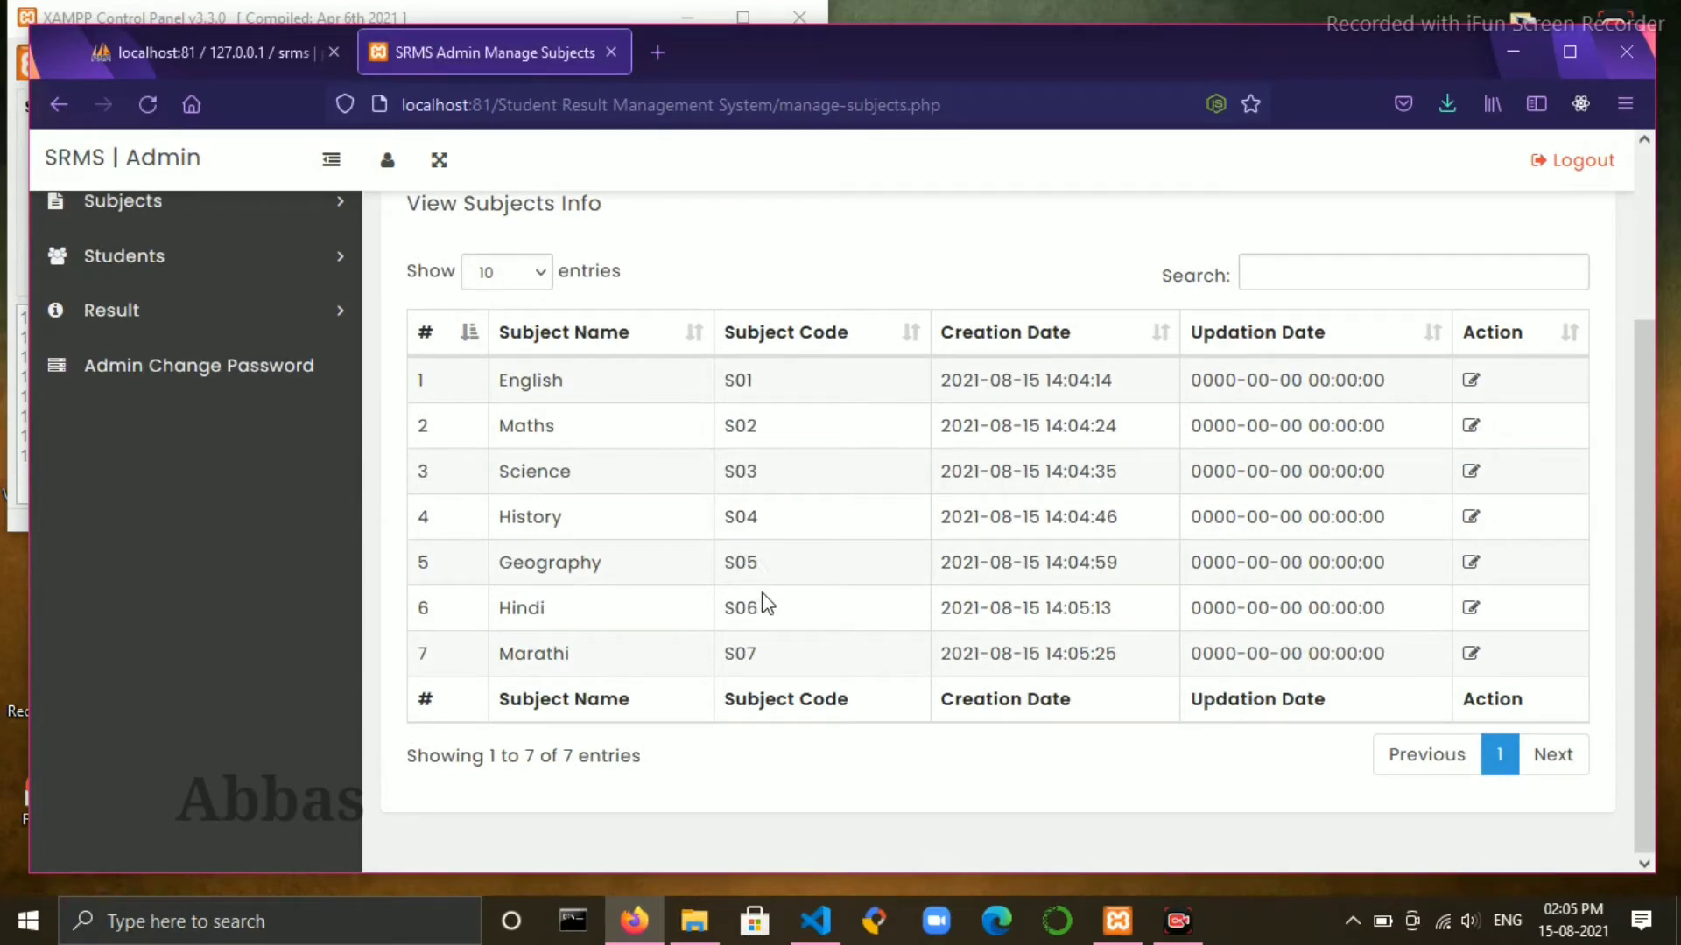
{"action": "scroll", "coordinate": [761, 551], "scroll_direction": "up", "scroll_amount": 5}
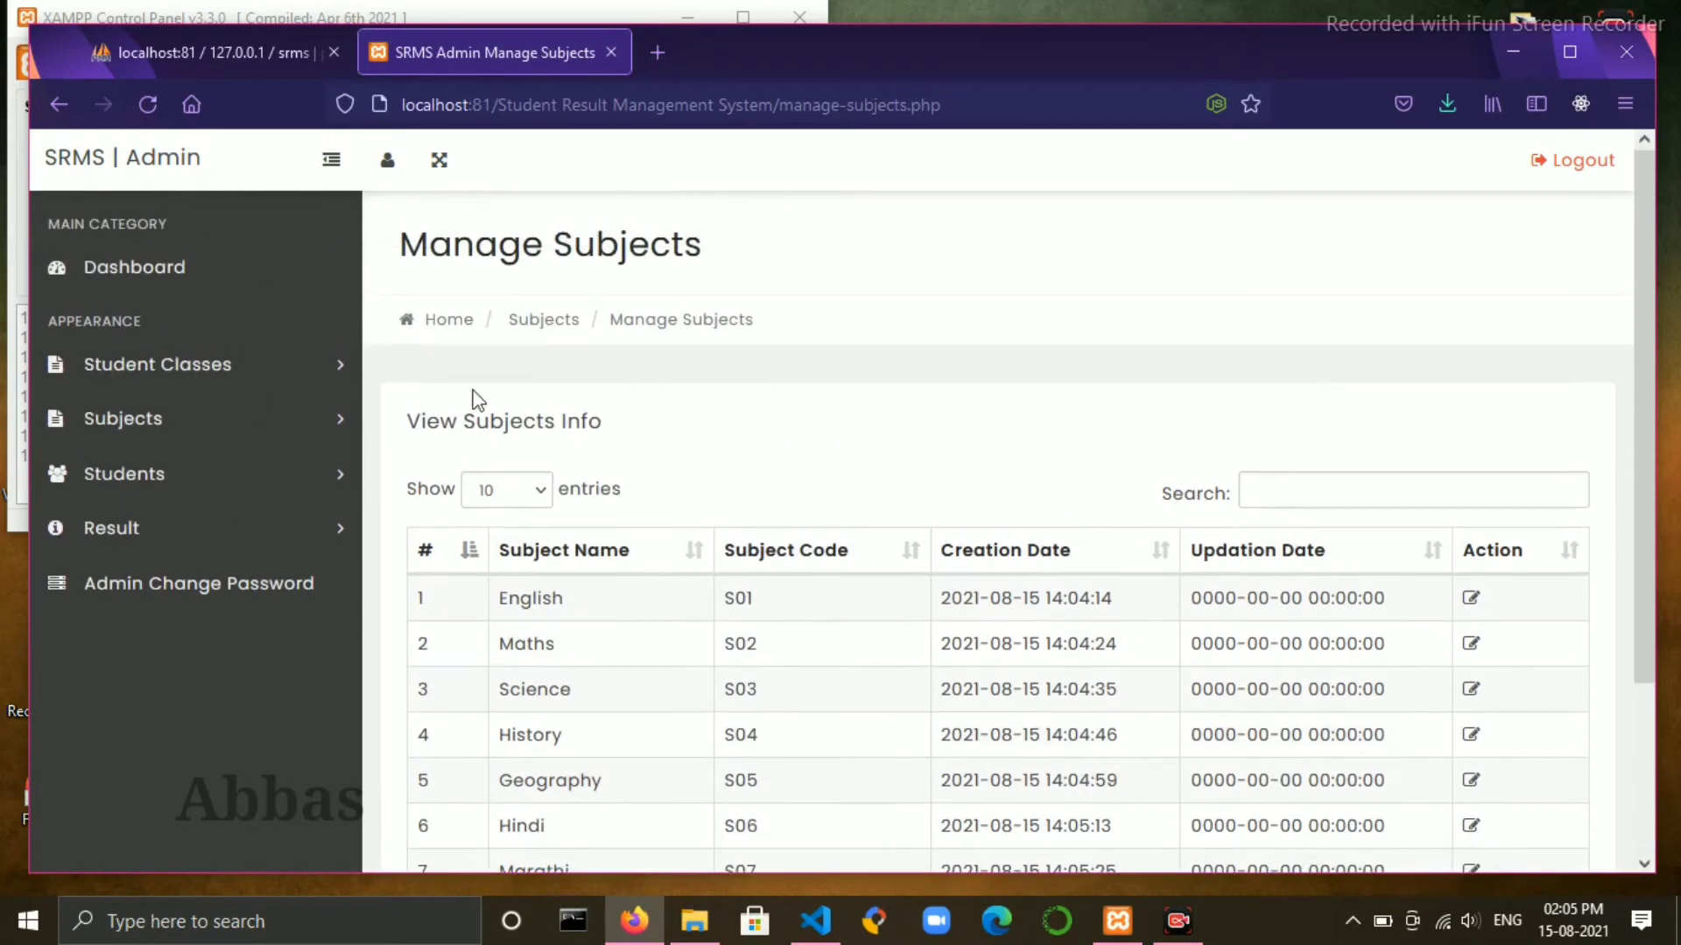
{"action": "left_click", "coordinate": [240, 418]}
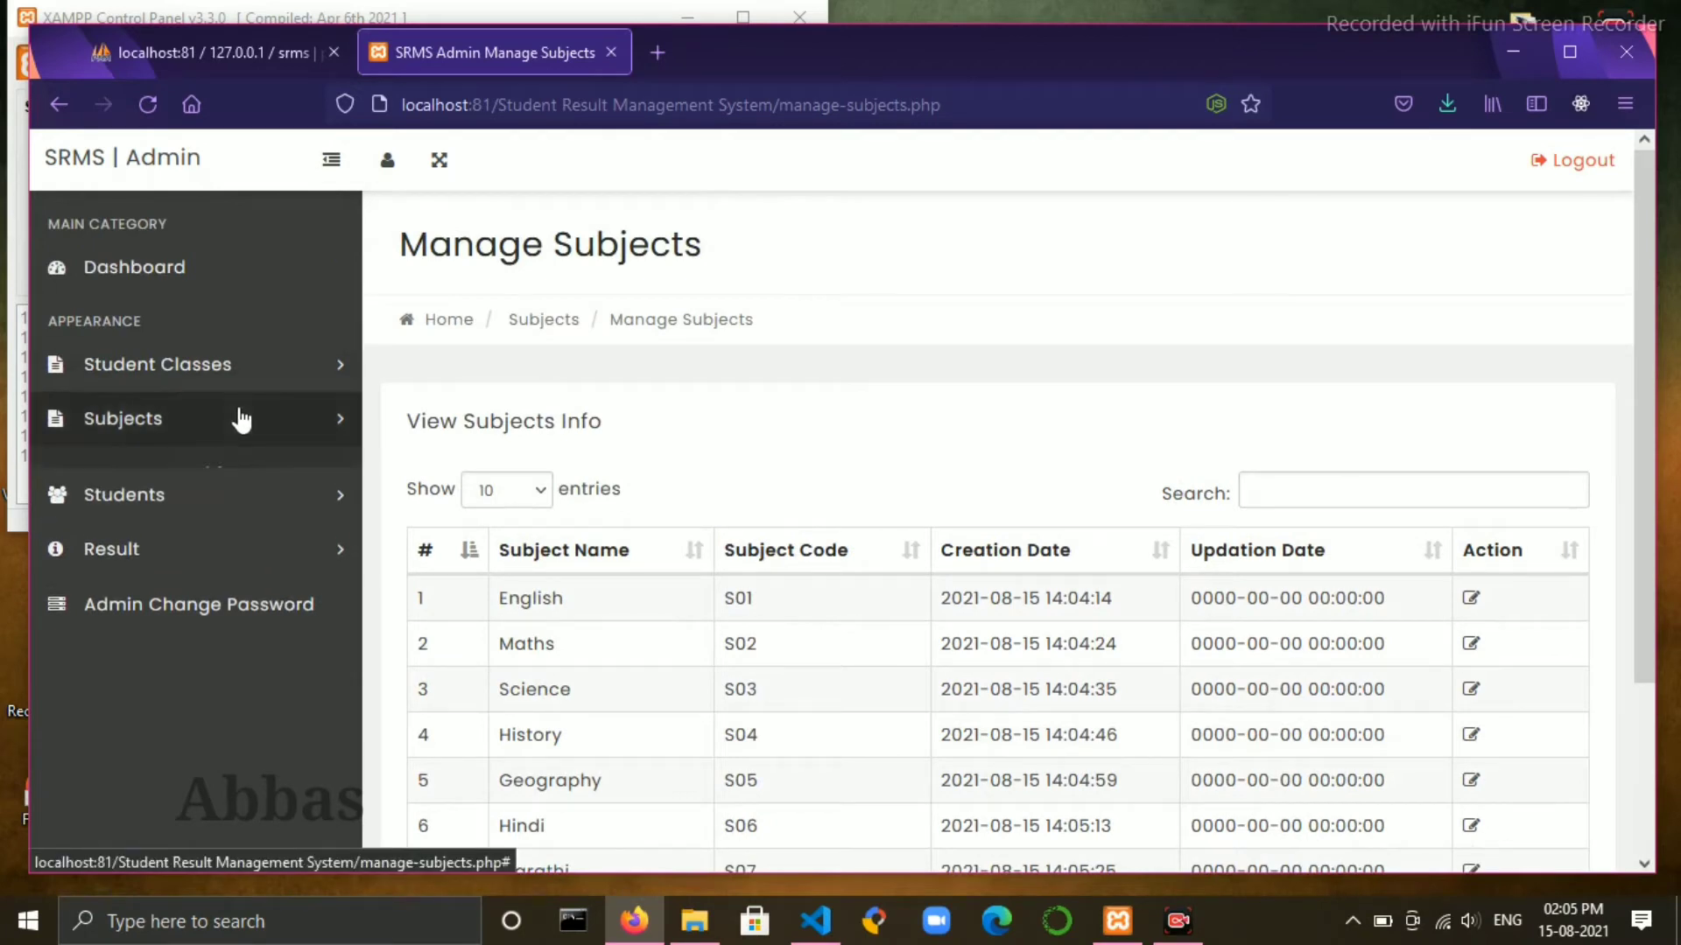
- Pair Tenth Section-A with English and Maths in Add Subject Combination
{"action": "left_click", "coordinate": [220, 602]}
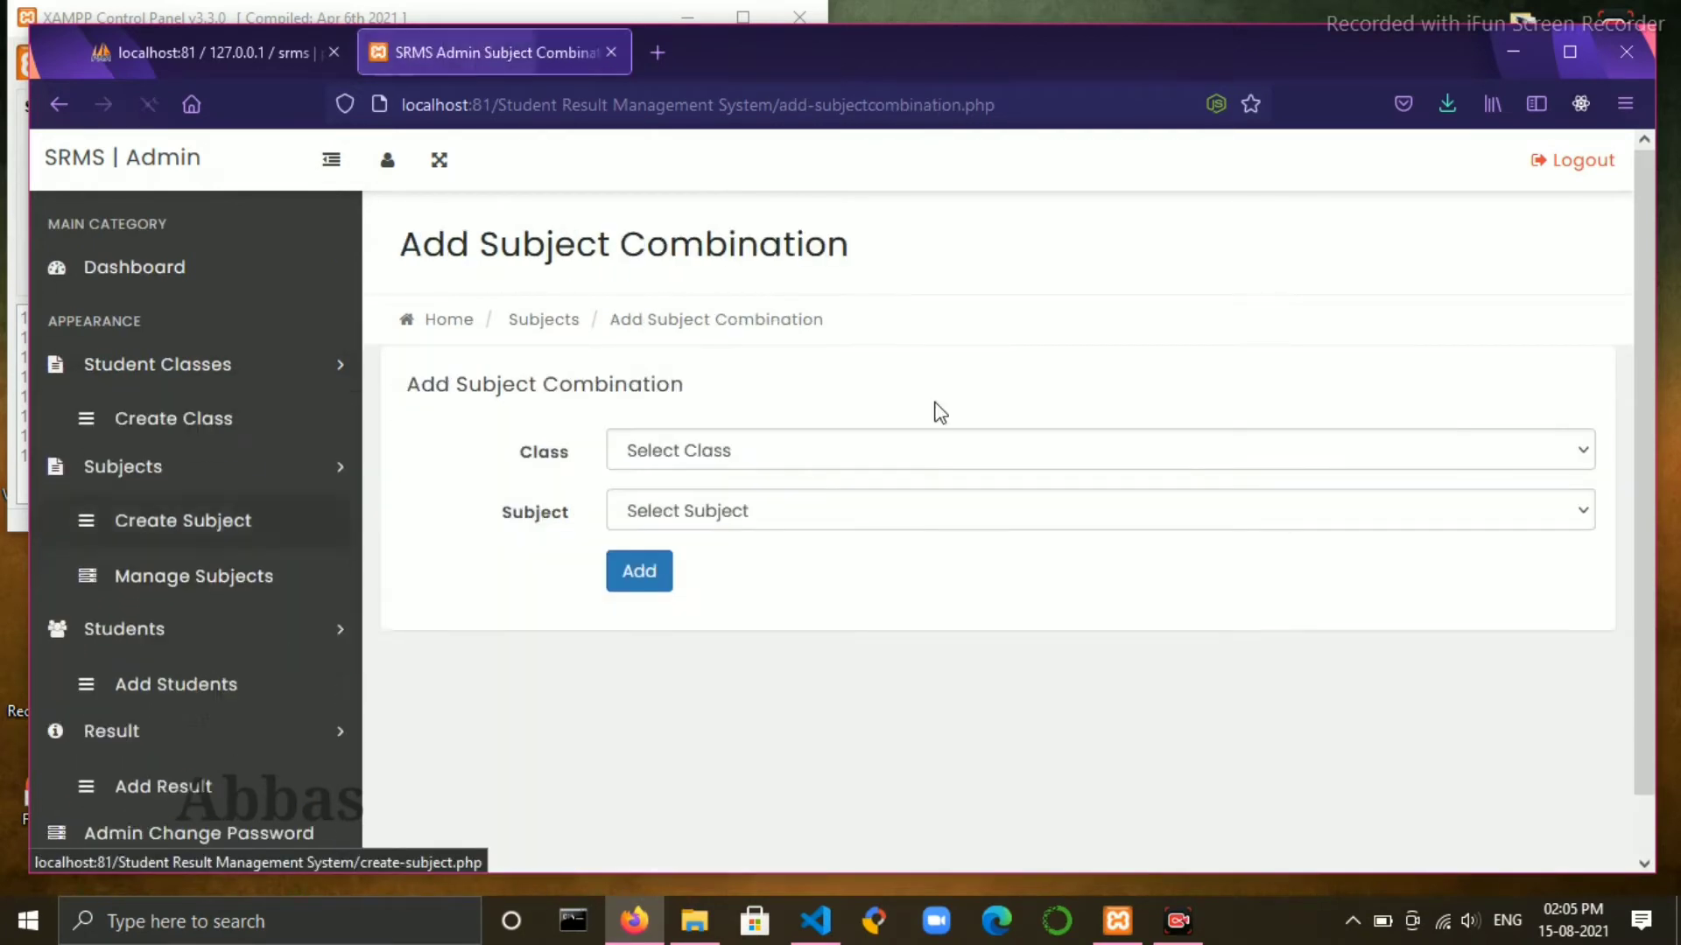
{"action": "scroll", "coordinate": [1049, 376], "scroll_direction": "down", "scroll_amount": 1}
{"action": "left_click", "coordinate": [996, 389]}
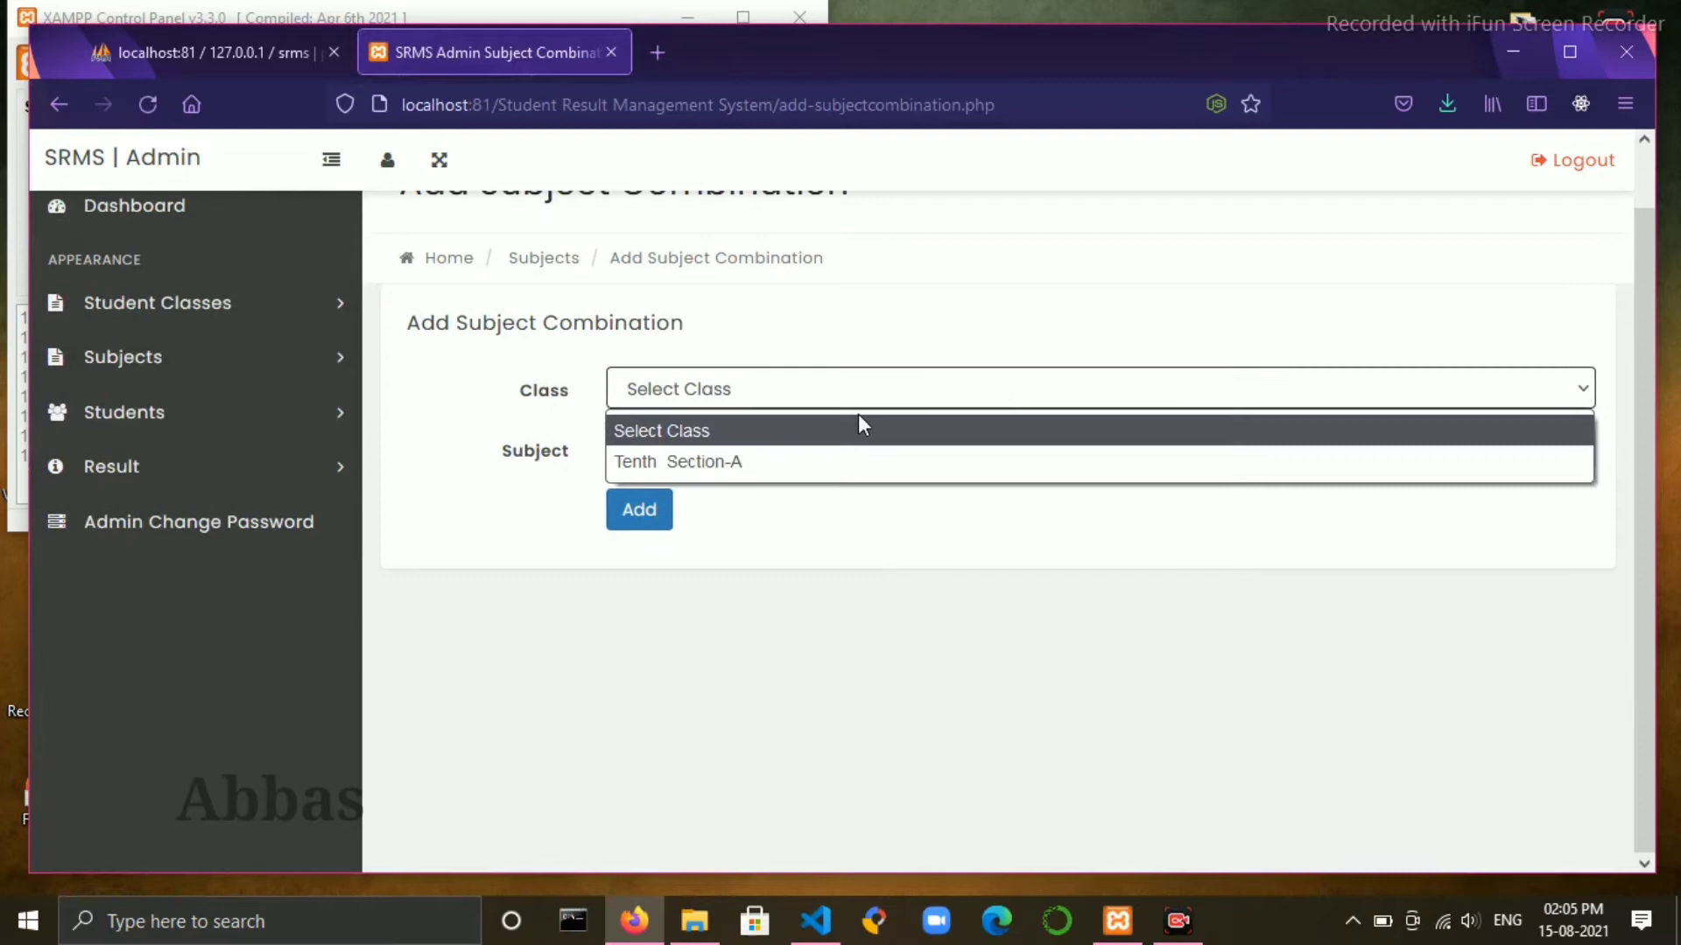
{"action": "left_click", "coordinate": [762, 462]}
{"action": "left_click", "coordinate": [805, 451]}
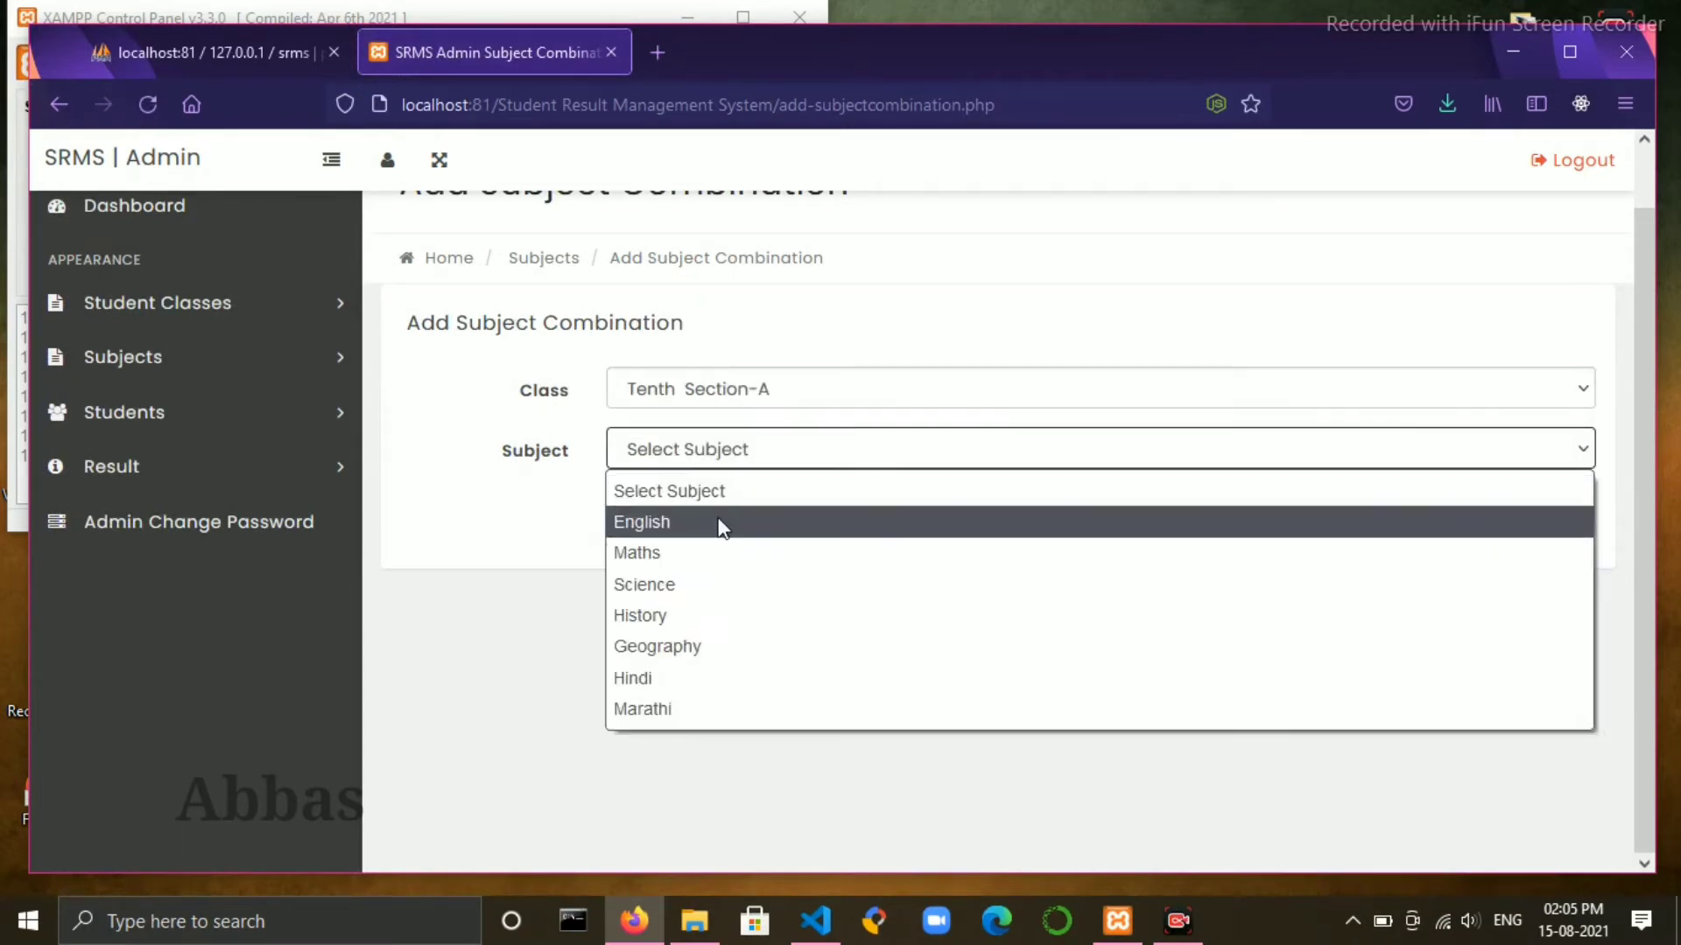
{"action": "left_click", "coordinate": [717, 522]}
{"action": "left_click", "coordinate": [653, 515]}
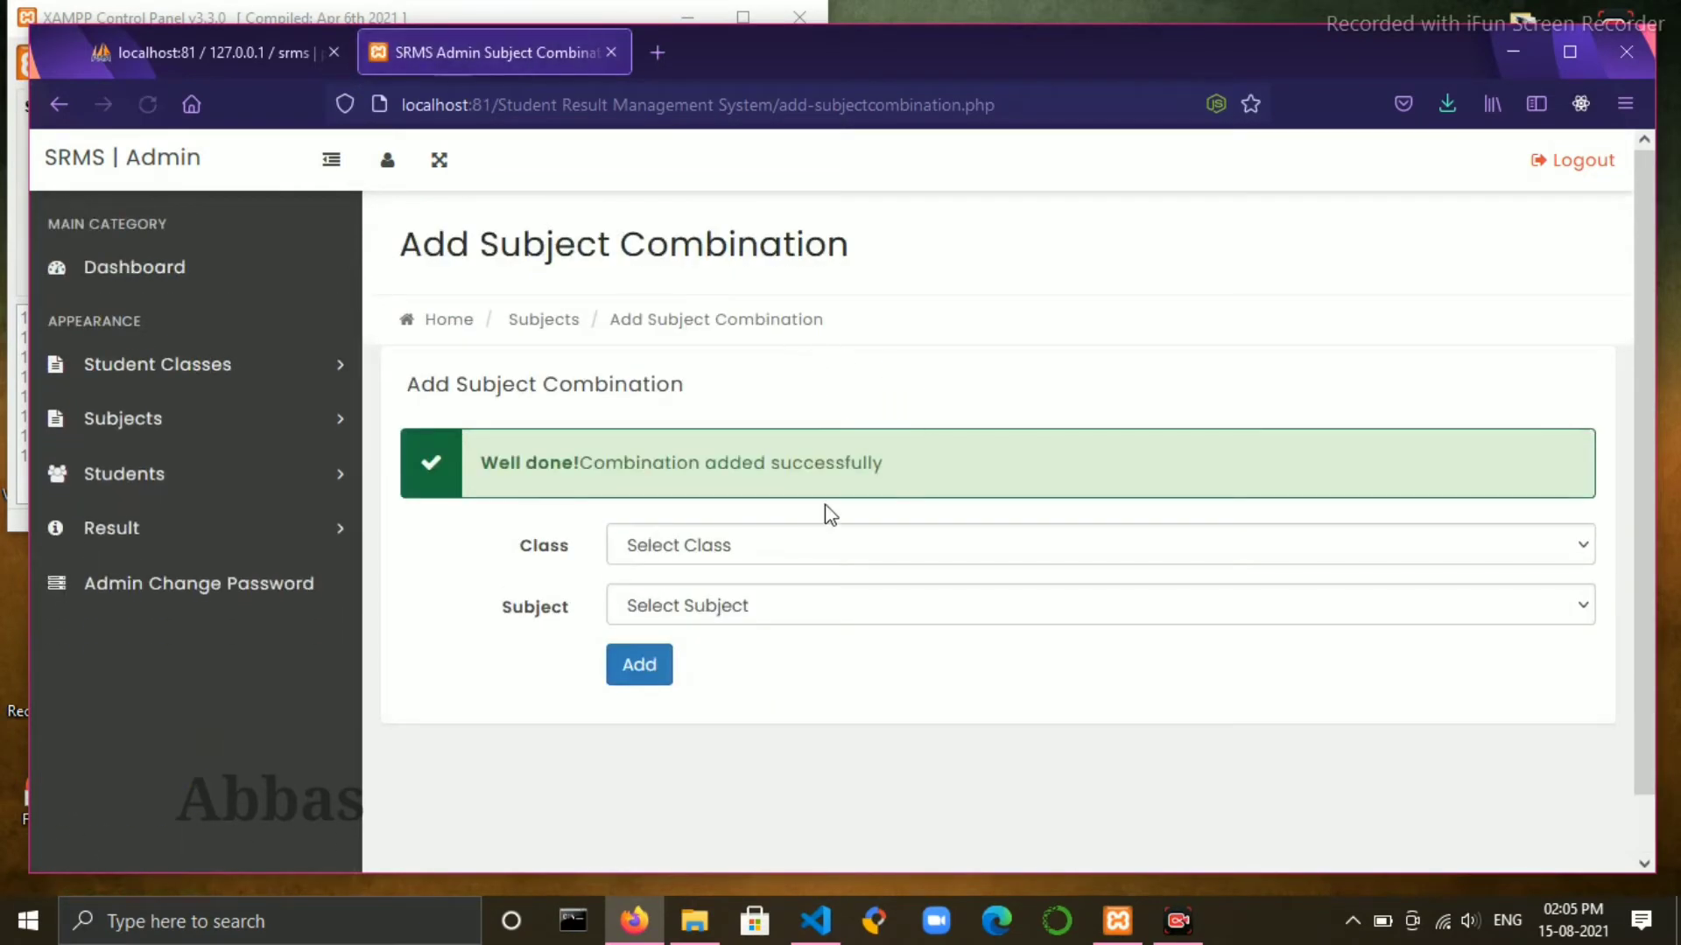
{"action": "left_click", "coordinate": [808, 544]}
{"action": "left_click", "coordinate": [786, 614]}
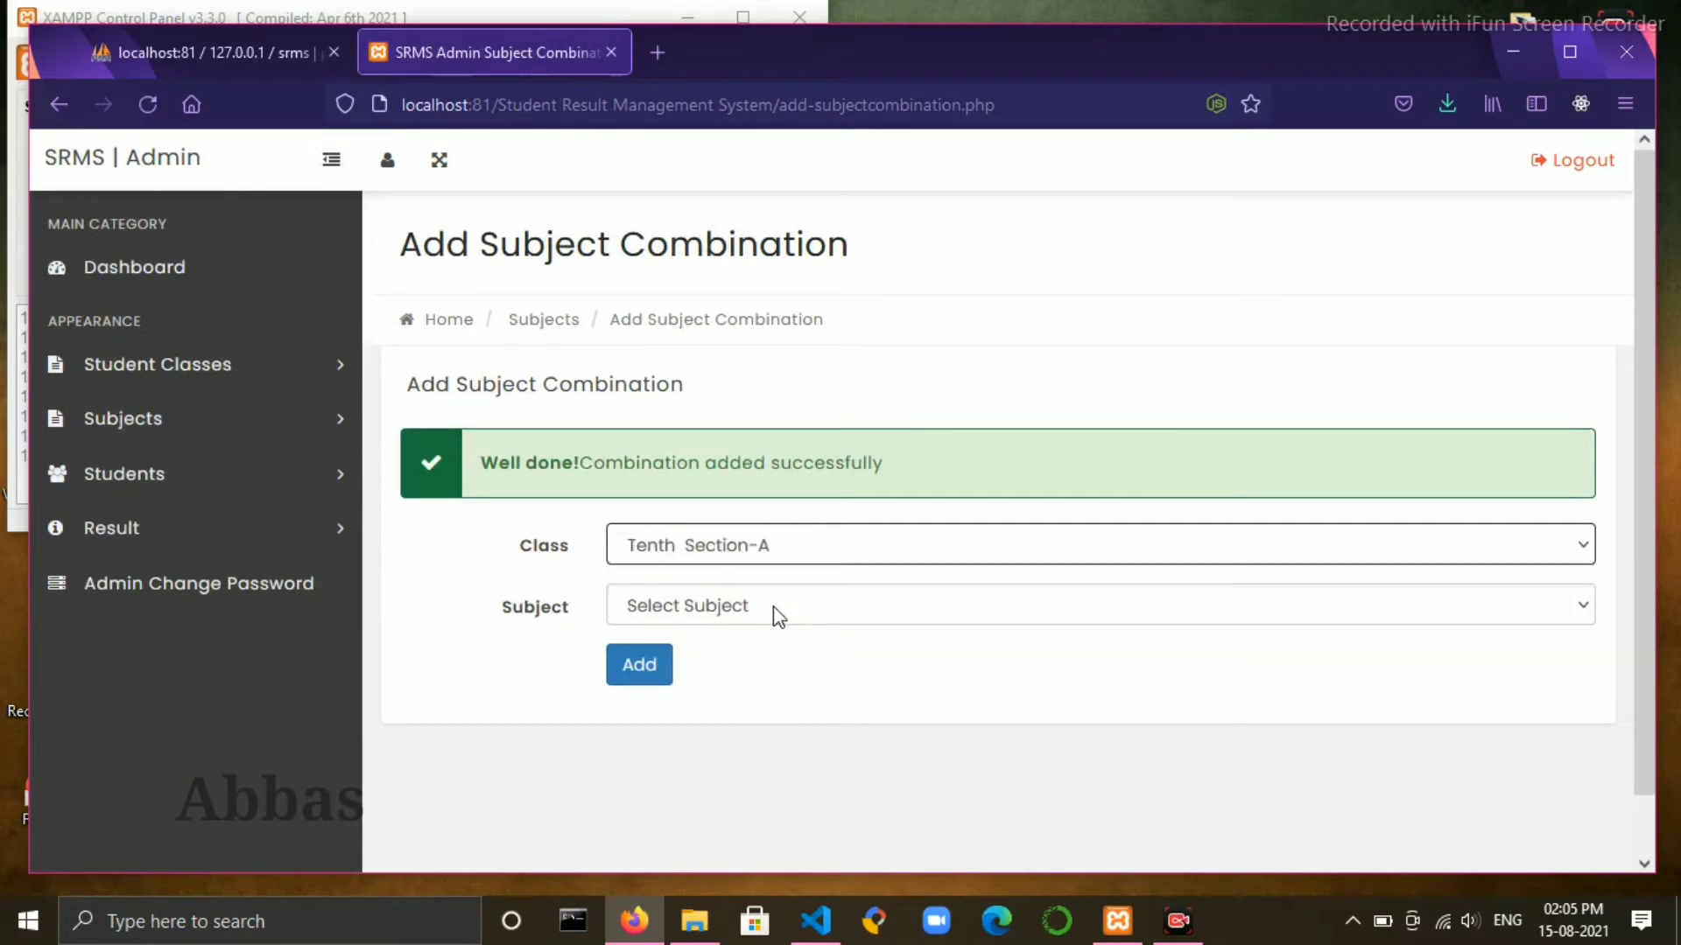
{"action": "left_click", "coordinate": [767, 610]}
{"action": "left_click", "coordinate": [685, 406]}
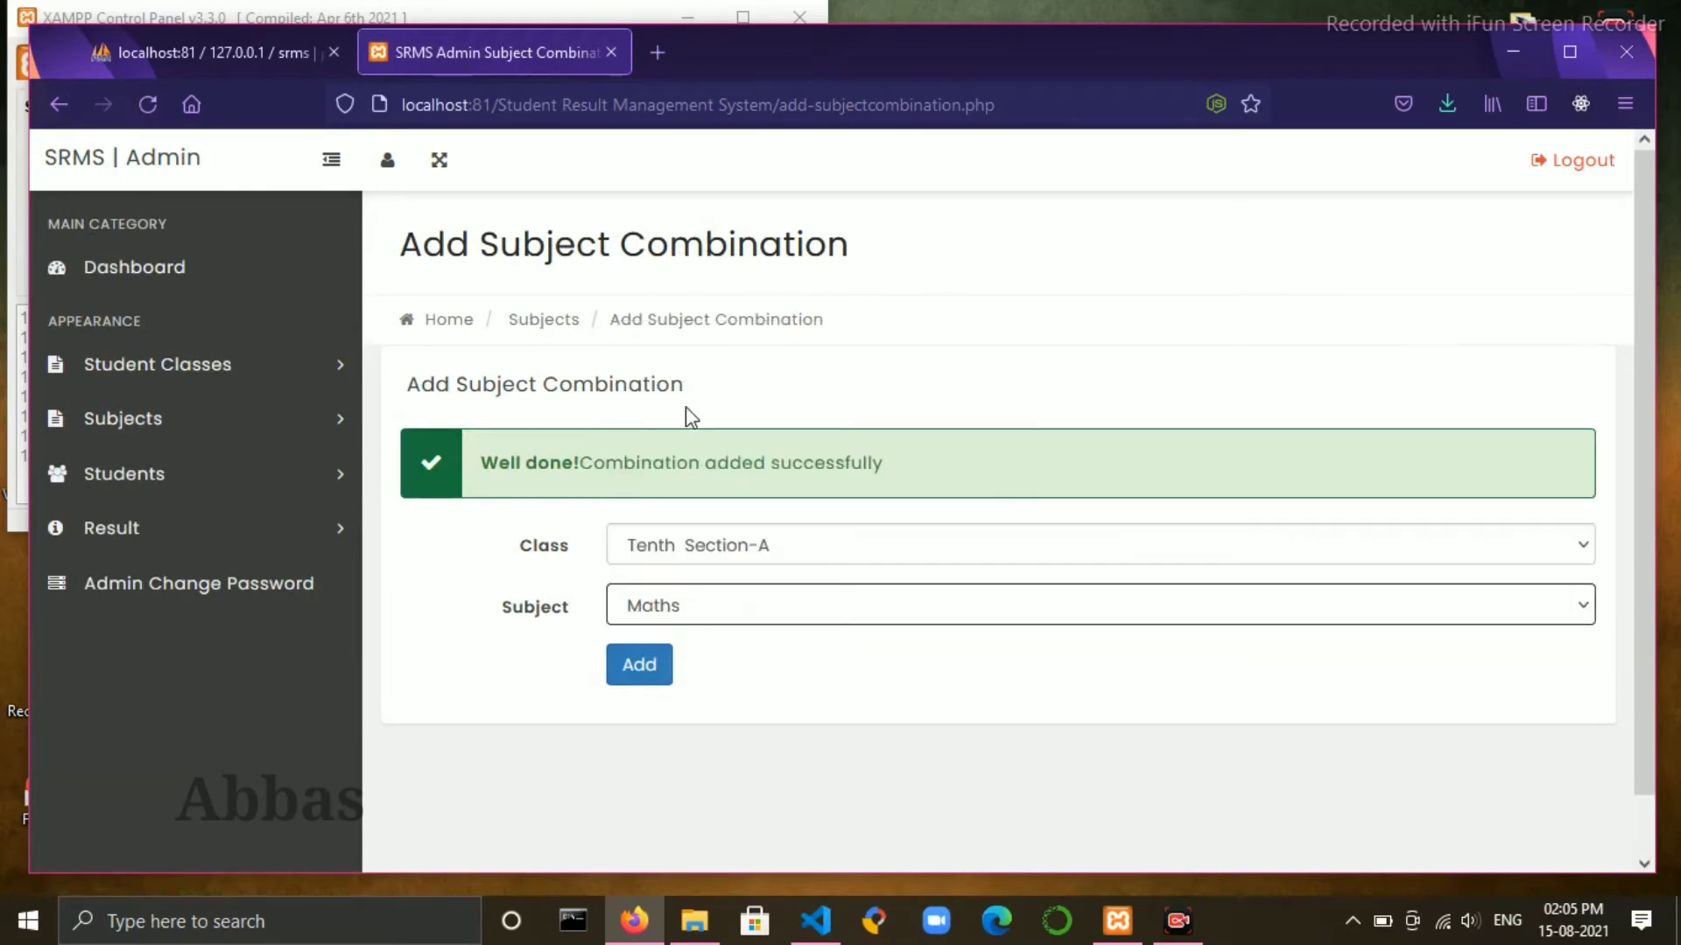
{"action": "left_click", "coordinate": [665, 690]}
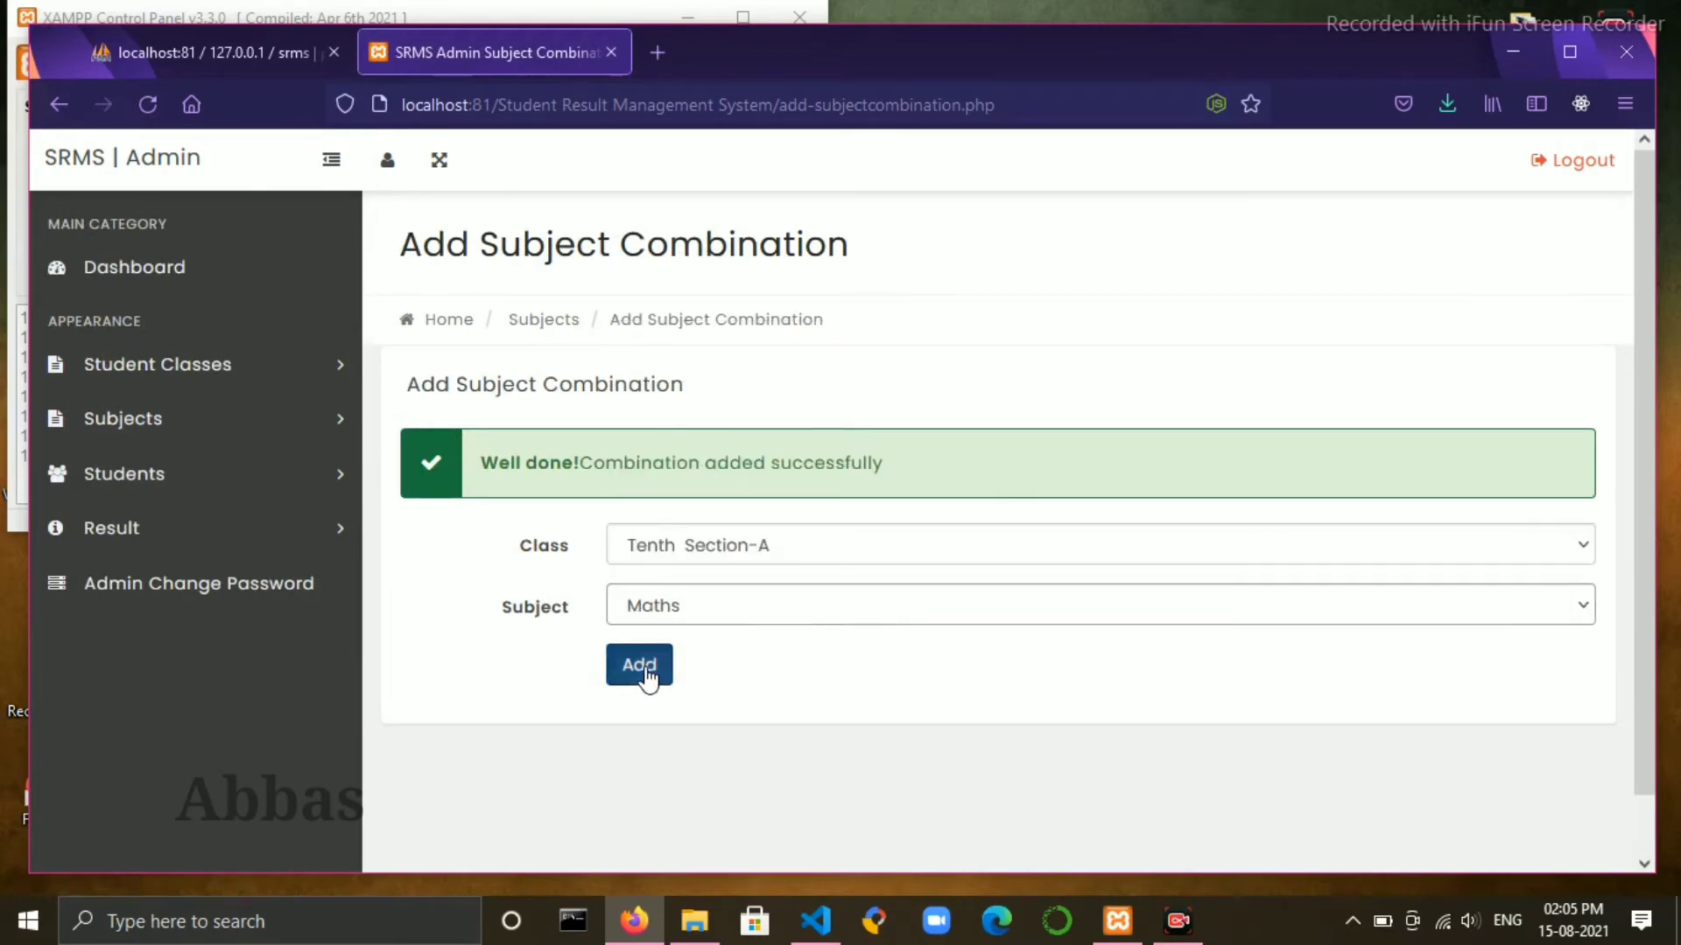
- Add the Tenth Section-A combinations for Science and History
{"action": "left_click", "coordinate": [806, 545]}
{"action": "left_click", "coordinate": [746, 609]}
{"action": "left_click", "coordinate": [747, 613]}
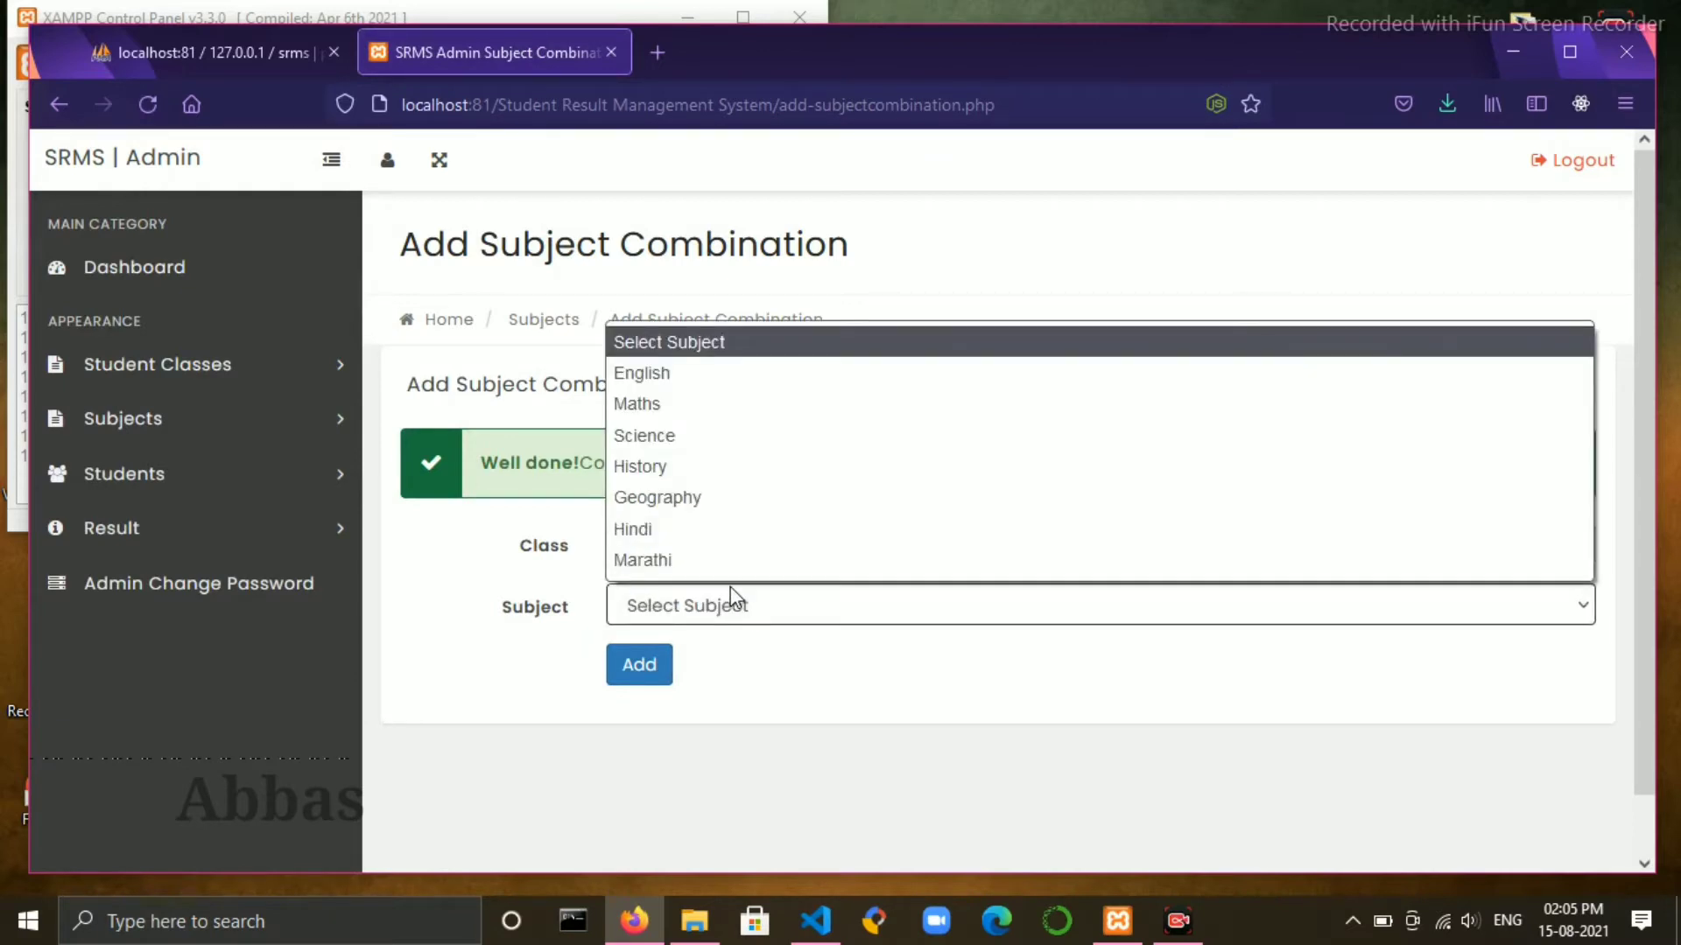
{"action": "left_click", "coordinate": [730, 588]}
{"action": "left_click", "coordinate": [731, 588]}
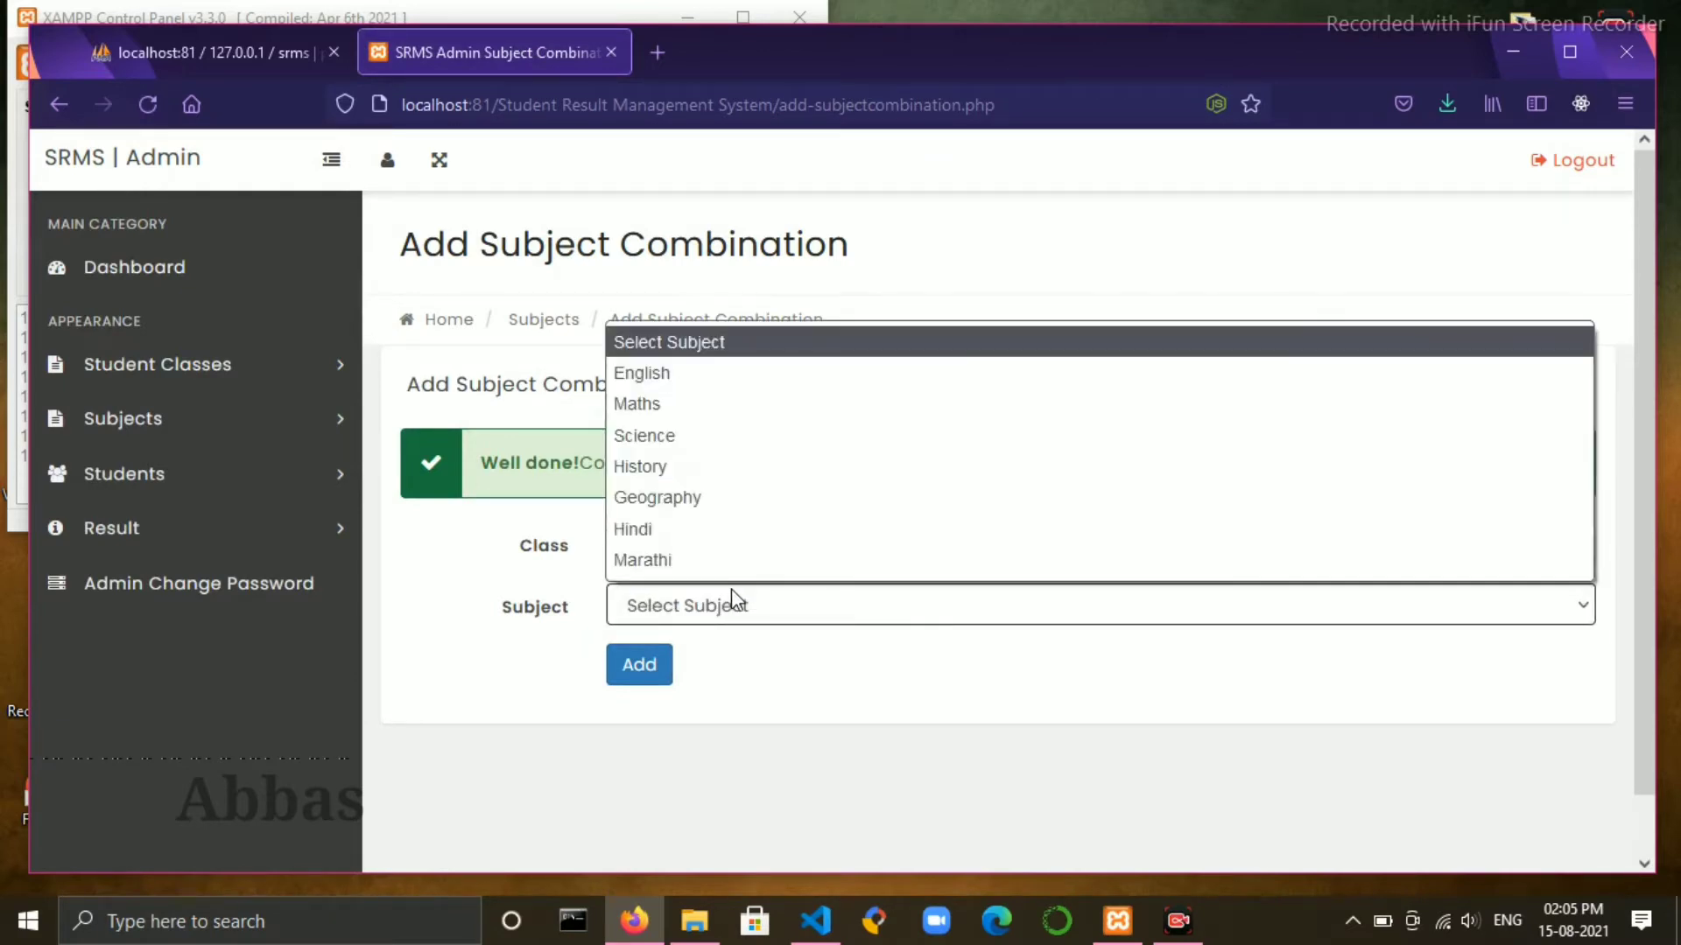
{"action": "left_click", "coordinate": [709, 437]}
{"action": "left_click", "coordinate": [656, 679]}
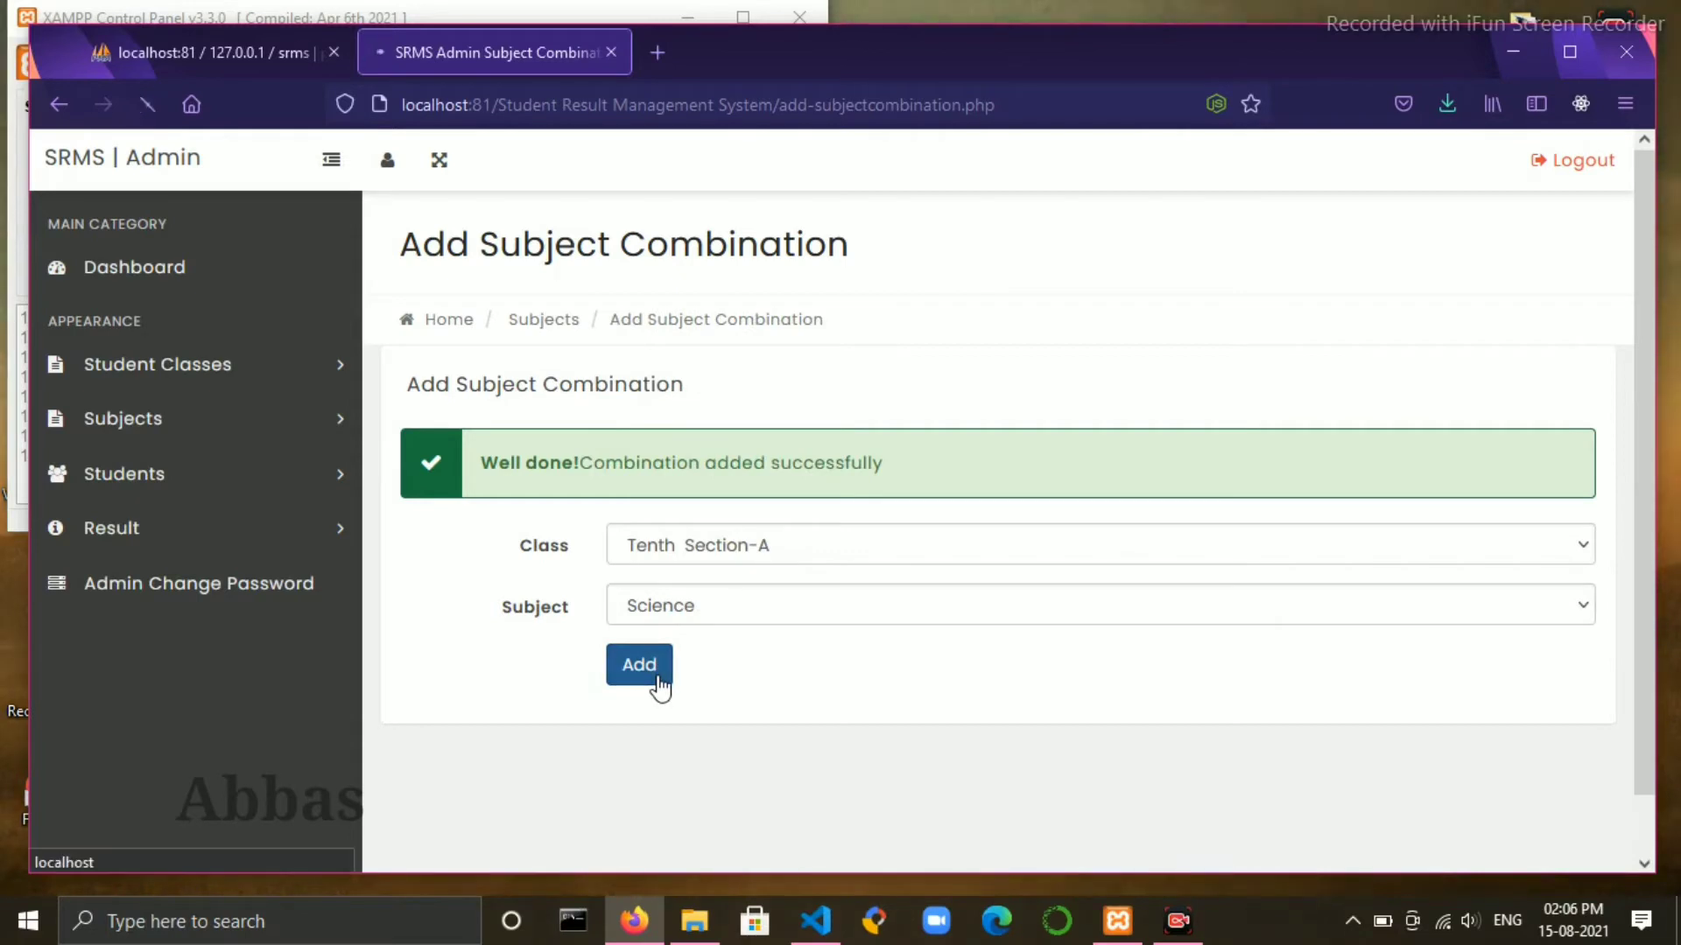
{"action": "left_click", "coordinate": [848, 553]}
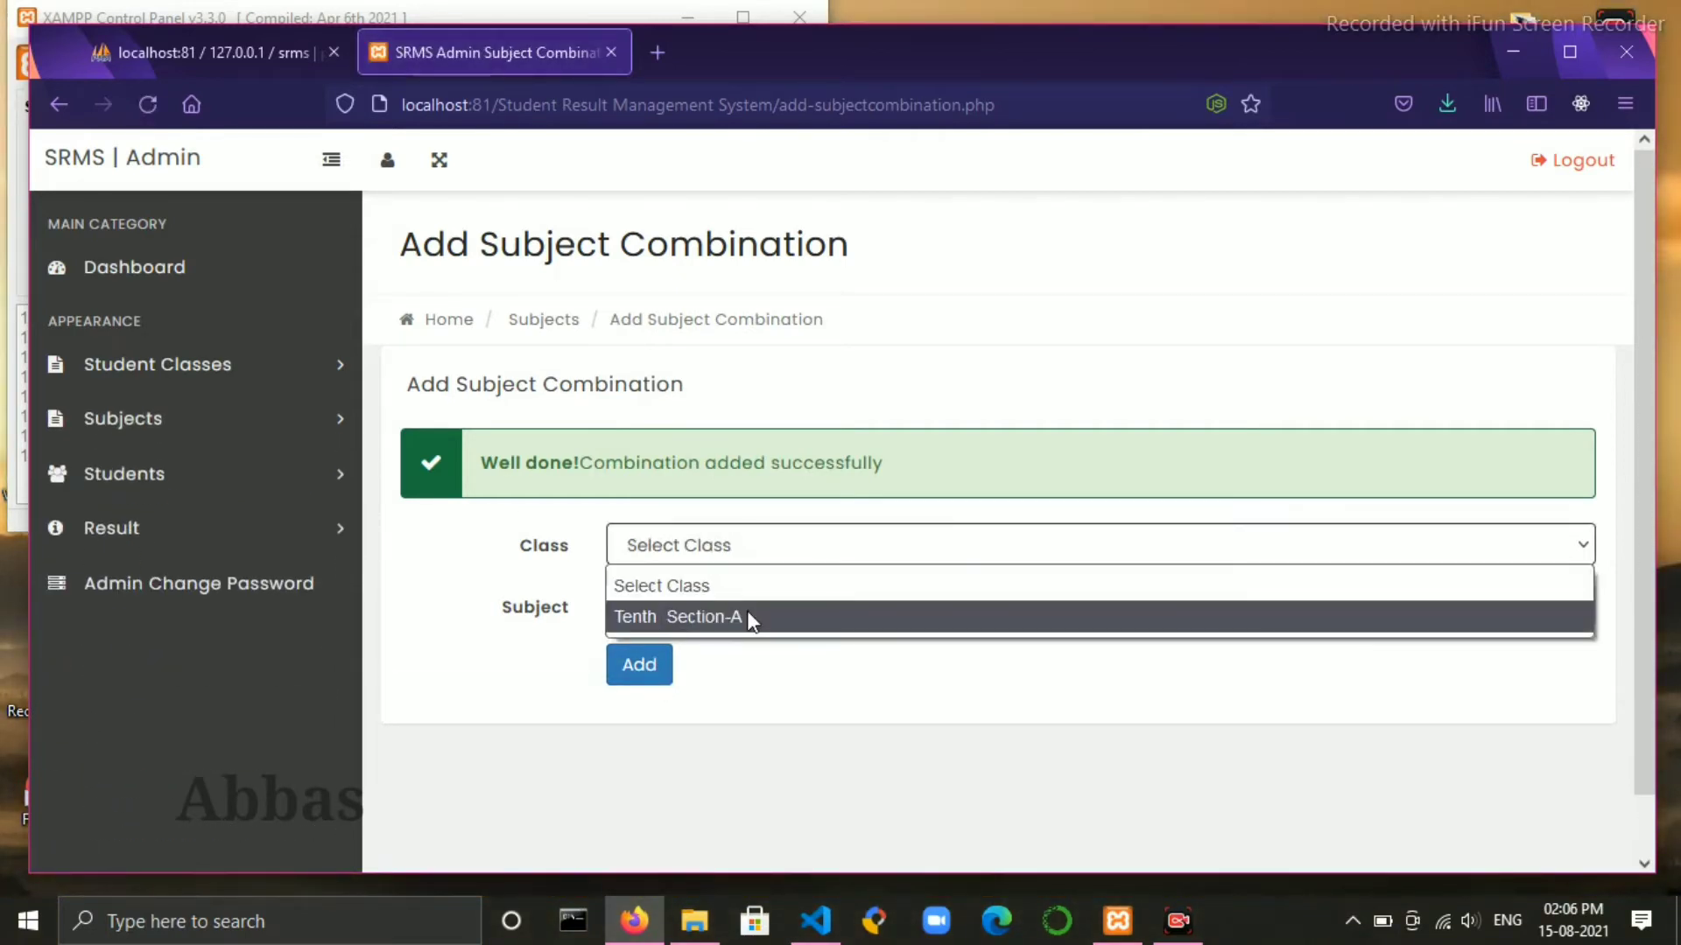
{"action": "left_click", "coordinate": [748, 616]}
{"action": "left_click", "coordinate": [744, 608]}
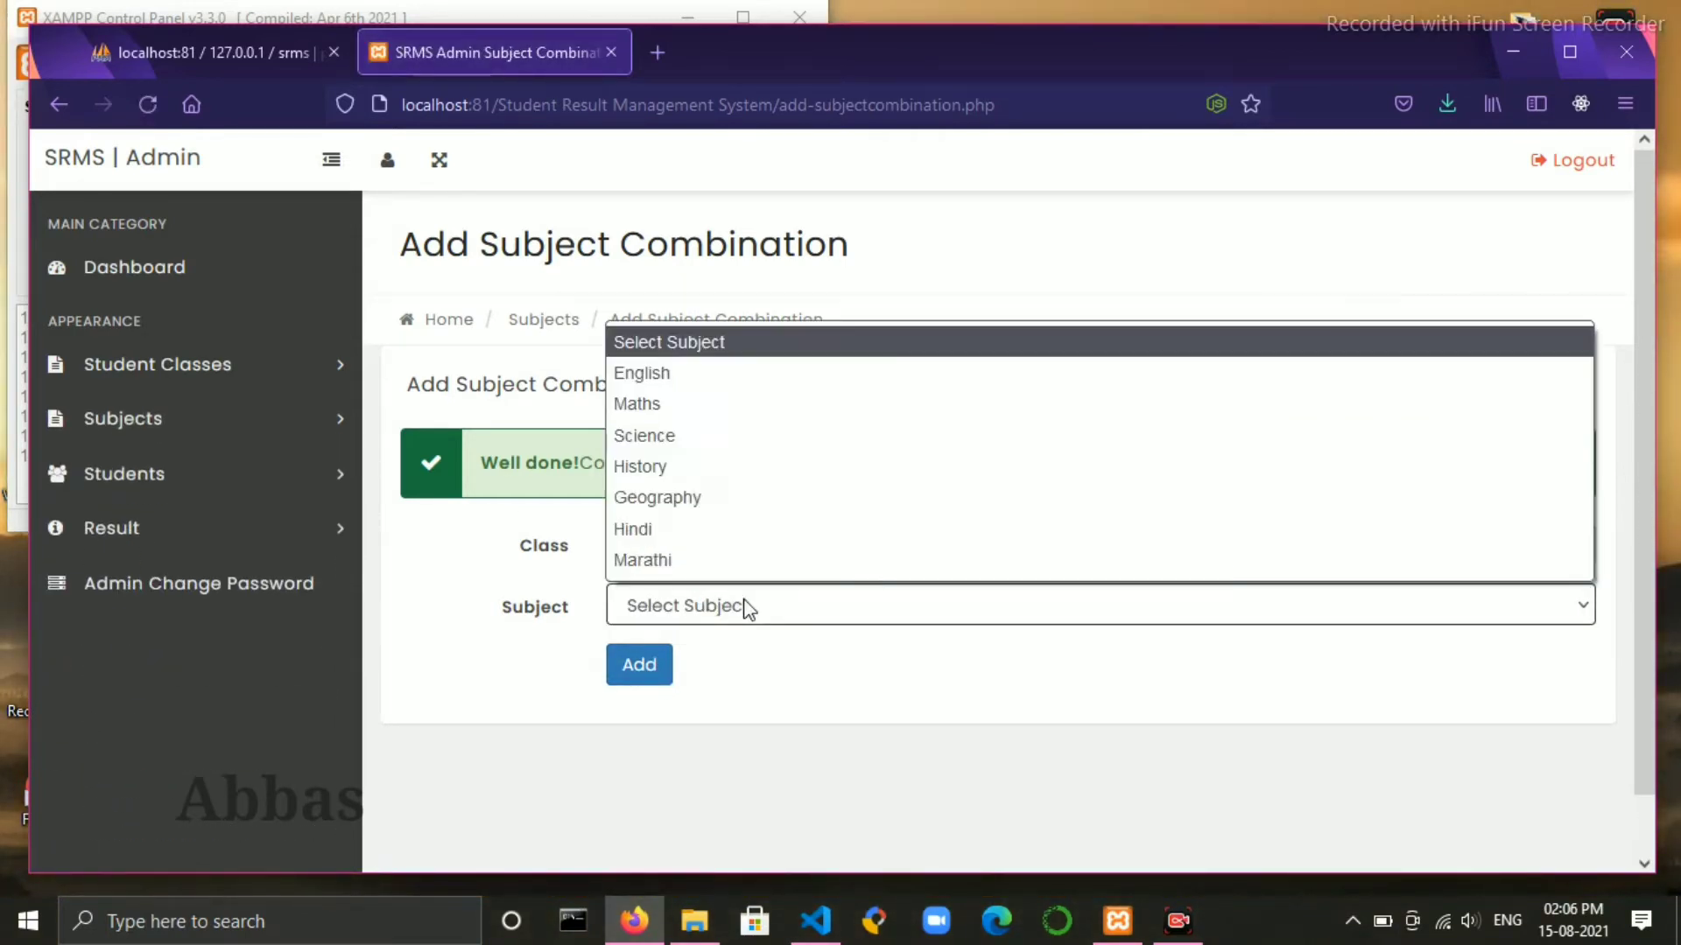
{"action": "left_click", "coordinate": [697, 473]}
{"action": "left_click", "coordinate": [628, 679]}
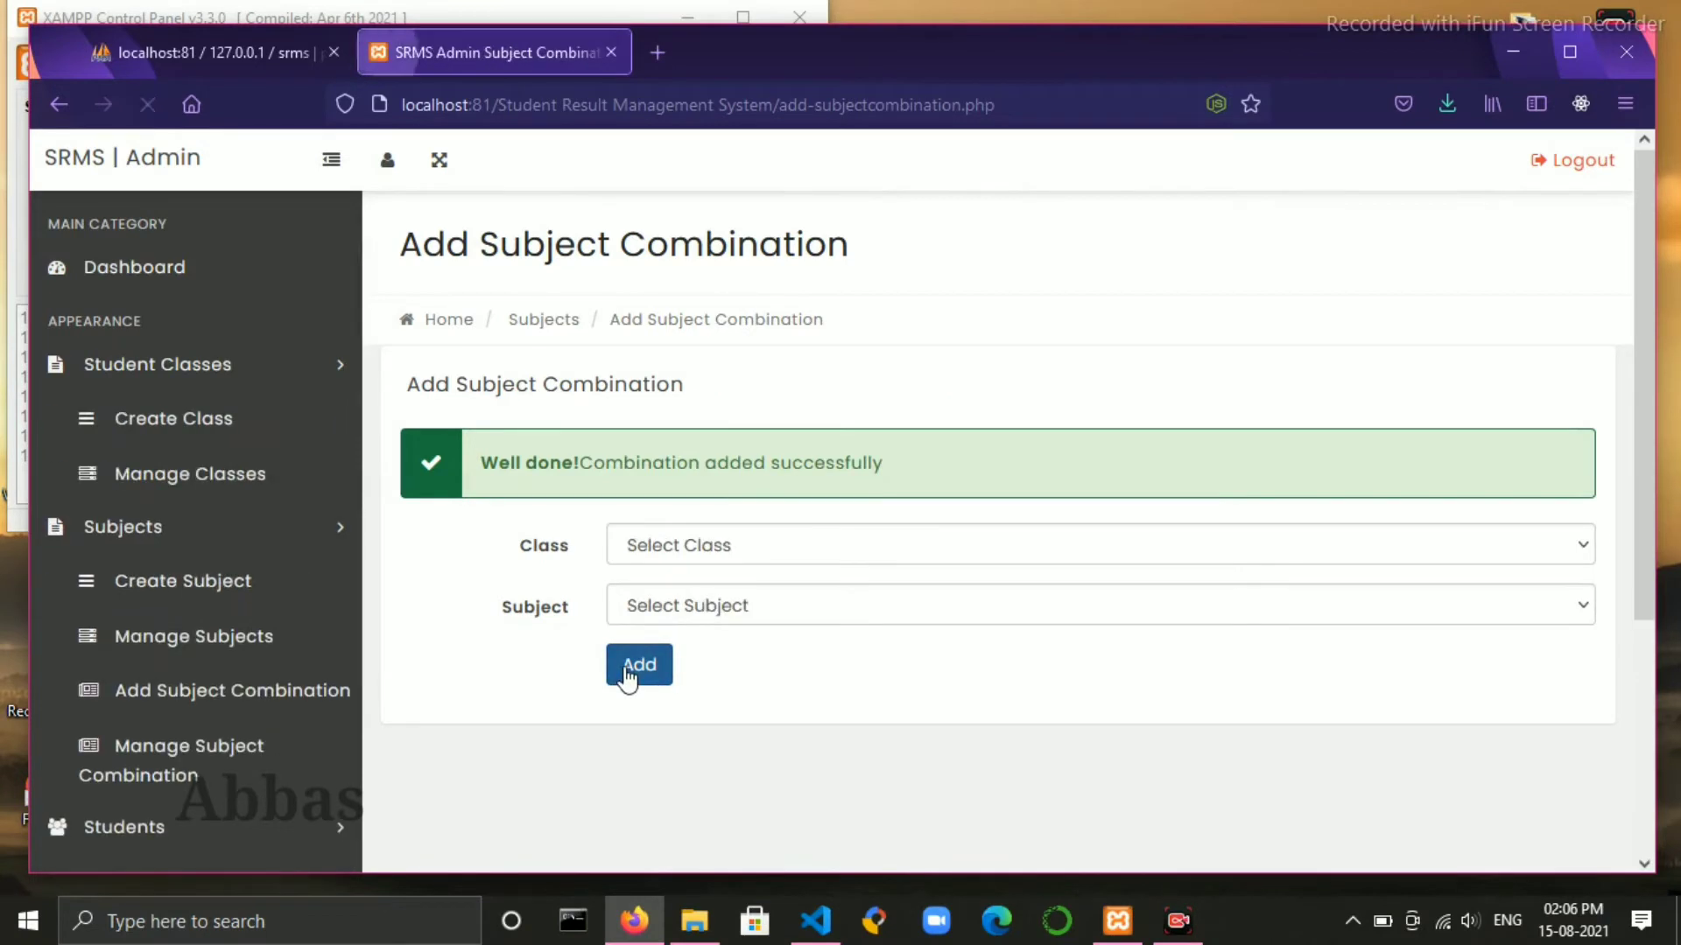
- Add the Tenth Section-A combinations for Geography and Hindi
{"action": "left_click", "coordinate": [730, 555]}
{"action": "left_click", "coordinate": [736, 611]}
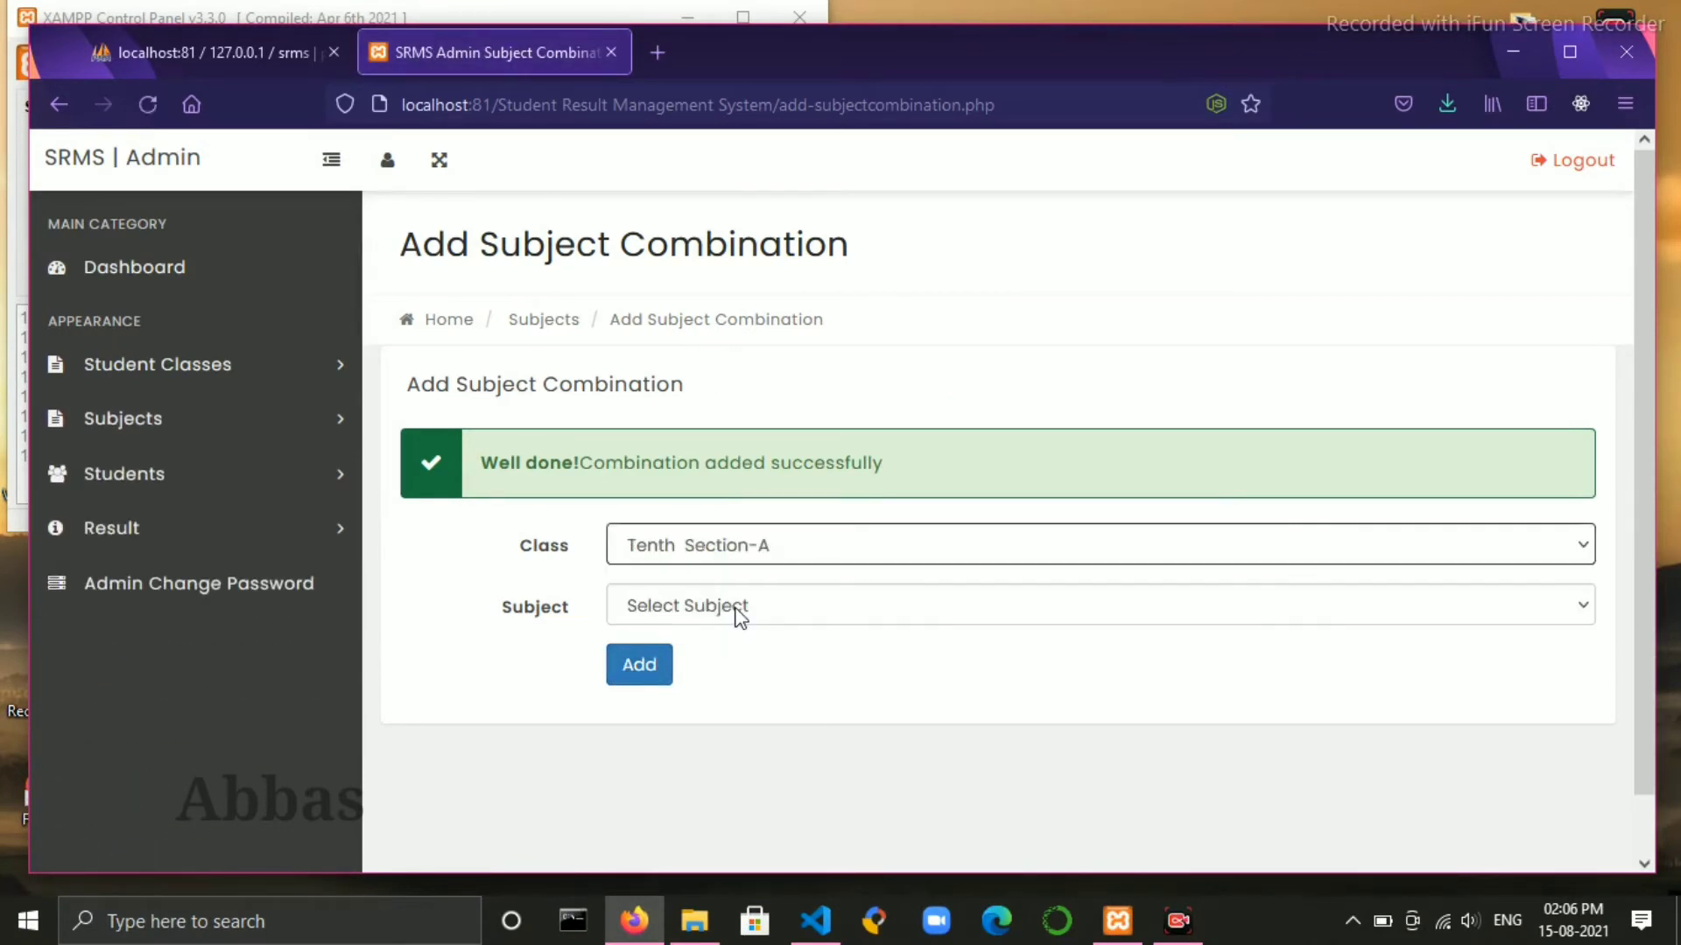
{"action": "left_click", "coordinate": [738, 613]}
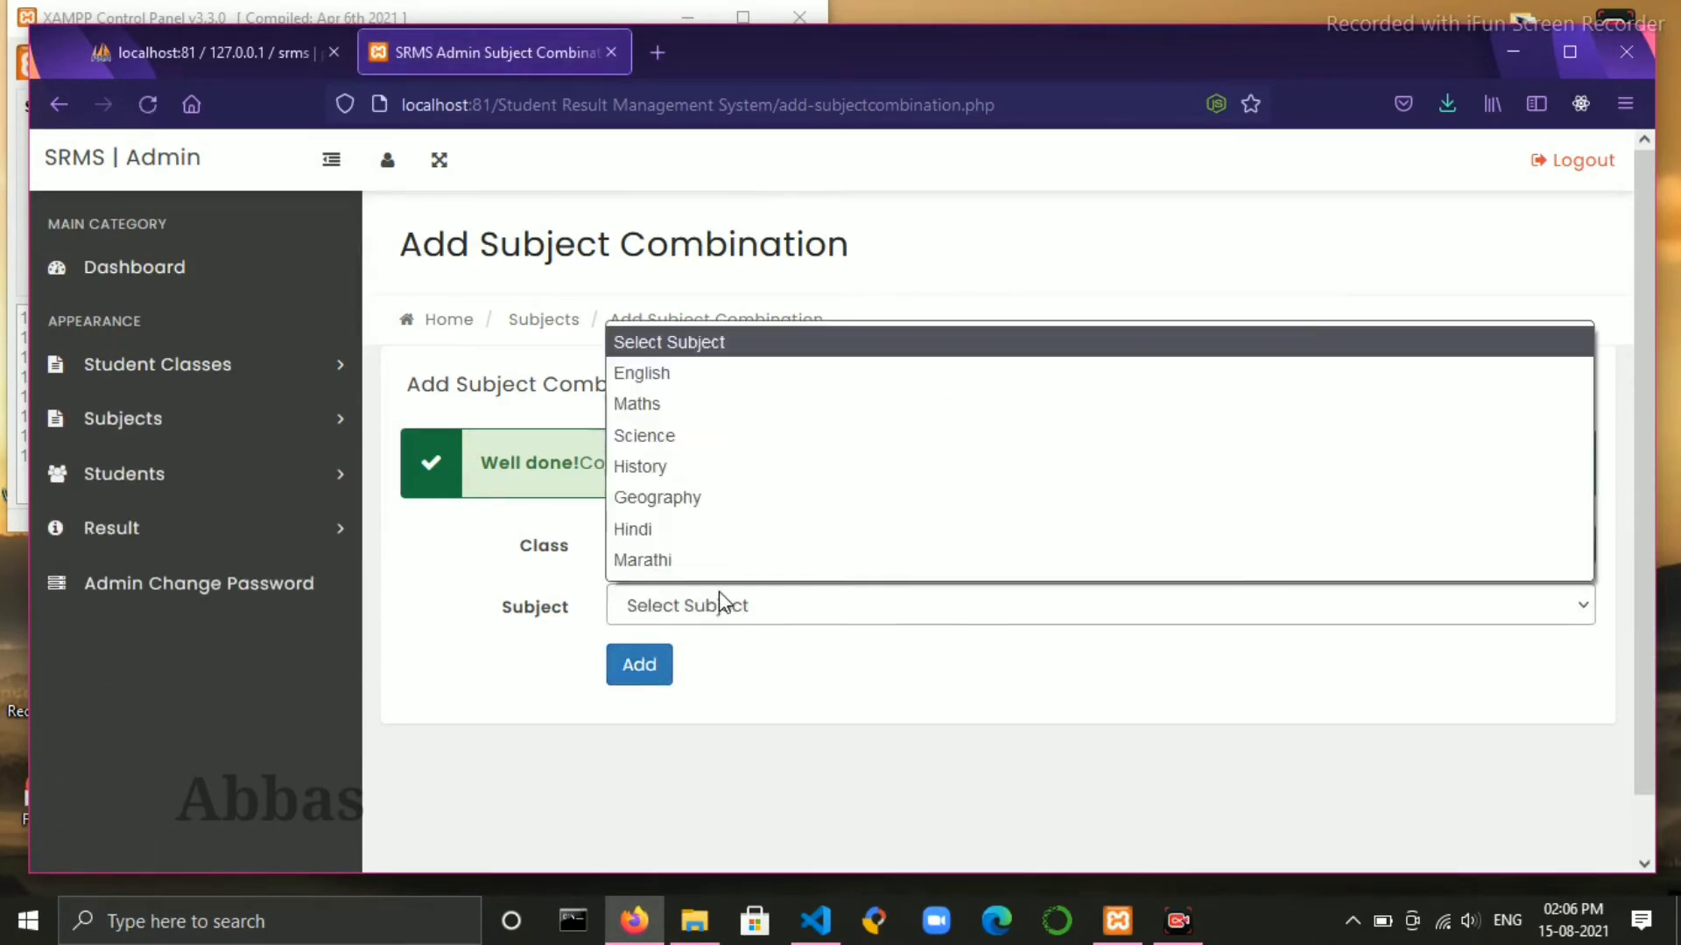
{"action": "left_click", "coordinate": [725, 498]}
{"action": "left_click", "coordinate": [638, 665]}
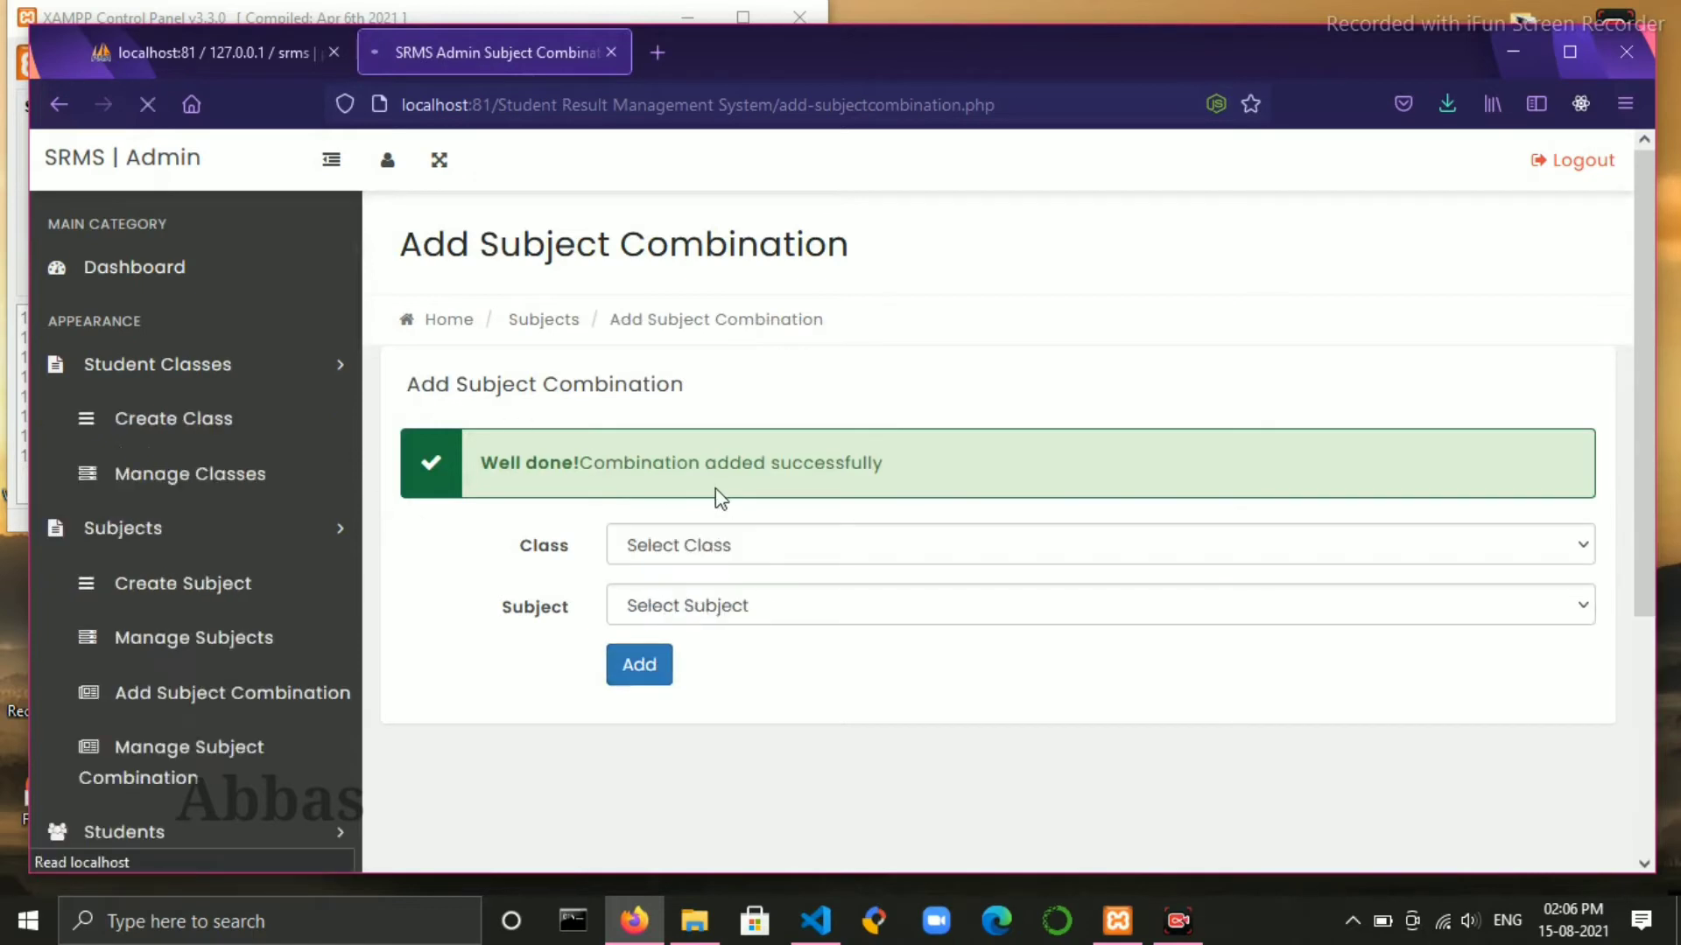
{"action": "left_click", "coordinate": [855, 553]}
{"action": "left_click", "coordinate": [781, 613]}
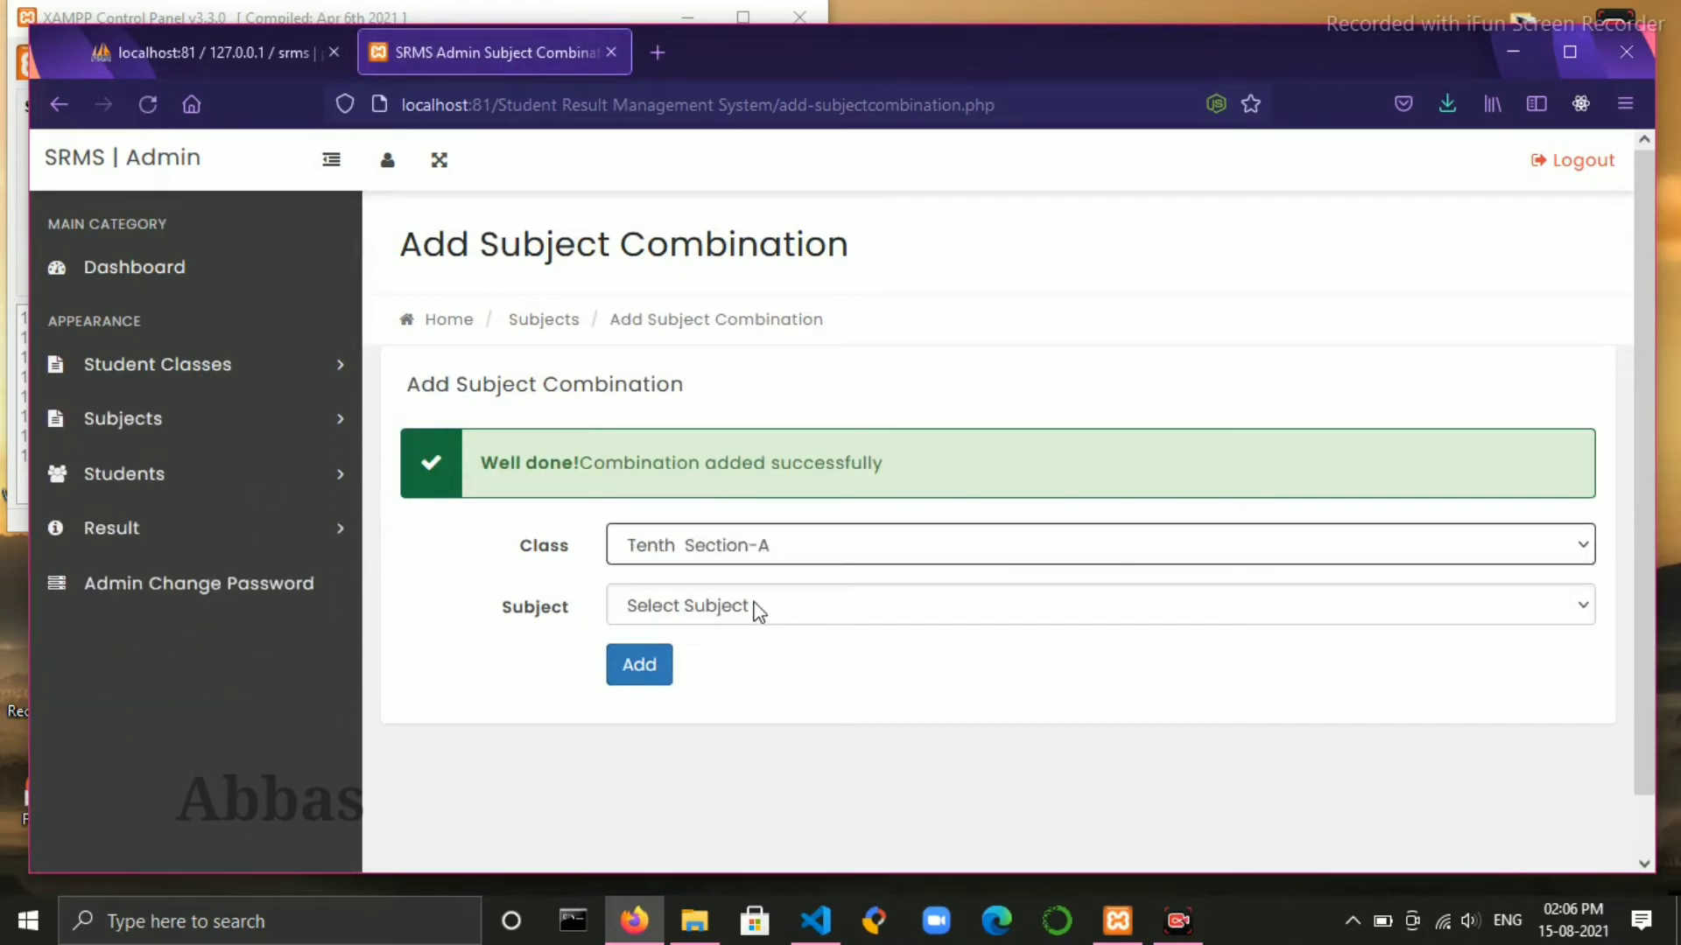
{"action": "left_click", "coordinate": [758, 610]}
{"action": "left_click", "coordinate": [700, 531]}
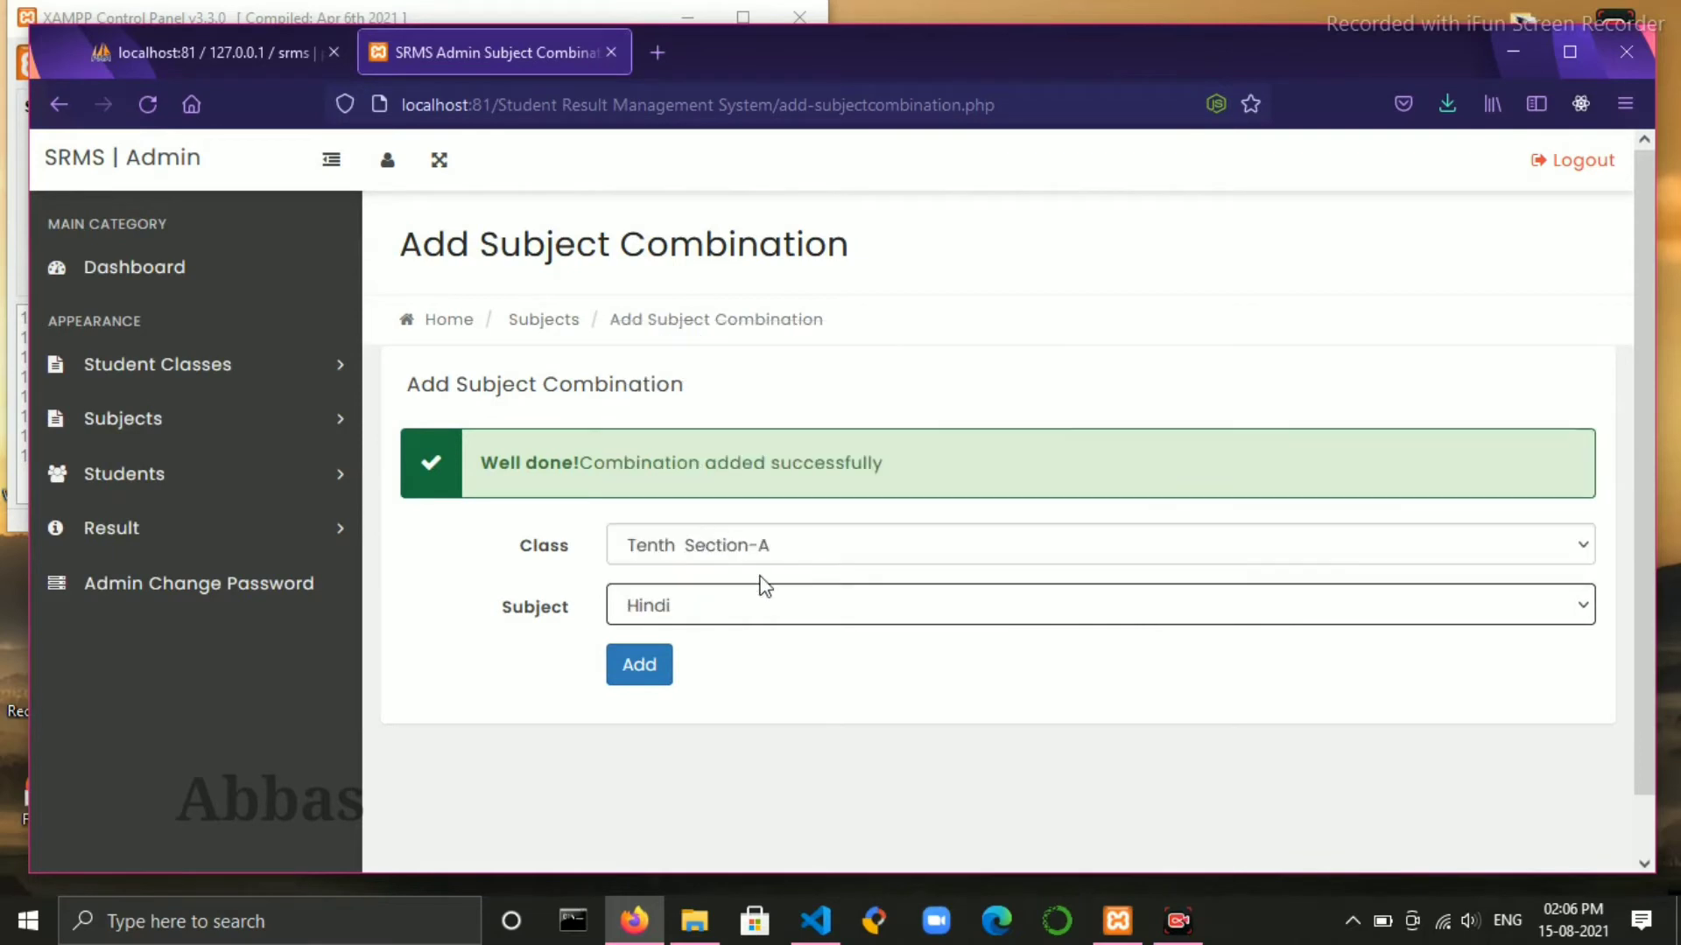
{"action": "left_click", "coordinate": [647, 666]}
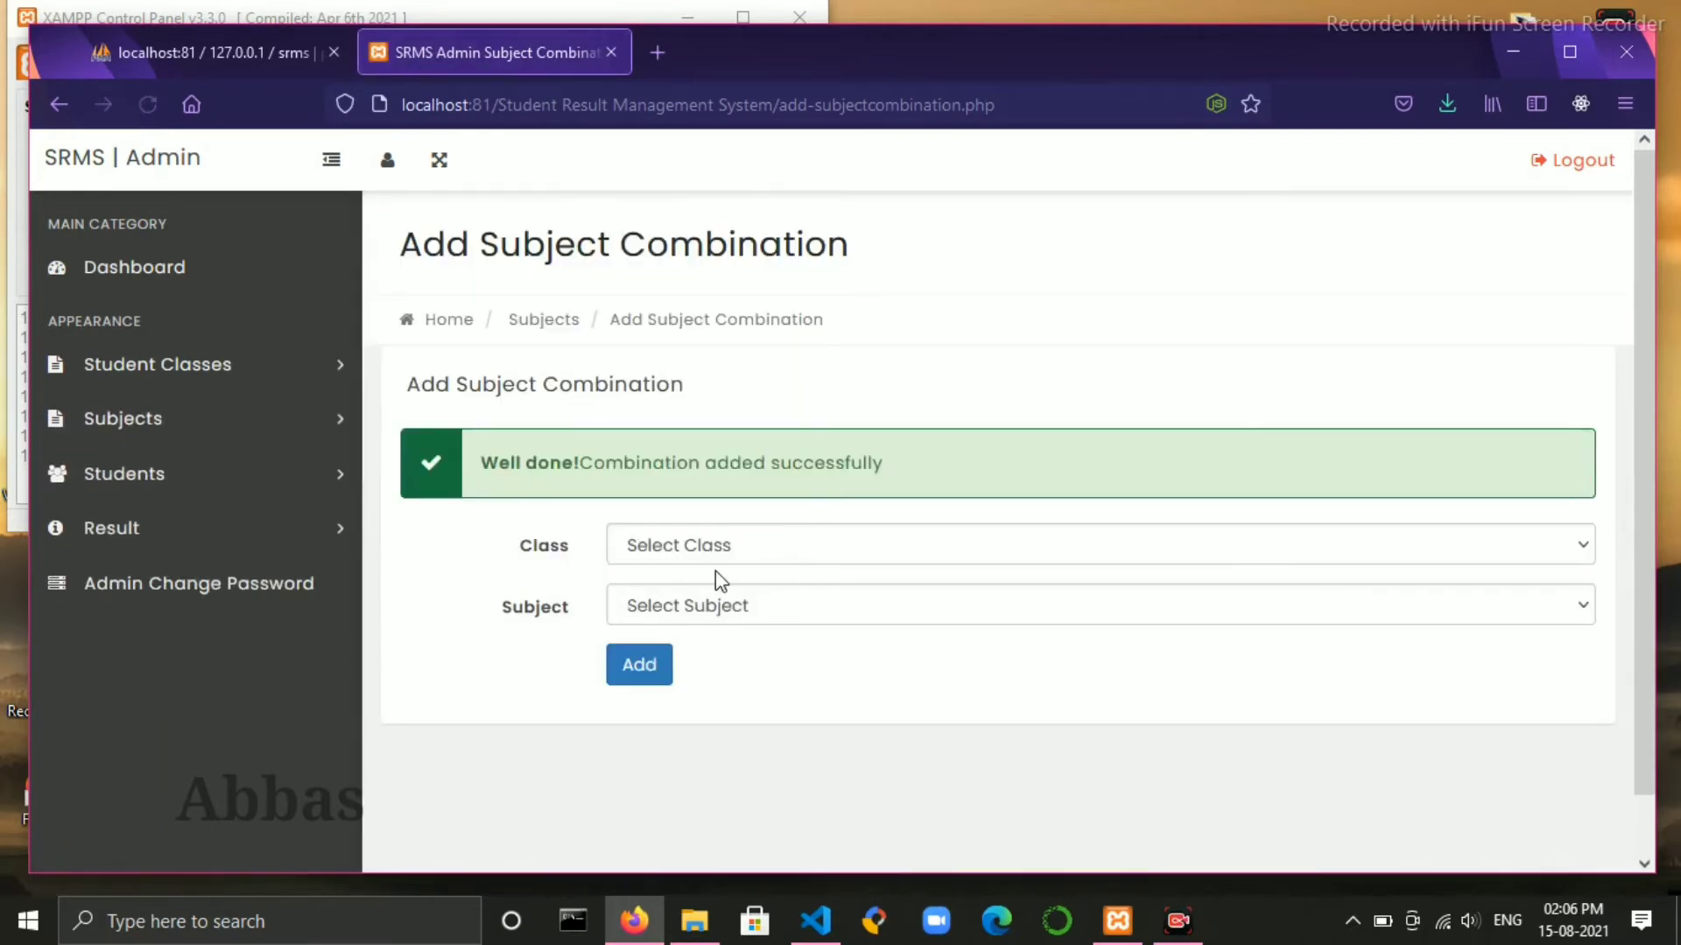
- Add the Tenth Section-A and Marathi combination, then view Manage Subject Combination
{"action": "left_click", "coordinate": [696, 555]}
{"action": "left_click", "coordinate": [712, 613]}
{"action": "left_click", "coordinate": [719, 616]}
{"action": "left_click", "coordinate": [719, 615]}
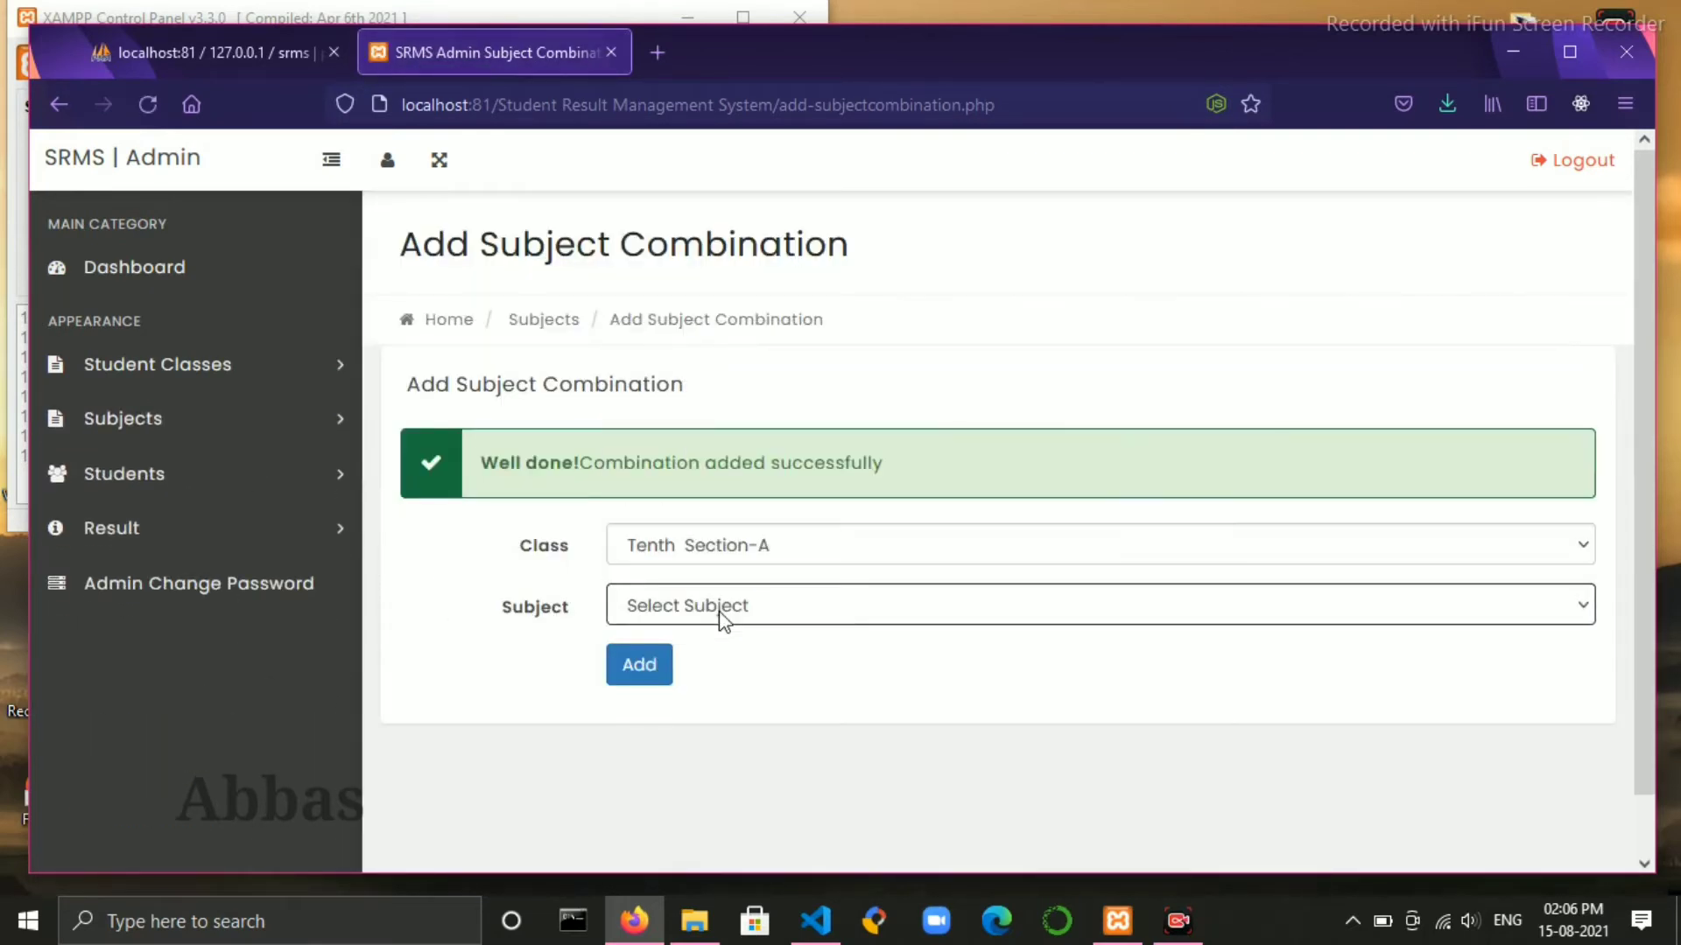
{"action": "left_click", "coordinate": [720, 617]}
{"action": "left_click", "coordinate": [694, 564]}
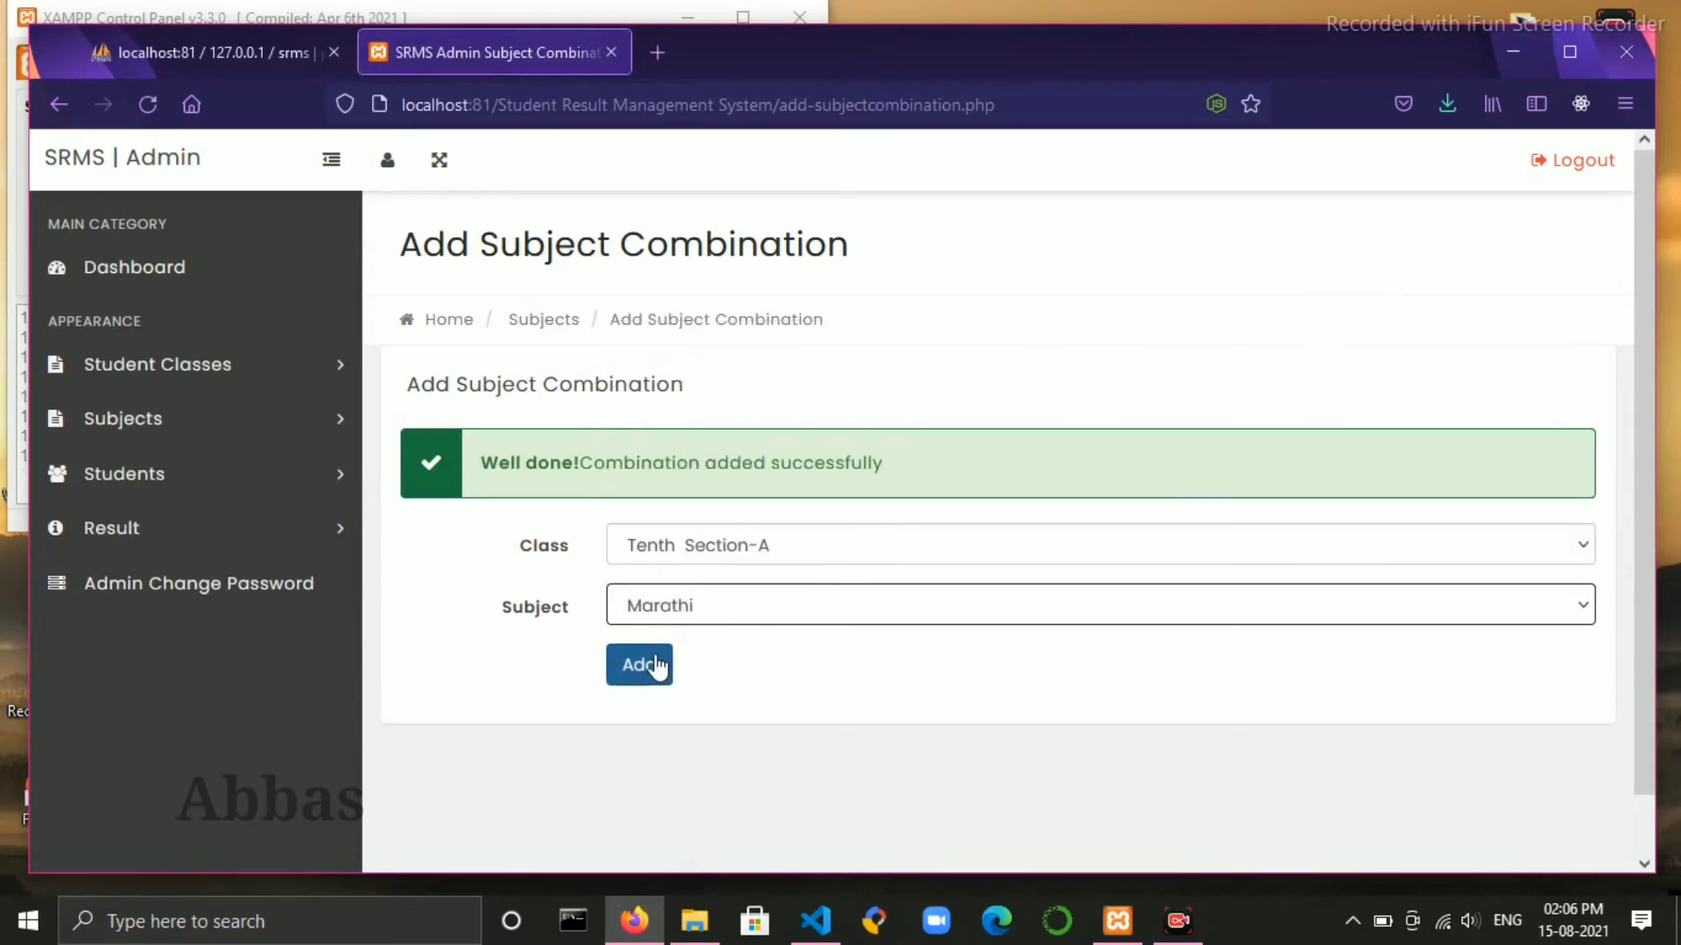
{"action": "left_click", "coordinate": [656, 665]}
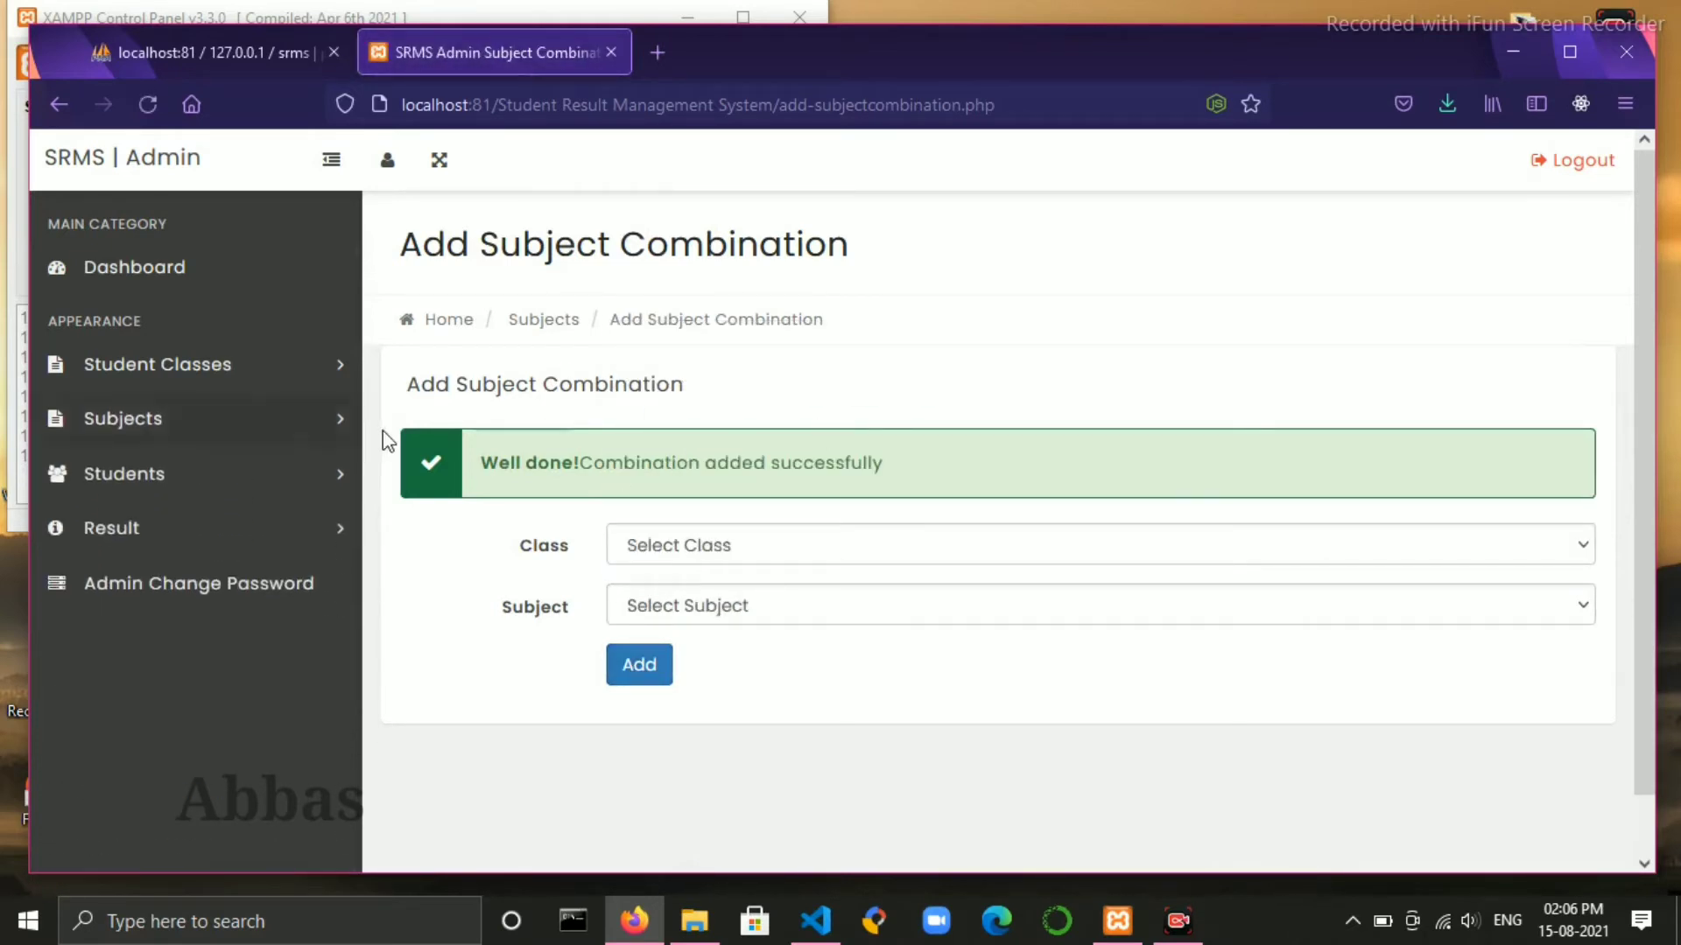
{"action": "left_click", "coordinate": [302, 414]}
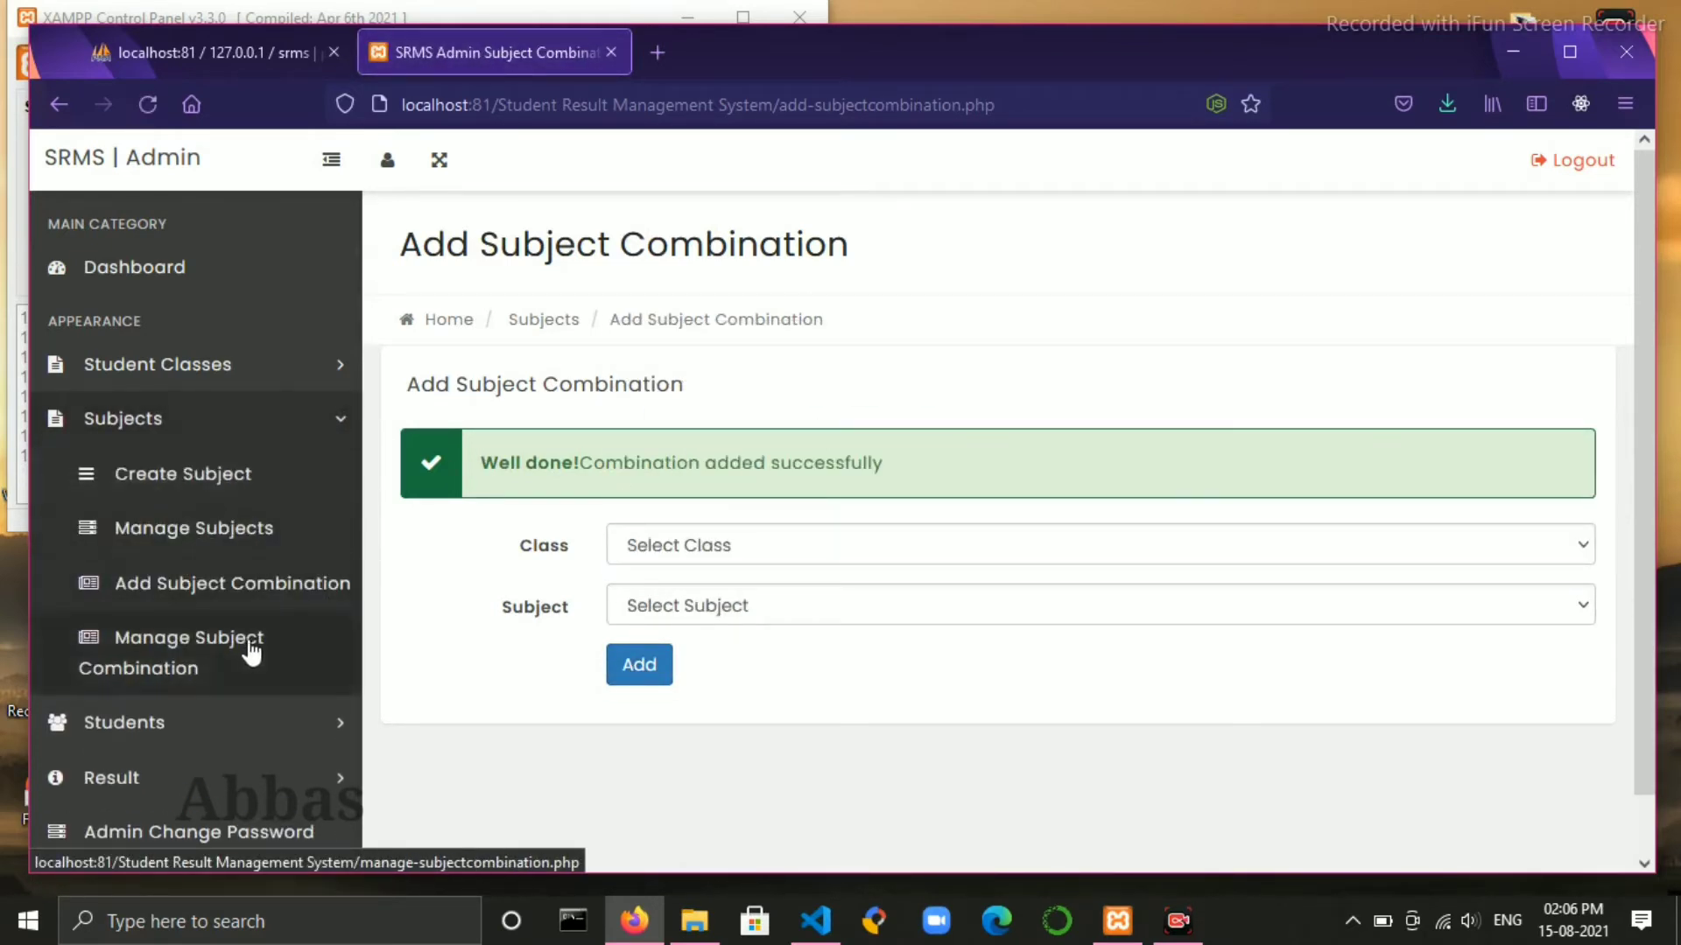
{"action": "left_click", "coordinate": [247, 652]}
- Review the seven Tenth Section-A subject combinations, then go to the Student Admission form
{"action": "scroll", "coordinate": [946, 574], "scroll_direction": "down", "scroll_amount": 3}
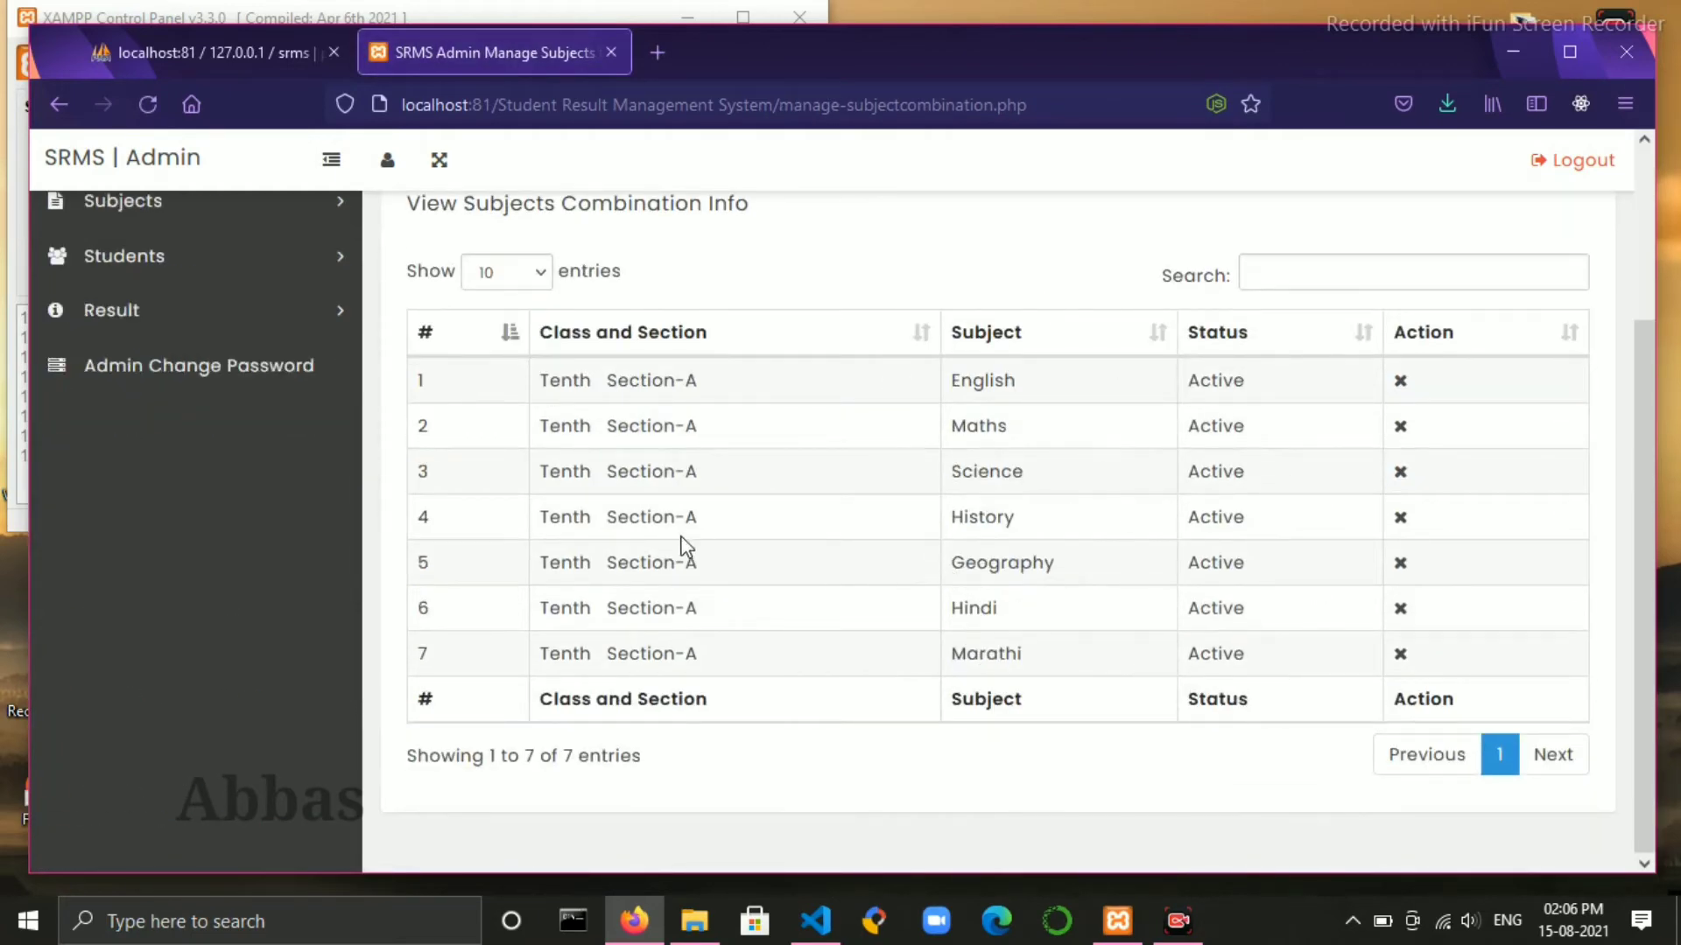
{"action": "scroll", "coordinate": [844, 234], "scroll_direction": "up", "scroll_amount": 3}
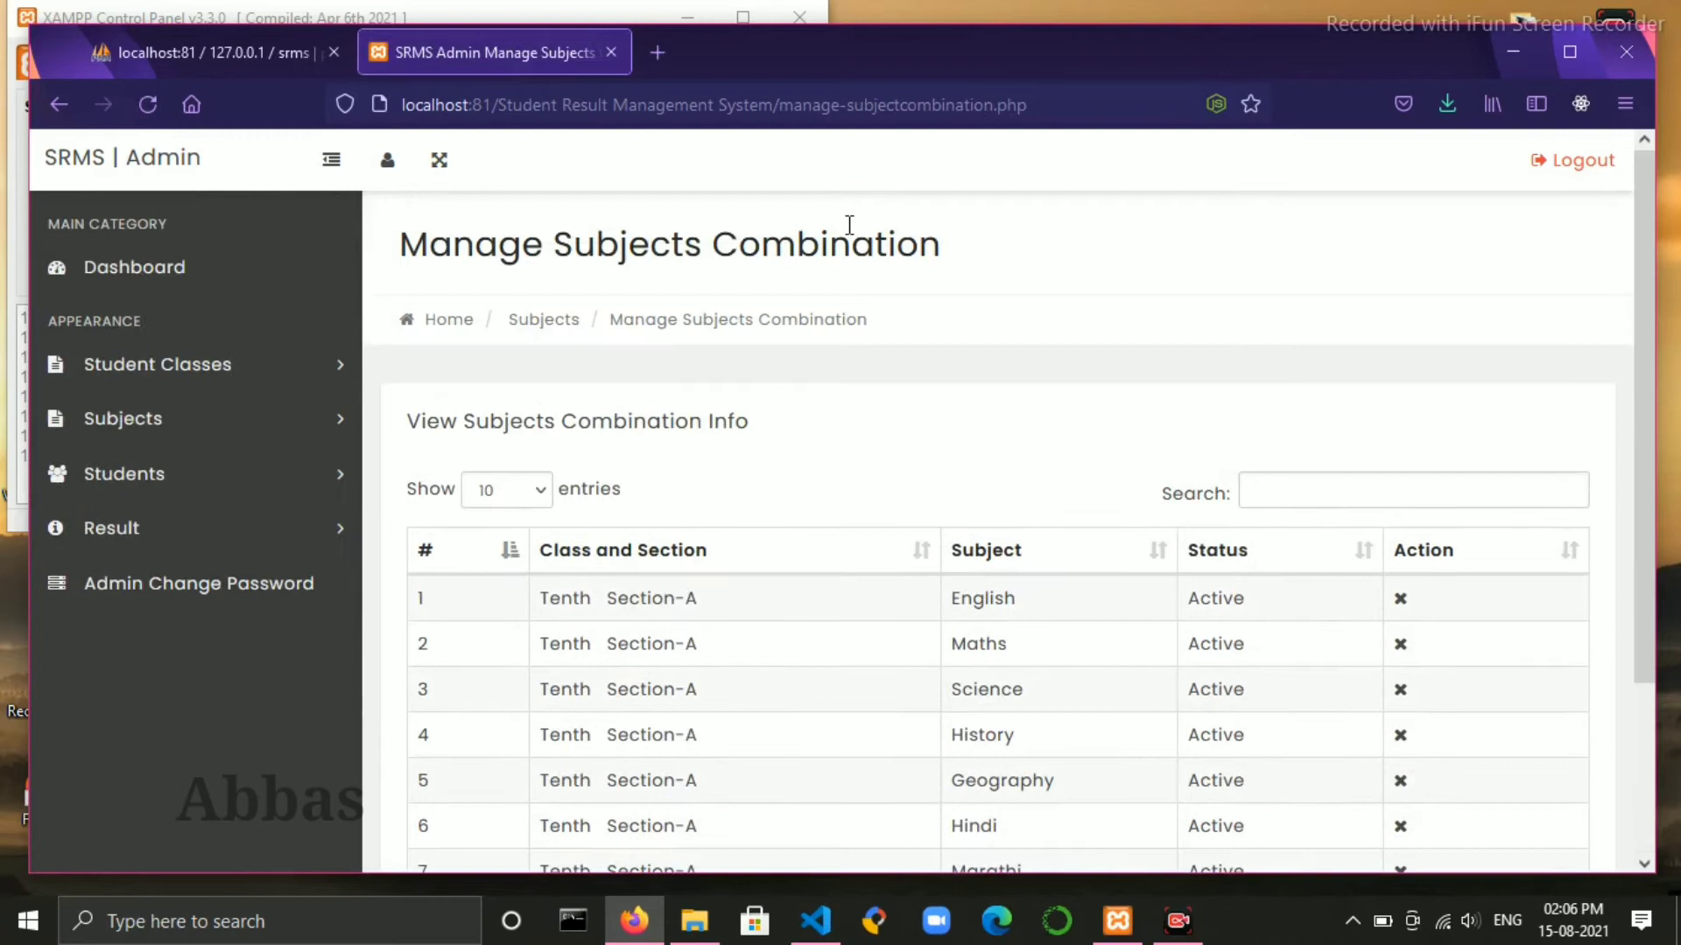
{"action": "left_click", "coordinate": [274, 476]}
{"action": "left_click", "coordinate": [150, 525]}
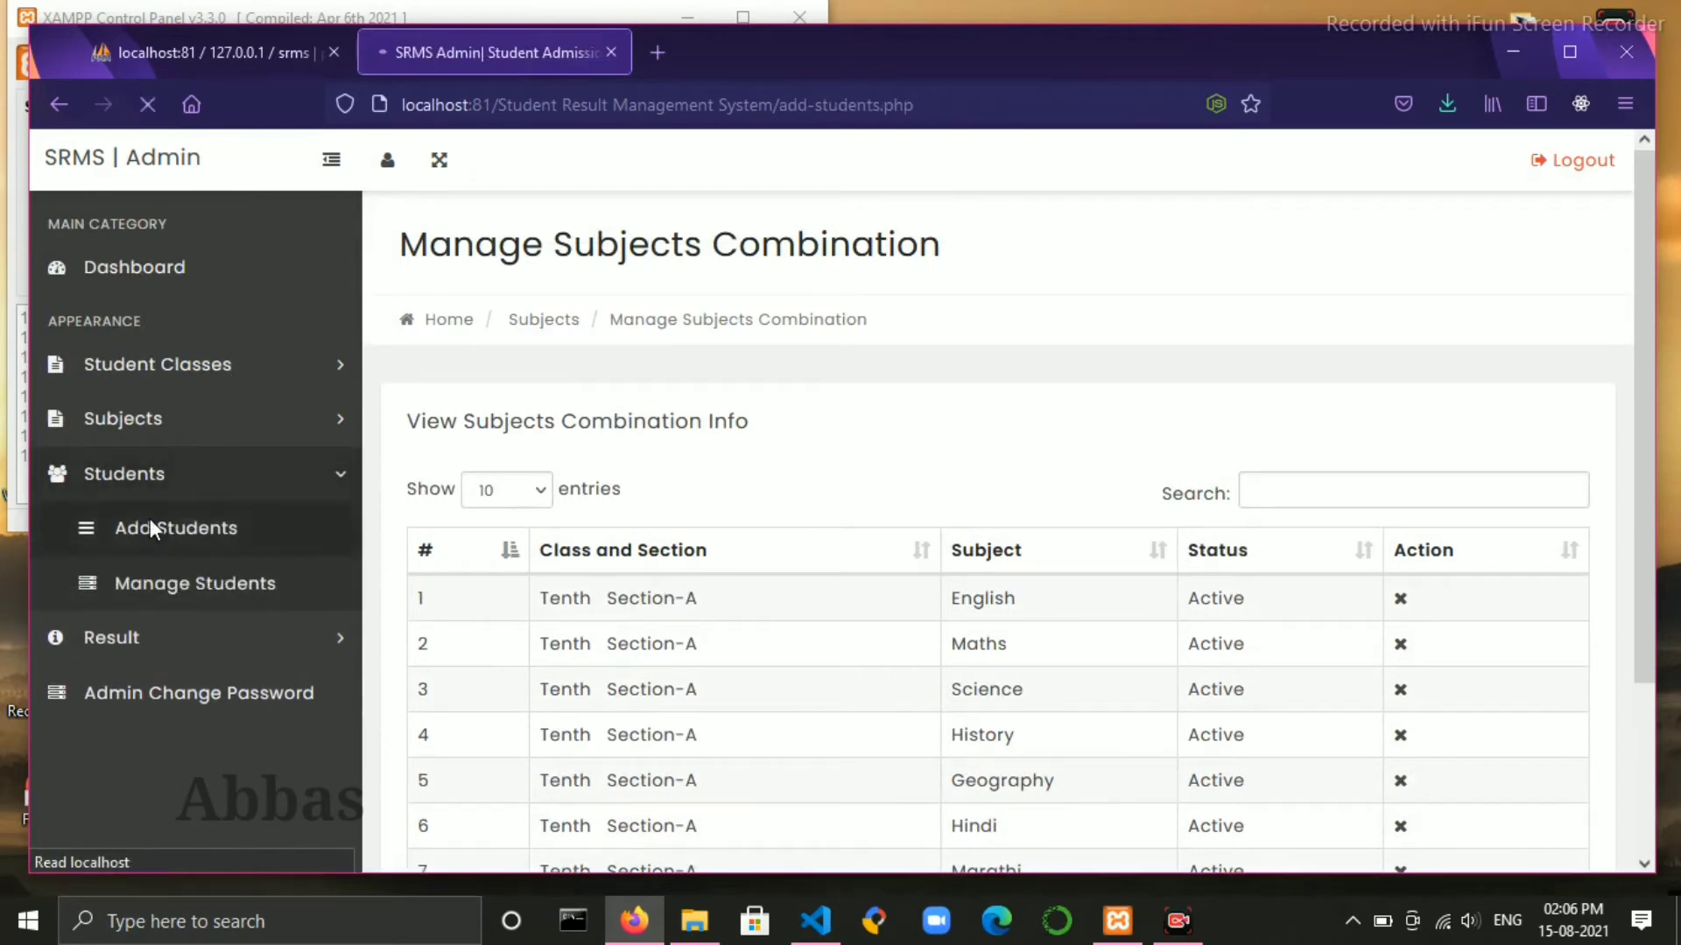
- Confirm the Manage Students list is empty and return to the Student Admission form
{"action": "left_click", "coordinate": [123, 475]}
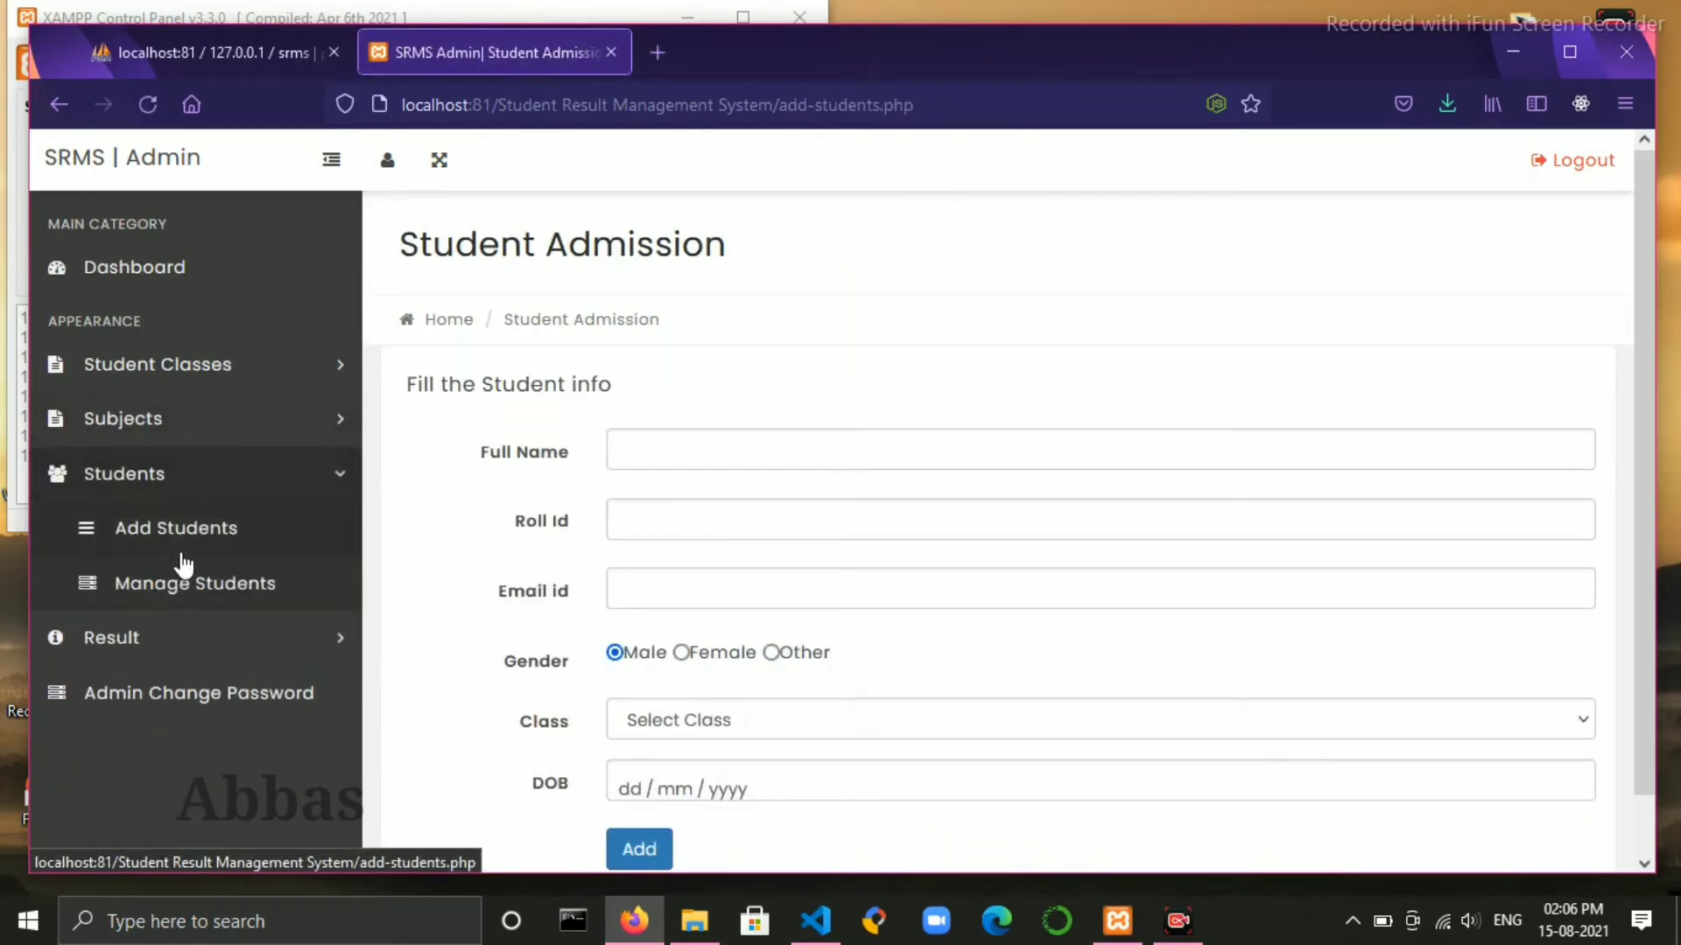
{"action": "left_click", "coordinate": [170, 585]}
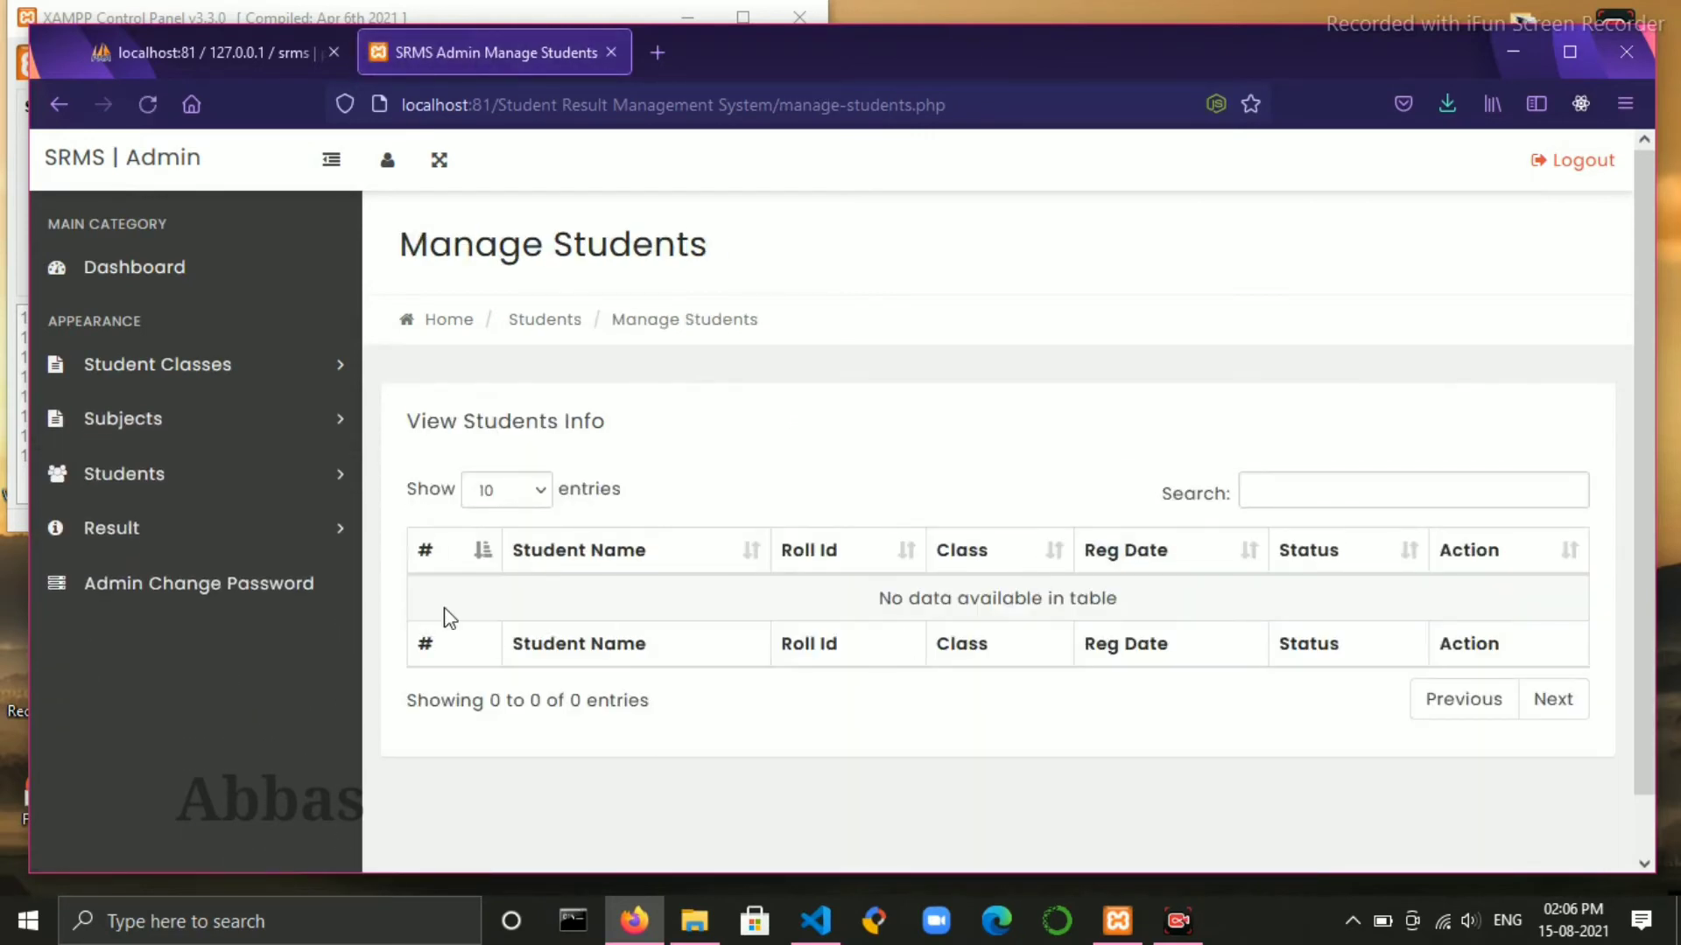
{"action": "left_click", "coordinate": [373, 482]}
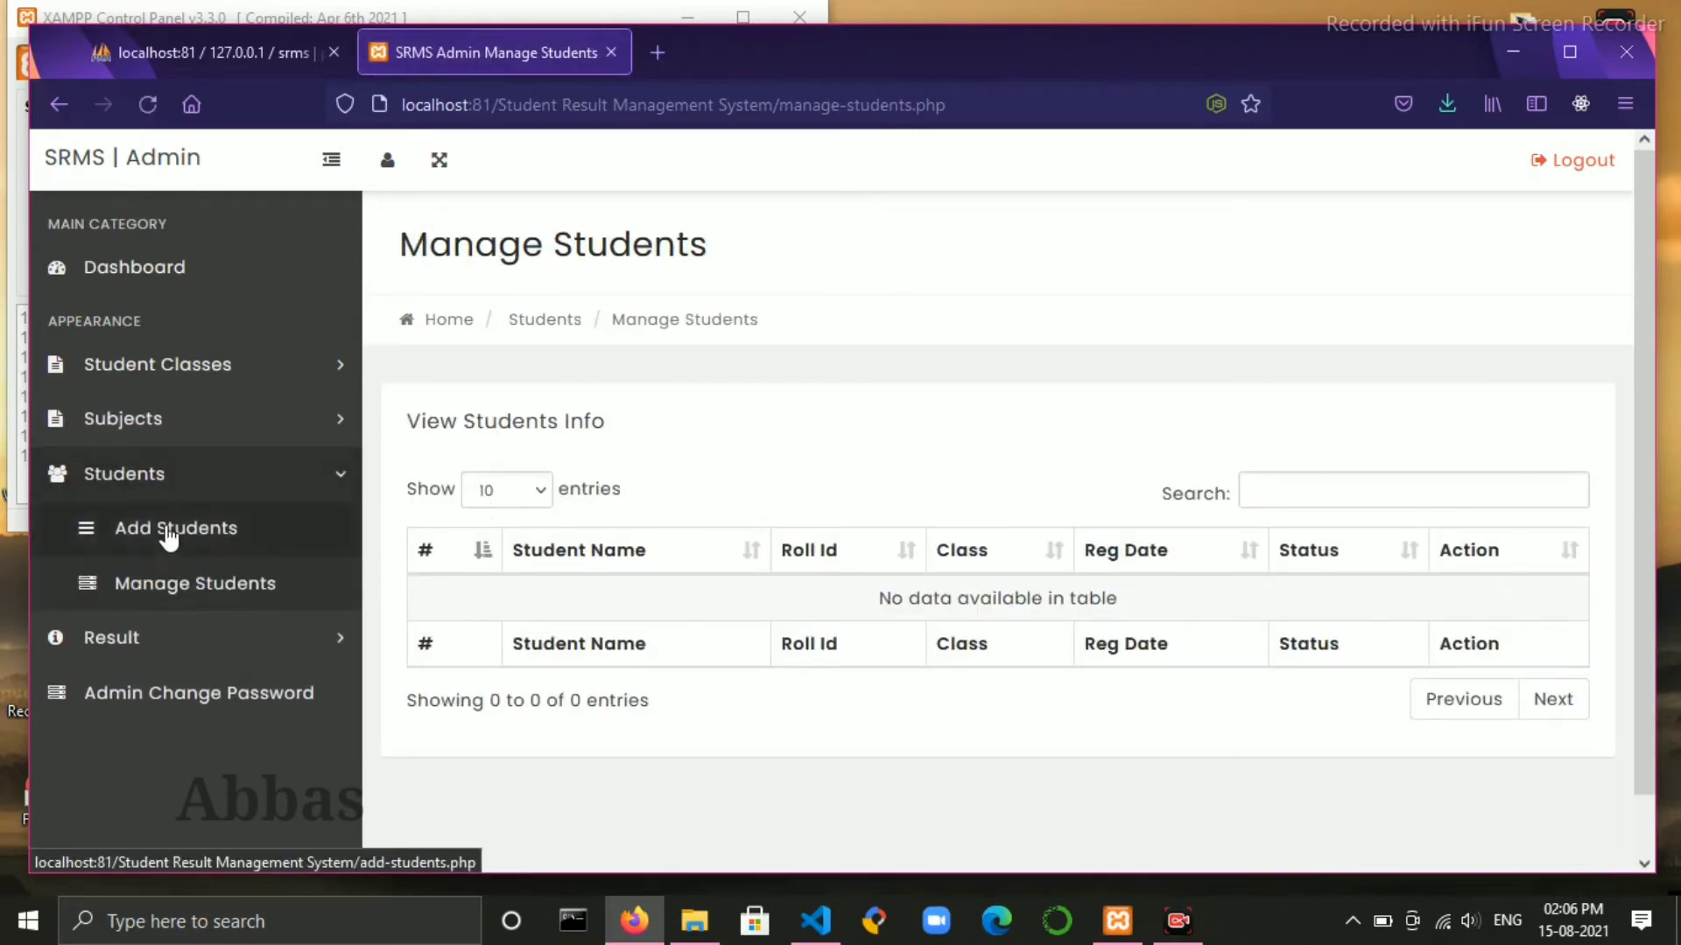
{"action": "left_click", "coordinate": [170, 530]}
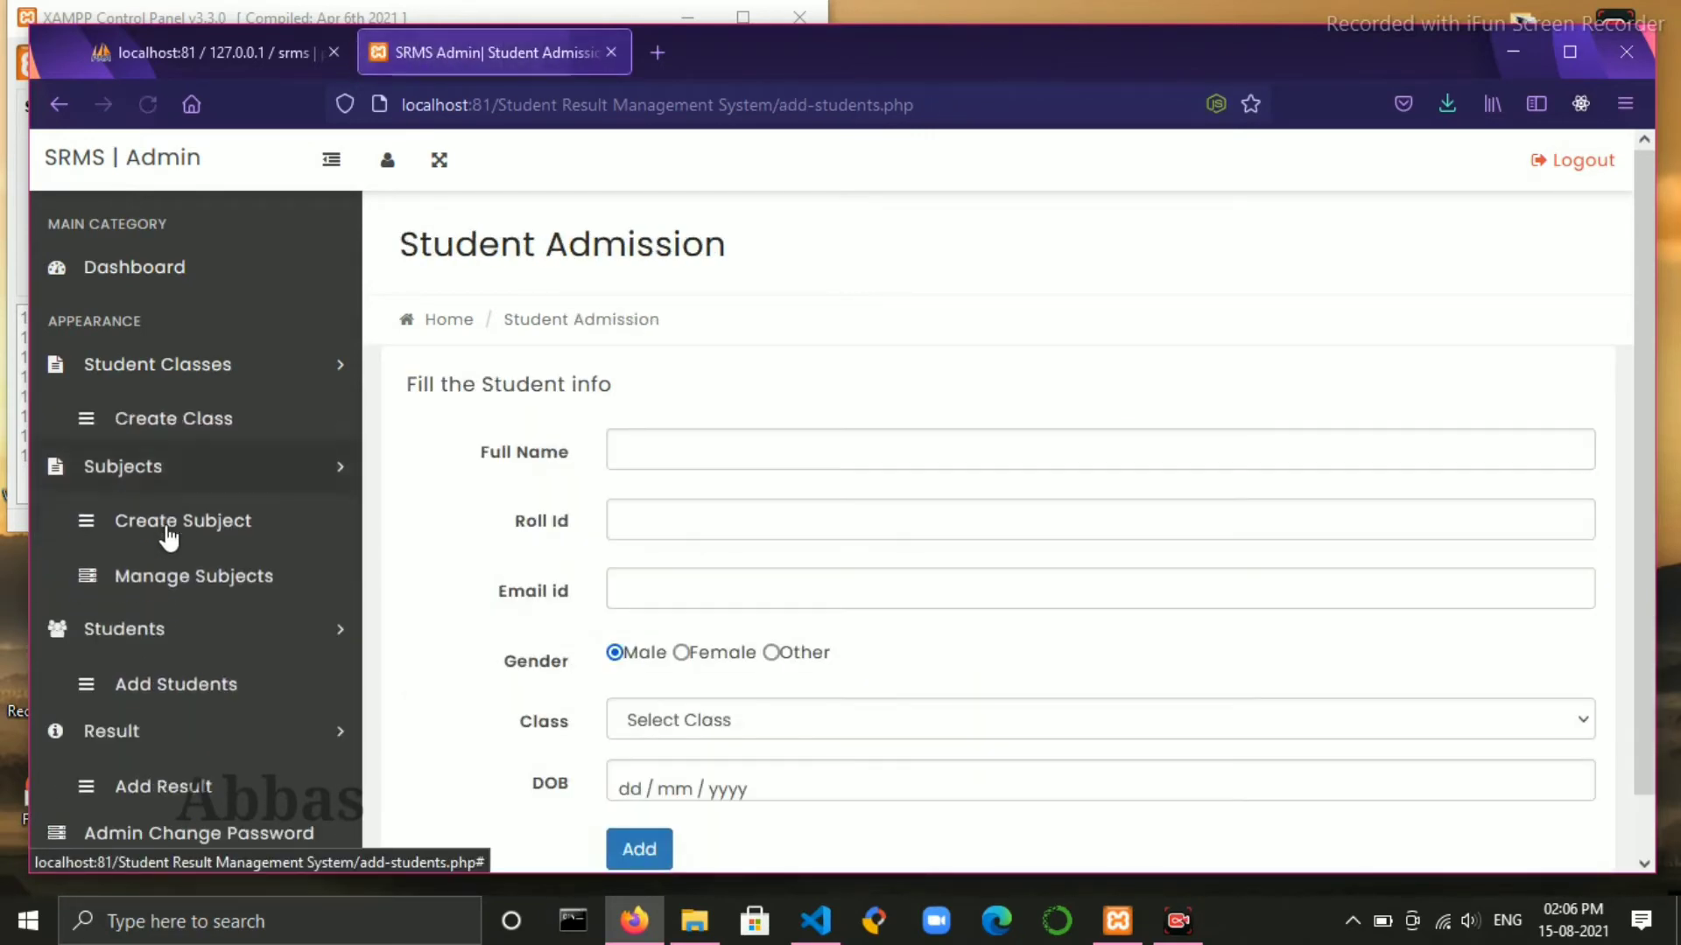
- Admit a student to Tenth Section-A with full name, roll id, e-mail and birth date 12/12/1998
{"action": "left_click", "coordinate": [643, 452]}
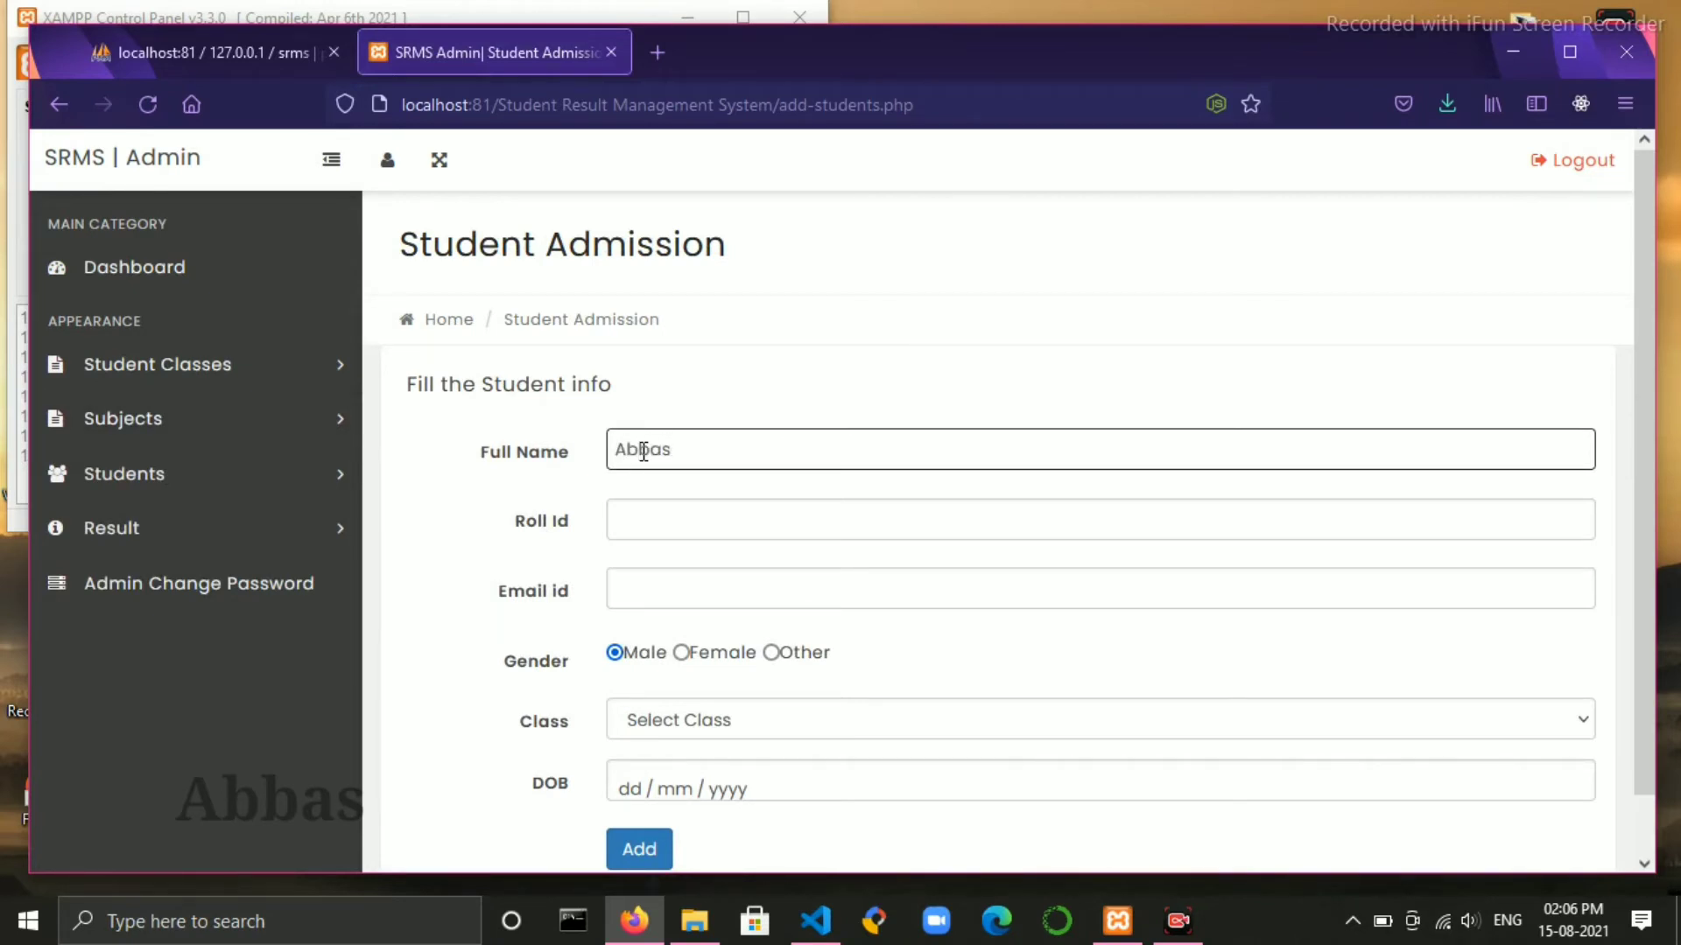
{"action": "left_click", "coordinate": [669, 511]}
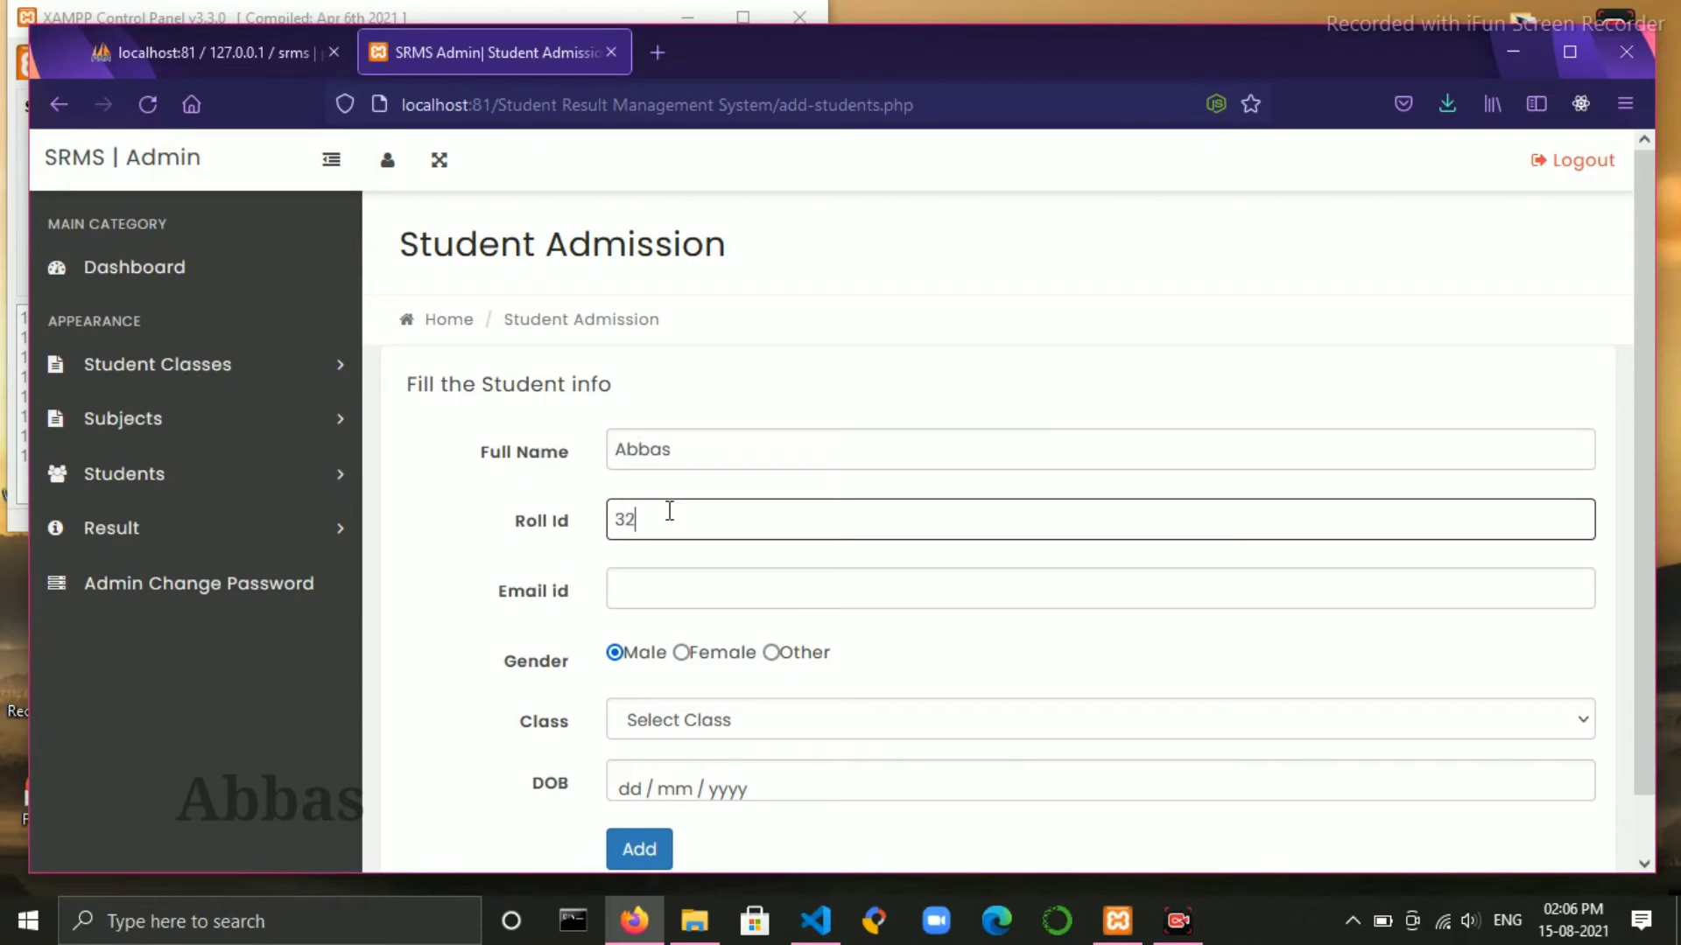
{"action": "left_click", "coordinate": [761, 579]}
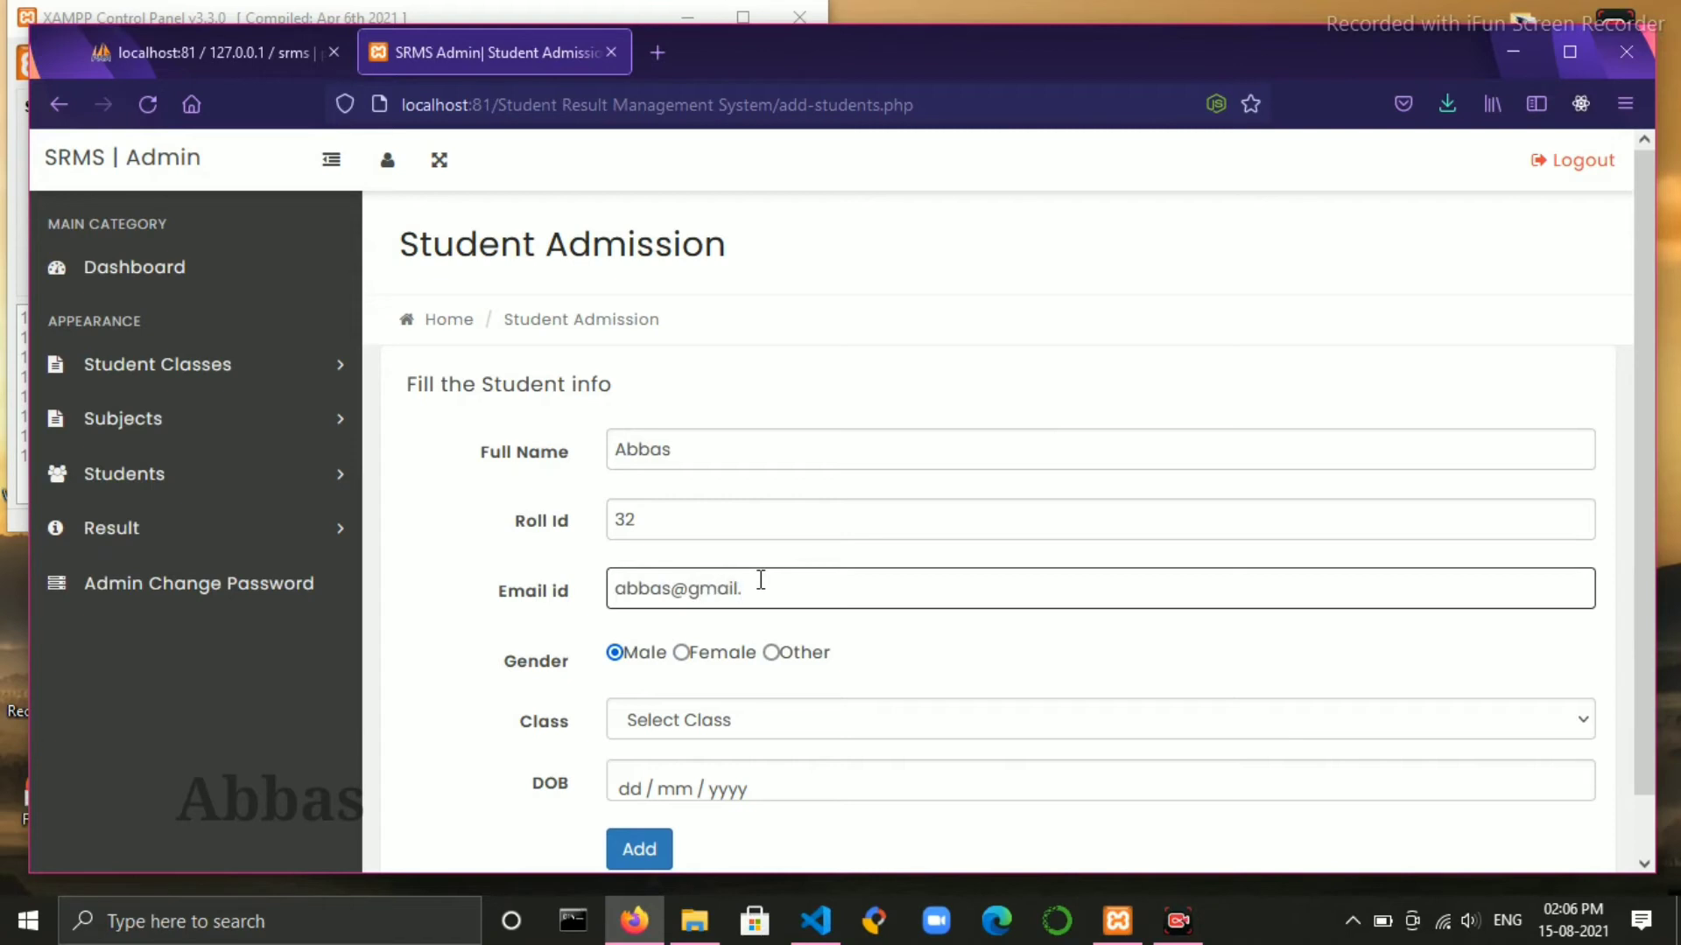
{"action": "scroll", "coordinate": [711, 643], "scroll_direction": "down", "scroll_amount": 1}
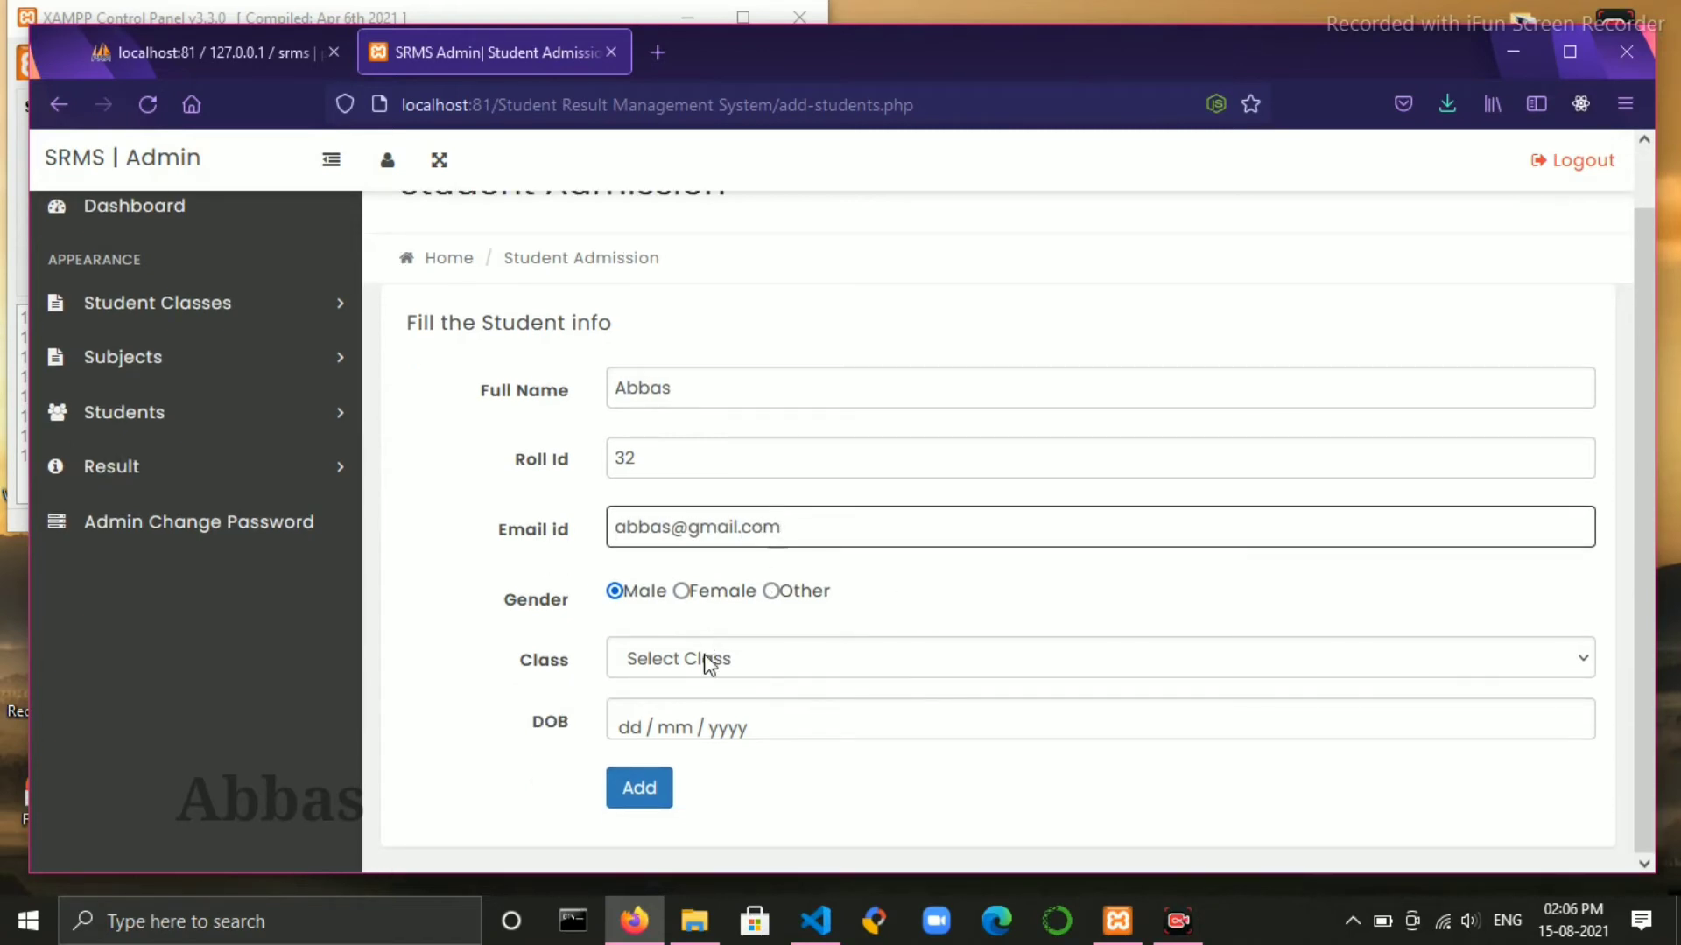
{"action": "left_click", "coordinate": [709, 663]}
{"action": "left_click", "coordinate": [704, 727]}
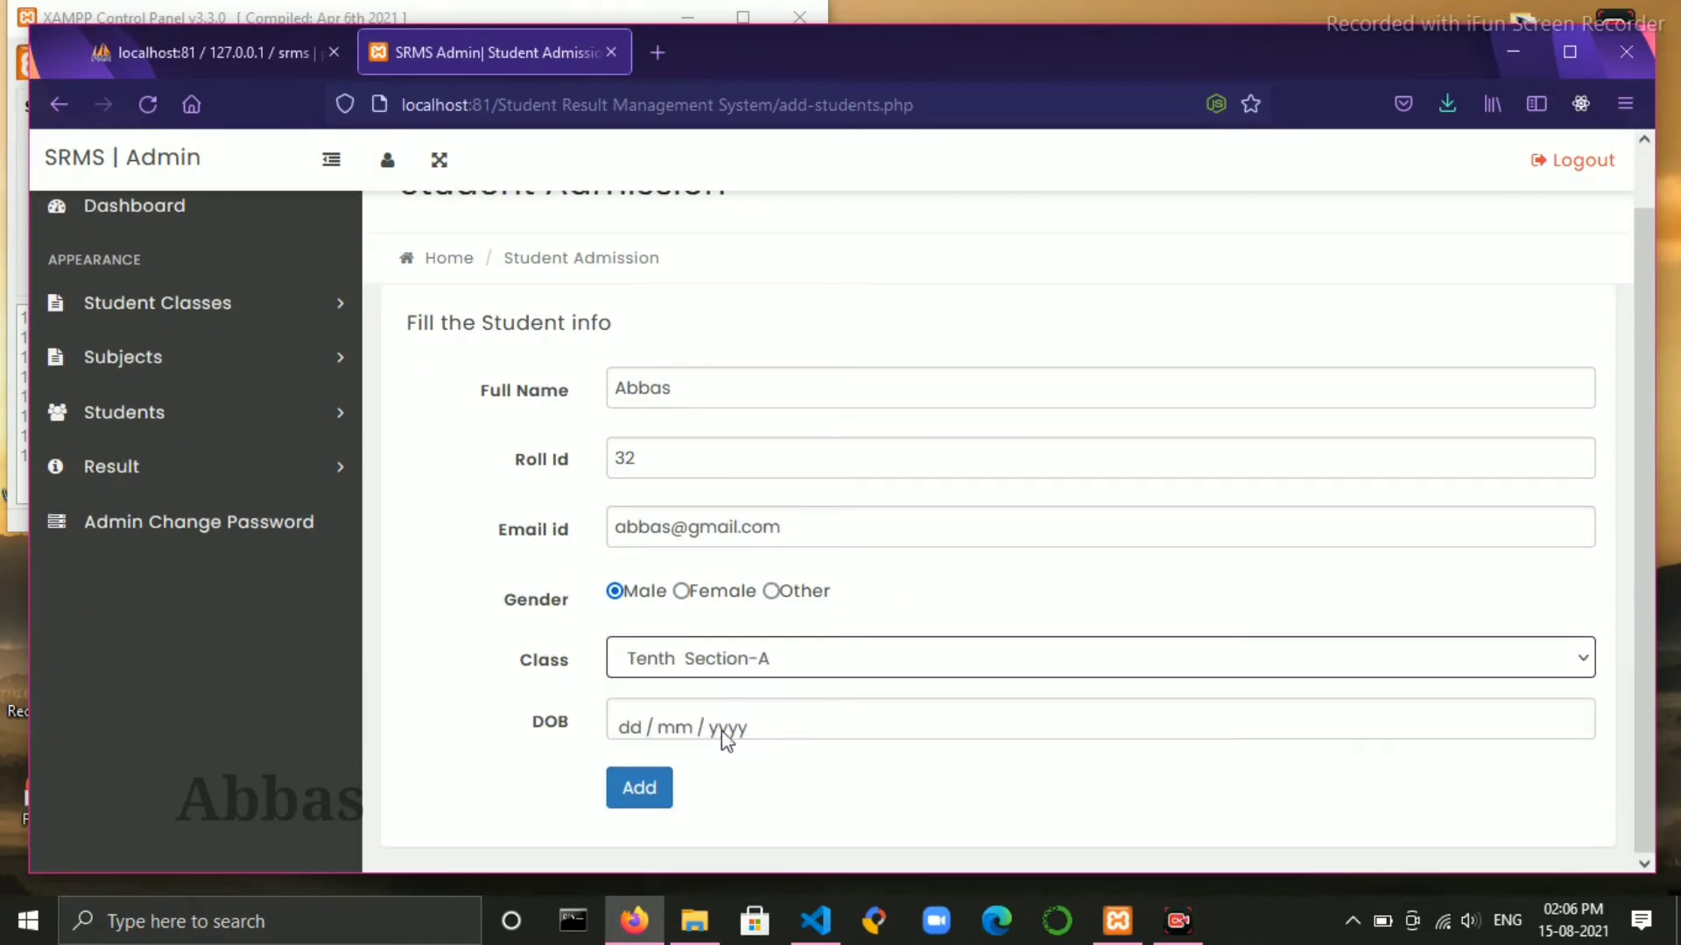
{"action": "left_click", "coordinate": [645, 730]}
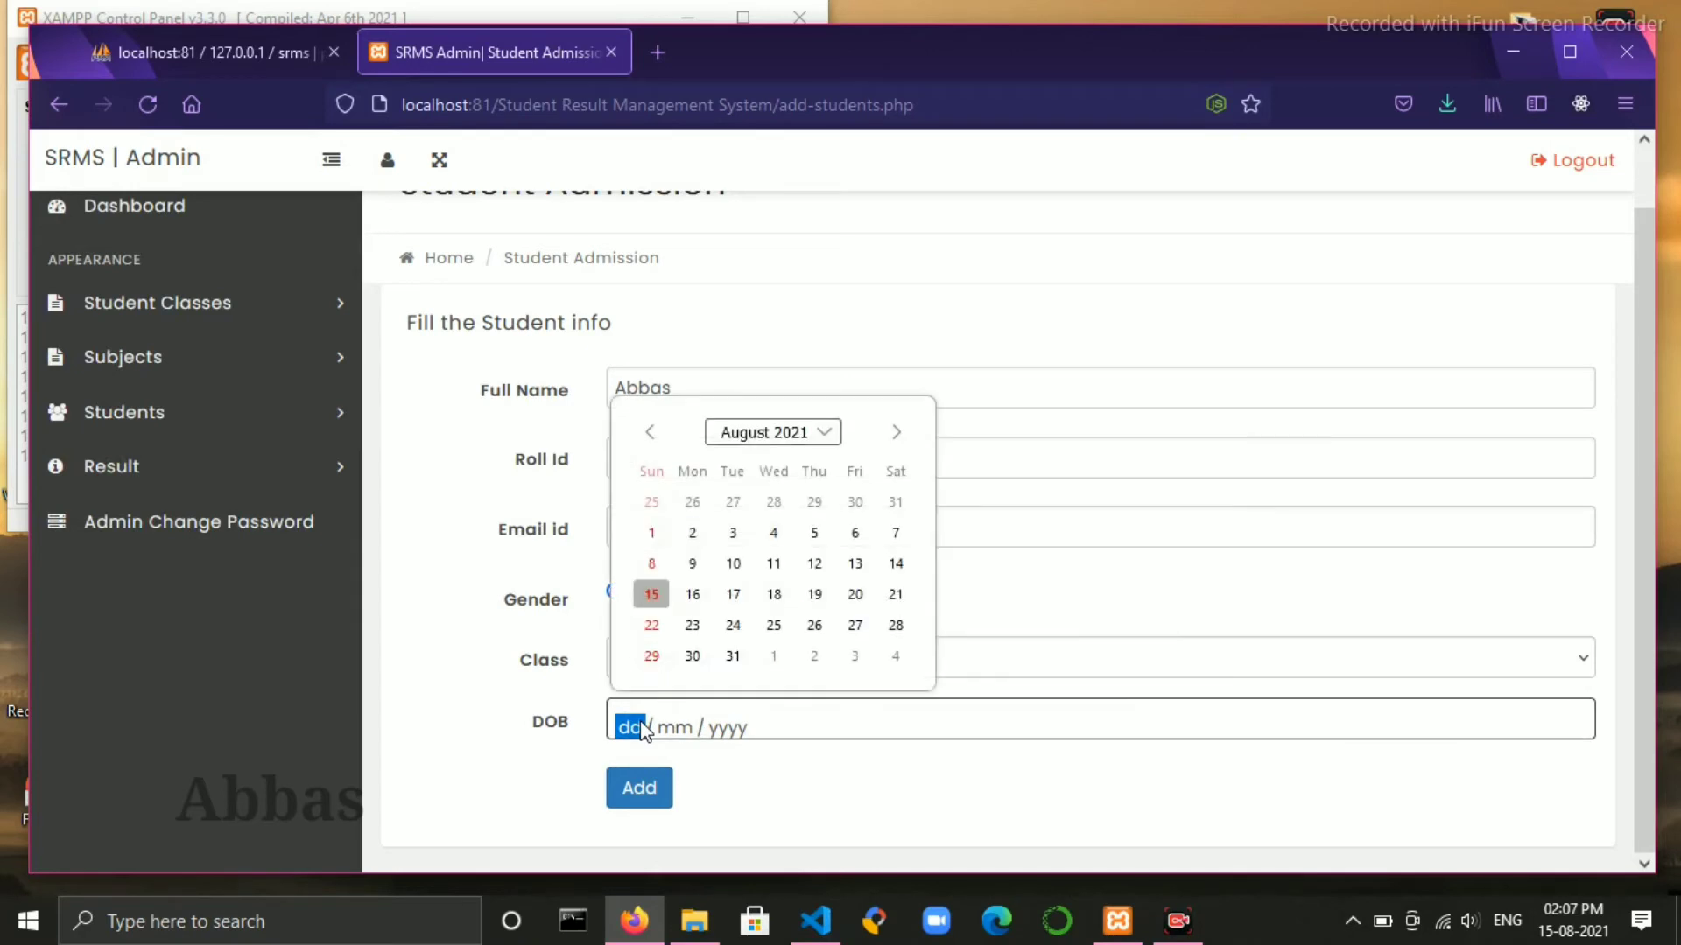
{"action": "type", "text": "12 / 12 / "}
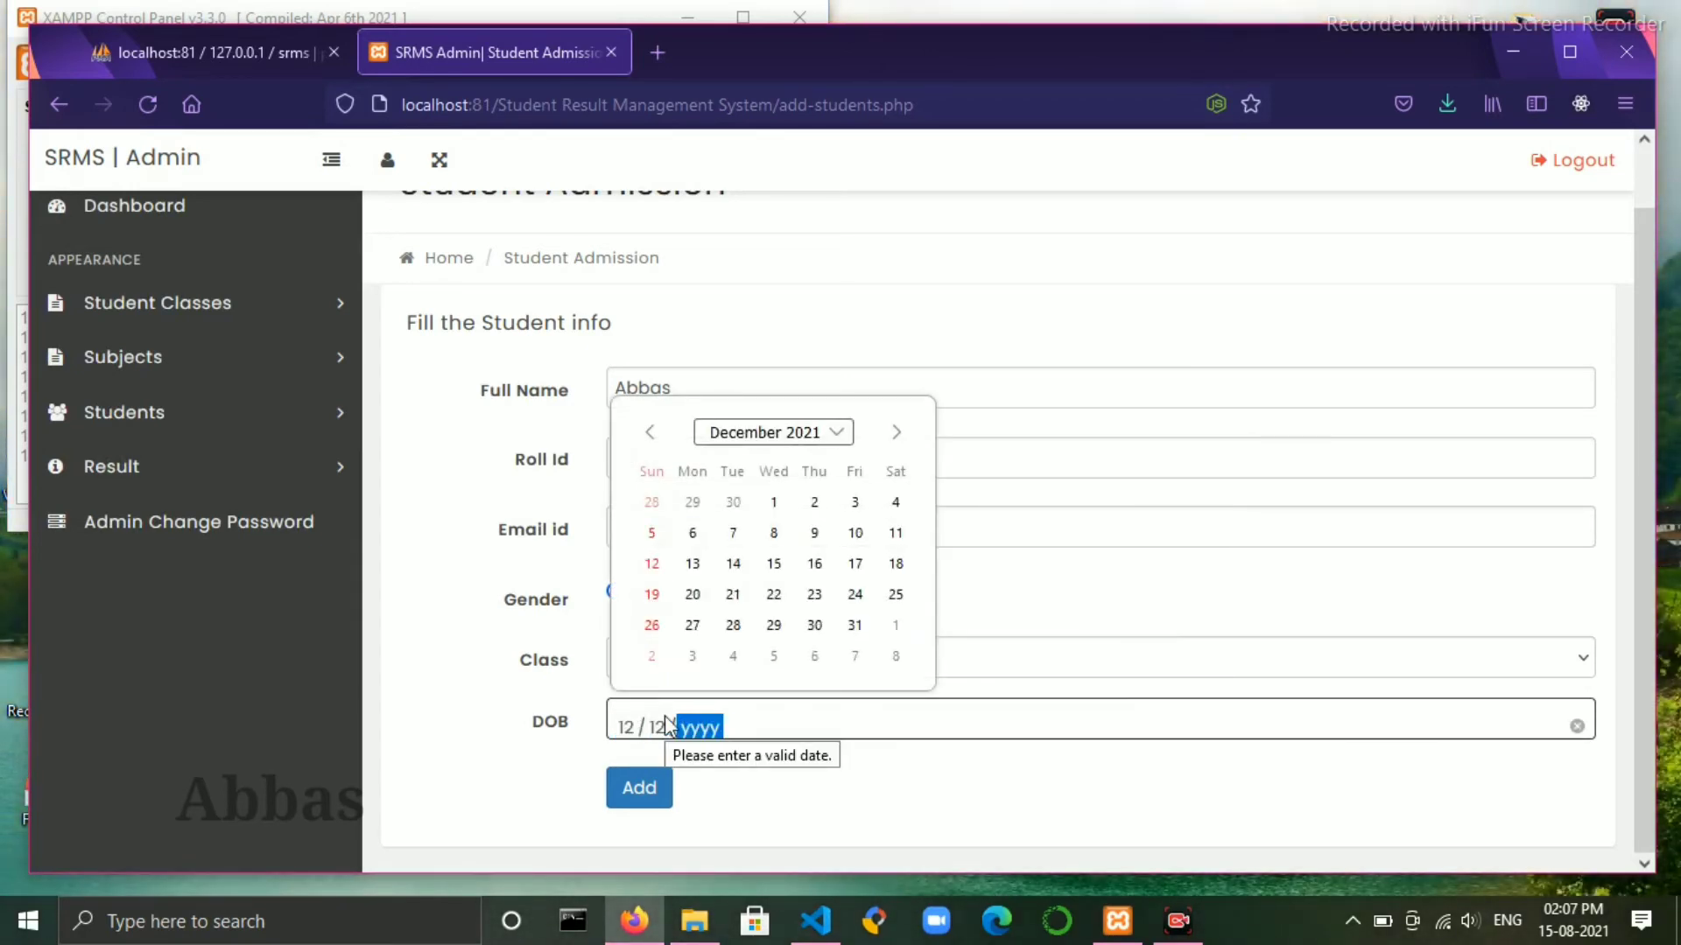
{"action": "type", "text": "1998"}
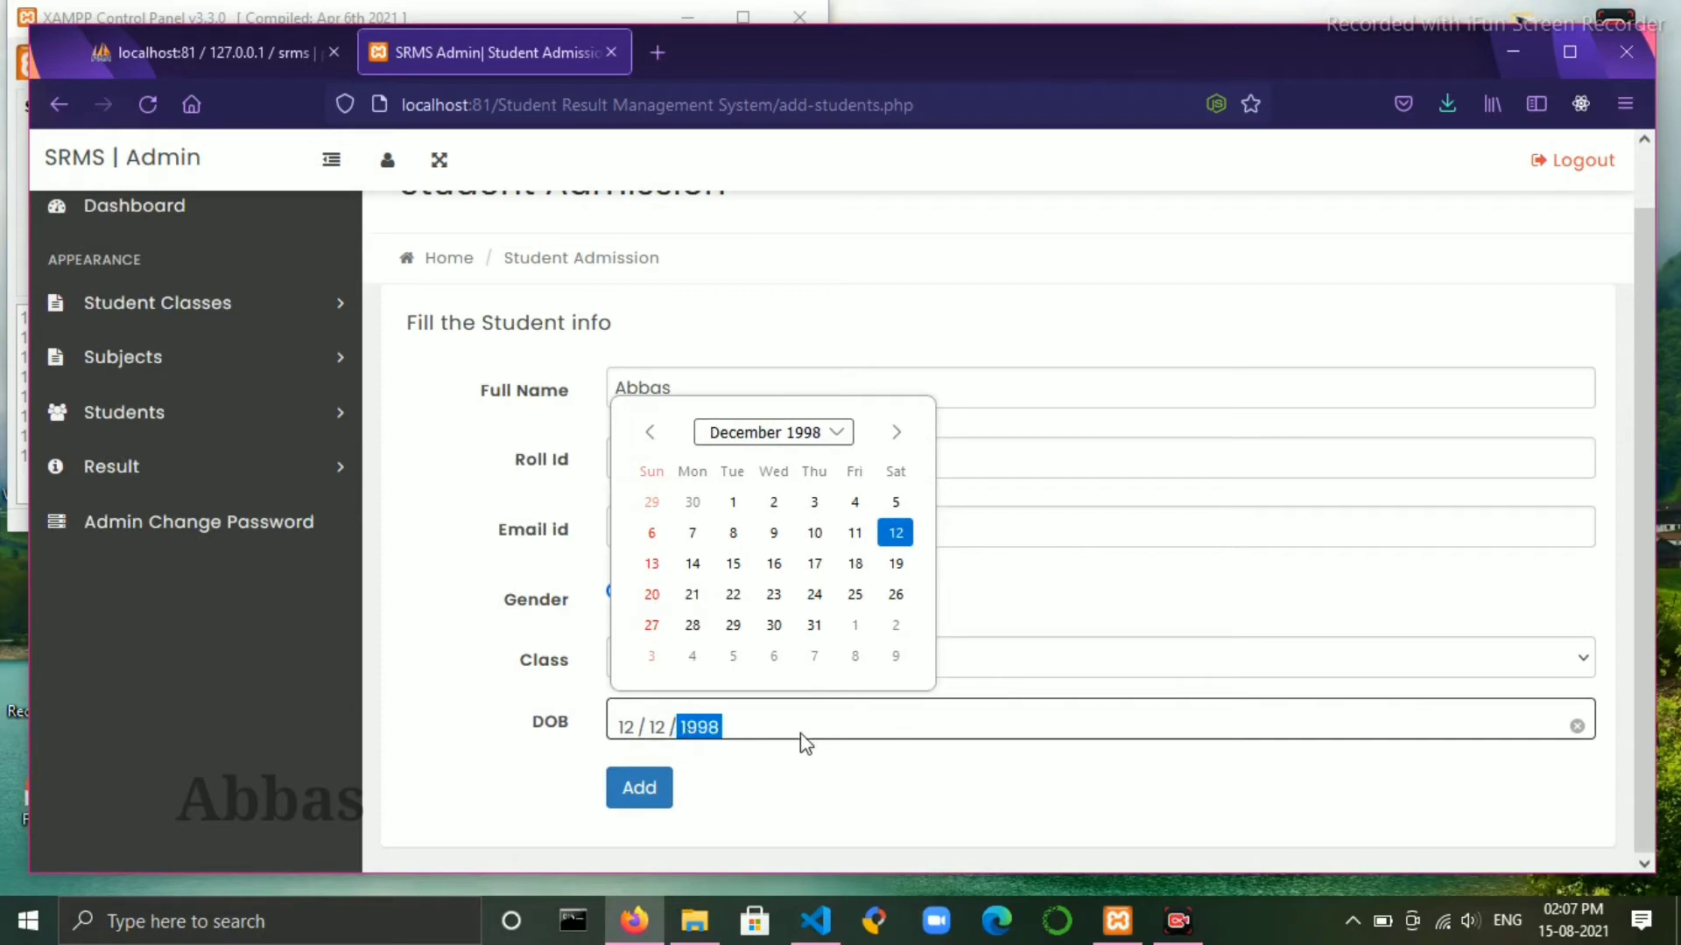
{"action": "left_click", "coordinate": [639, 788]}
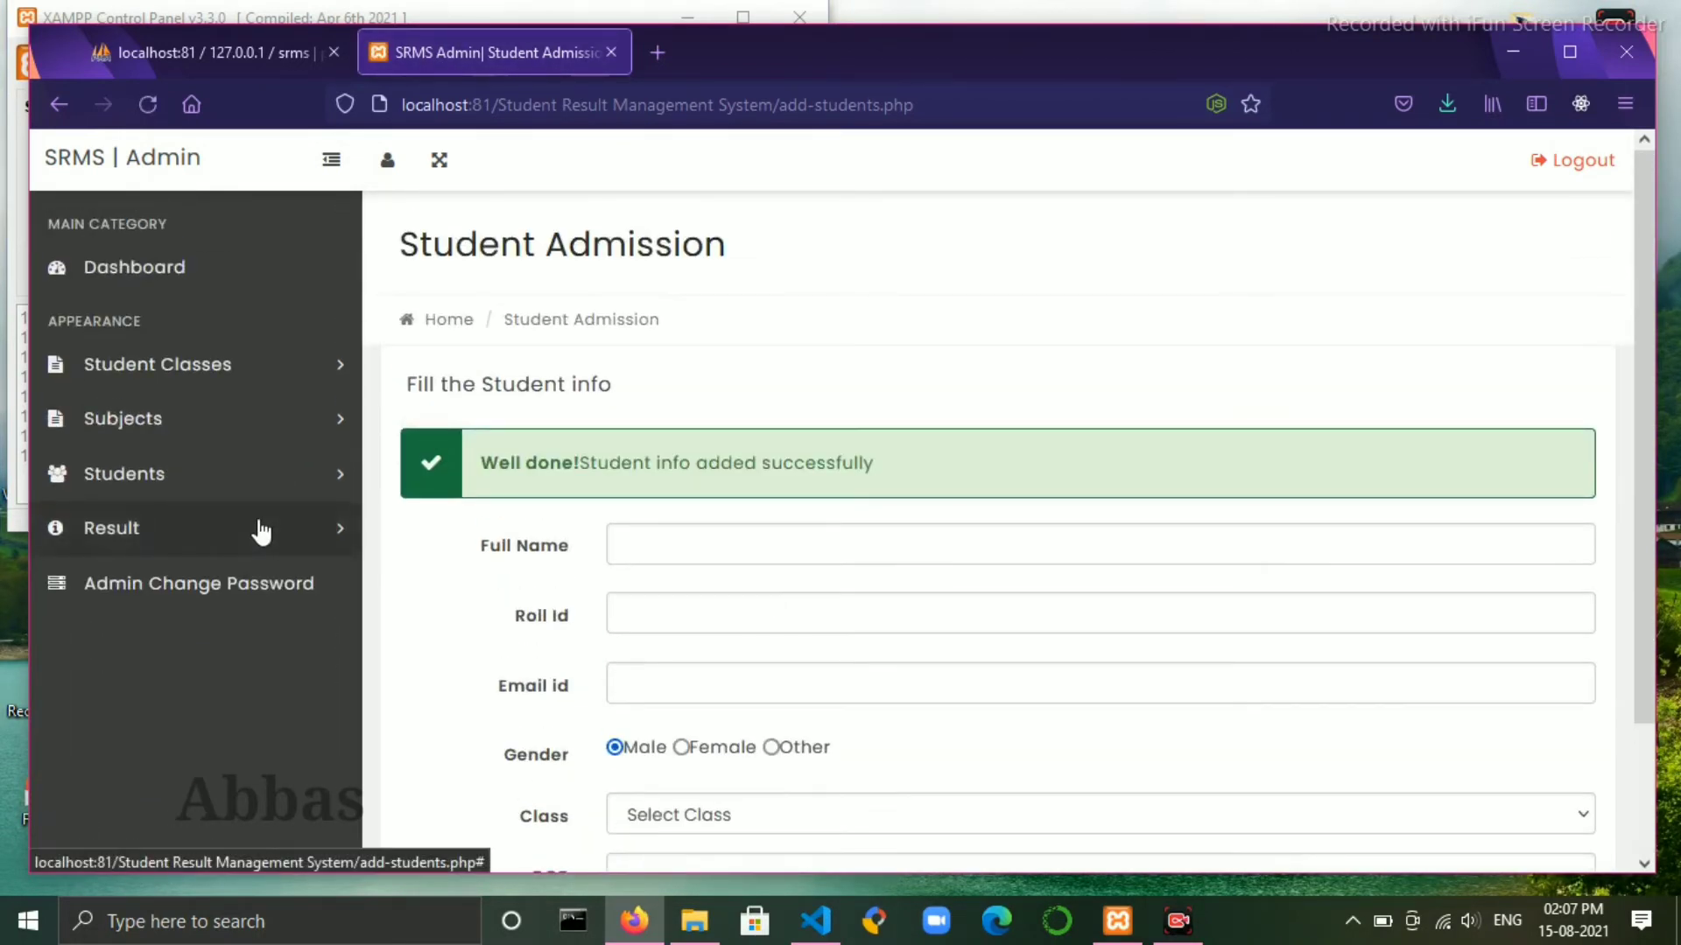
- Verify the new student appears in Manage Students, then go to the Declare Result form
{"action": "left_click", "coordinate": [256, 528]}
{"action": "left_click", "coordinate": [266, 473]}
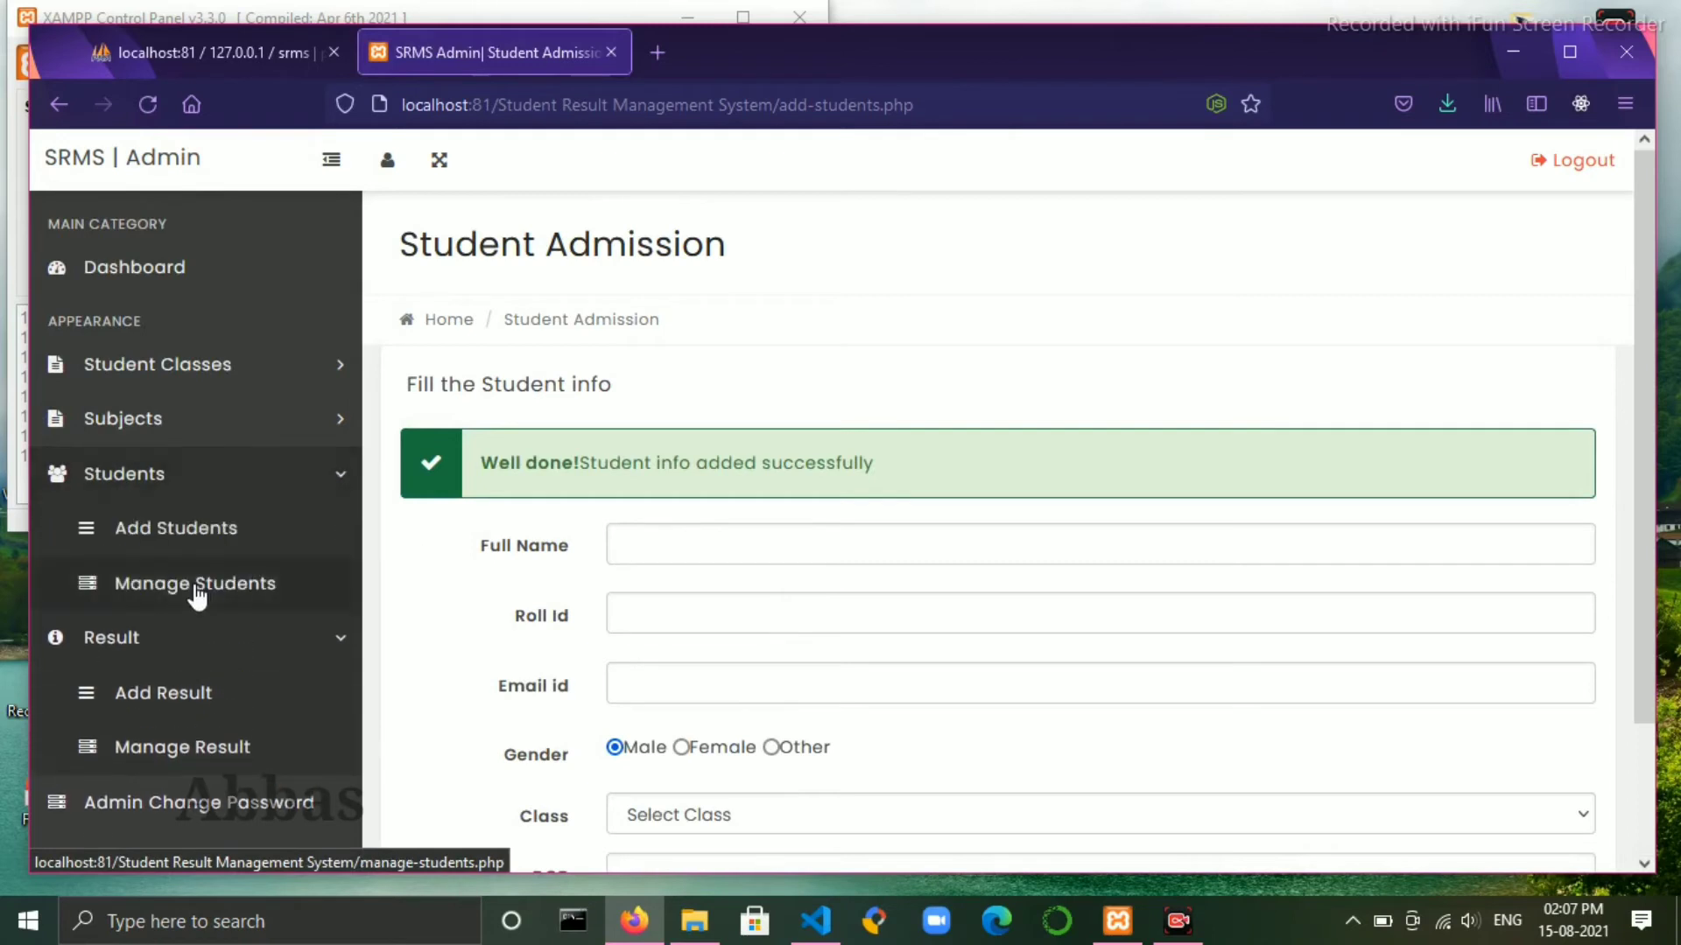
{"action": "left_click", "coordinate": [195, 587]}
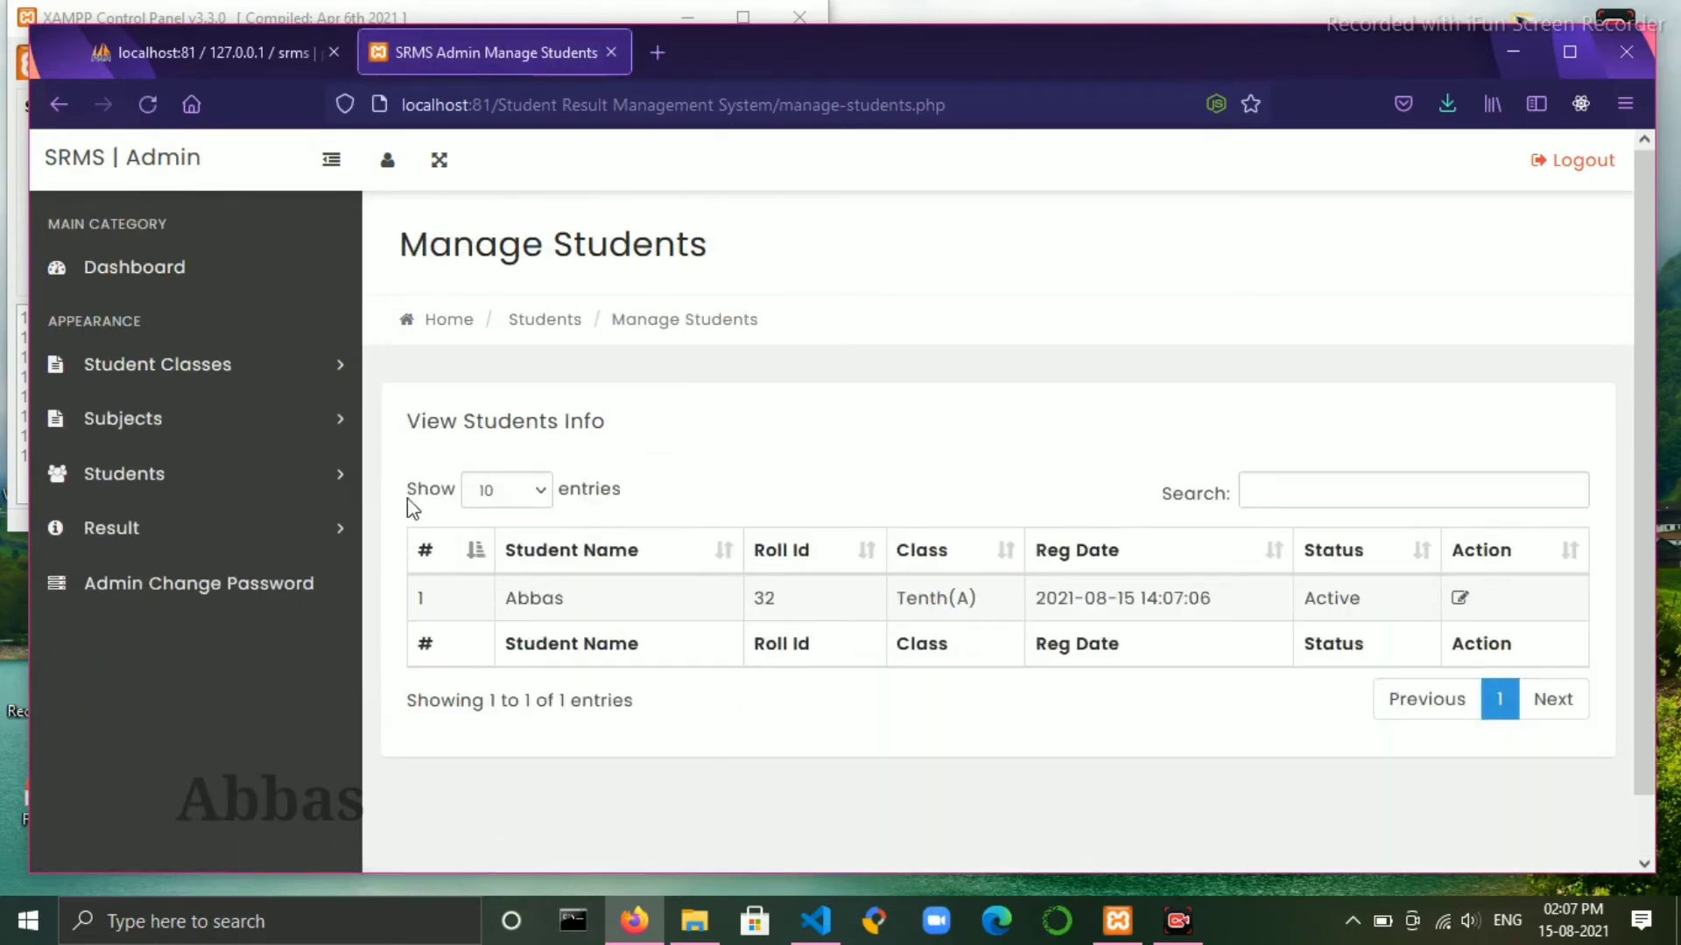
{"action": "left_click", "coordinate": [289, 529]}
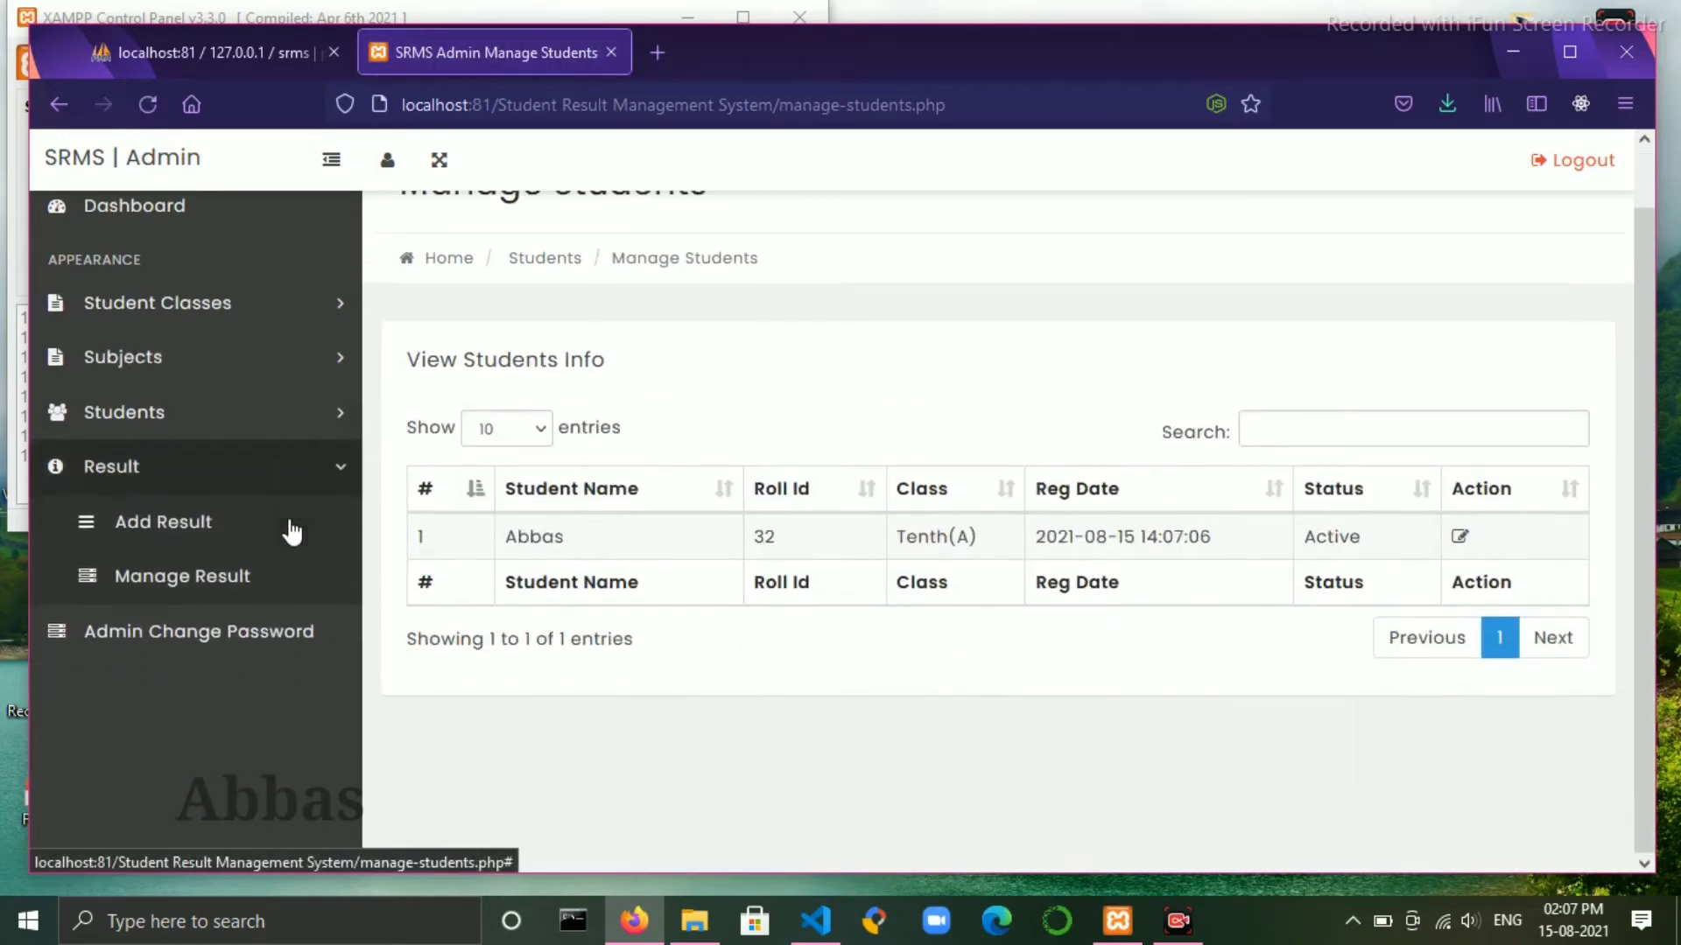
{"action": "left_click", "coordinate": [164, 523]}
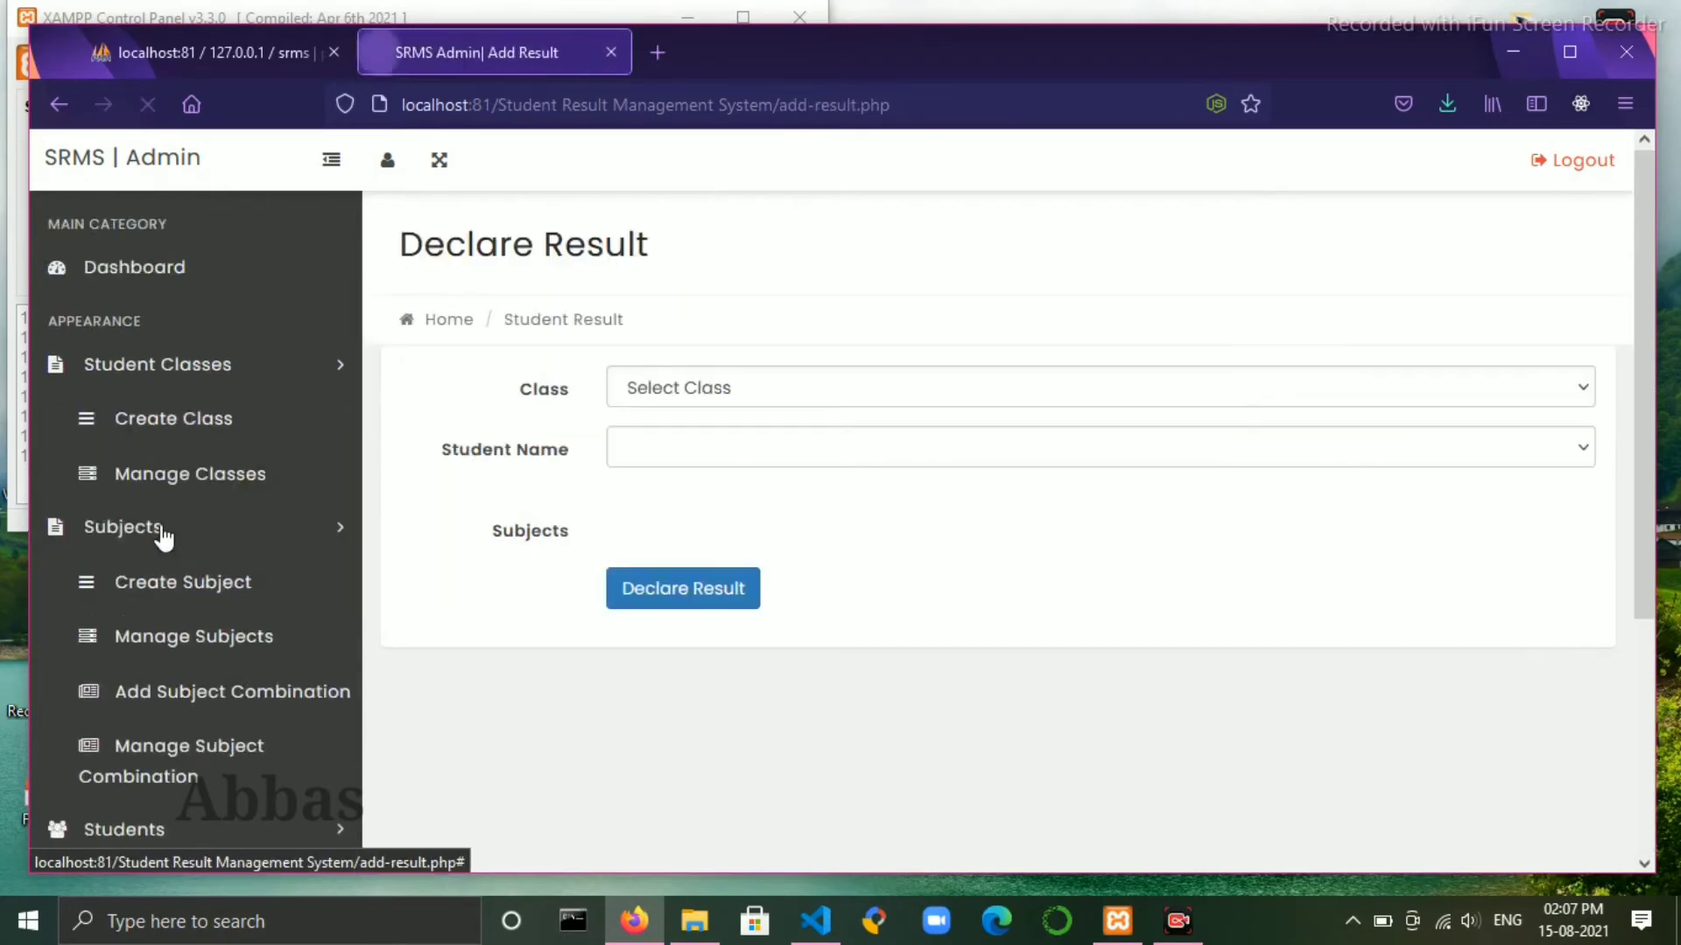
- Choose Tenth Section-A and the new student, entering English 98, Geography 97, Hindi 99, History 96
{"action": "left_click", "coordinate": [769, 398]}
{"action": "left_click", "coordinate": [691, 458]}
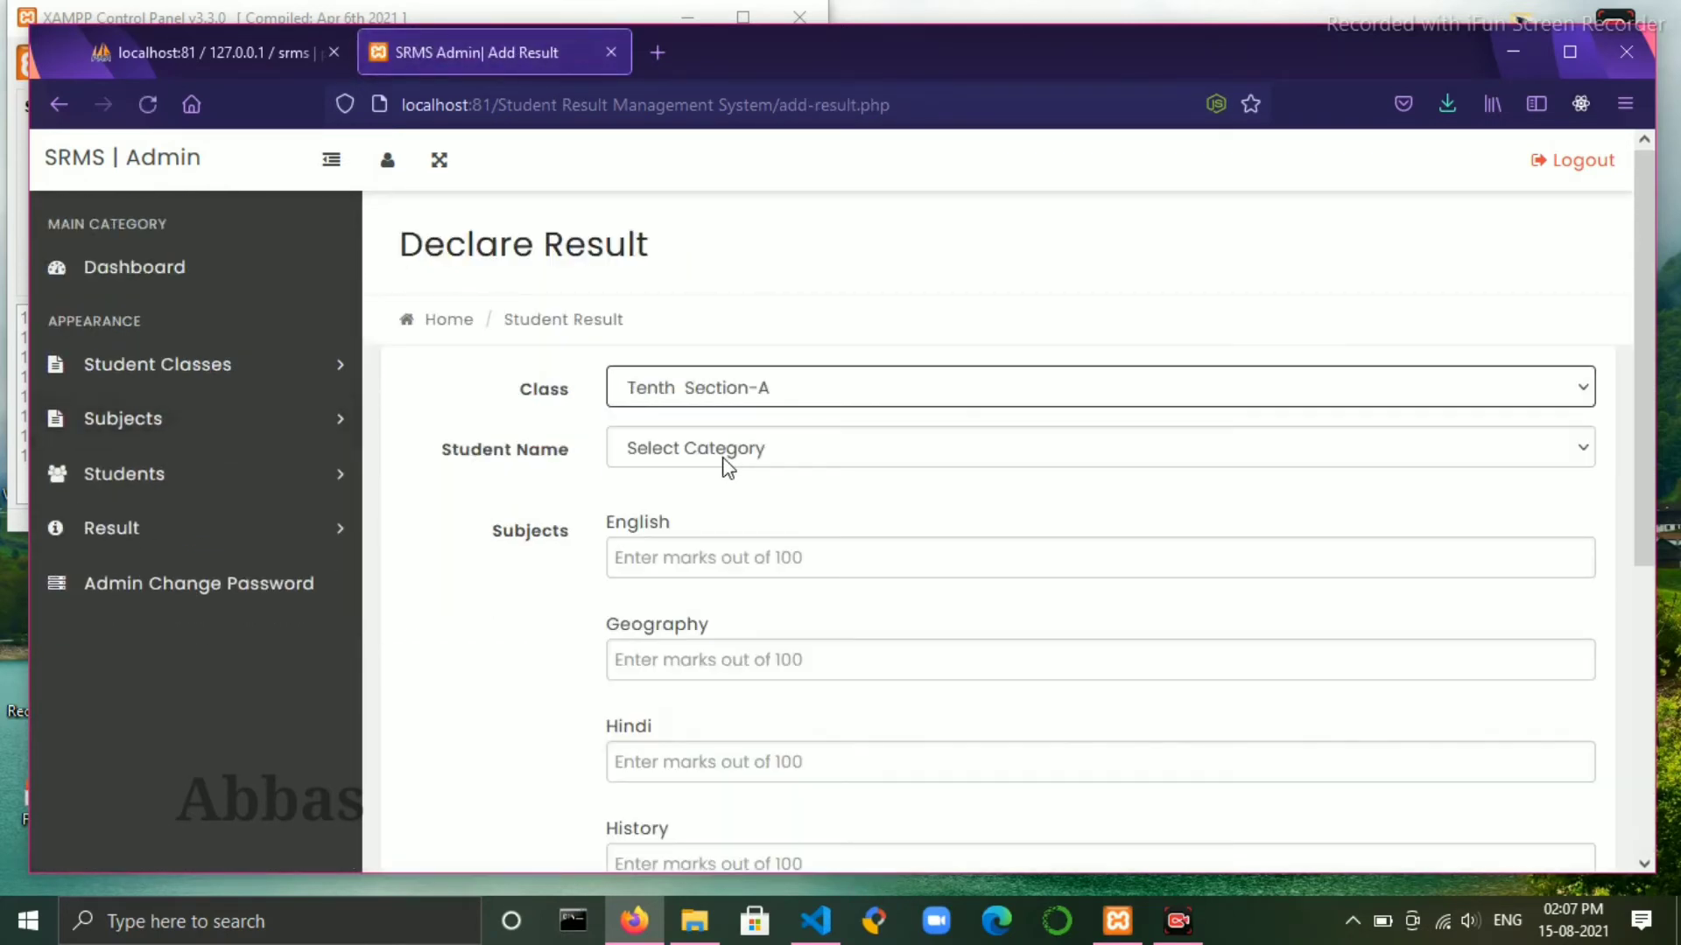
{"action": "left_click", "coordinate": [726, 466]}
{"action": "left_click", "coordinate": [691, 524]}
{"action": "scroll", "coordinate": [913, 484], "scroll_direction": "down", "scroll_amount": 3}
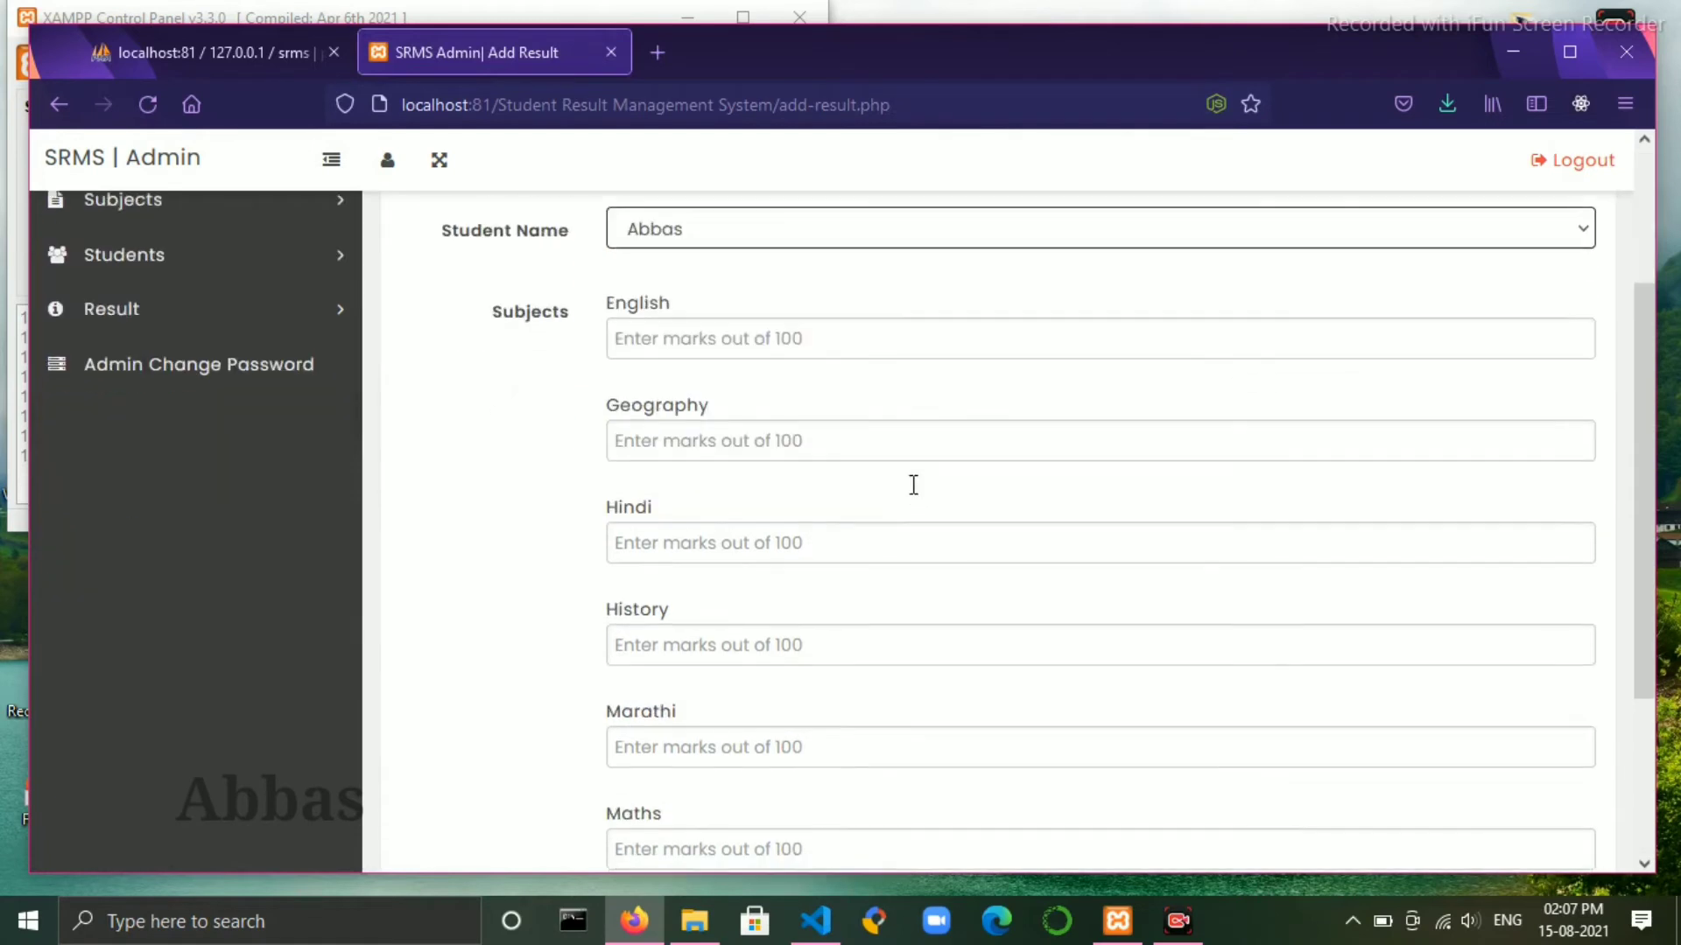
{"action": "left_click", "coordinate": [825, 330]}
{"action": "type", "text": "98"}
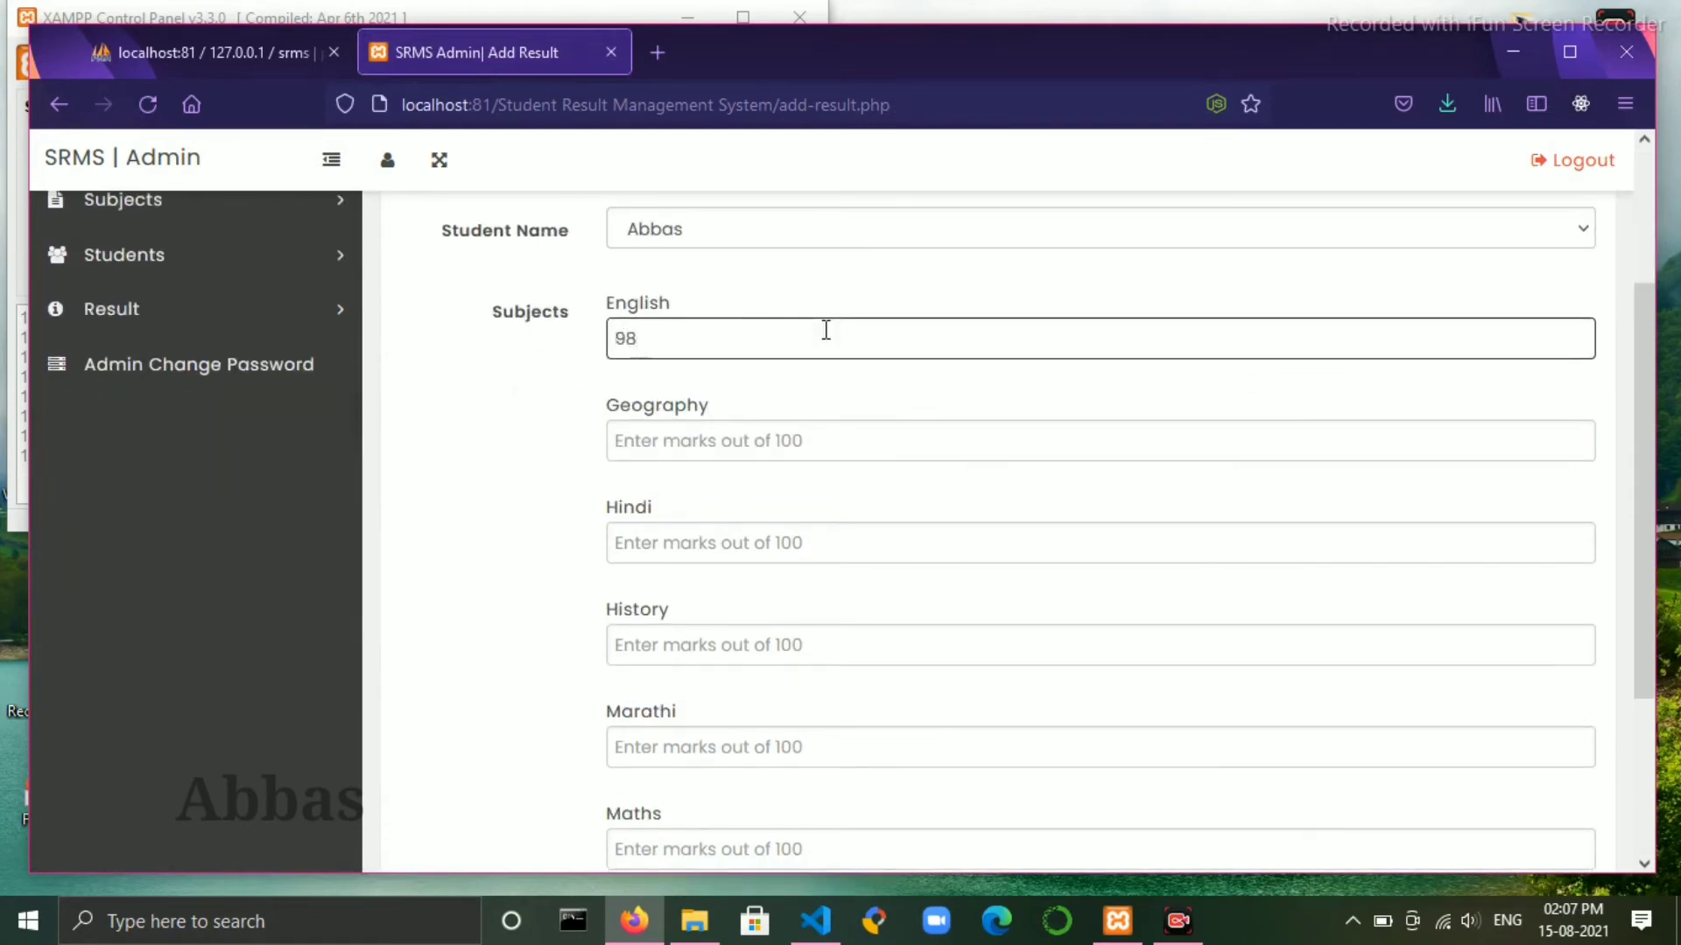
{"action": "left_click", "coordinate": [784, 435]}
{"action": "type", "text": "97"}
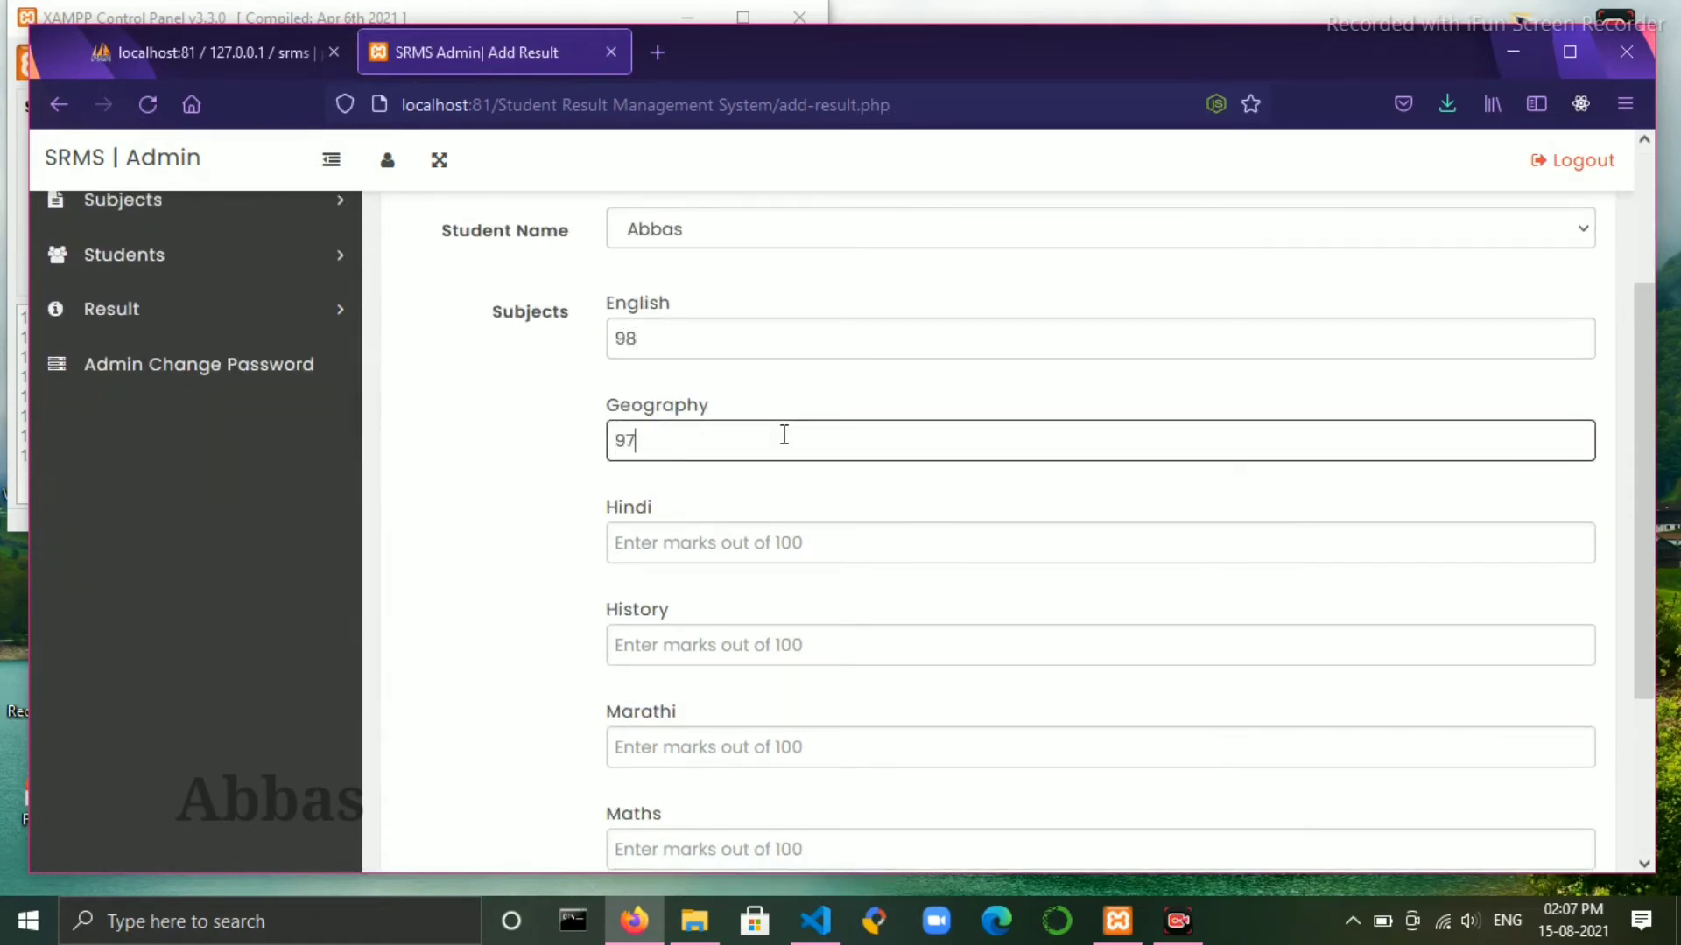
{"action": "left_click", "coordinate": [793, 527]}
{"action": "type", "text": "99"}
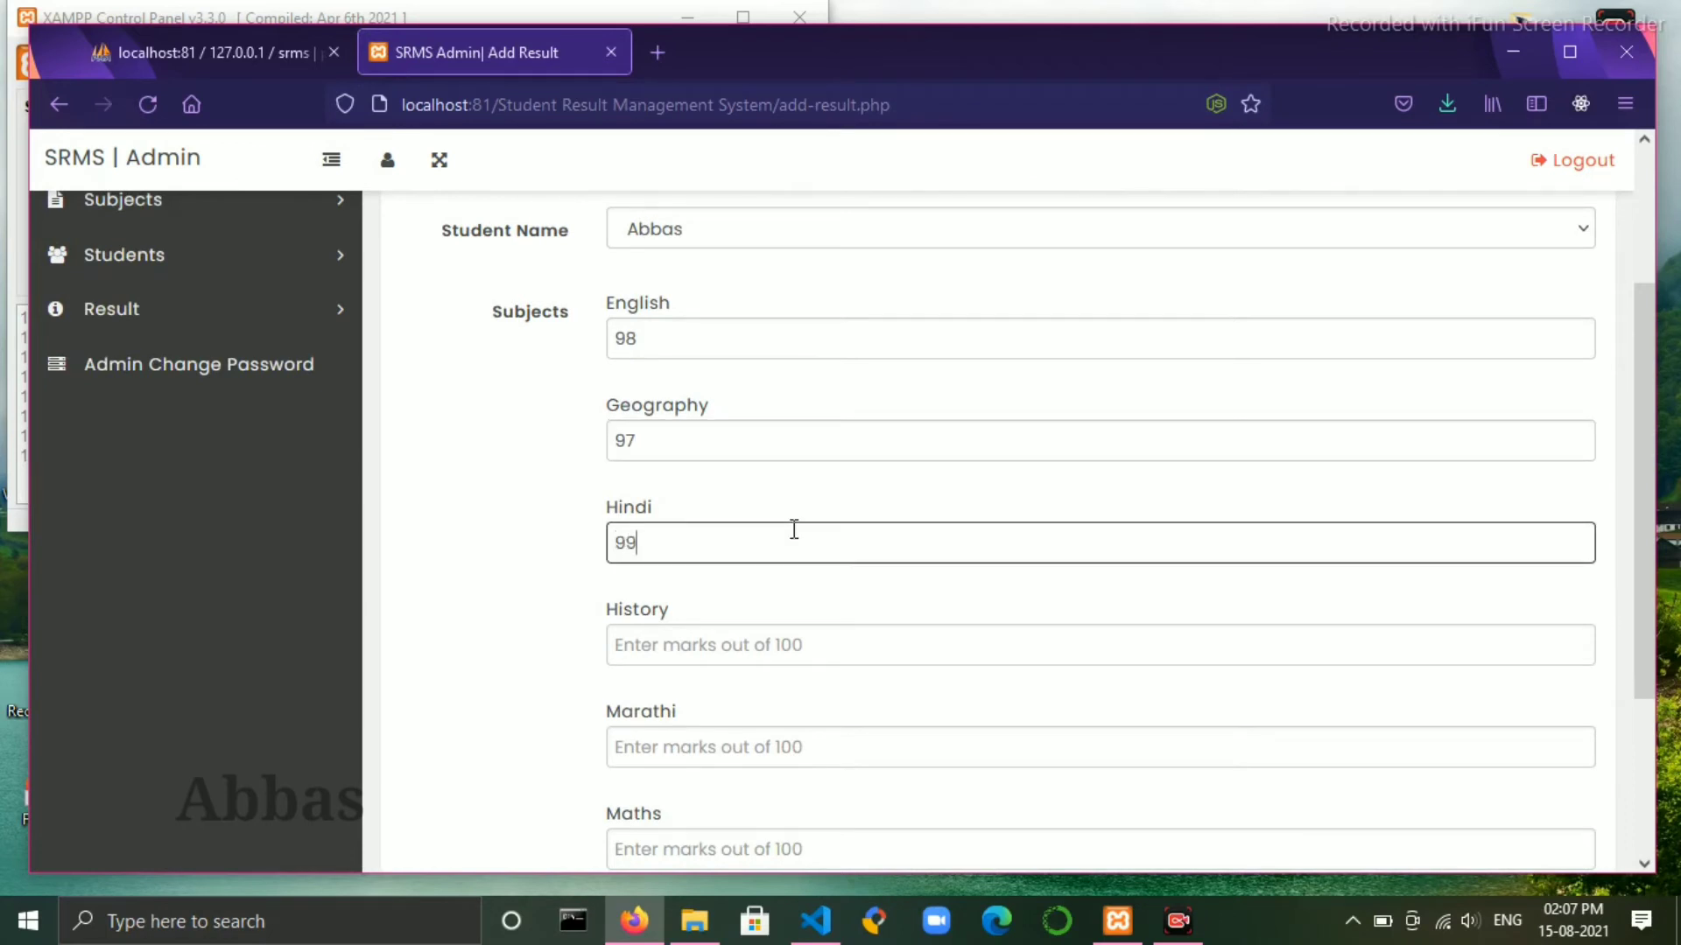
{"action": "left_click", "coordinate": [797, 640]}
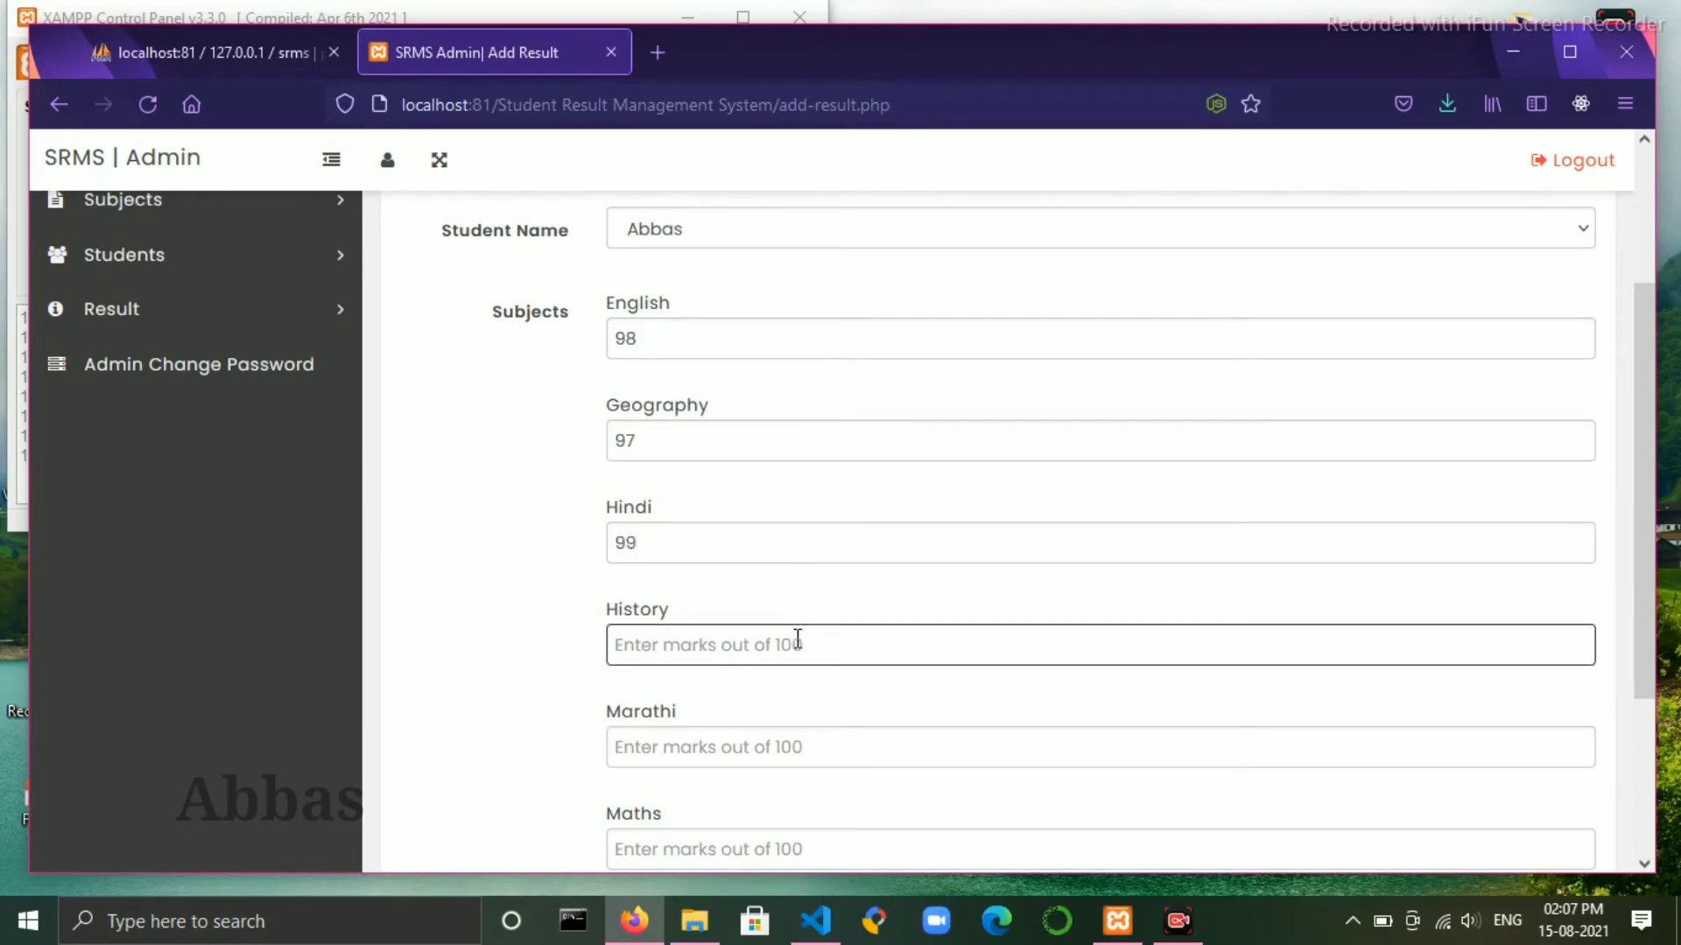
{"action": "type", "text": "96"}
- Enter Marathi 98, Maths 95 and Science 97, then declare the result
{"action": "scroll", "coordinate": [798, 640], "scroll_direction": "down", "scroll_amount": 2}
{"action": "left_click", "coordinate": [786, 622]}
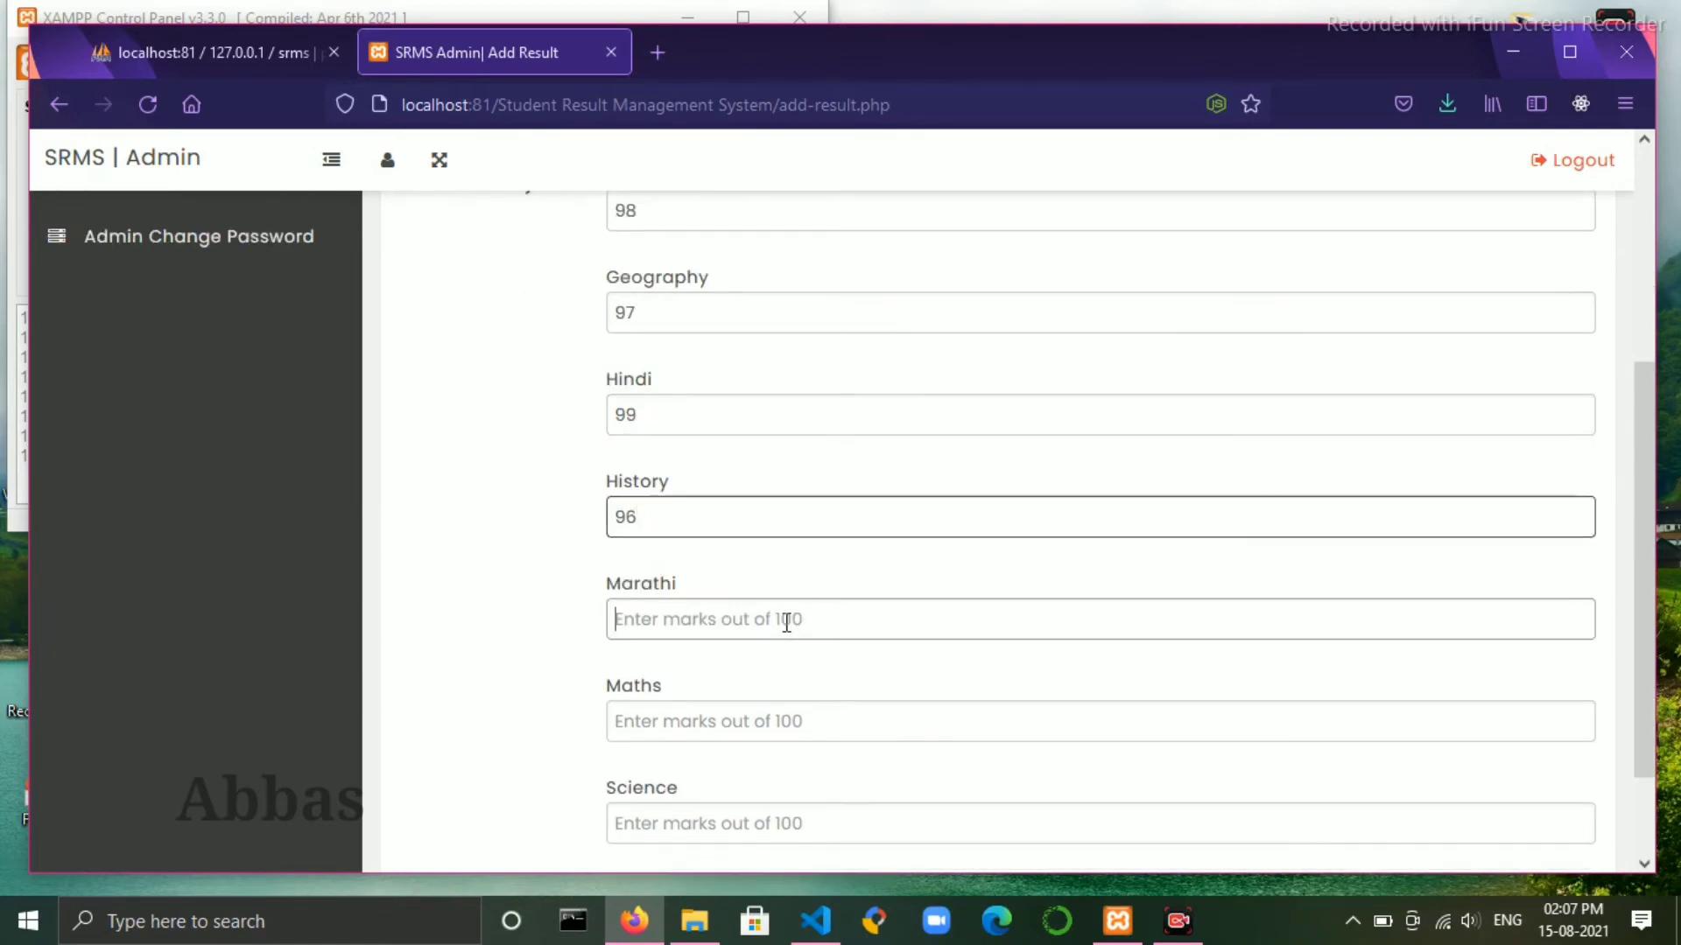
{"action": "type", "text": "98"}
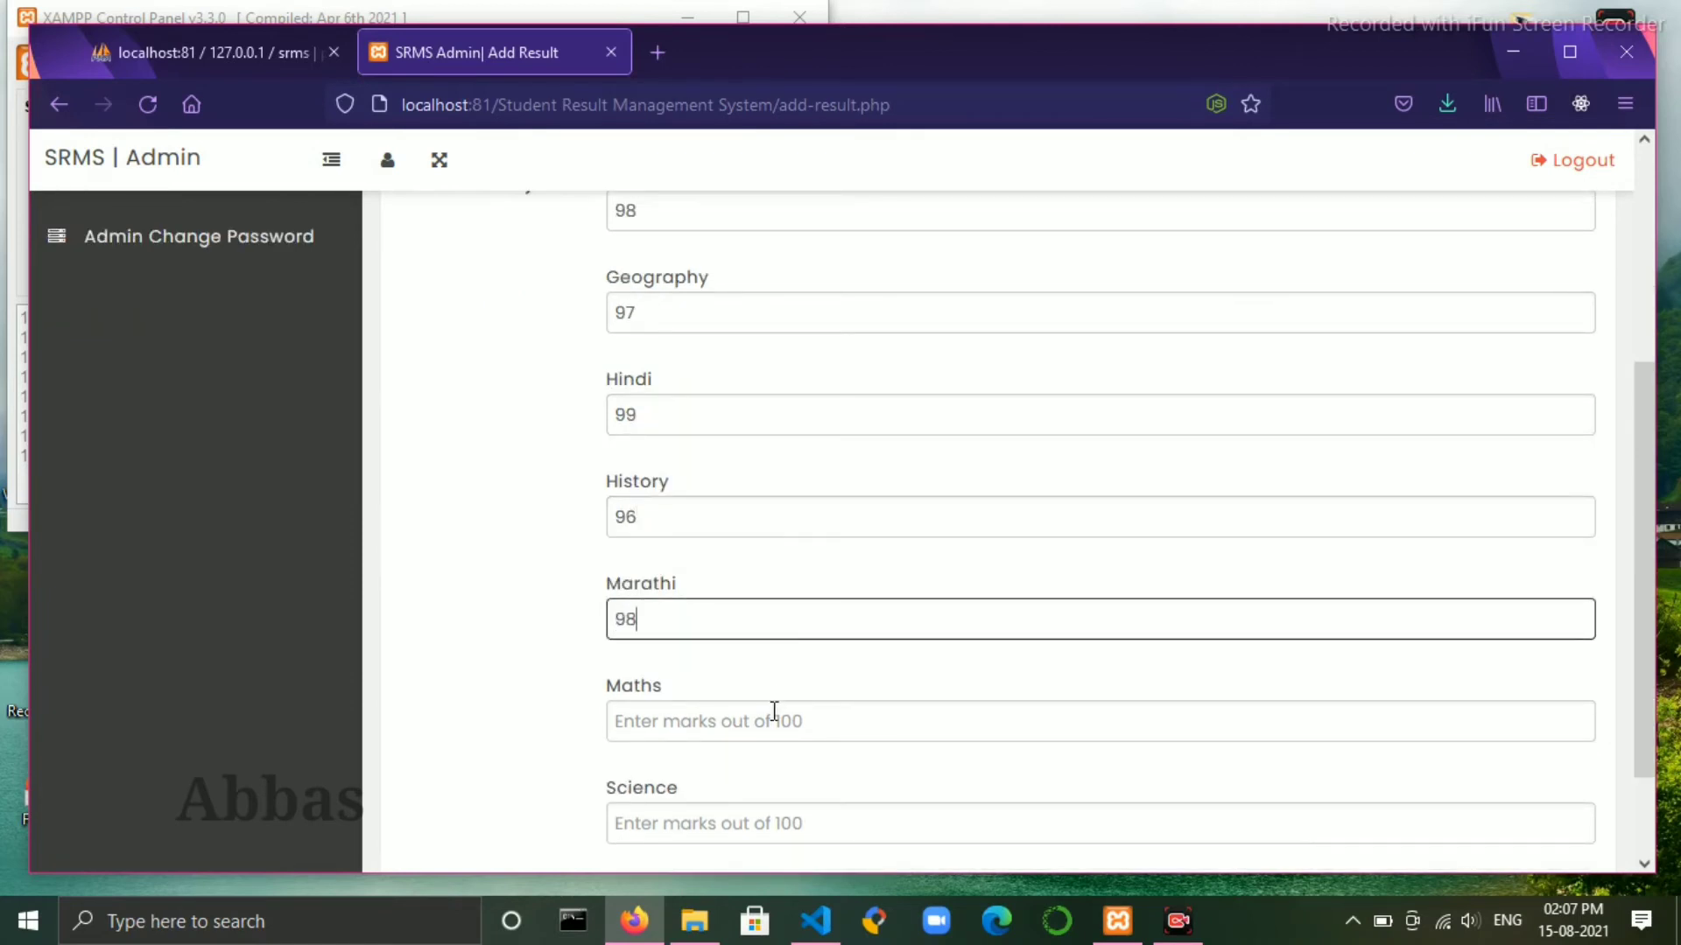
{"action": "left_click", "coordinate": [774, 711]}
{"action": "type", "text": "95"}
{"action": "scroll", "coordinate": [774, 711], "scroll_direction": "down", "scroll_amount": 2}
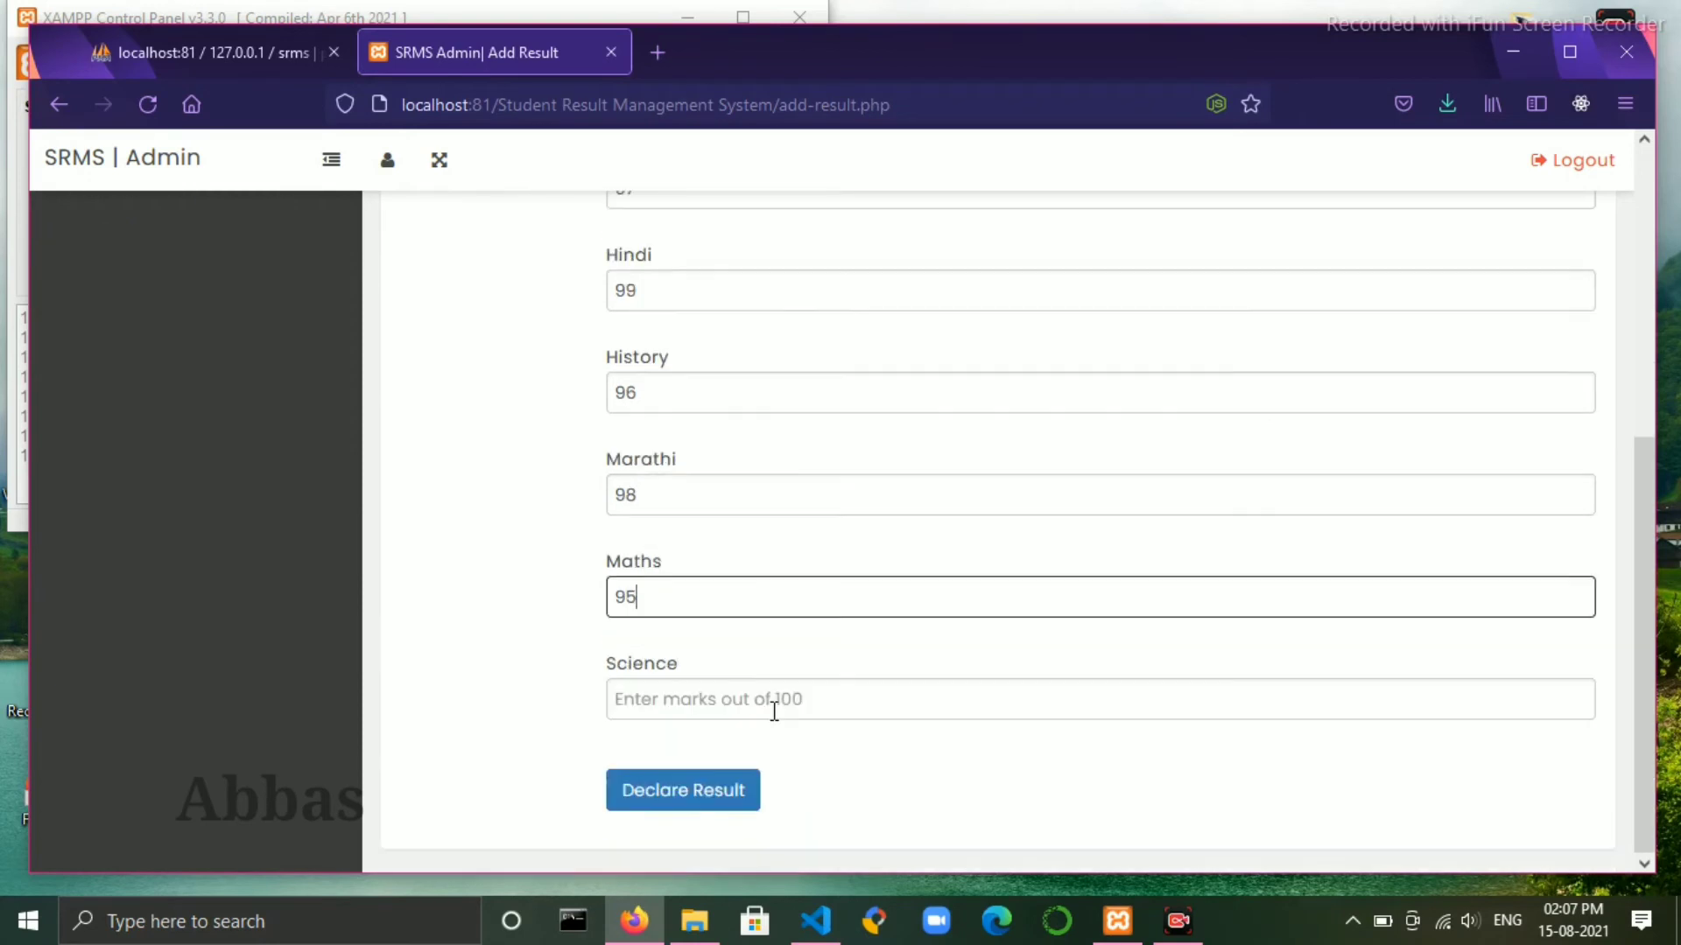
{"action": "left_click", "coordinate": [768, 715]}
{"action": "type", "text": "9"}
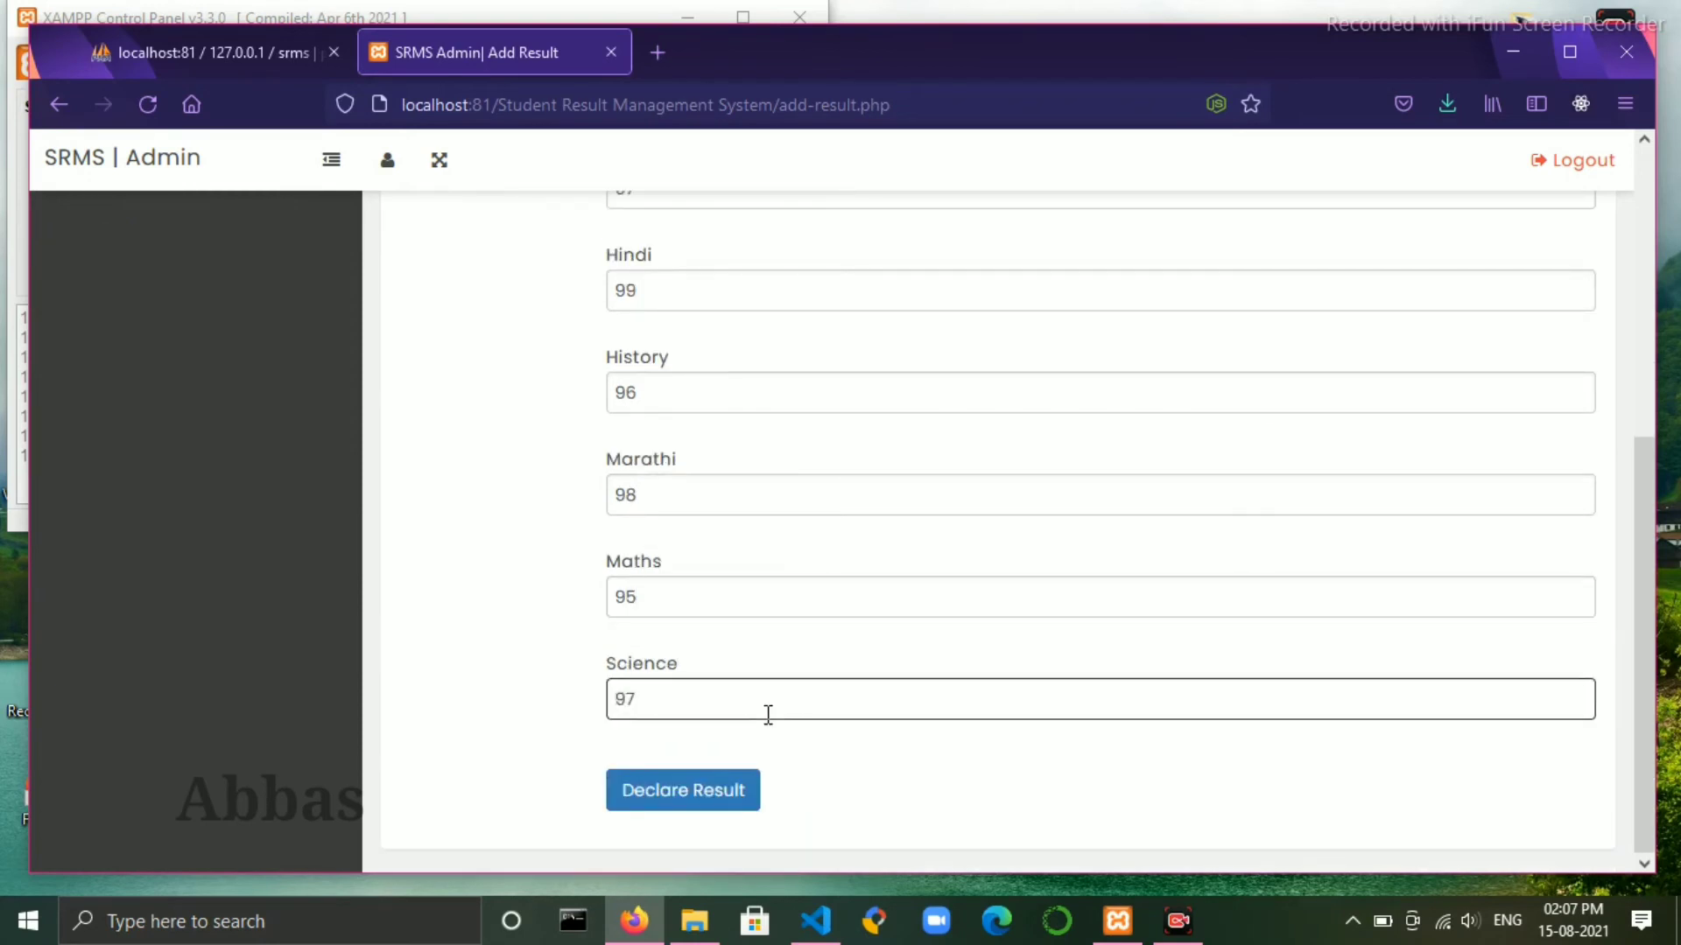
{"action": "type", "text": "7"}
{"action": "left_click", "coordinate": [698, 801]}
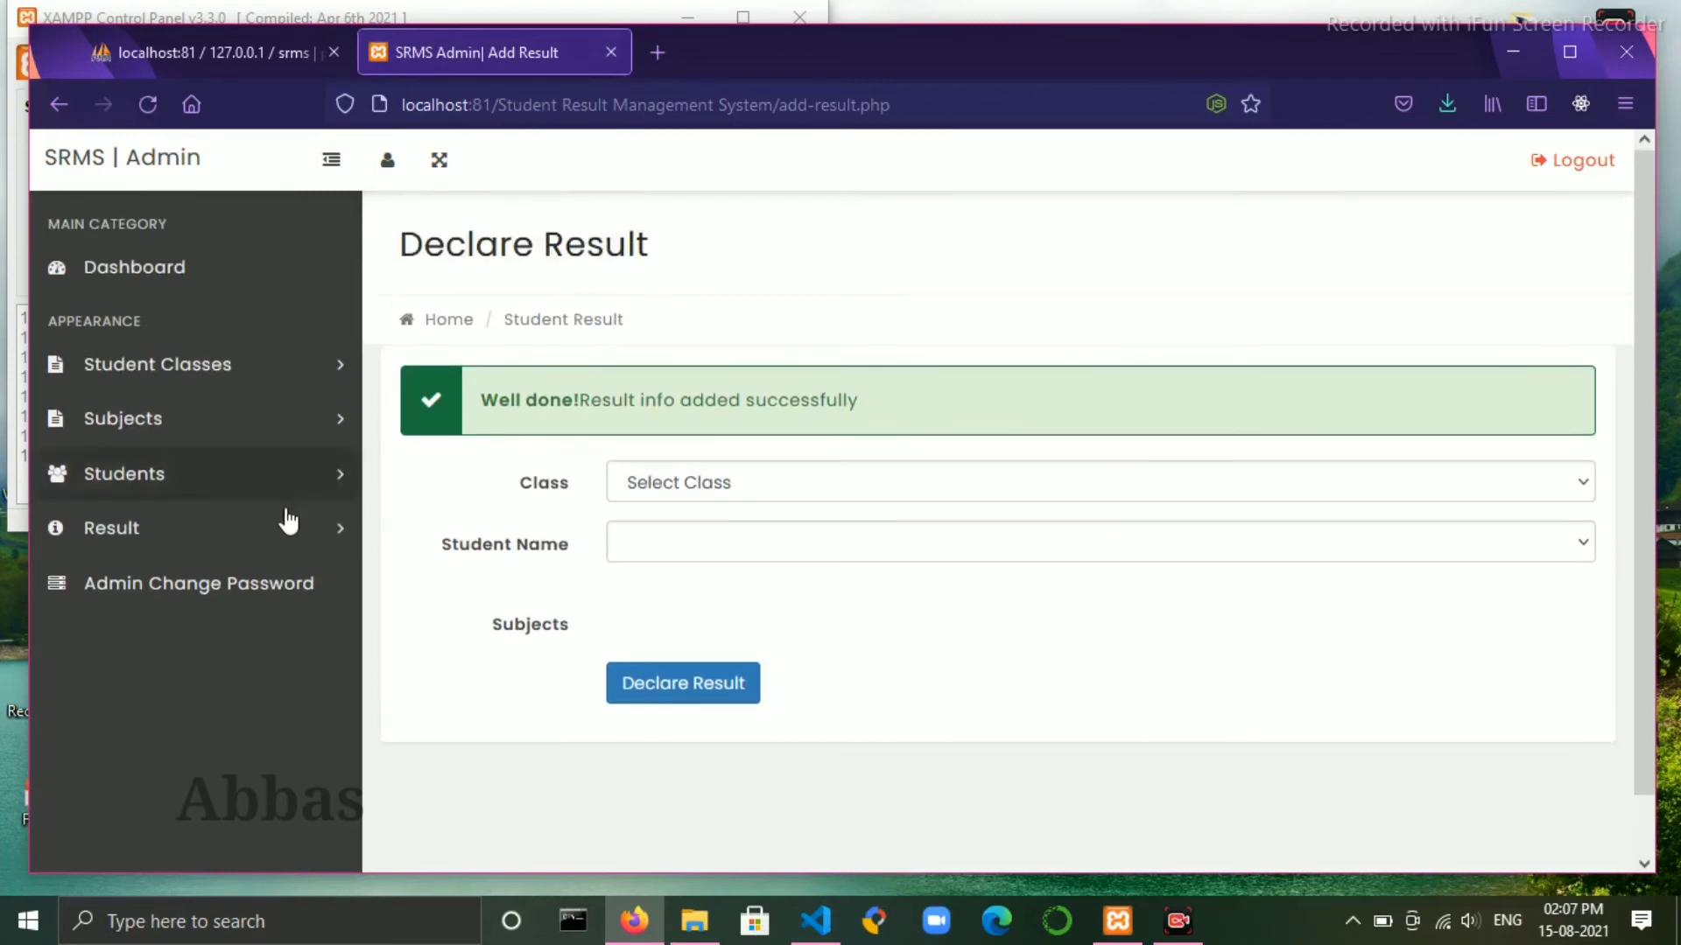
{"action": "left_click", "coordinate": [296, 528]}
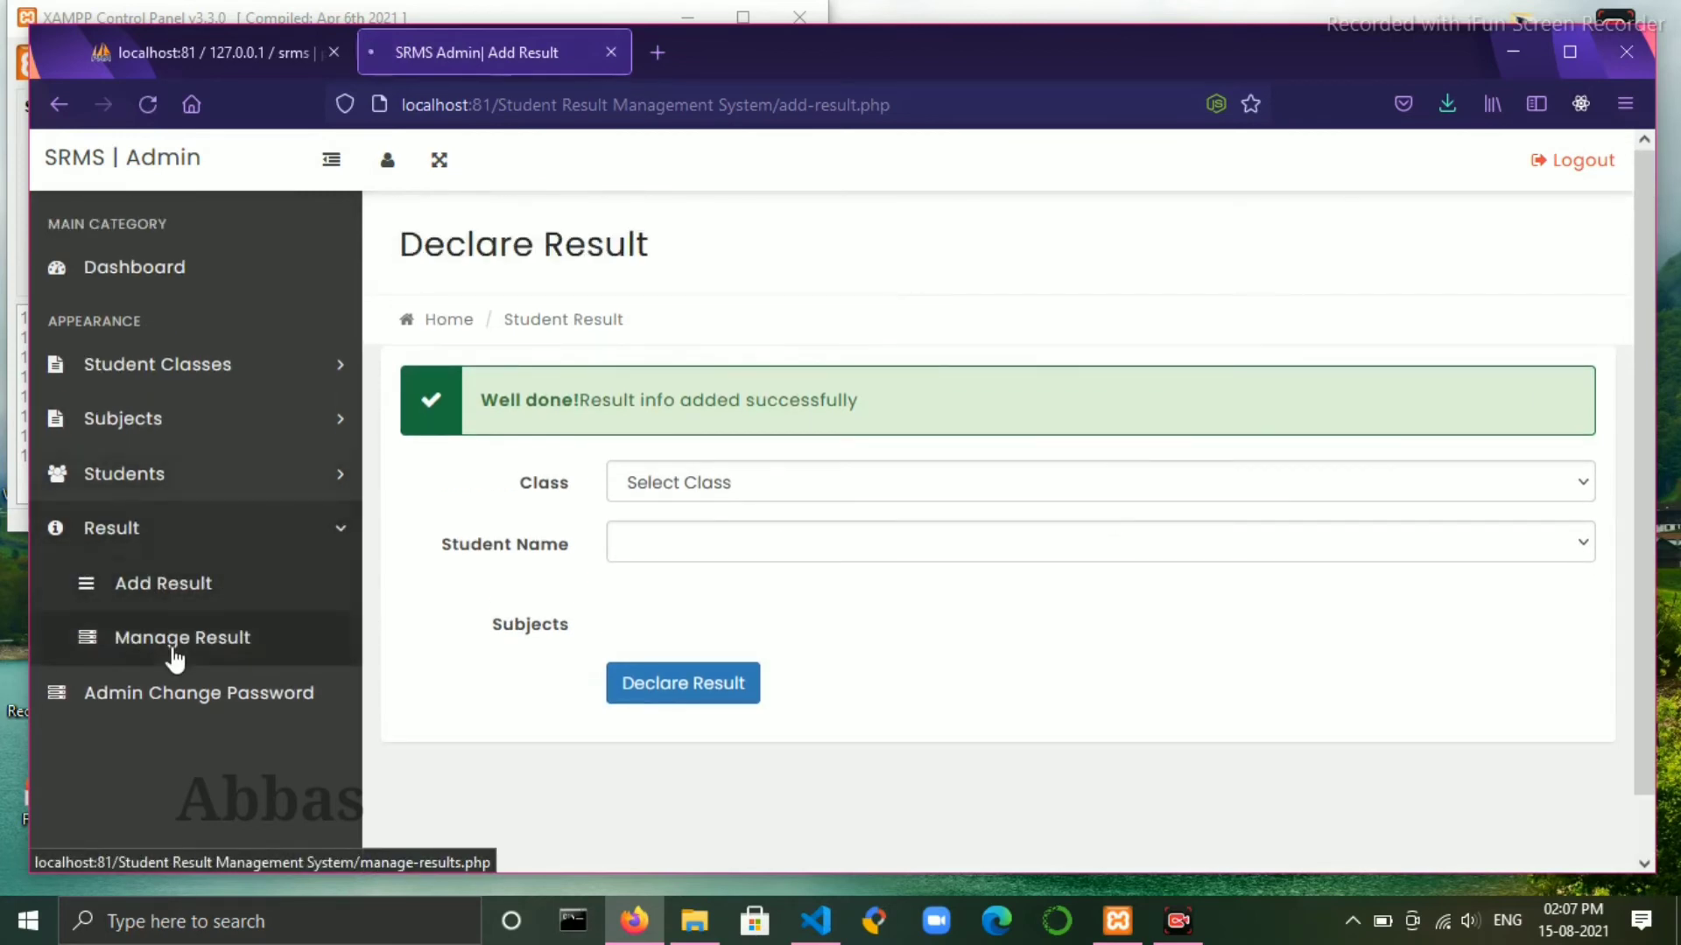
- Check Manage Result, then return to the Dashboard showing 1 result declared and dismiss the welcome toast
{"action": "left_click", "coordinate": [175, 639]}
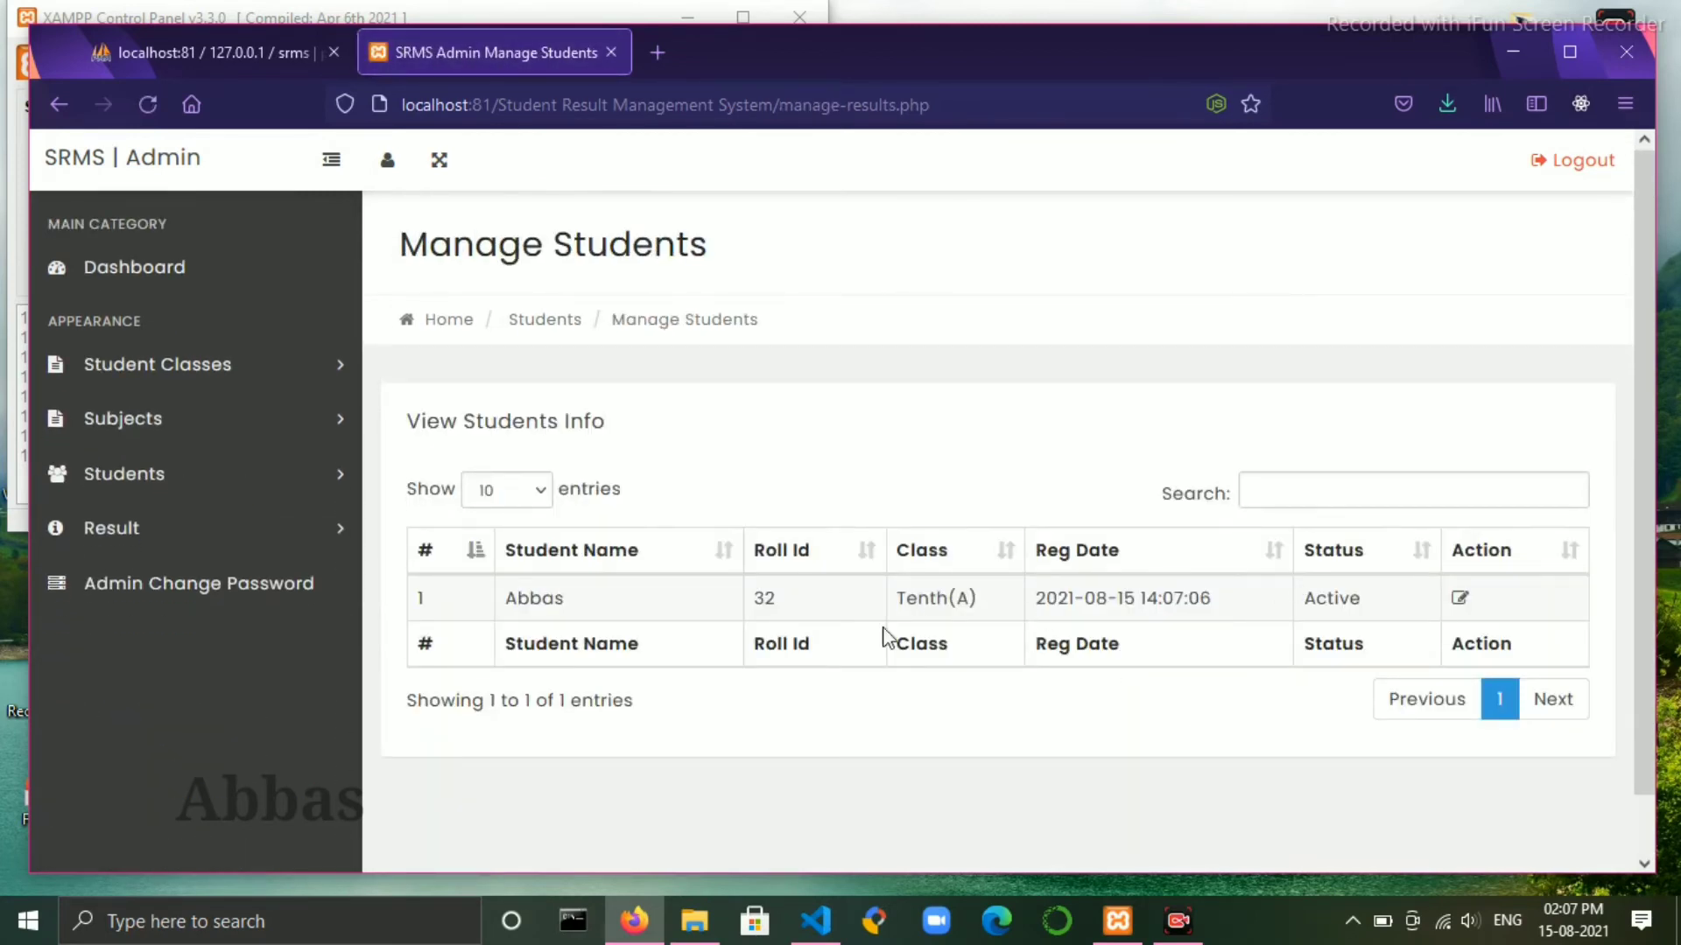
{"action": "left_click", "coordinate": [140, 273]}
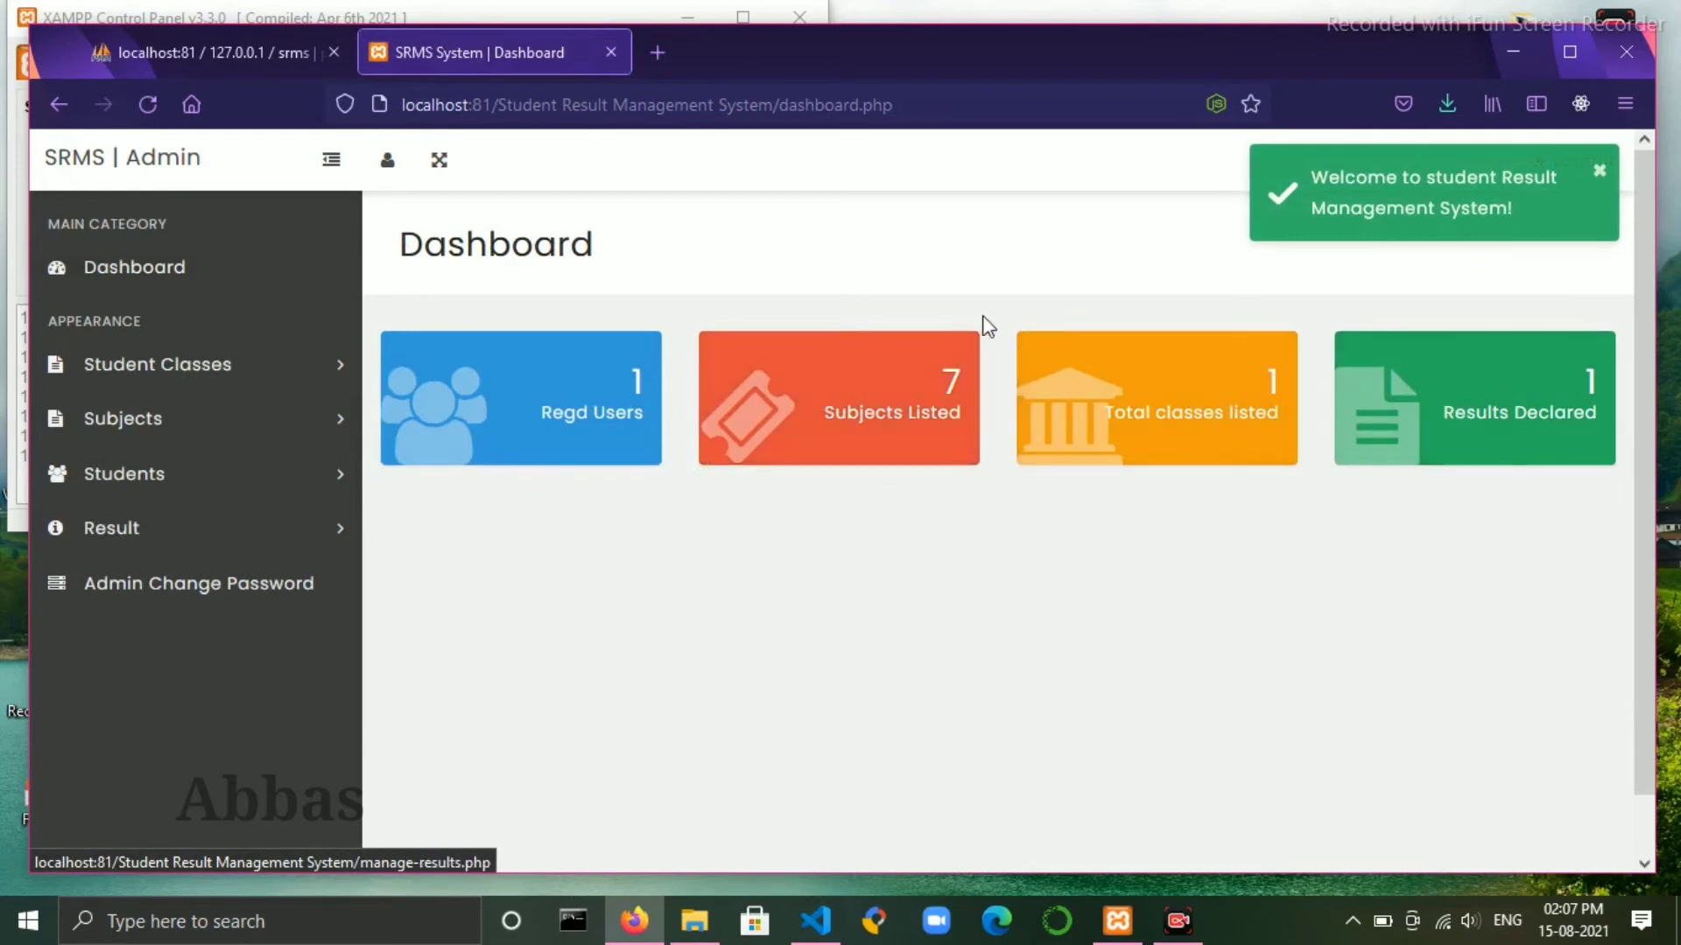
{"action": "left_click", "coordinate": [1600, 175]}
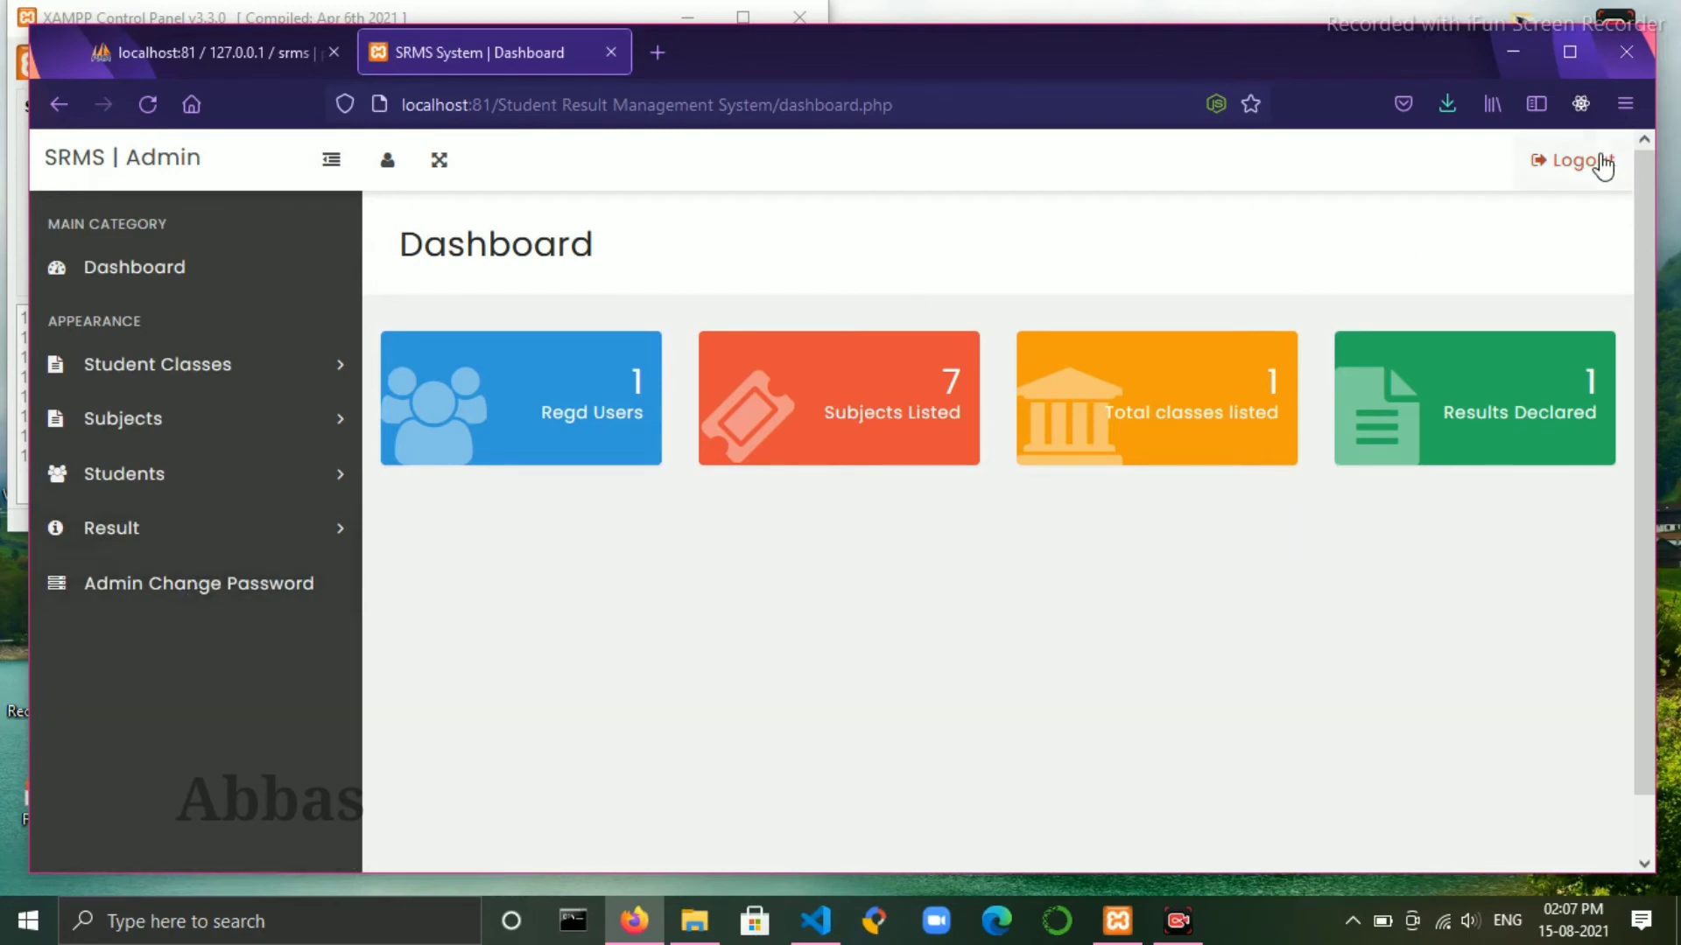
- Change the admin password with current, new and confirmed passwords, declining Firefox's offer to save it
{"action": "left_click", "coordinate": [207, 585]}
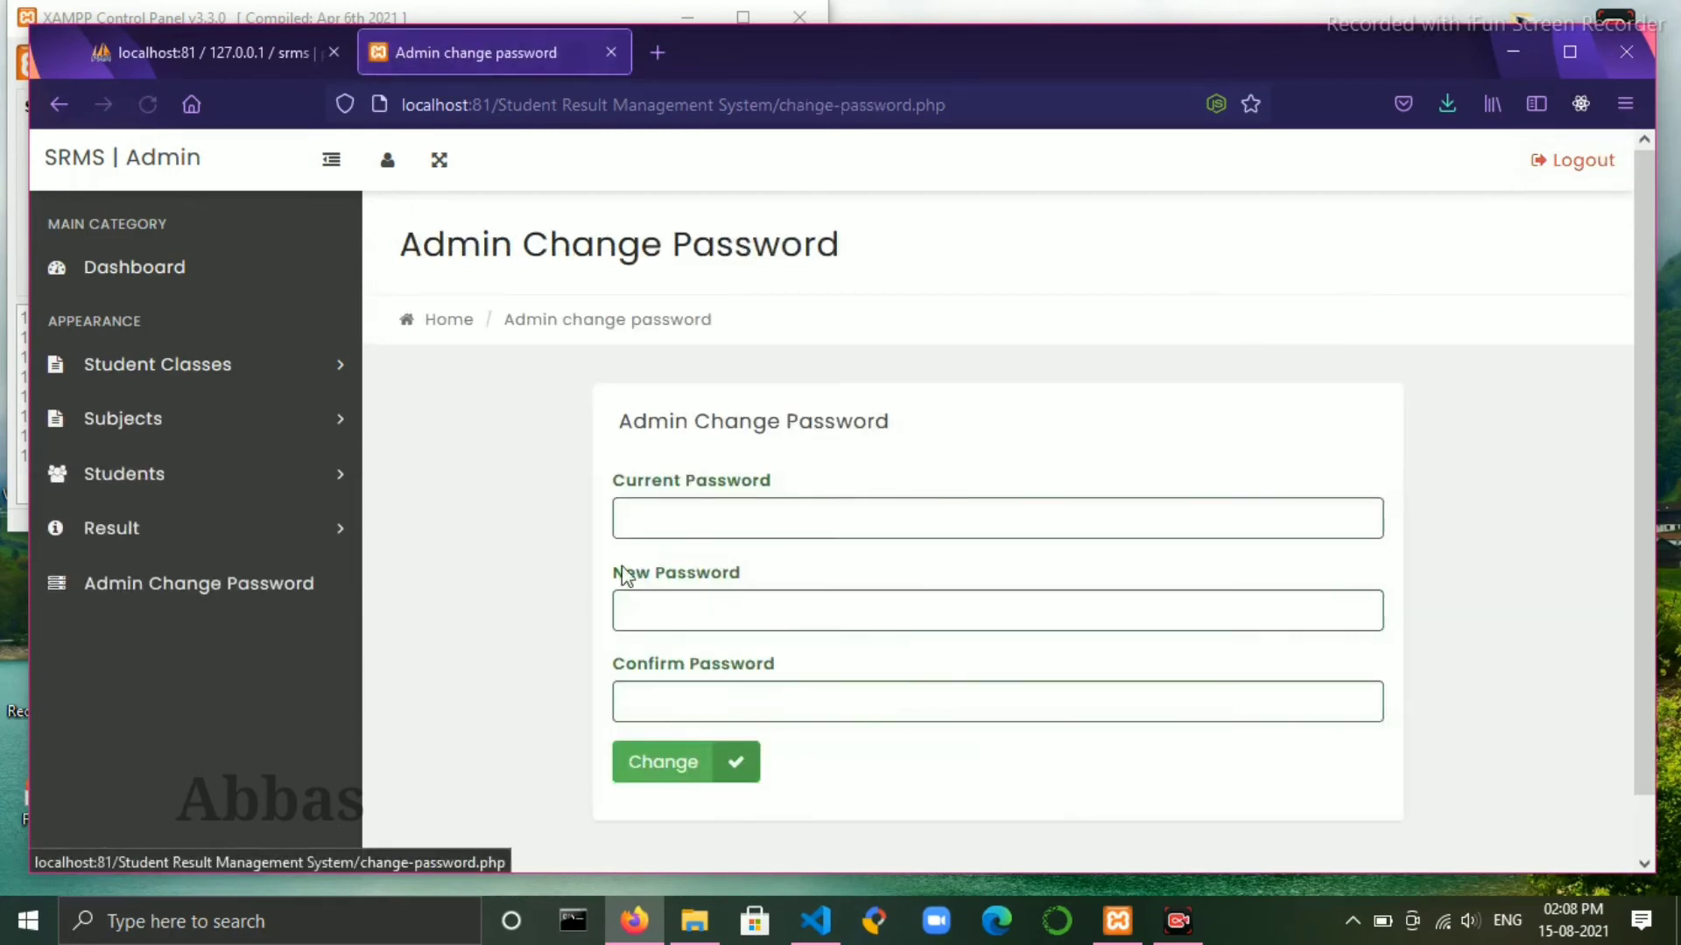
{"action": "left_click", "coordinate": [720, 511]}
{"action": "type", "text": "T"}
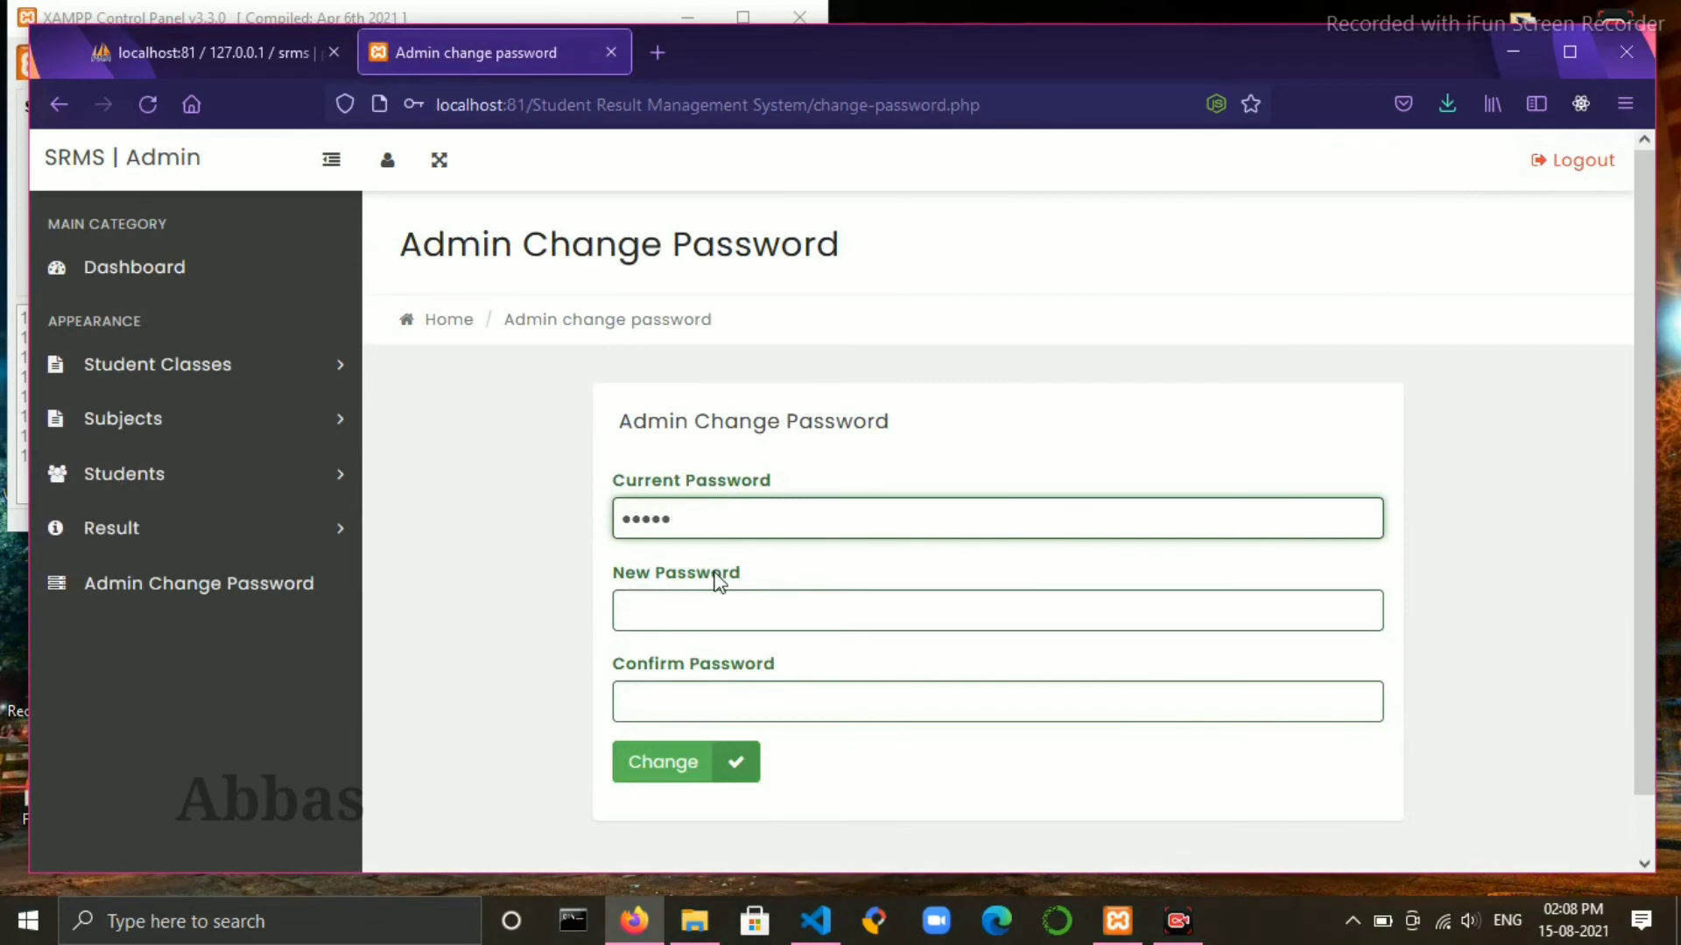
{"action": "left_click", "coordinate": [718, 617]}
{"action": "type", "text": "ab"}
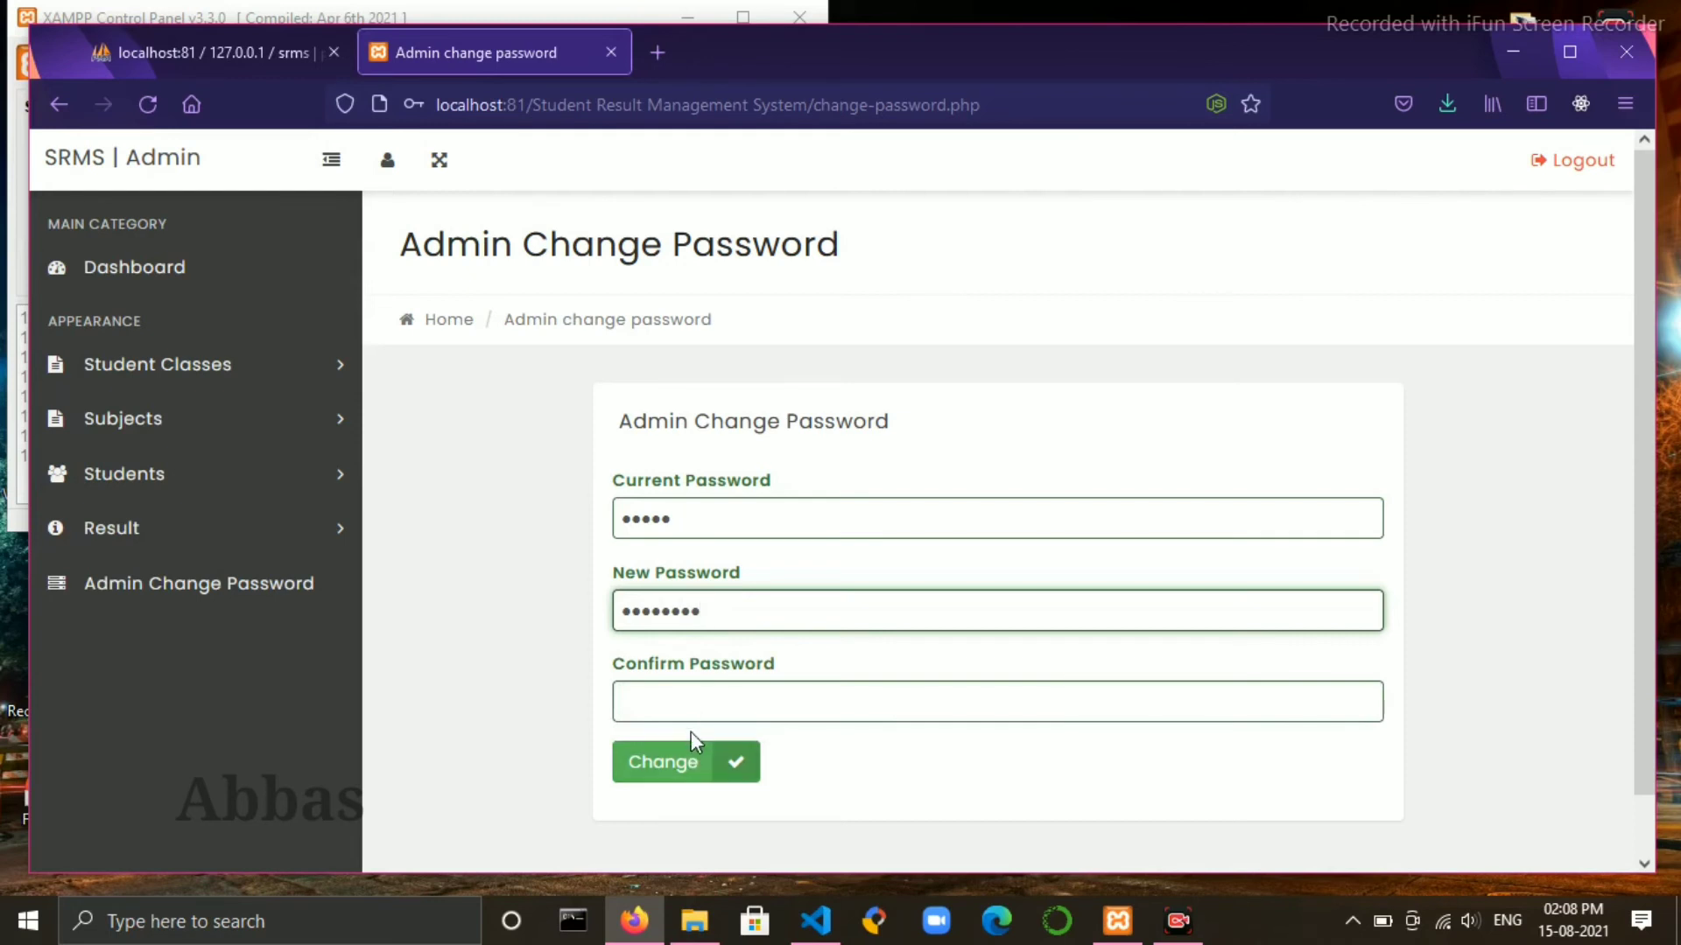
{"action": "left_click", "coordinate": [689, 708]}
{"action": "type", "text": "ab"}
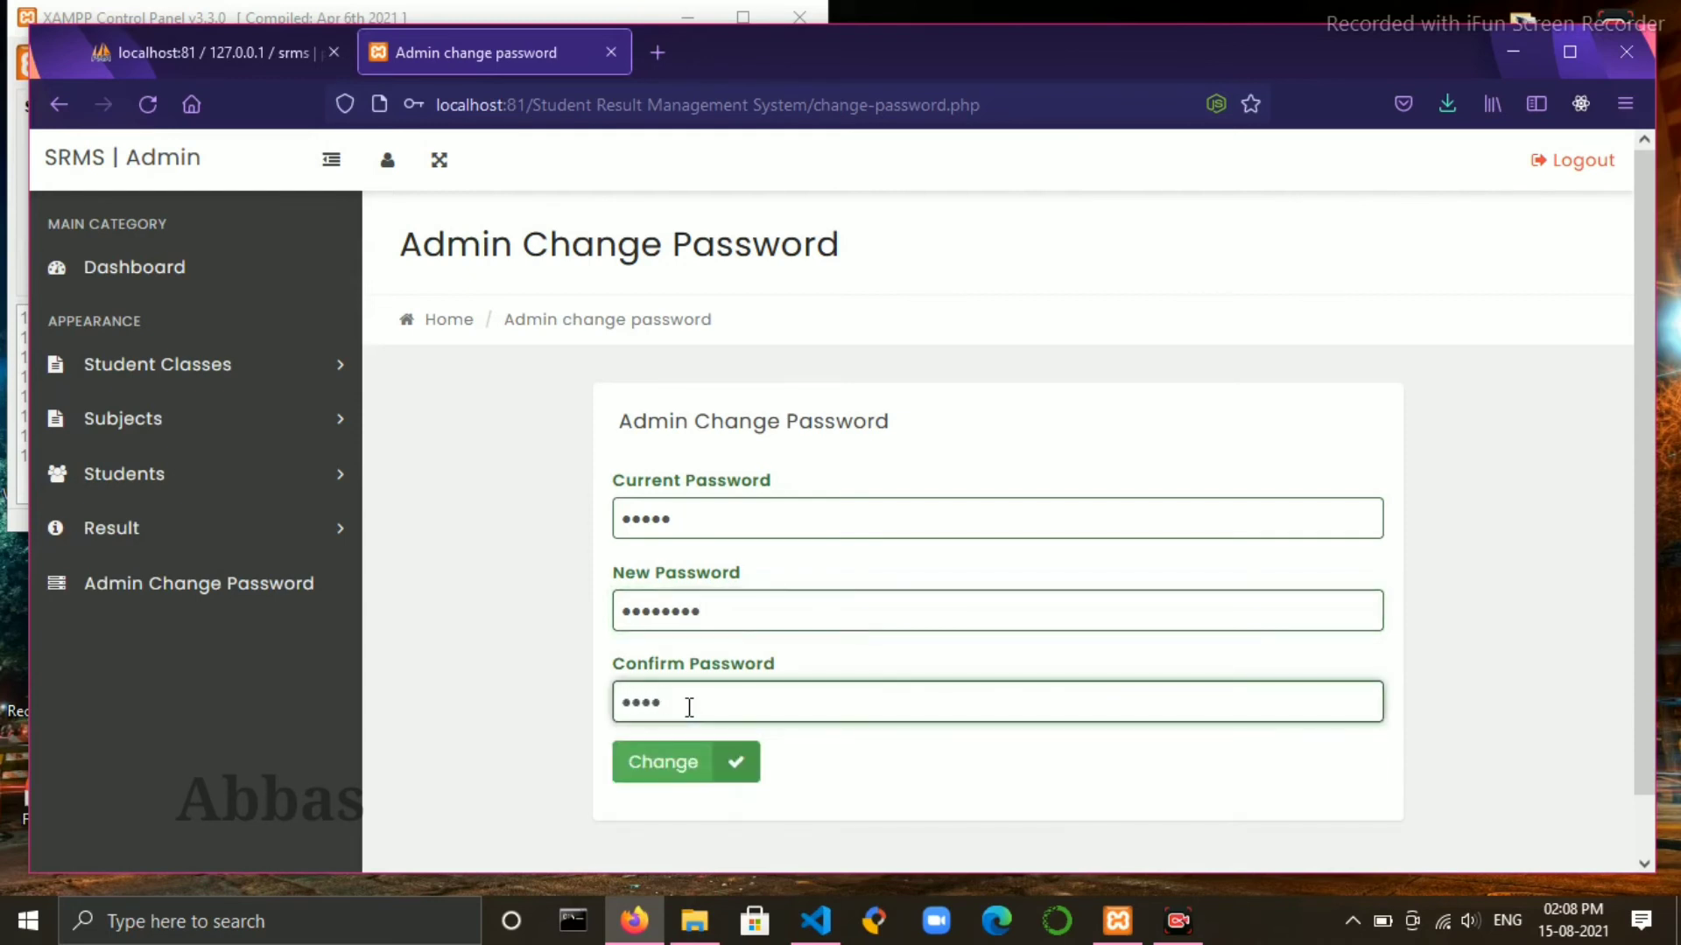
{"action": "left_click", "coordinate": [694, 763]}
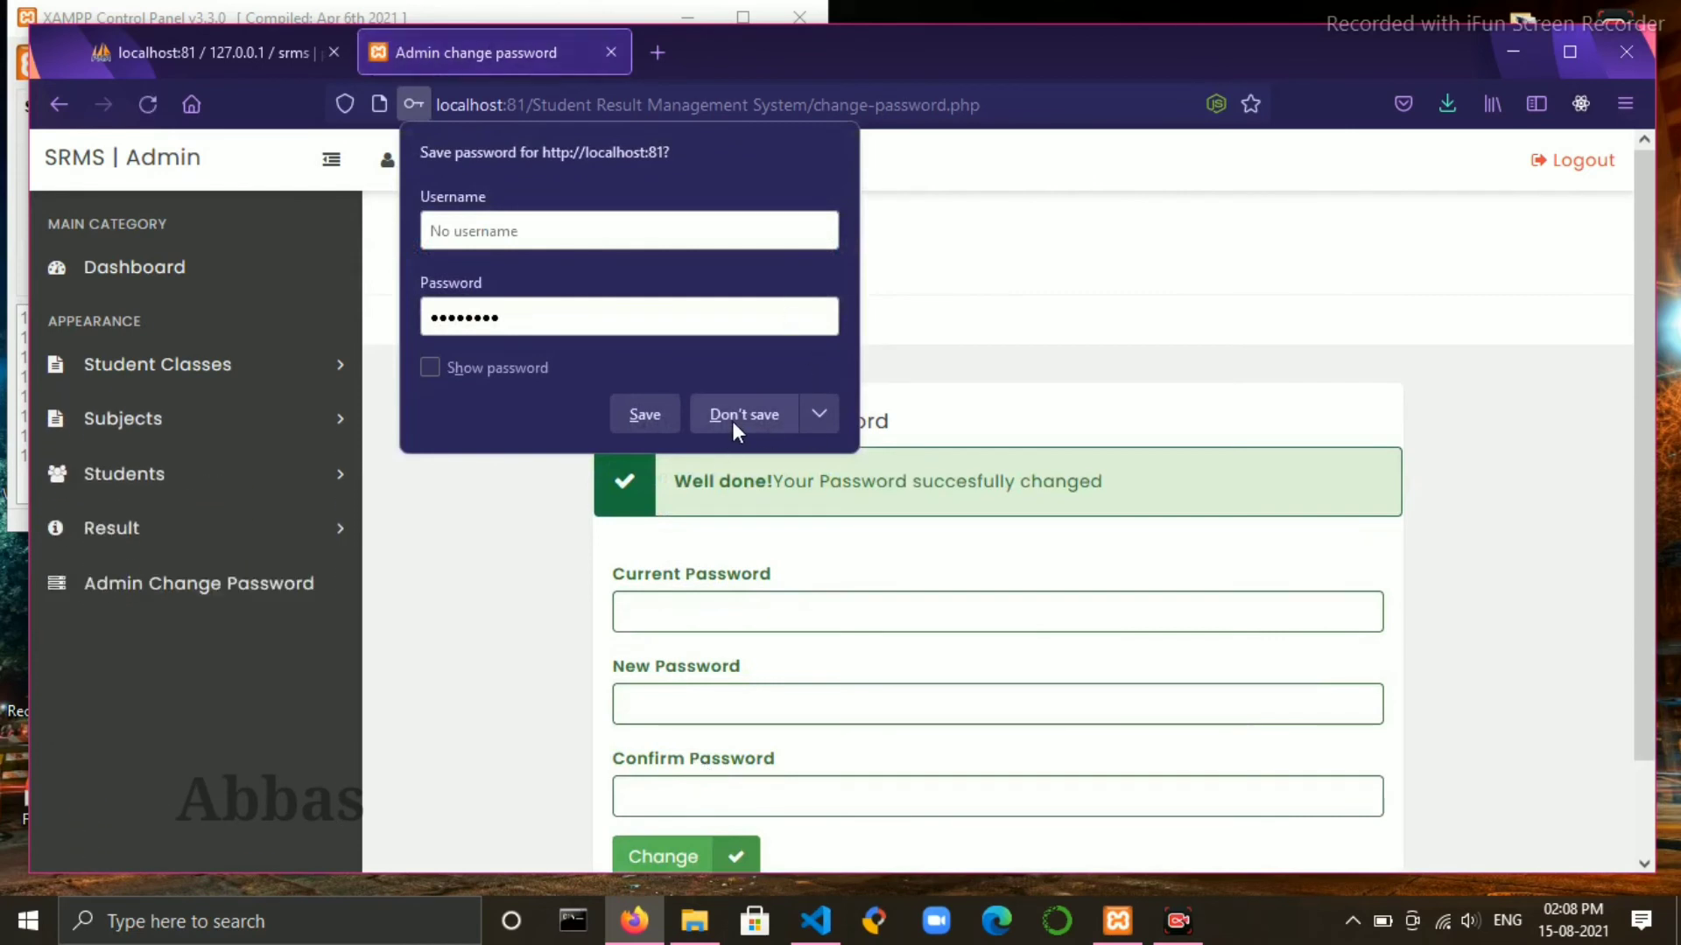
{"action": "left_click", "coordinate": [734, 424]}
{"action": "scroll", "coordinate": [1260, 398], "scroll_direction": "down", "scroll_amount": 2}
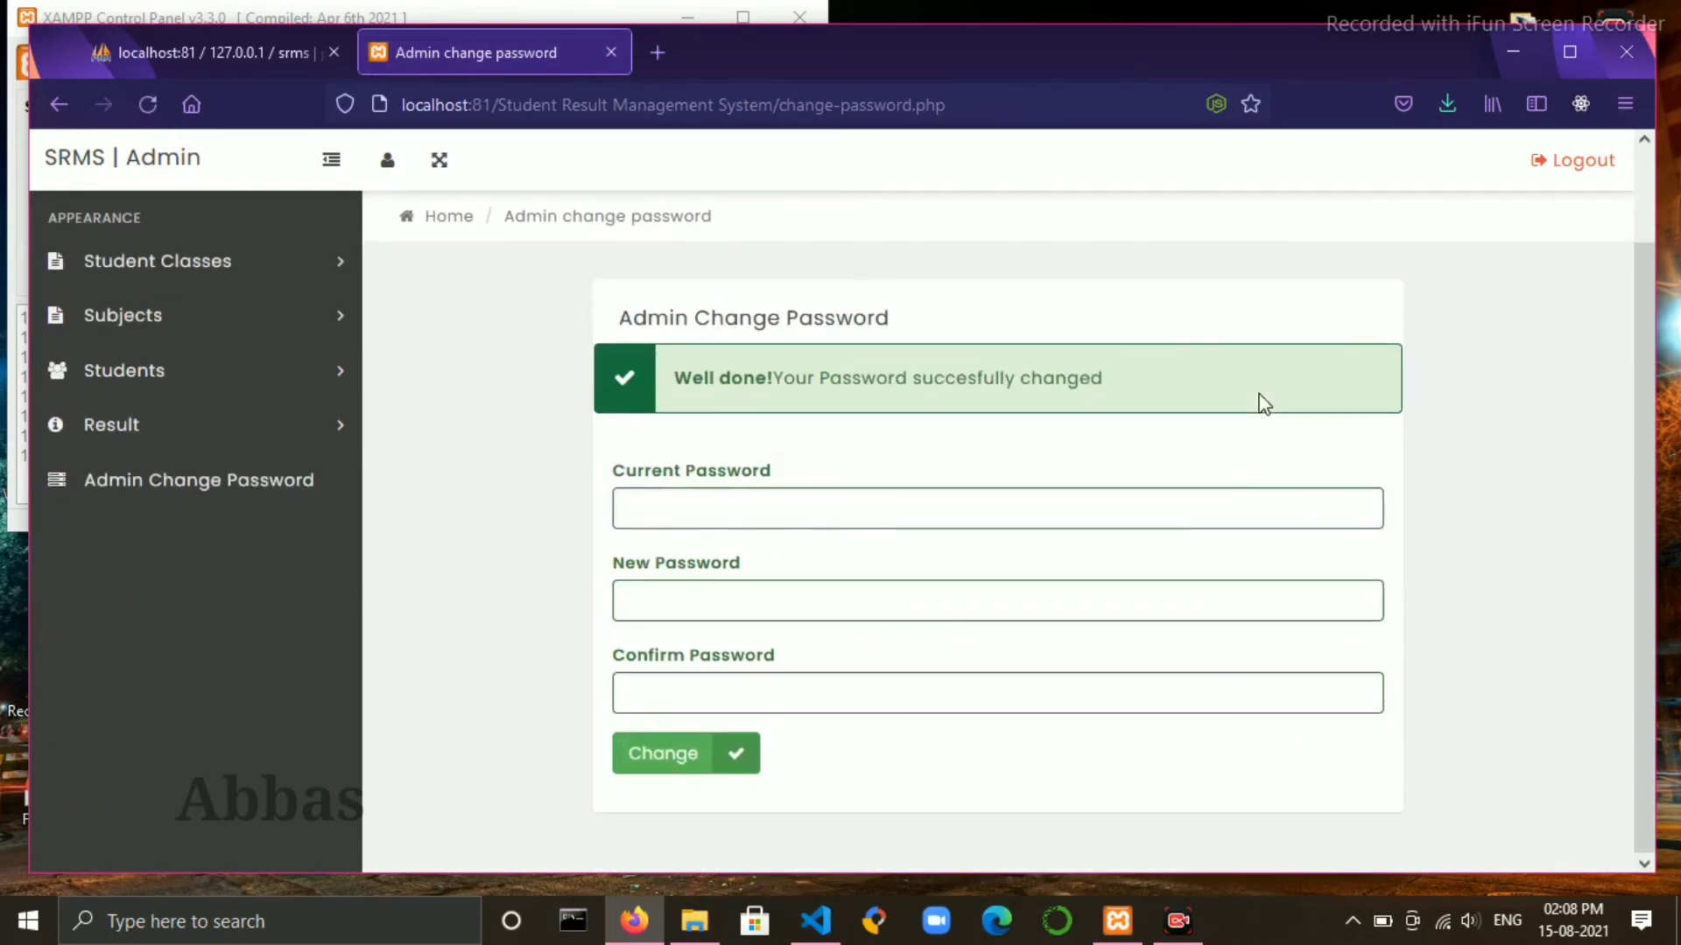
{"action": "left_click", "coordinate": [1558, 163]}
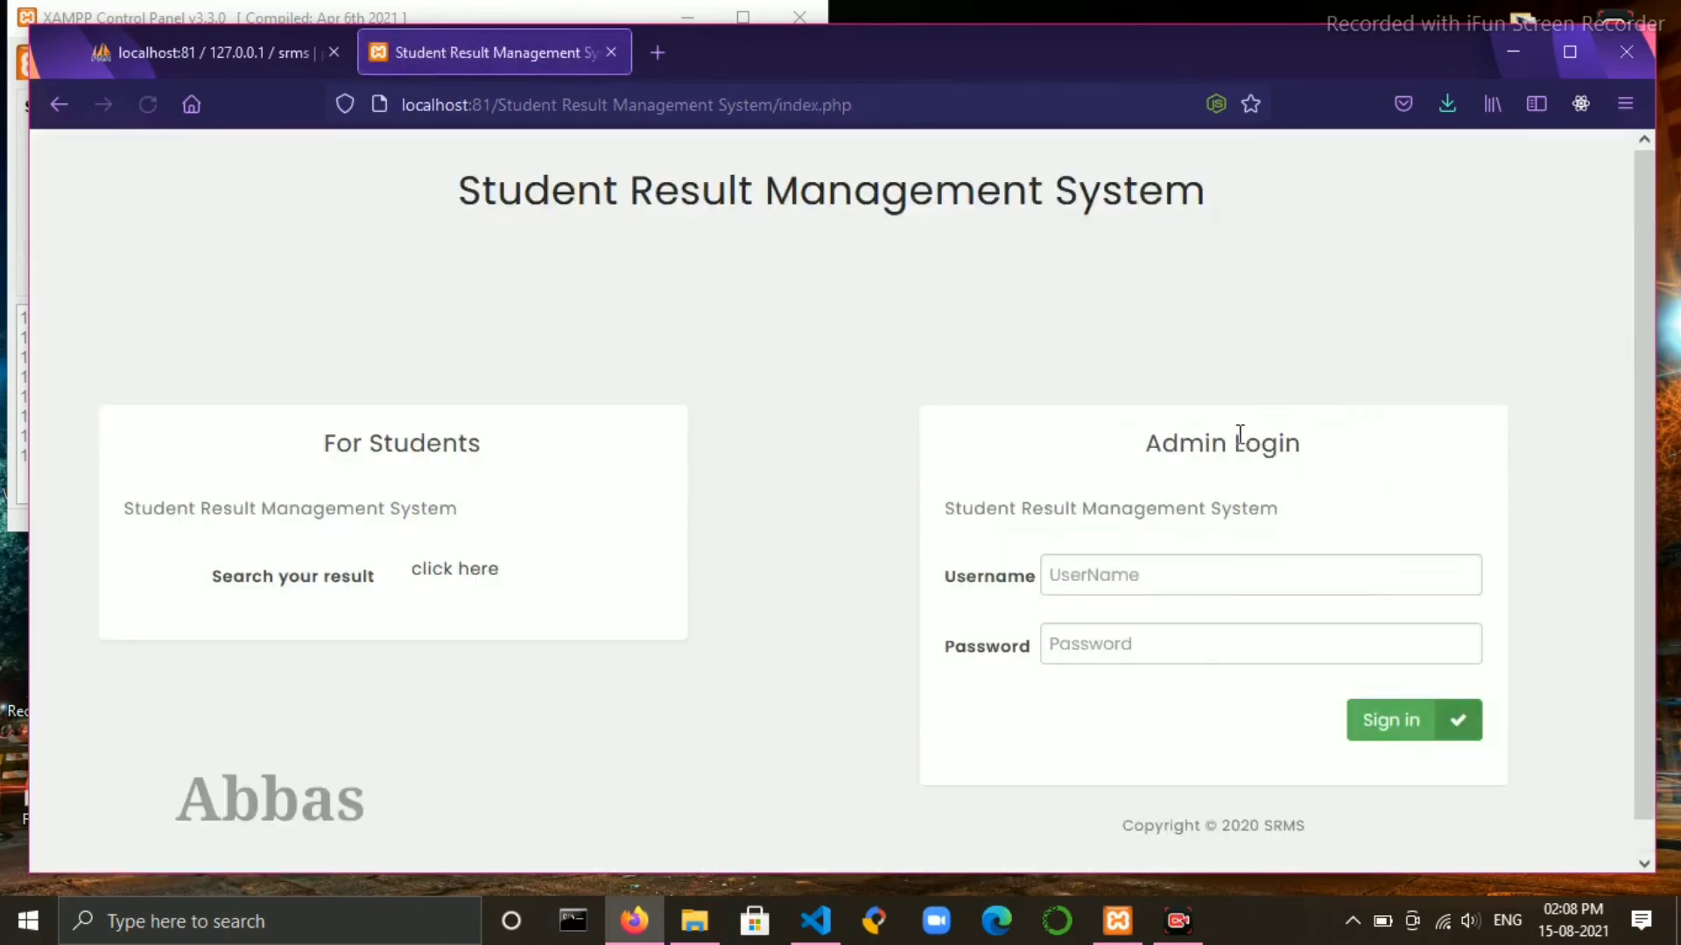
{"action": "left_click", "coordinate": [1185, 577]}
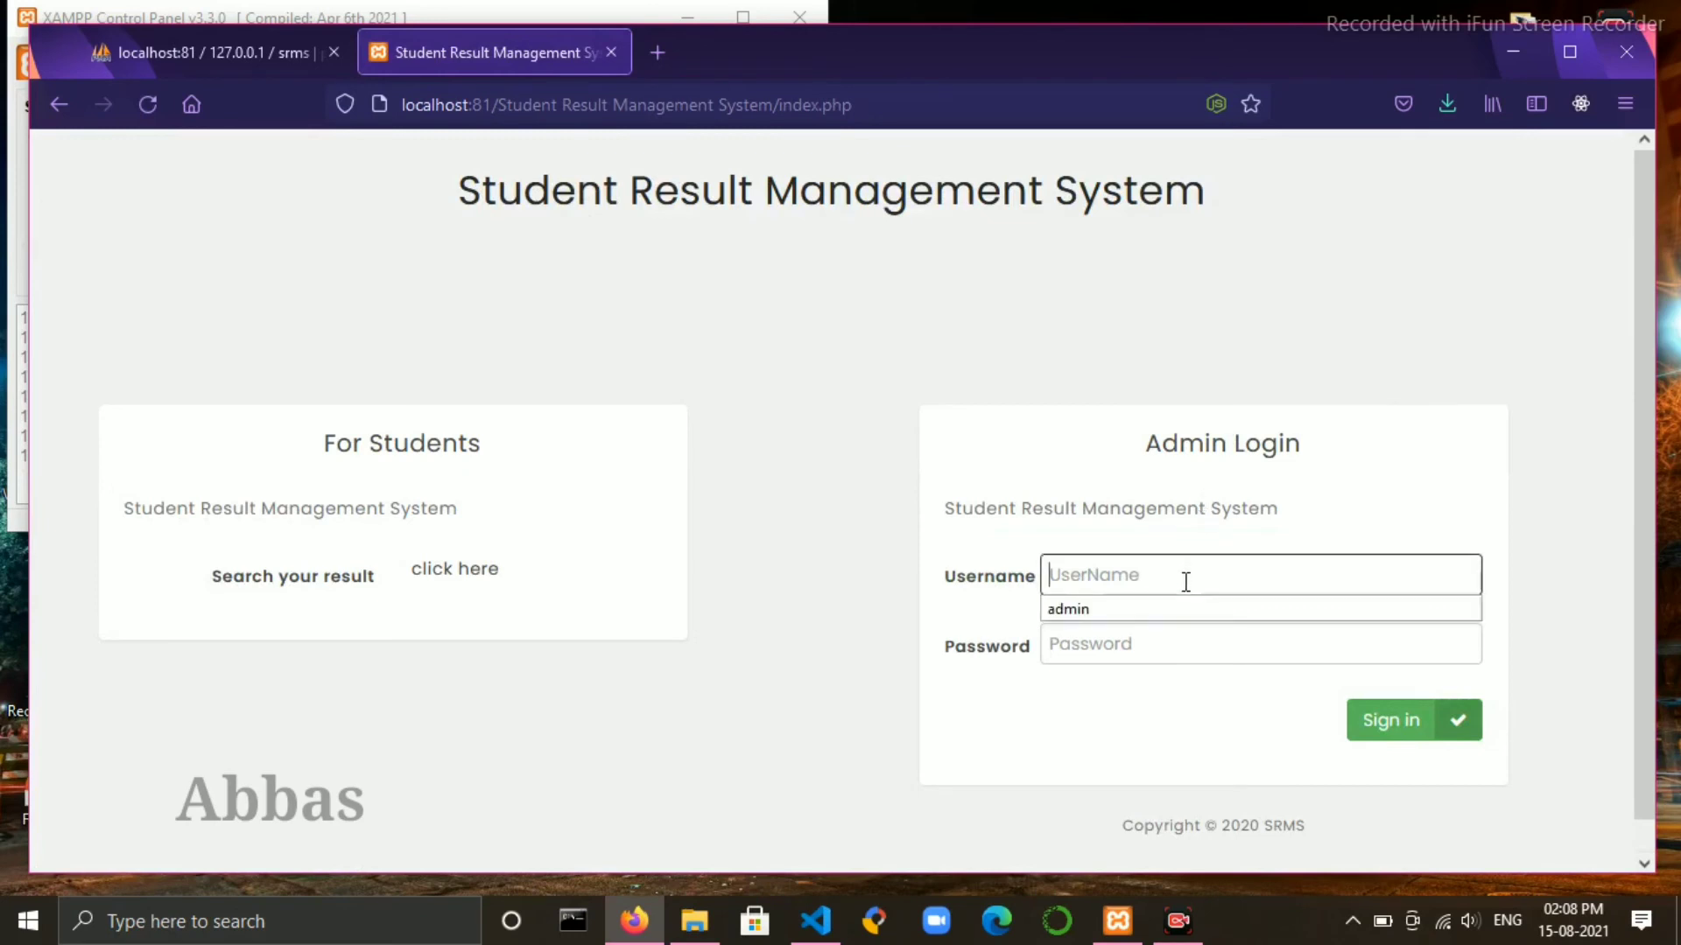
{"action": "left_click", "coordinate": [1144, 611]}
{"action": "left_click", "coordinate": [1123, 576]}
{"action": "key", "text": "ctrl+a"}
{"action": "left_click", "coordinate": [1111, 651]}
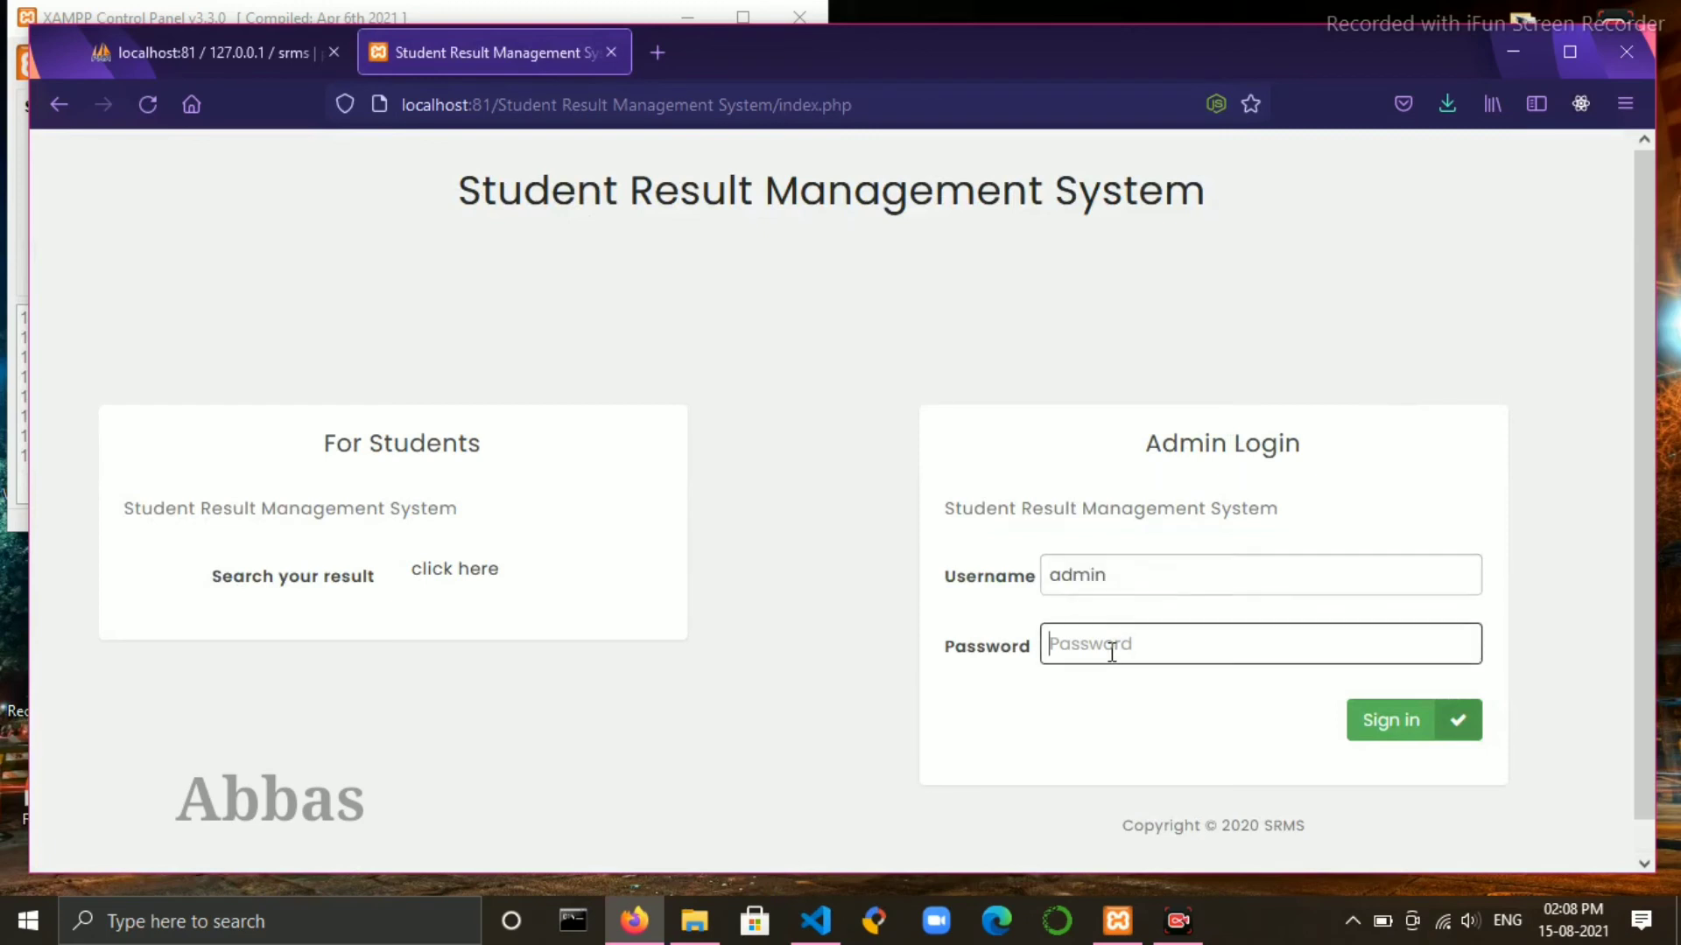
{"action": "type", "text": "admin"}
{"action": "left_click", "coordinate": [1400, 722]}
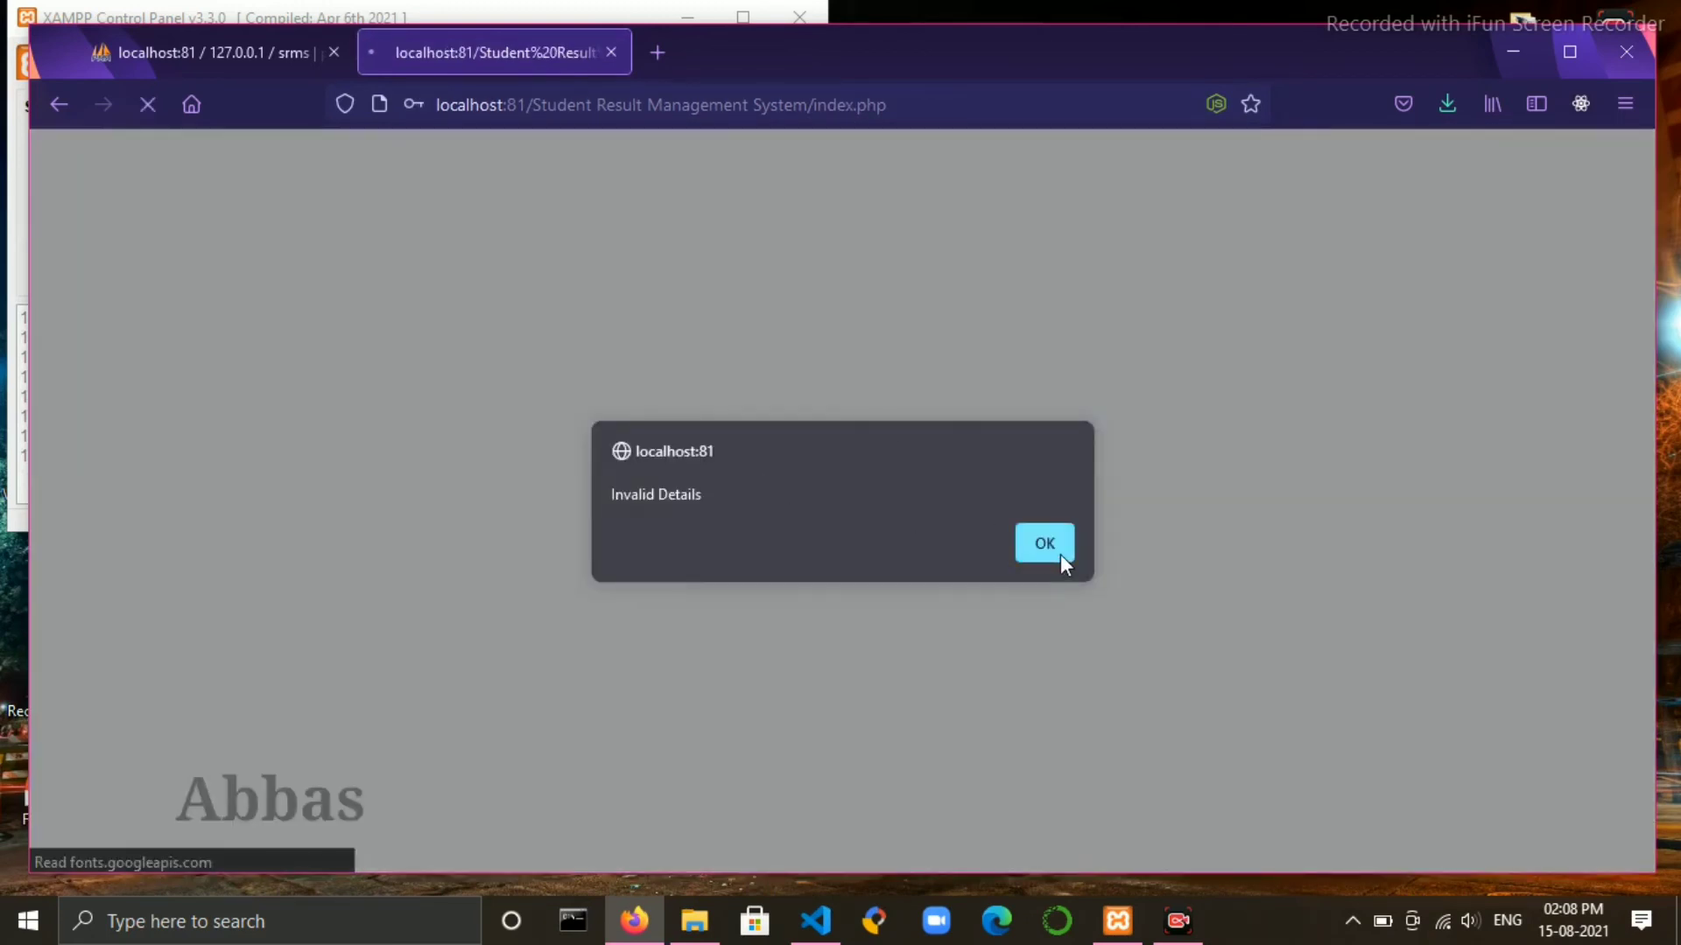
{"action": "left_click", "coordinate": [1057, 555]}
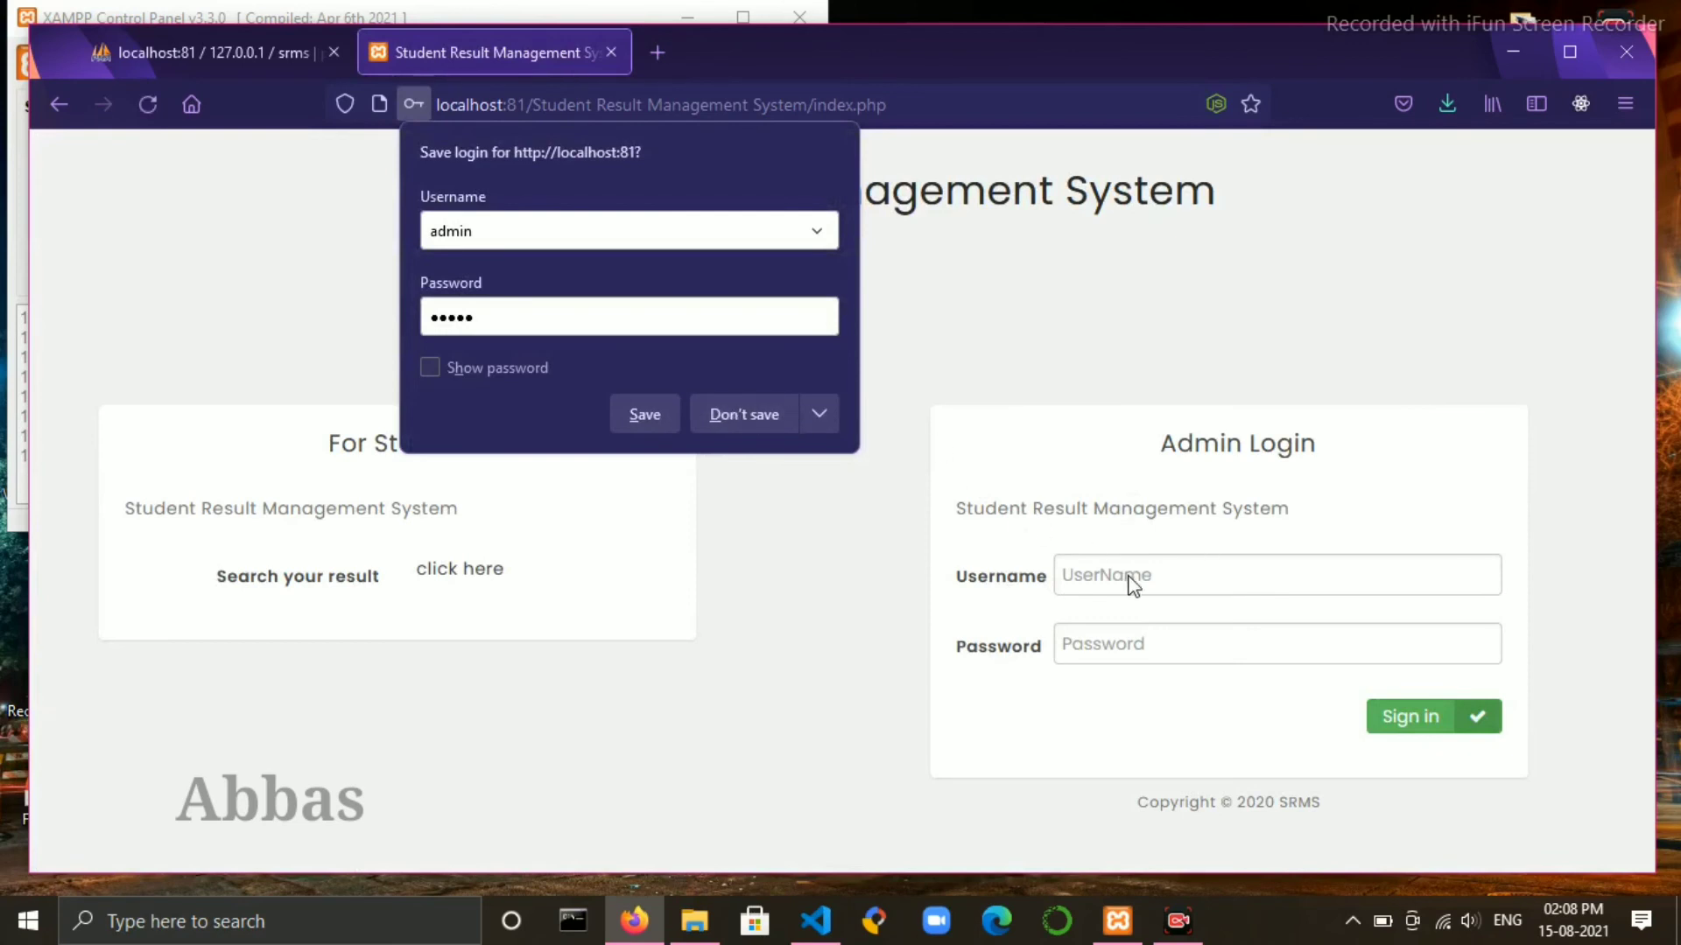
{"action": "left_click", "coordinate": [737, 411]}
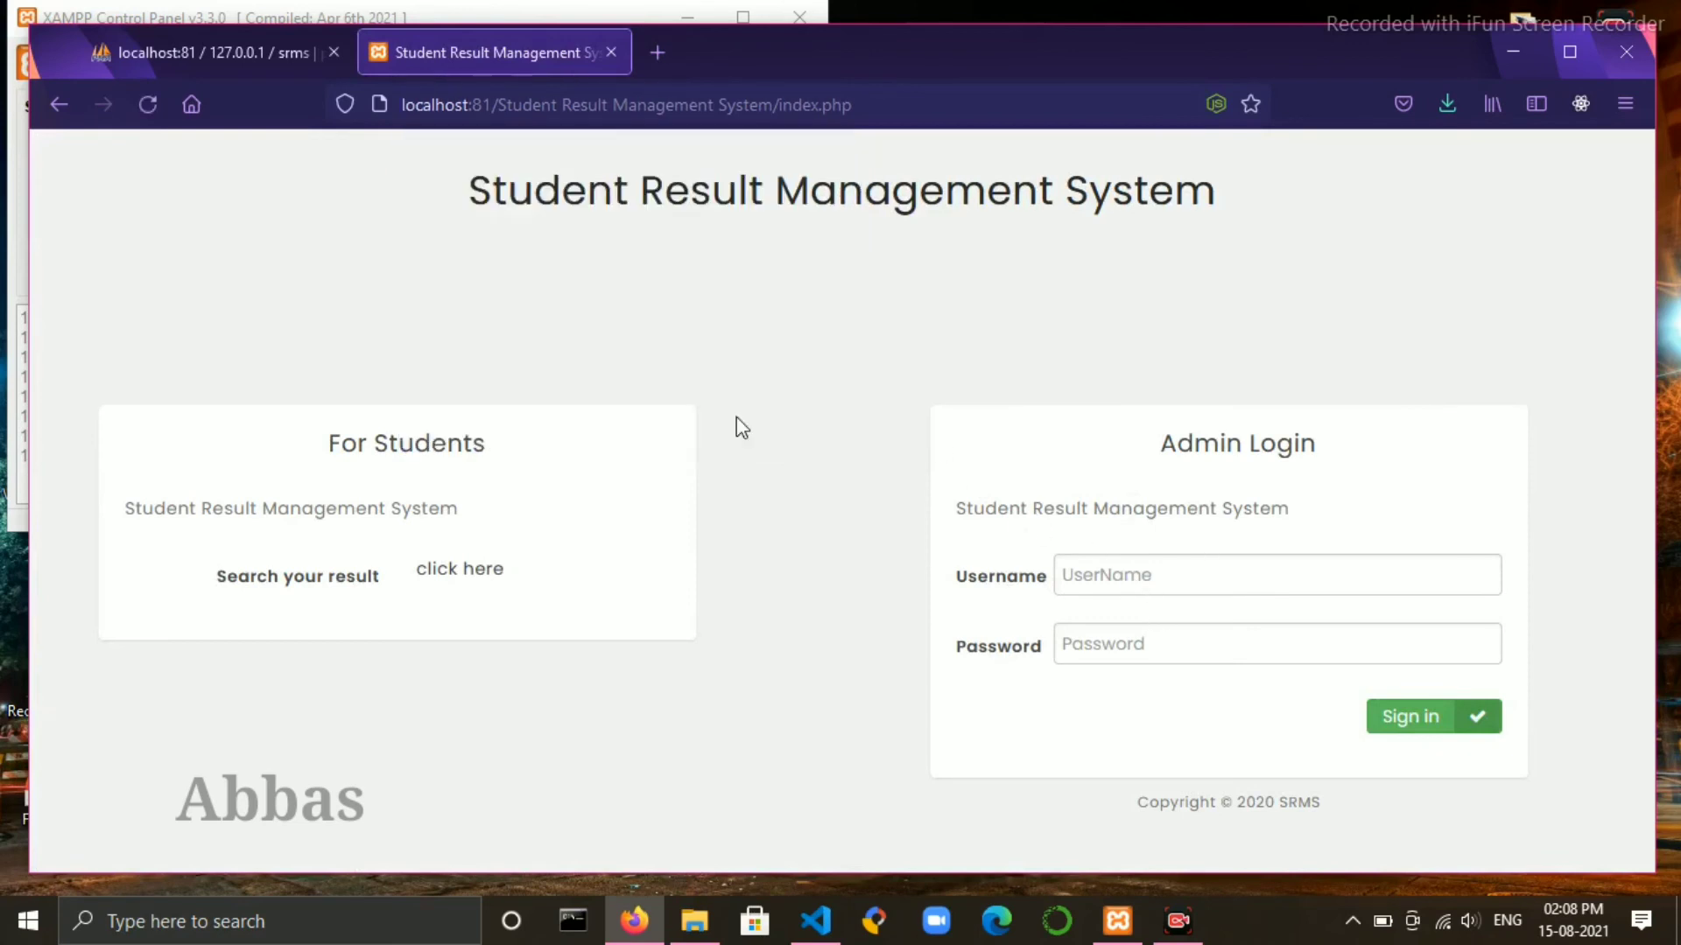
{"action": "left_click", "coordinate": [1074, 569]}
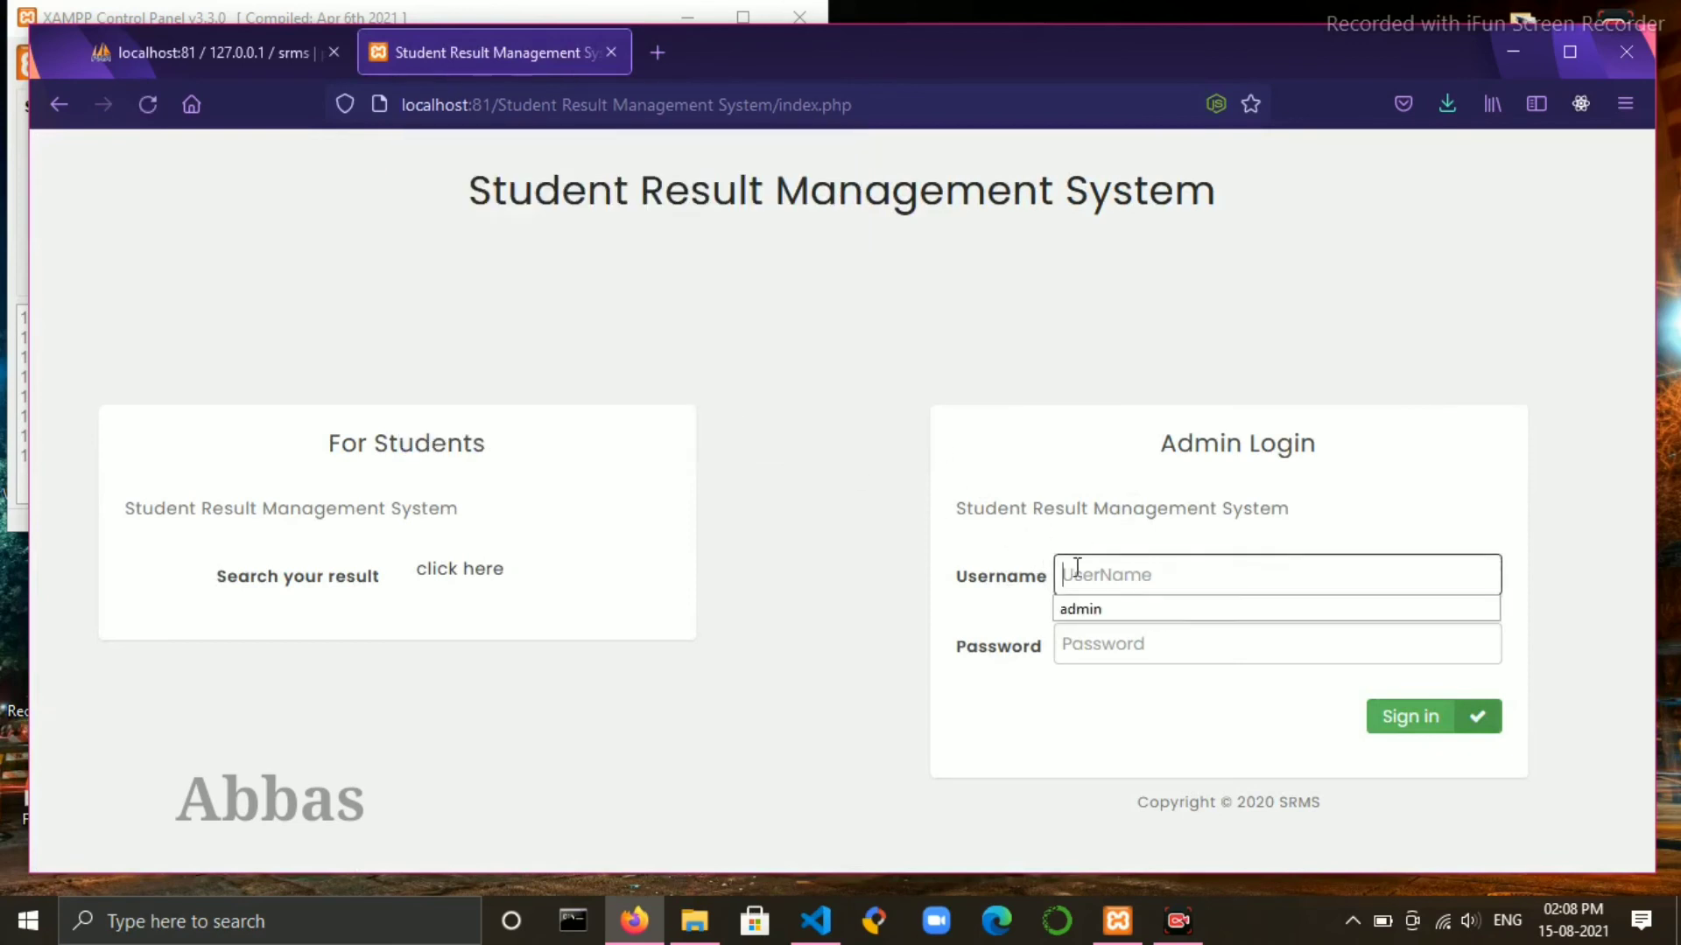
{"action": "left_click", "coordinate": [1090, 613]}
{"action": "left_click", "coordinate": [1105, 644]}
{"action": "type", "text": "admin"}
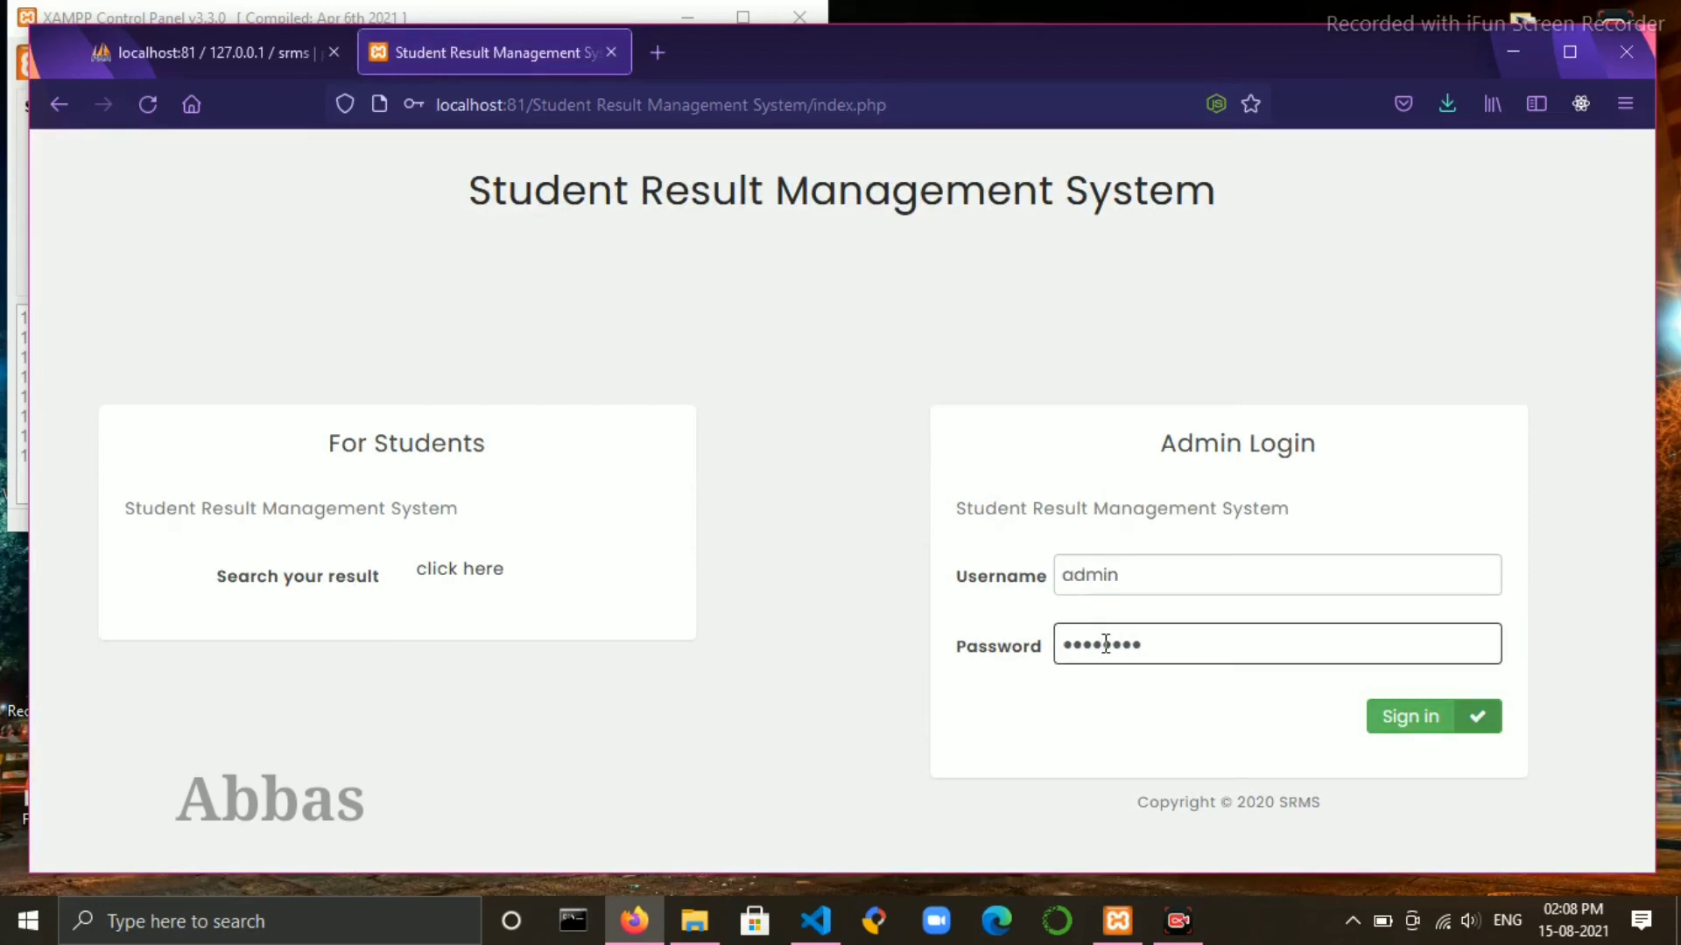
{"action": "left_click", "coordinate": [1420, 713]}
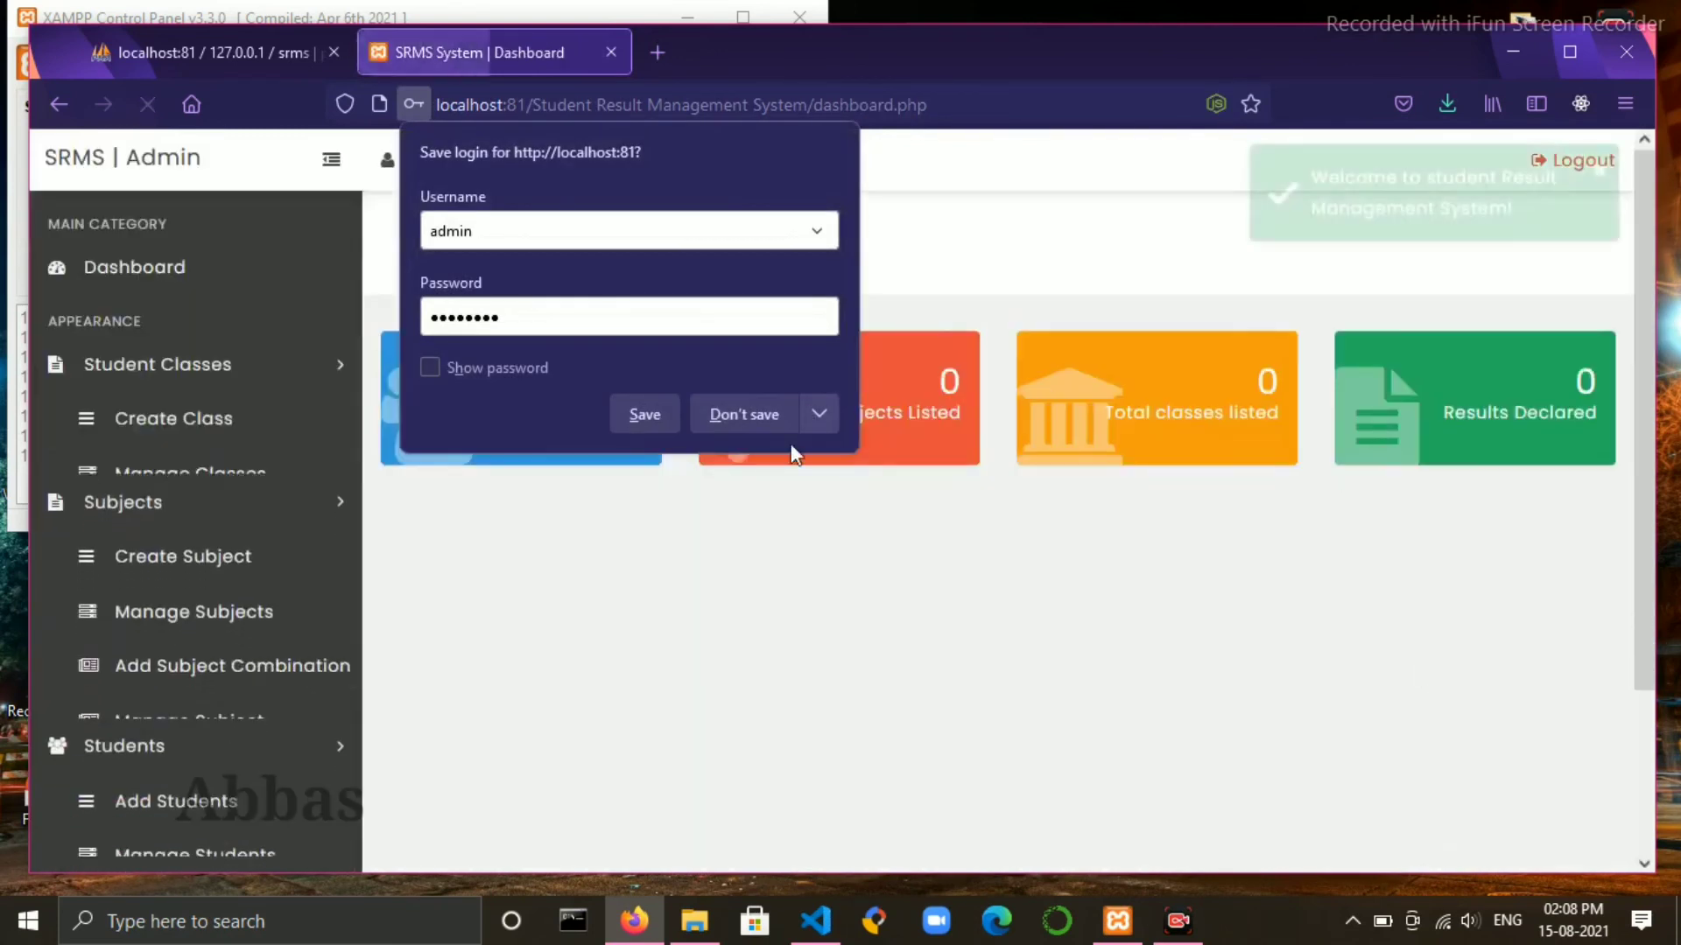
{"action": "left_click", "coordinate": [732, 414]}
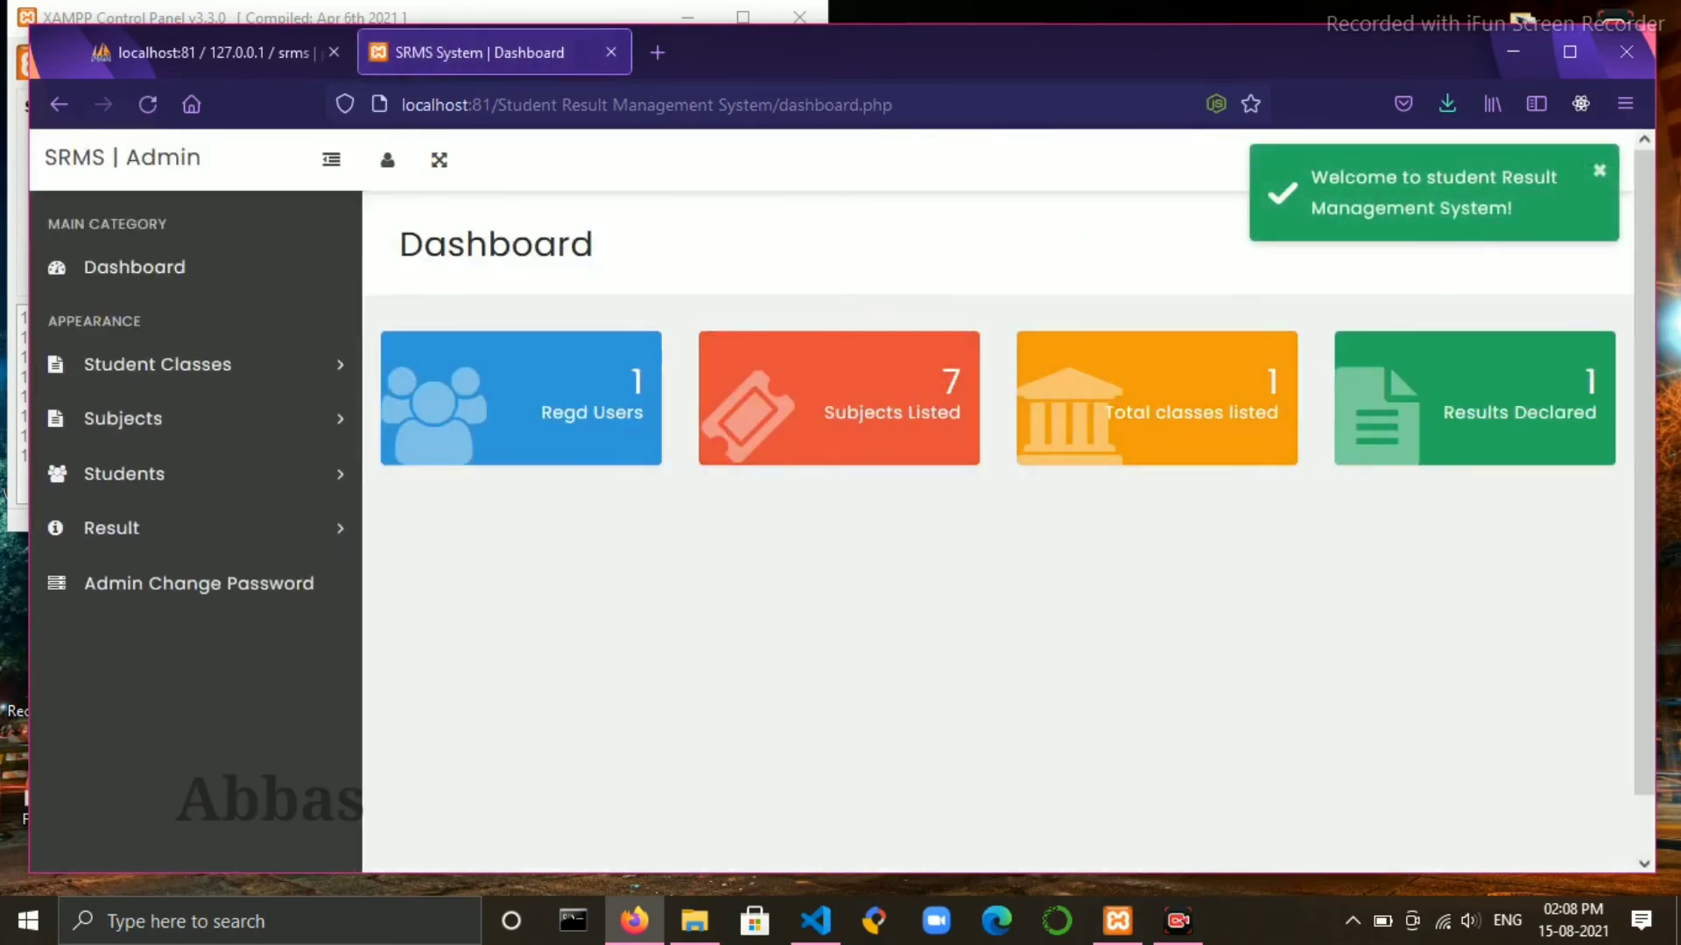
{"action": "left_click", "coordinate": [1598, 171]}
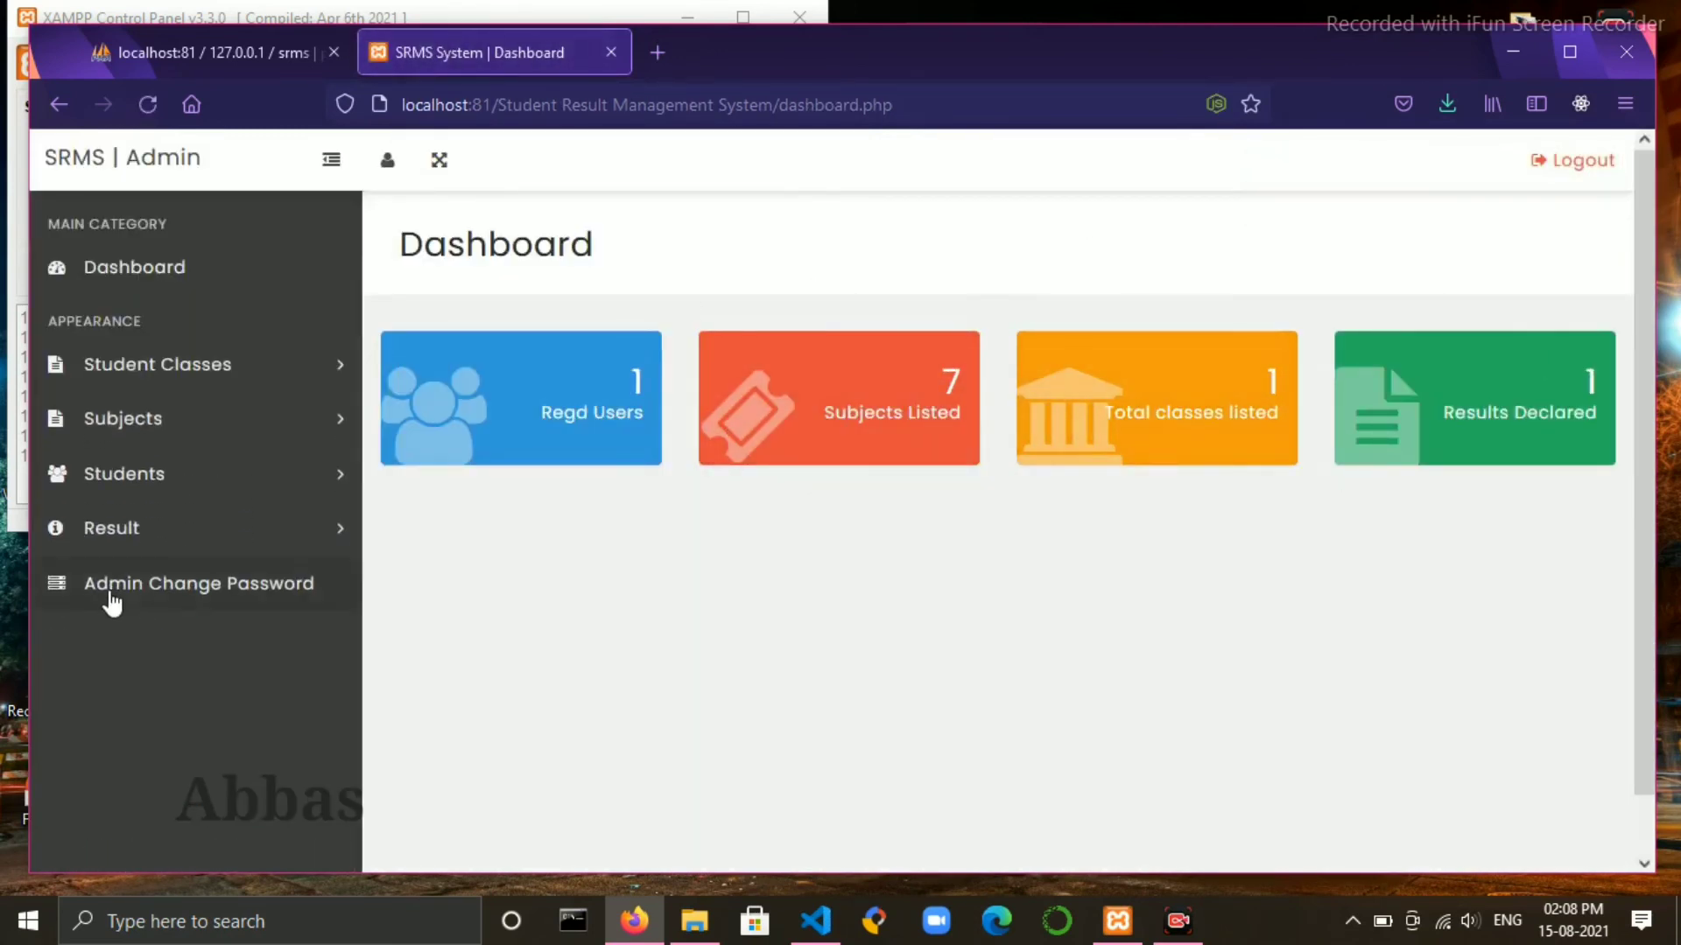
{"action": "left_click", "coordinate": [139, 585]}
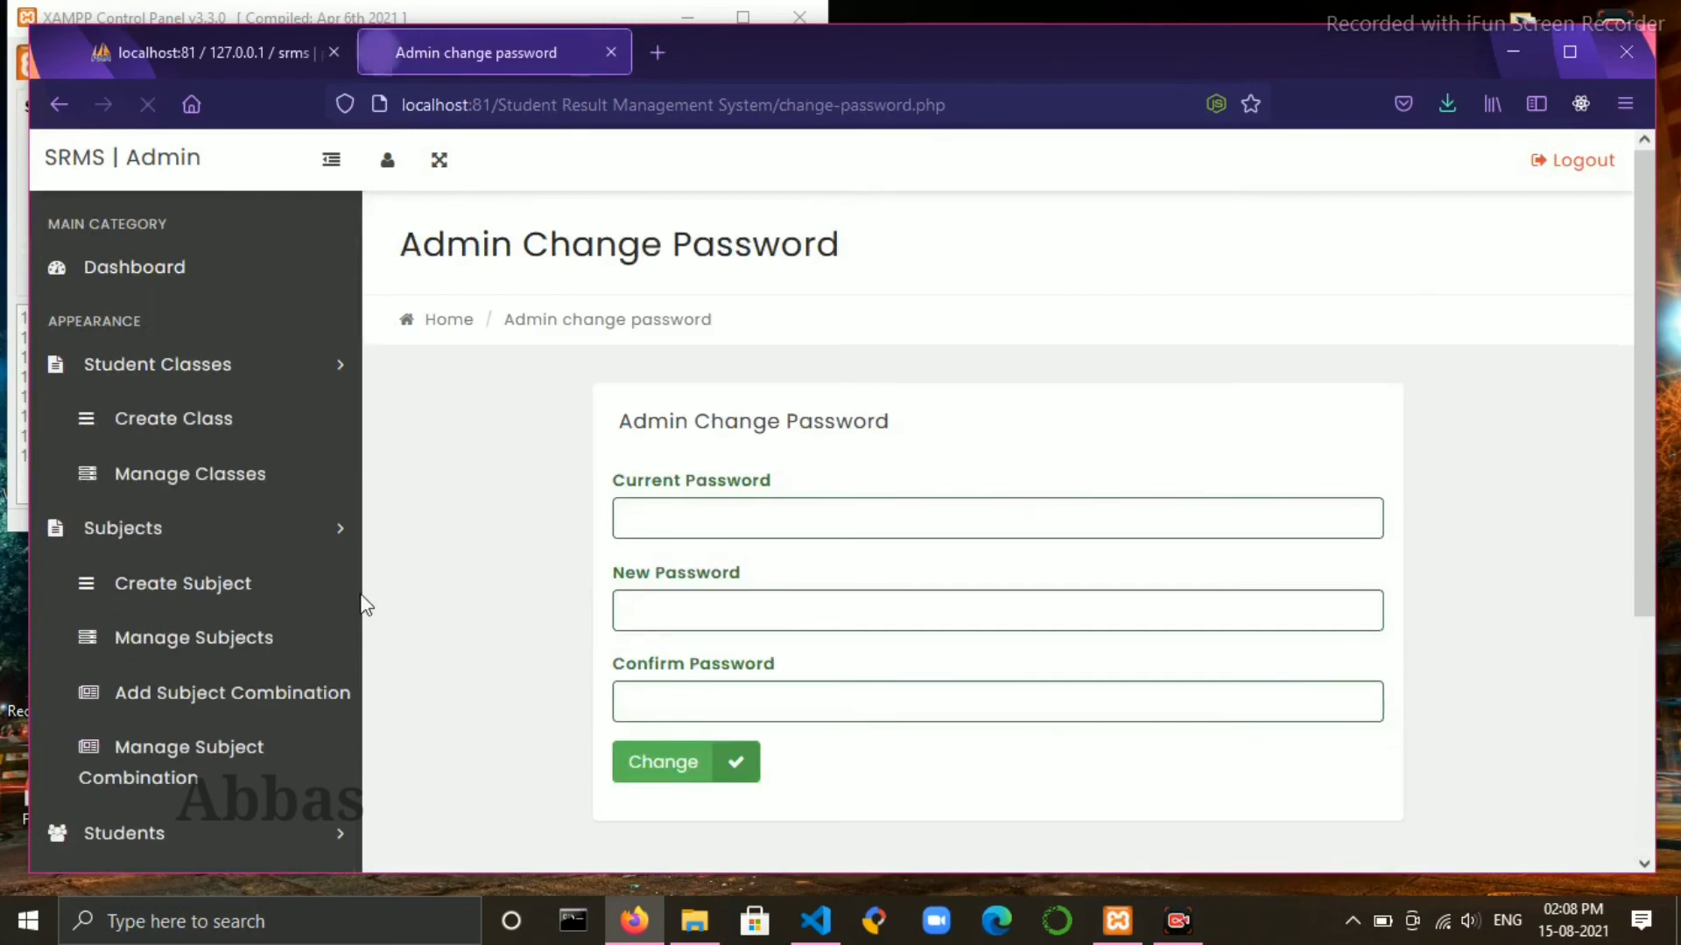
{"action": "left_click", "coordinate": [771, 703]}
{"action": "left_click", "coordinate": [1495, 484]}
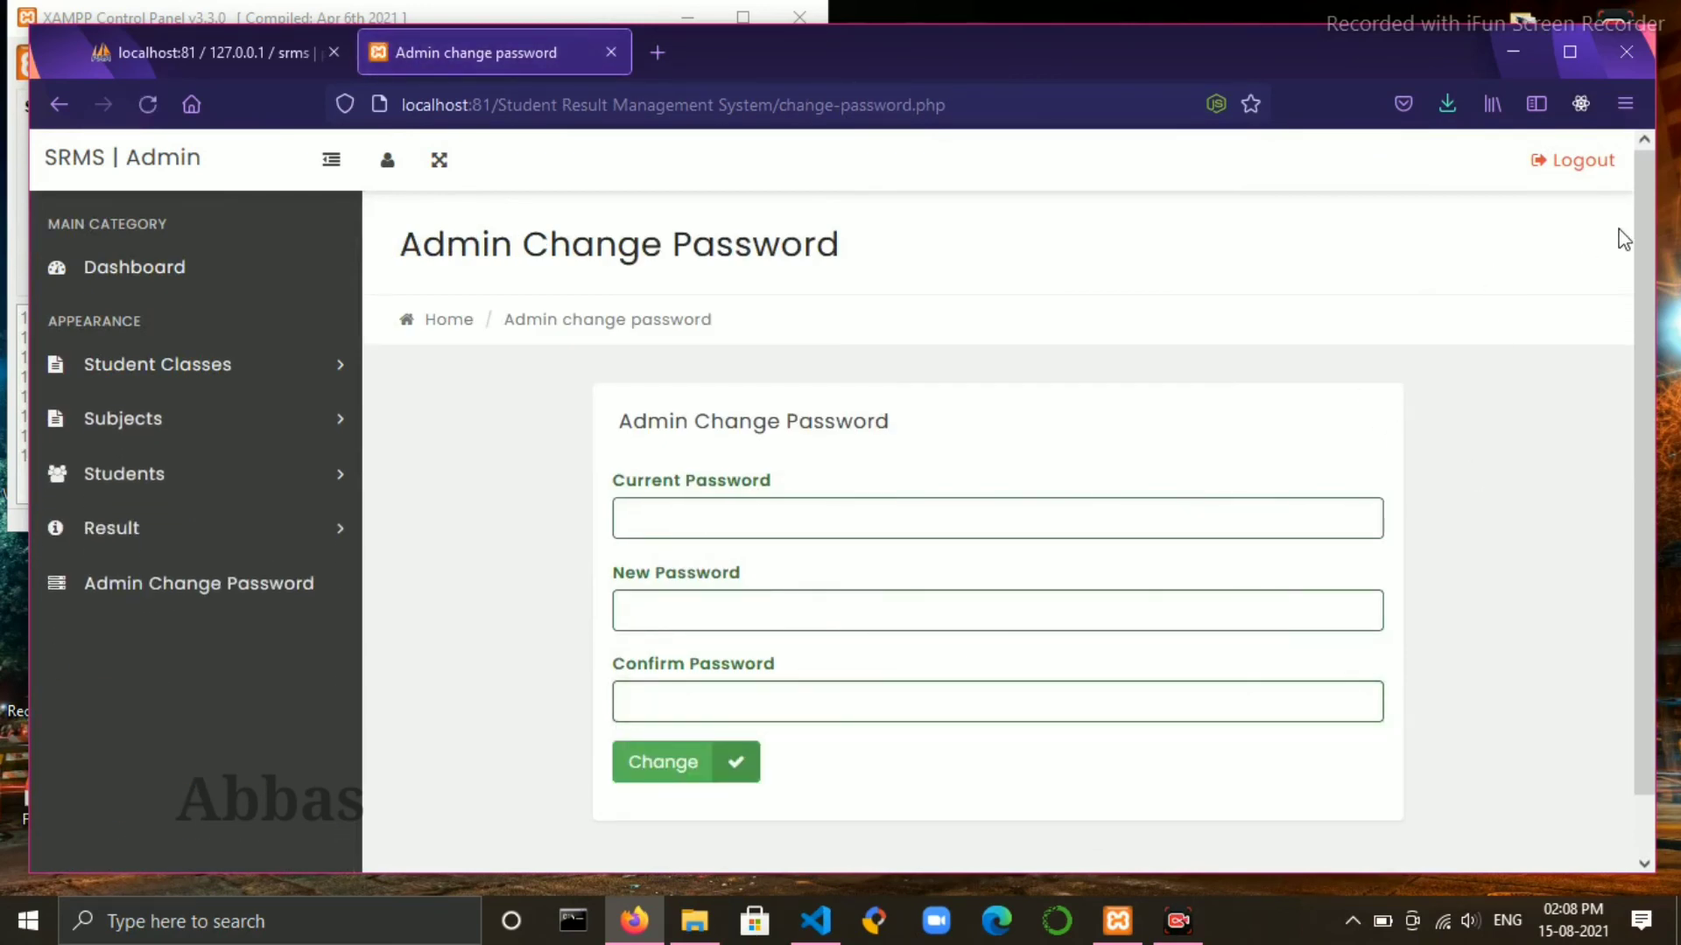
{"action": "left_click", "coordinate": [1600, 169]}
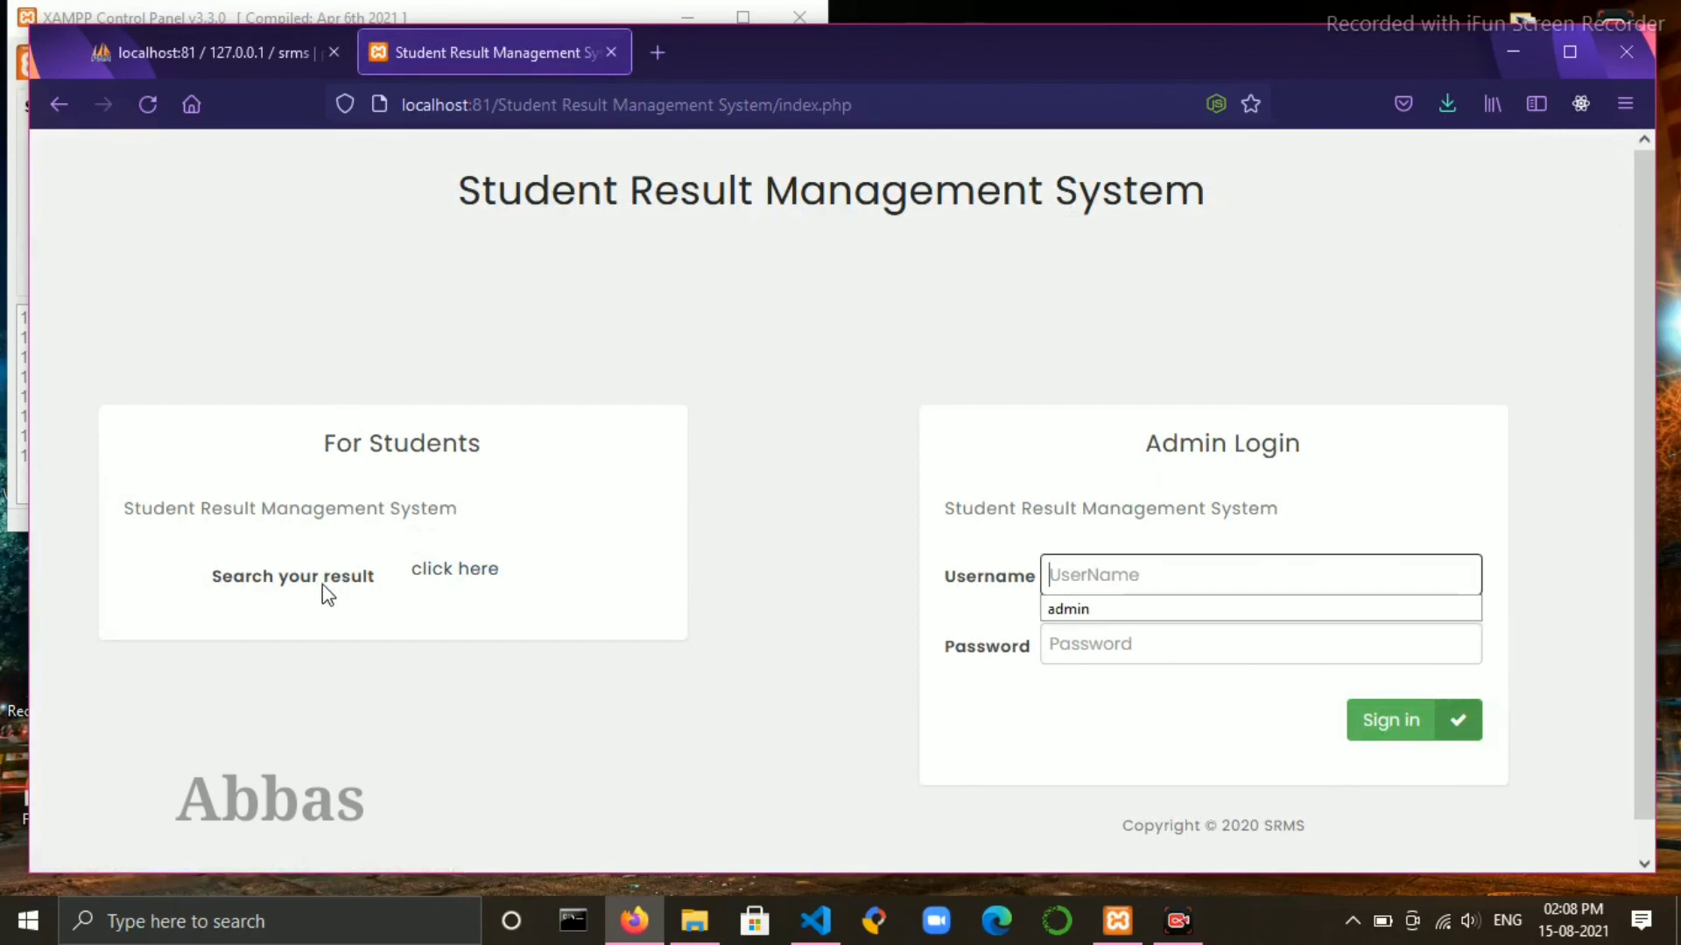
- Look up roll id 32 in Tenth Section-A, showing 680 out of 700, and download the result
{"action": "left_click", "coordinate": [477, 570]}
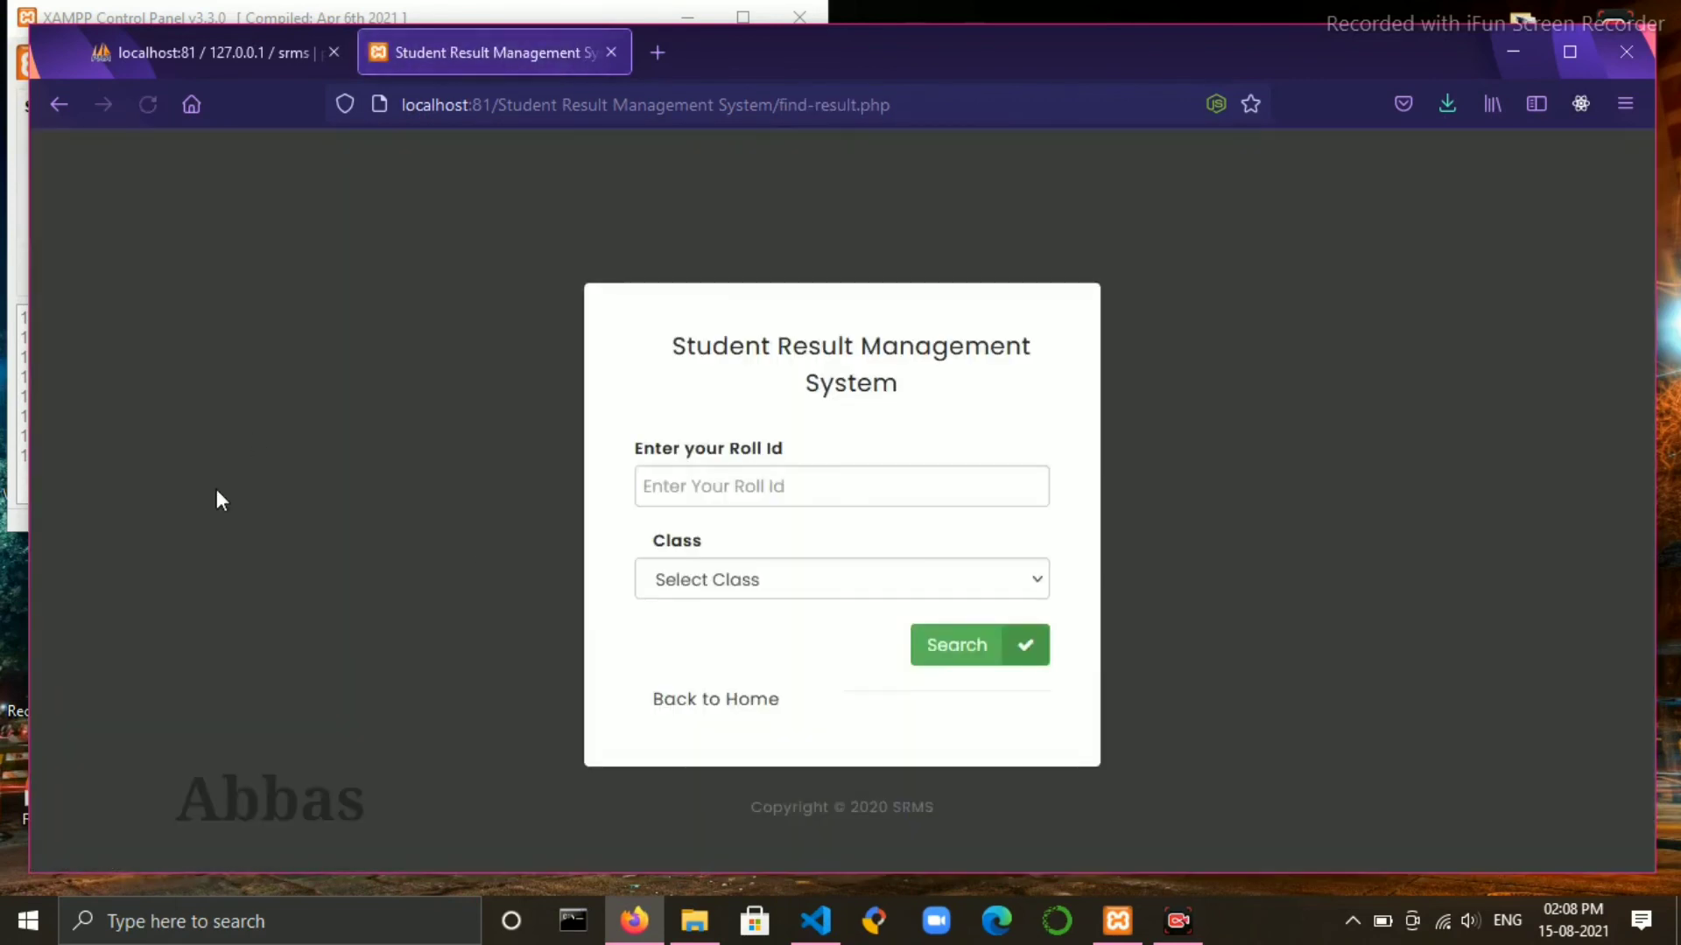
{"action": "left_click", "coordinate": [802, 489]}
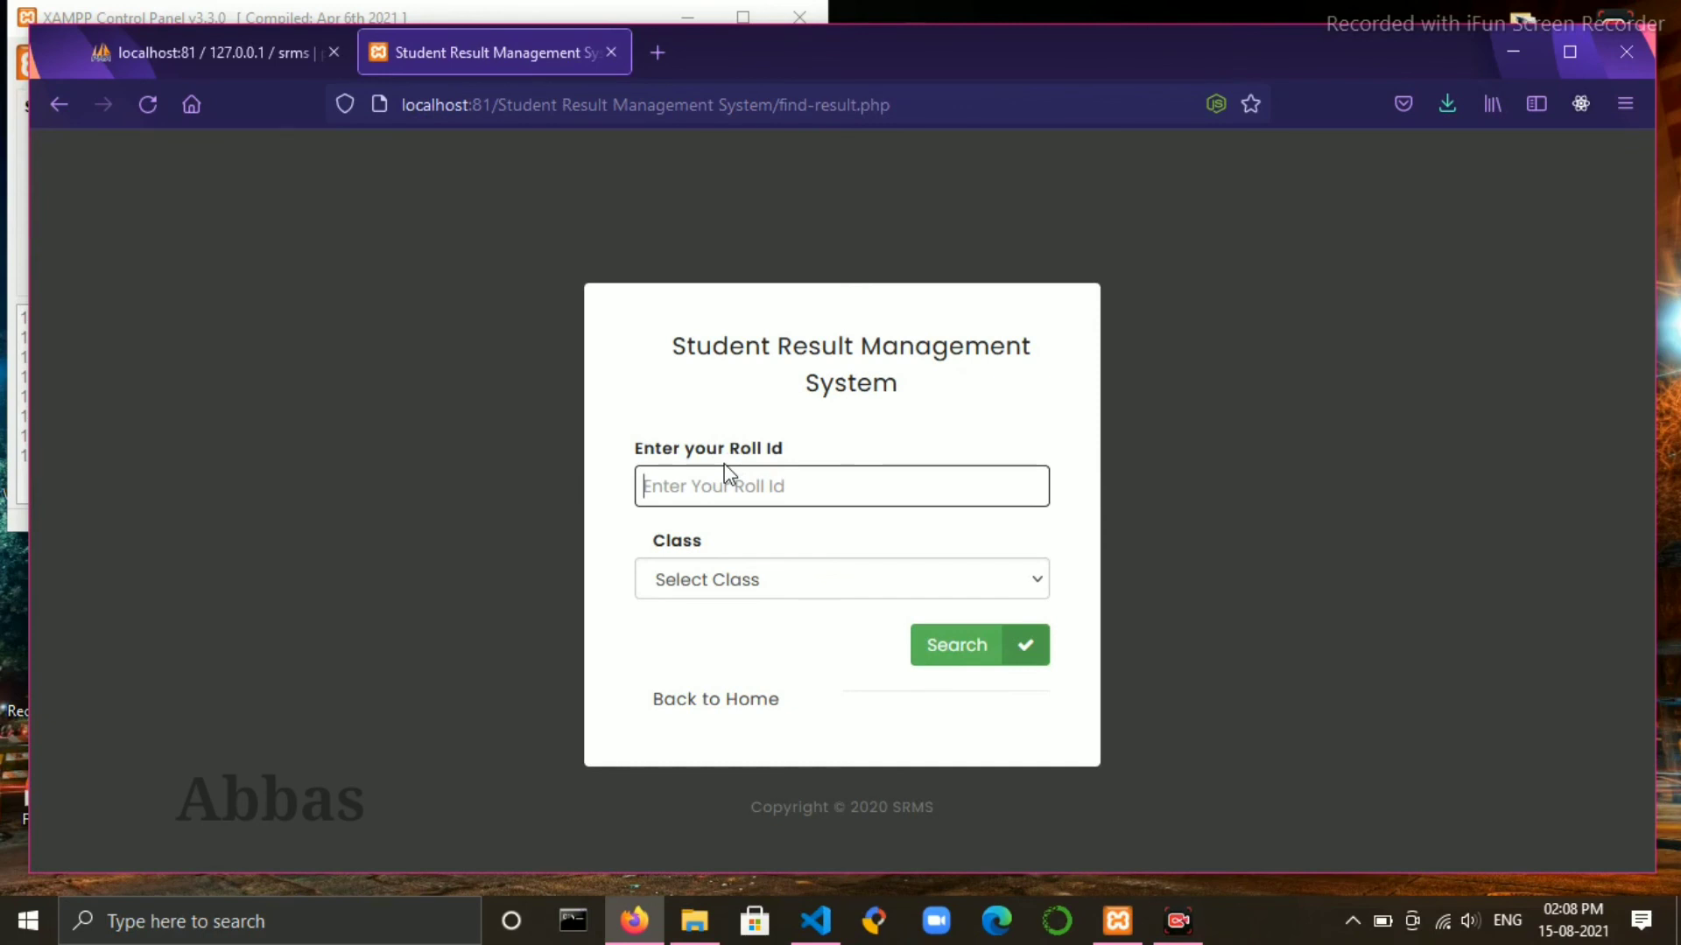
{"action": "type", "text": "32"}
{"action": "left_click", "coordinate": [765, 597]}
{"action": "left_click", "coordinate": [727, 648]}
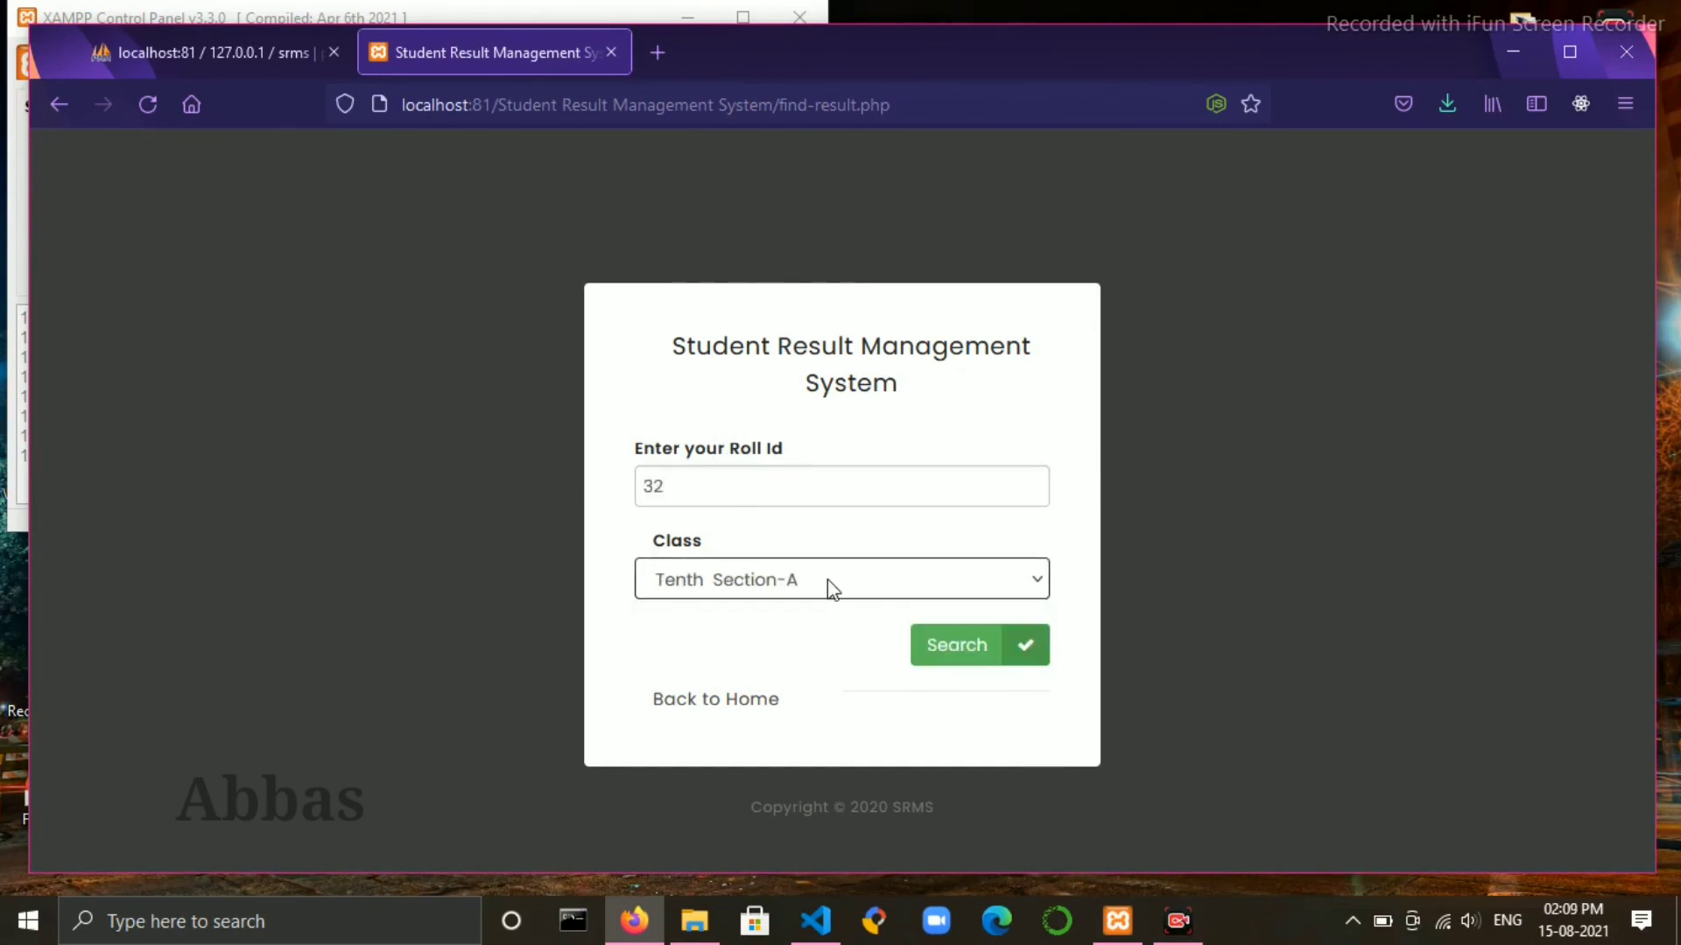
{"action": "left_click", "coordinate": [972, 652]}
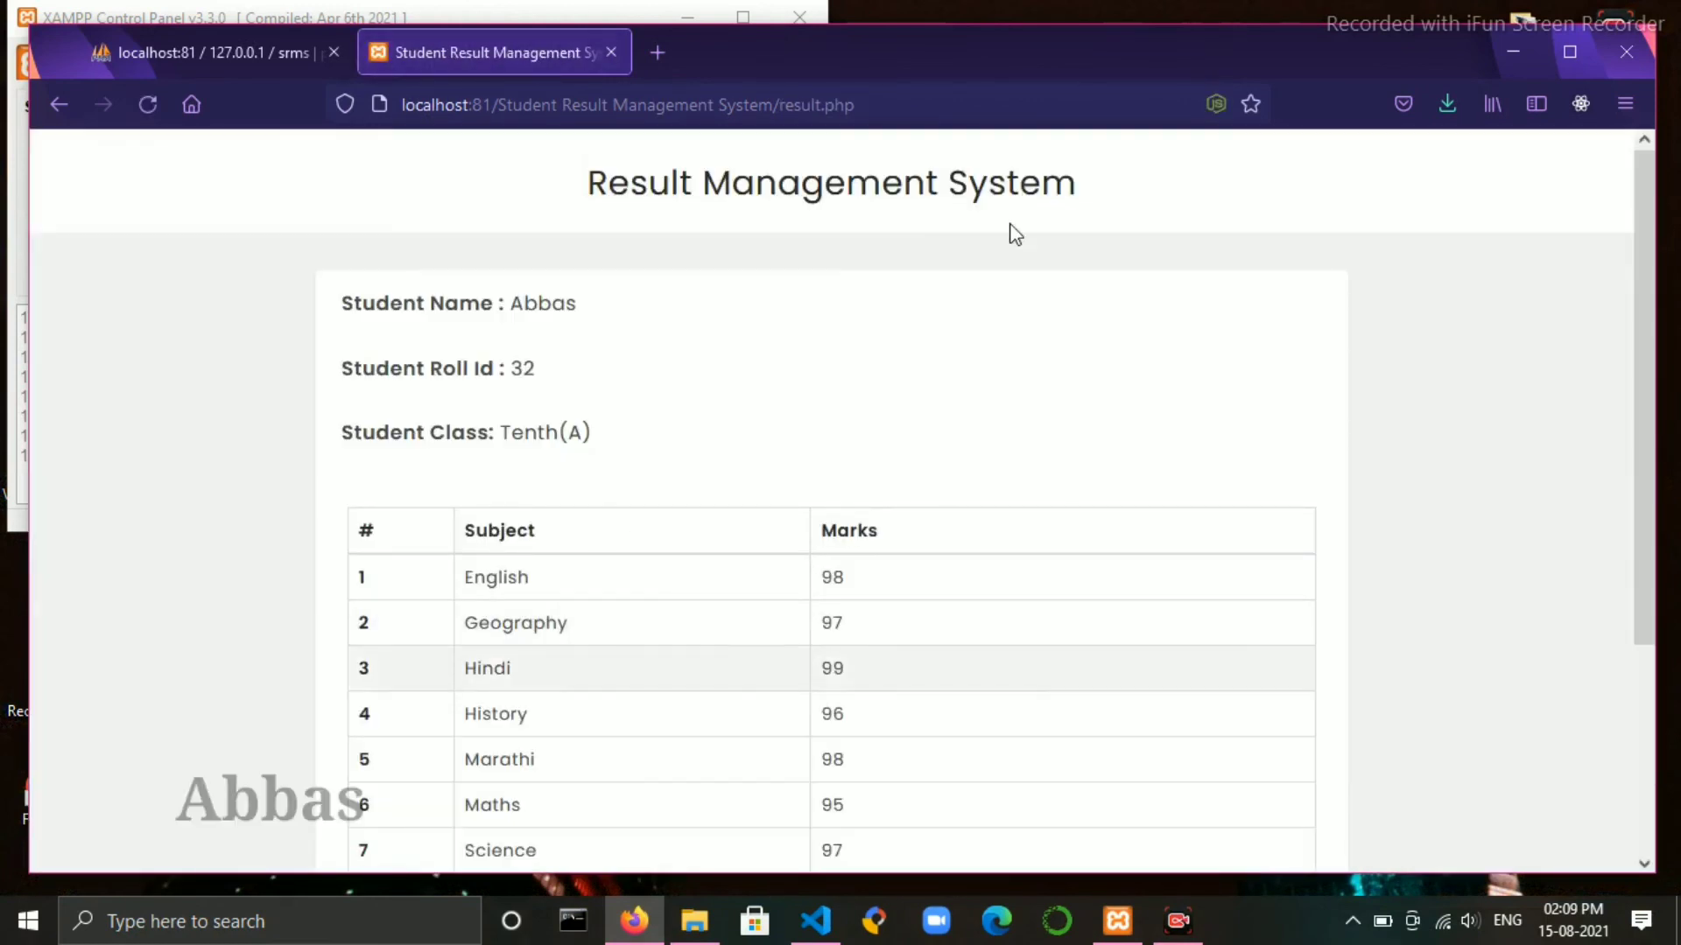
{"action": "scroll", "coordinate": [810, 623], "scroll_direction": "down", "scroll_amount": 3}
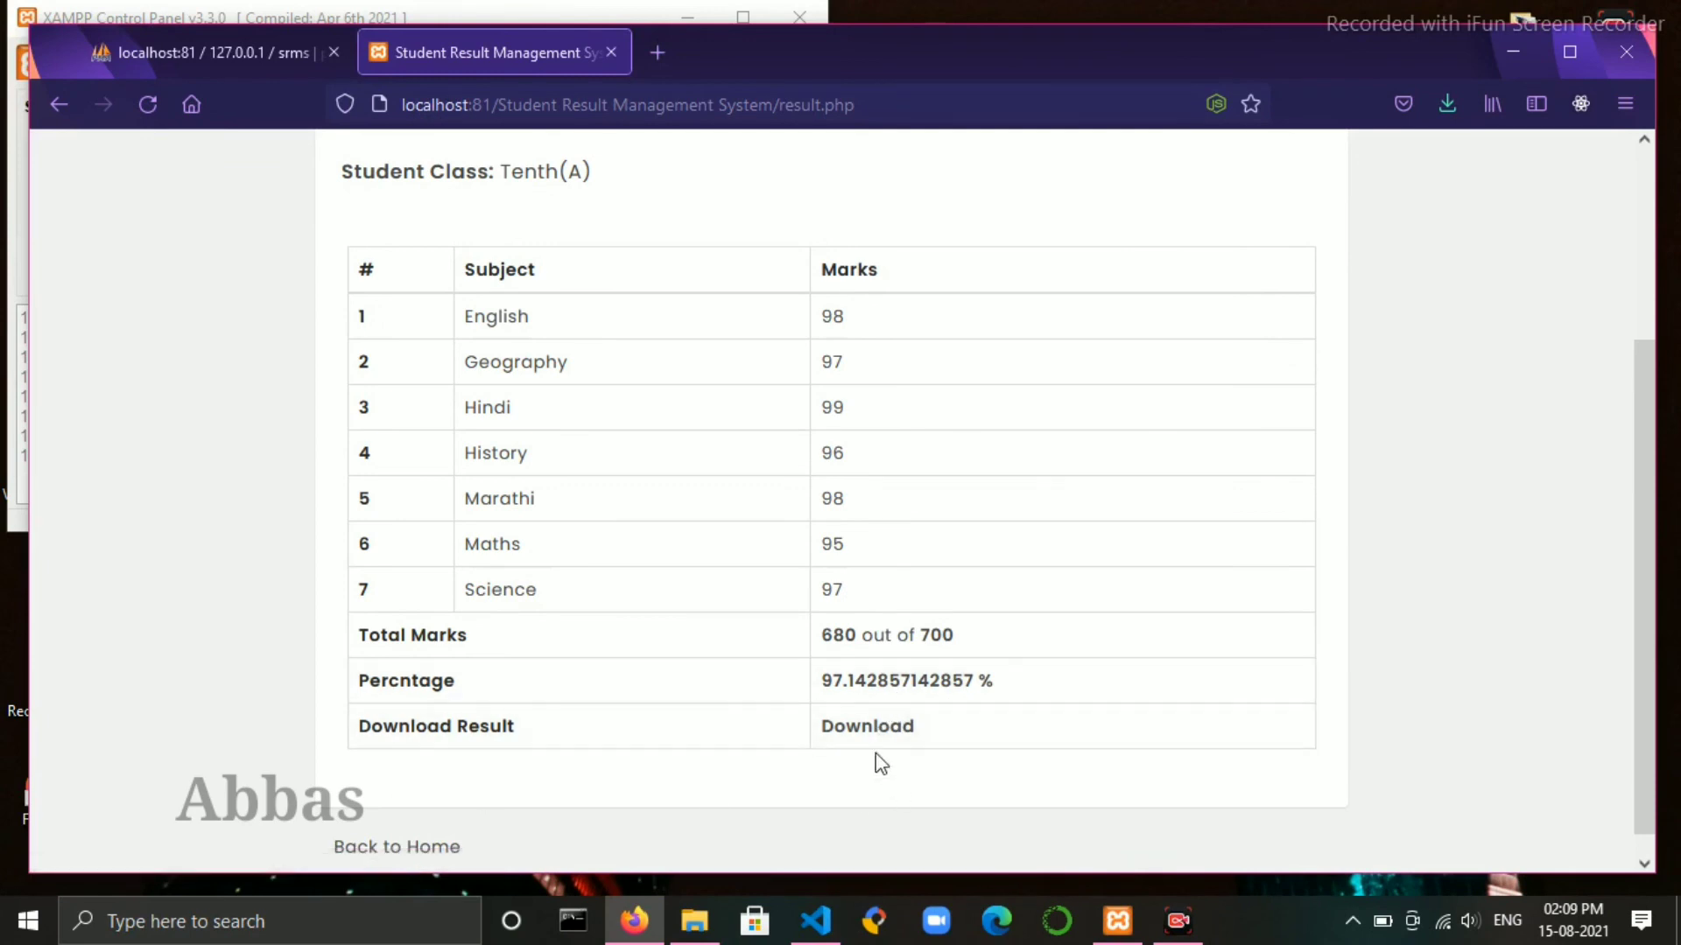
{"action": "left_click", "coordinate": [839, 738]}
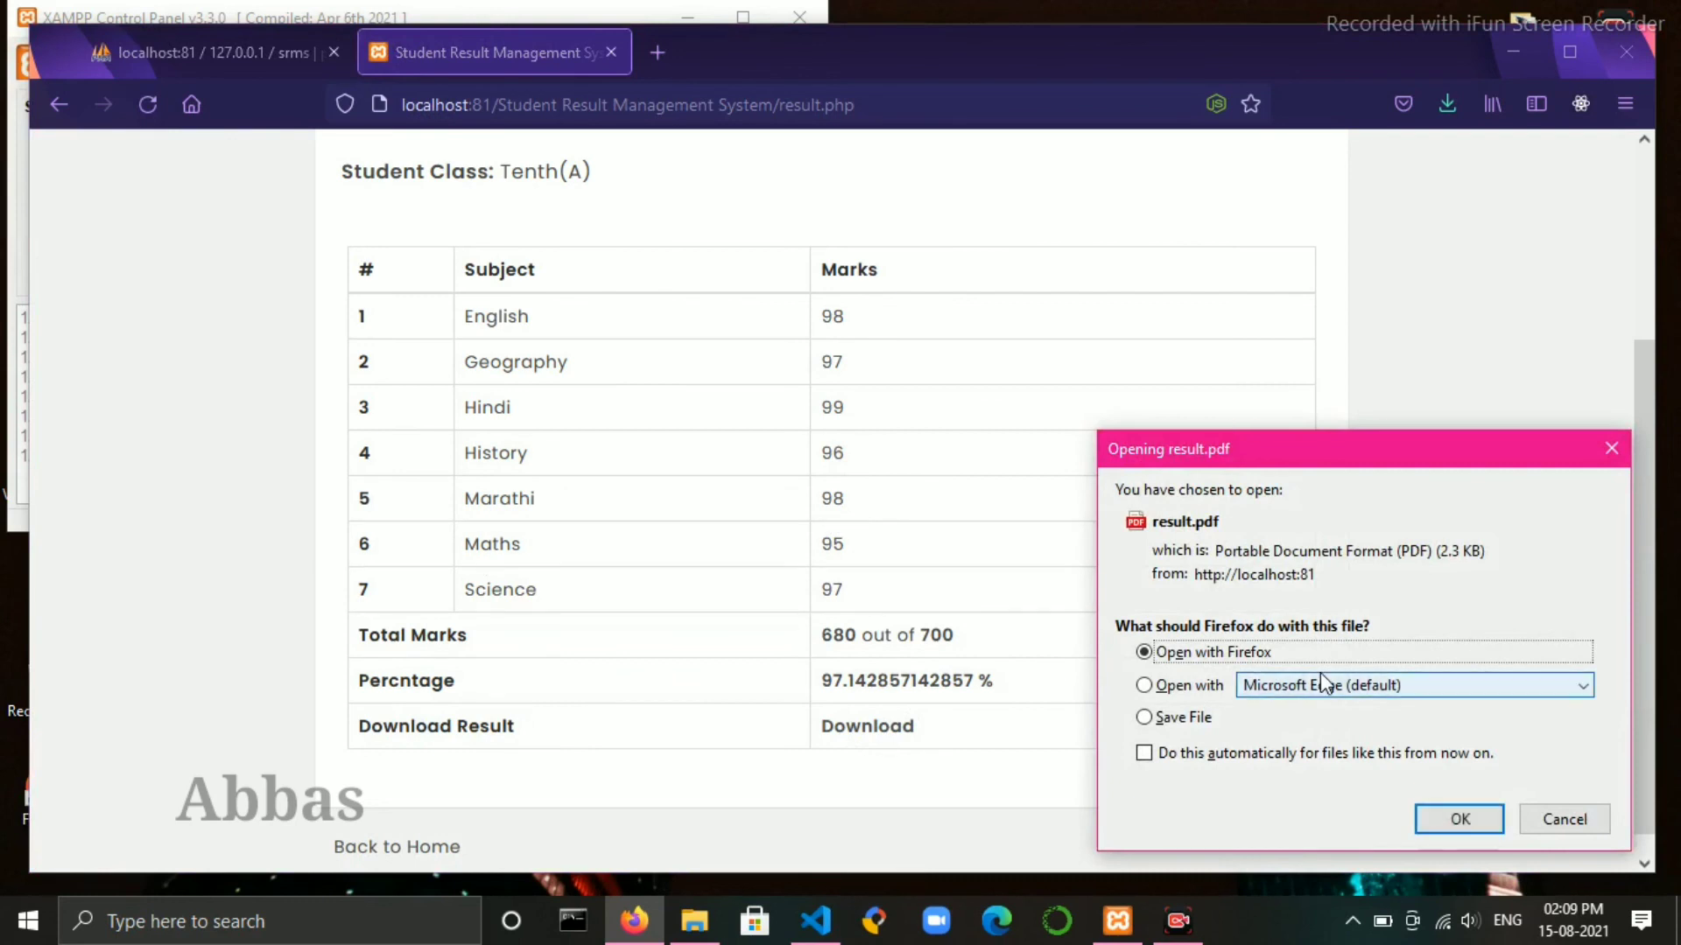
- Save result.pdf to disk and open it from Downloads to check 680/700 and 97.14%
{"action": "left_click", "coordinate": [1144, 718]}
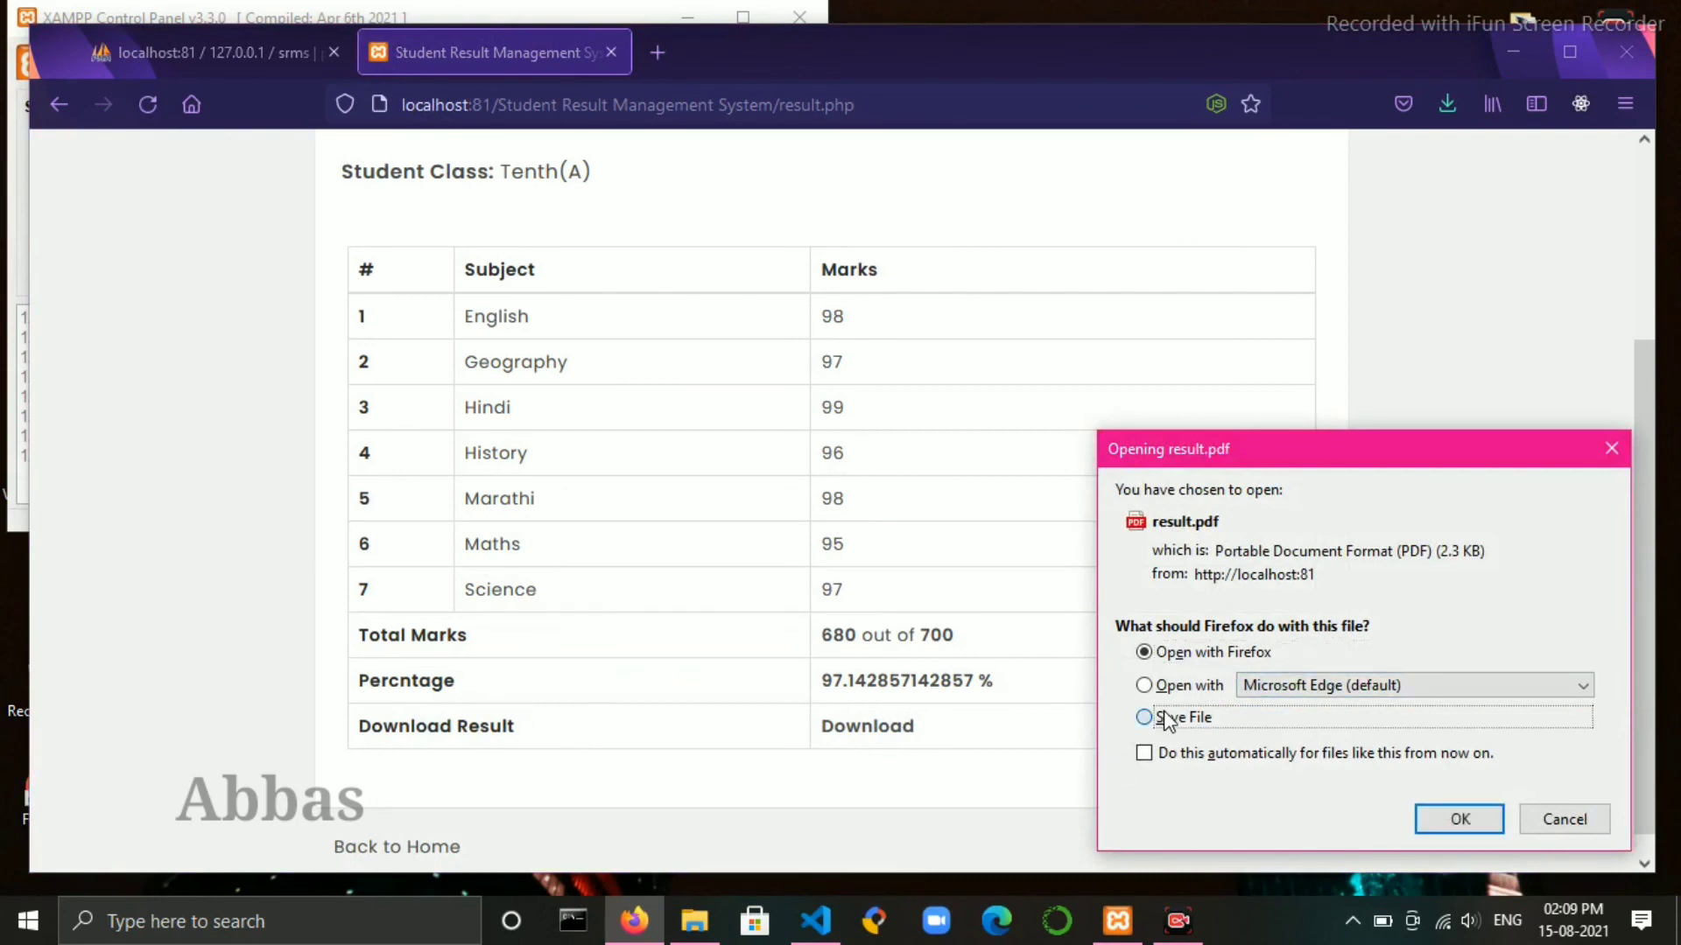
{"action": "left_click", "coordinate": [1490, 828]}
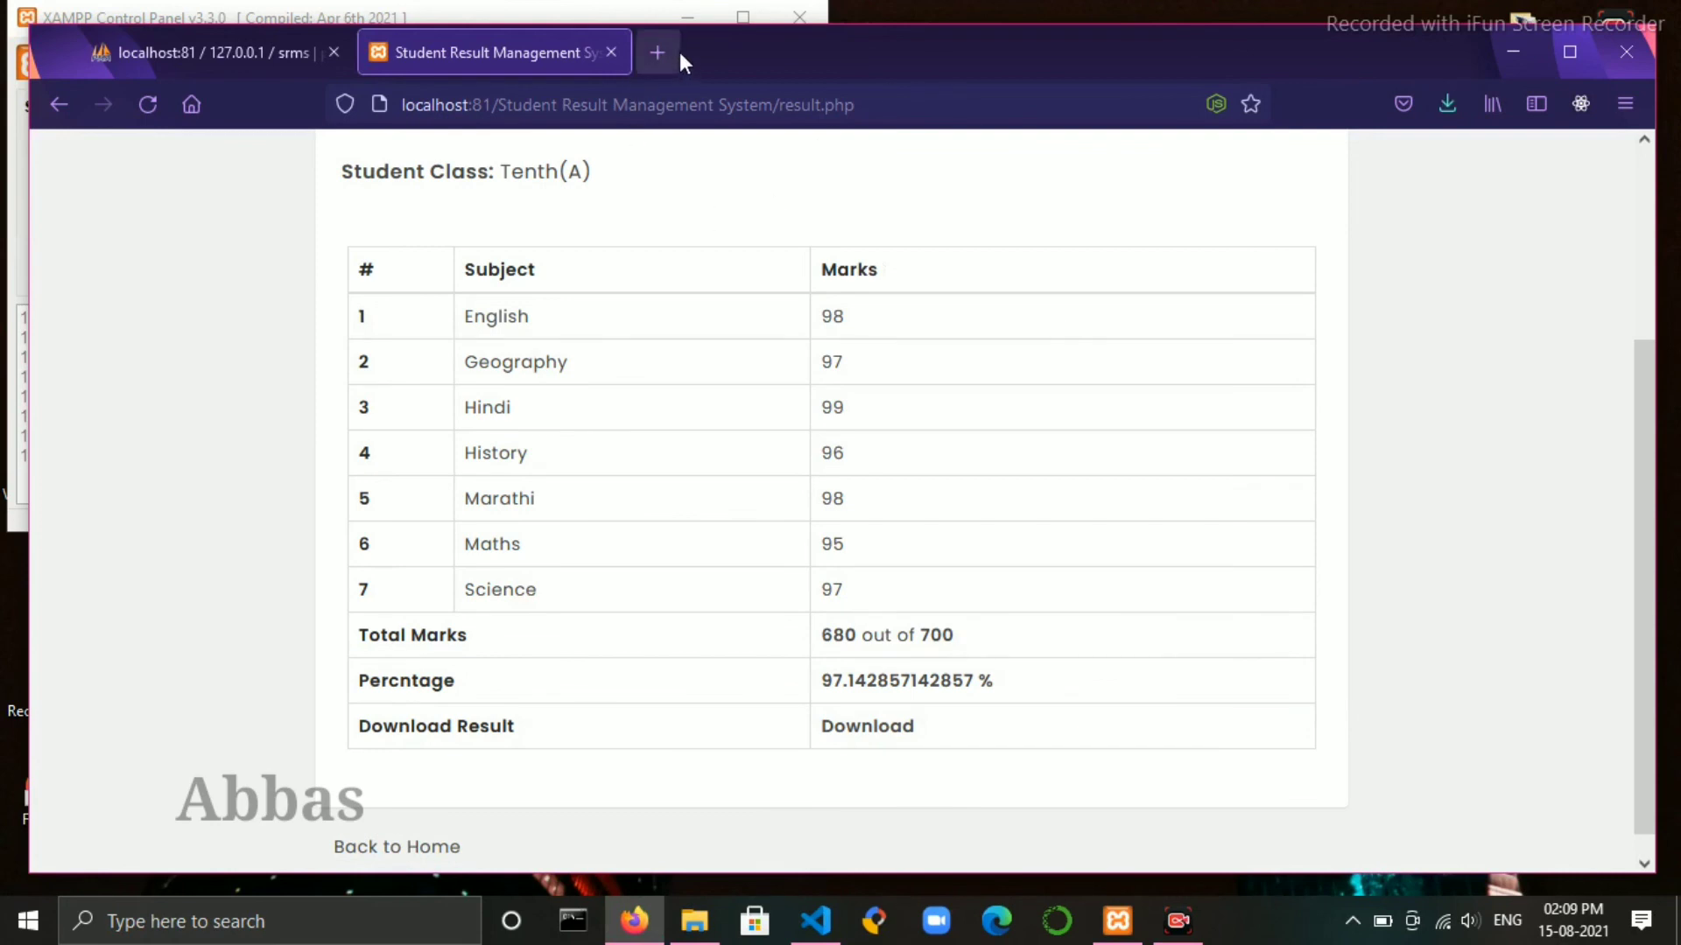
{"action": "left_click", "coordinate": [1434, 105]}
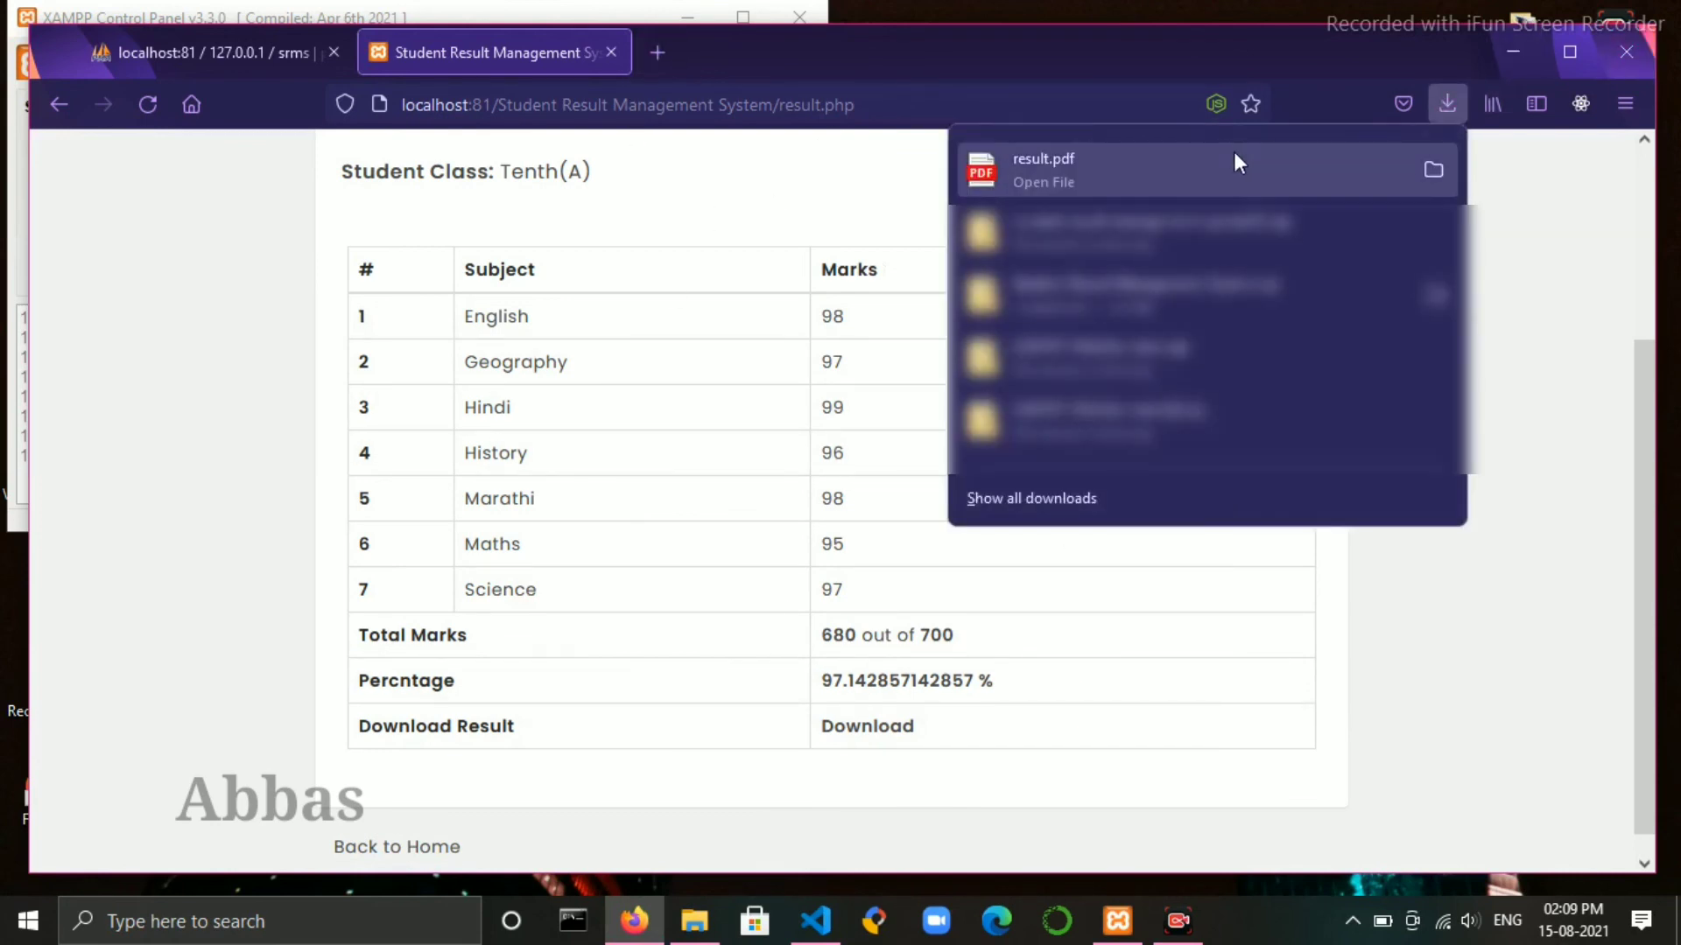
{"action": "left_click", "coordinate": [1234, 156]}
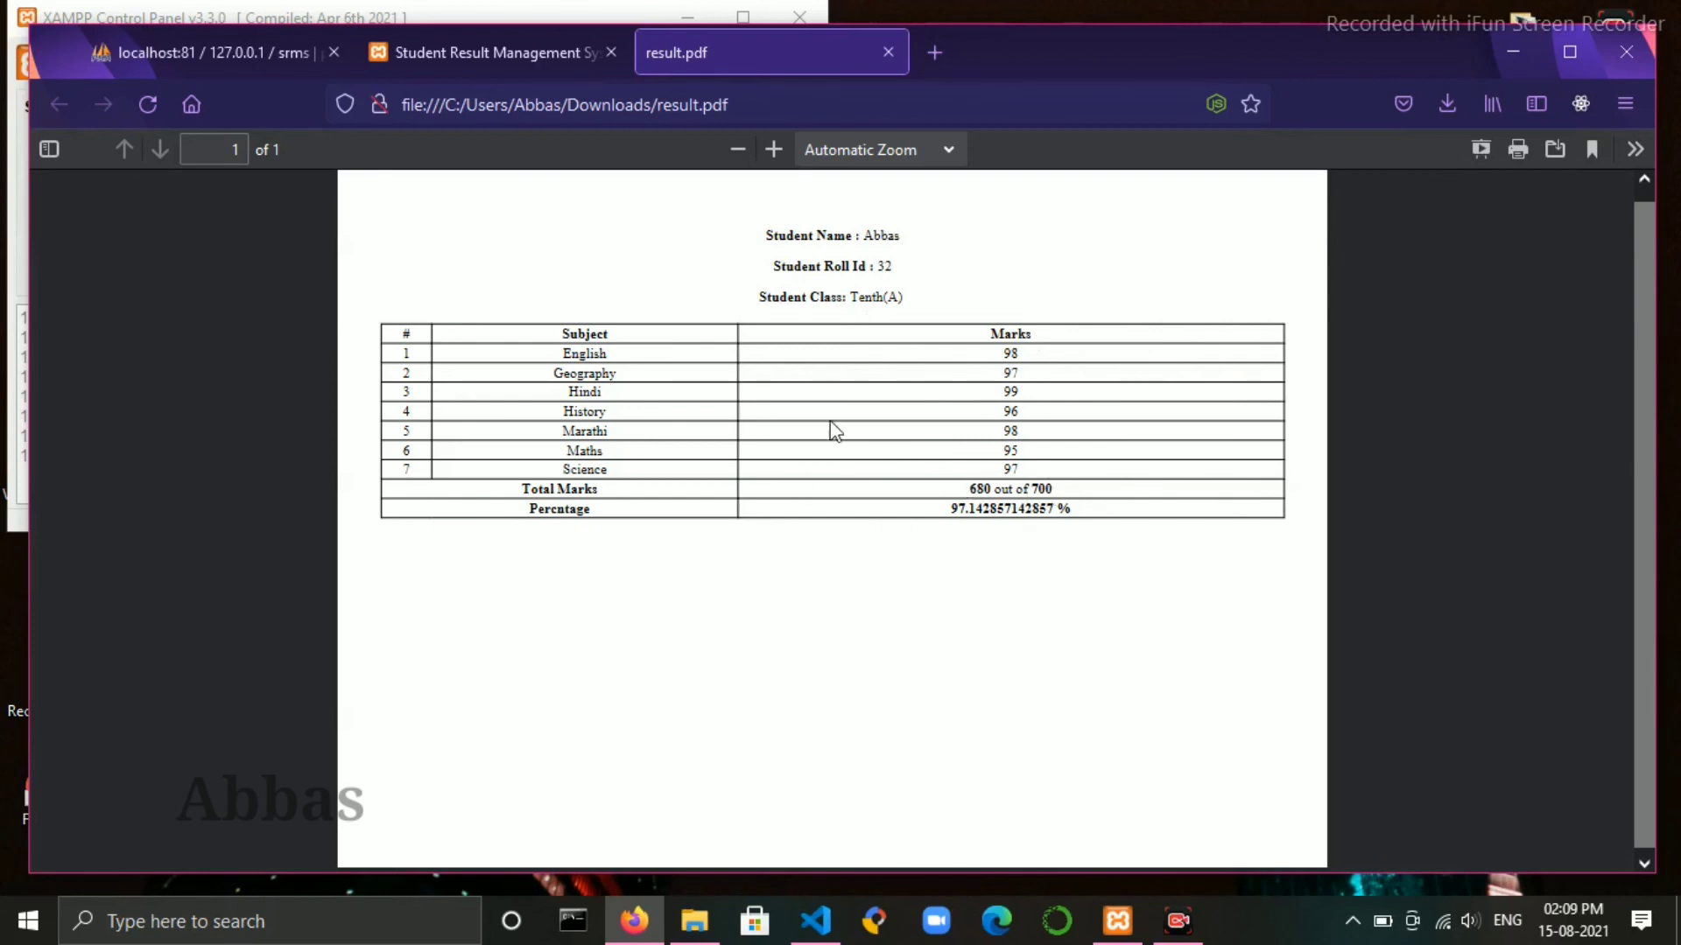
- Return to the online result tab, then minimize Firefox and the XAMPP control panel
{"action": "left_click", "coordinate": [524, 52]}
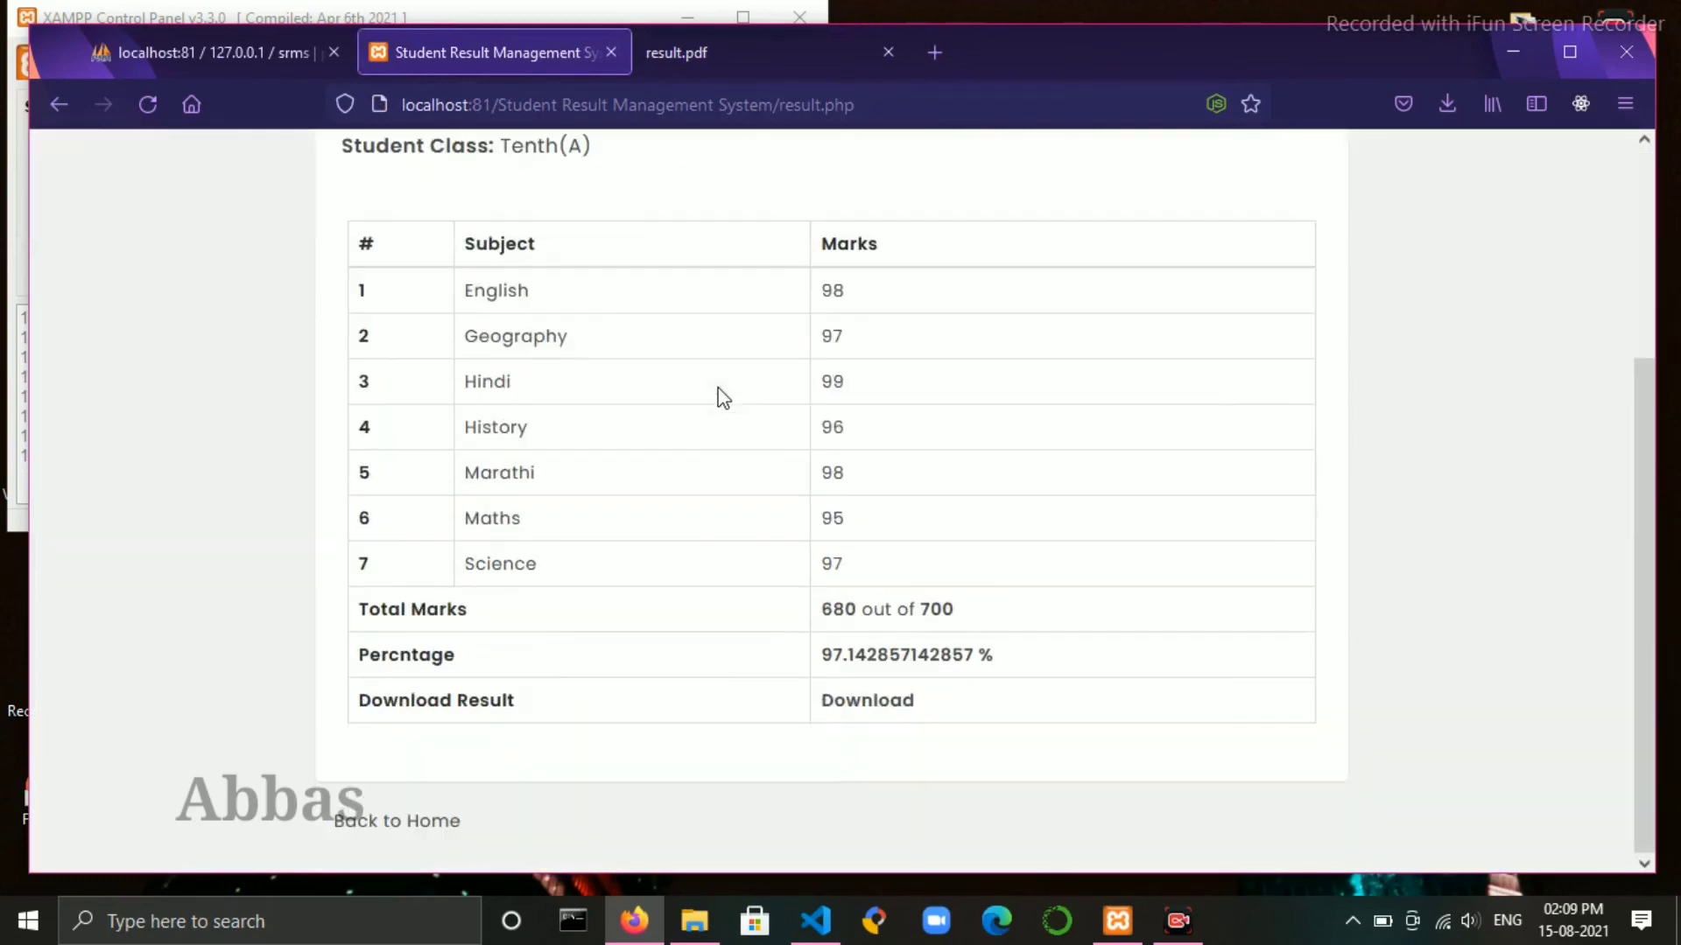
{"action": "scroll", "coordinate": [720, 392], "scroll_direction": "up", "scroll_amount": 3}
{"action": "left_click", "coordinate": [1526, 44]}
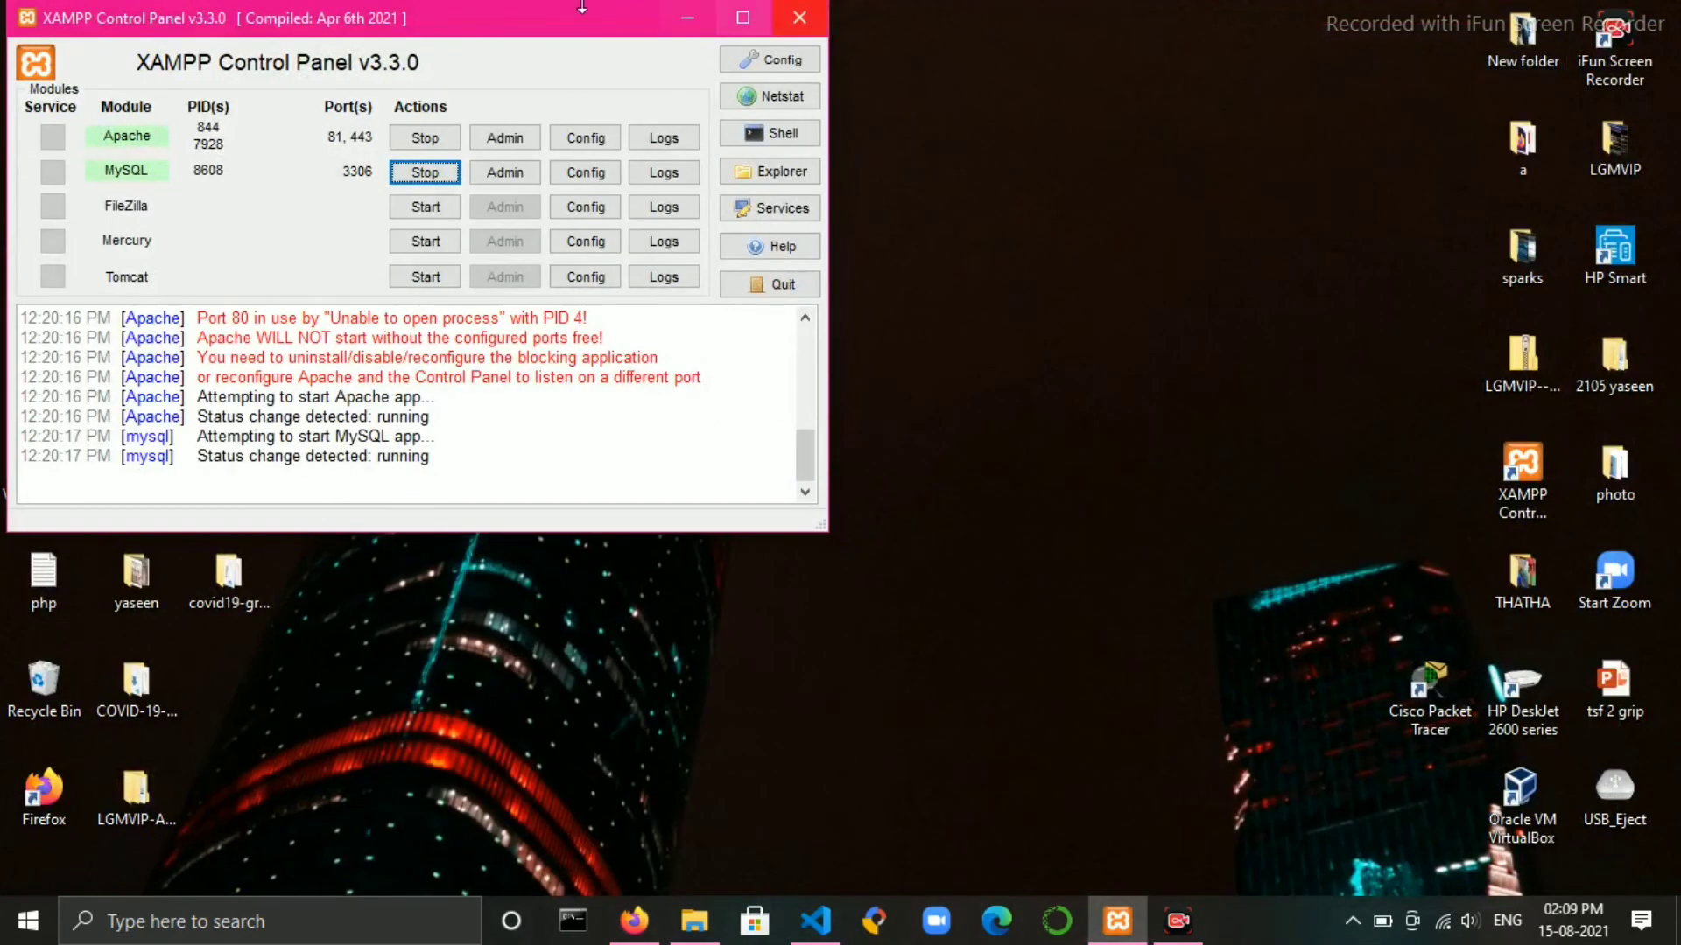
{"action": "left_click", "coordinate": [688, 18]}
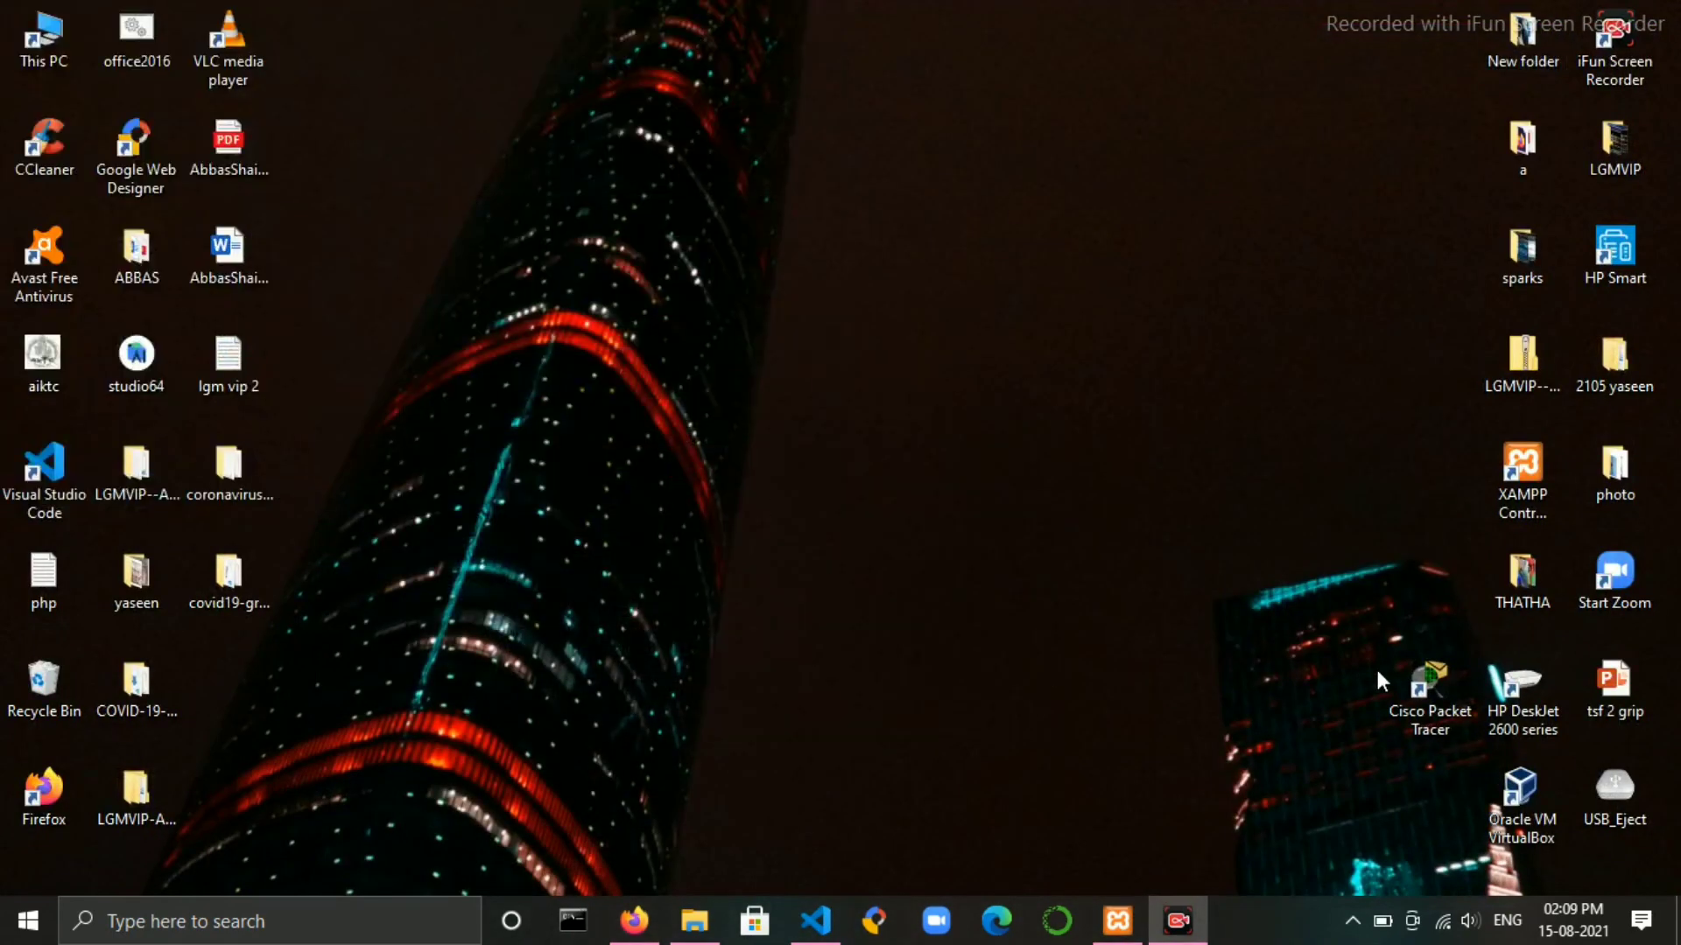